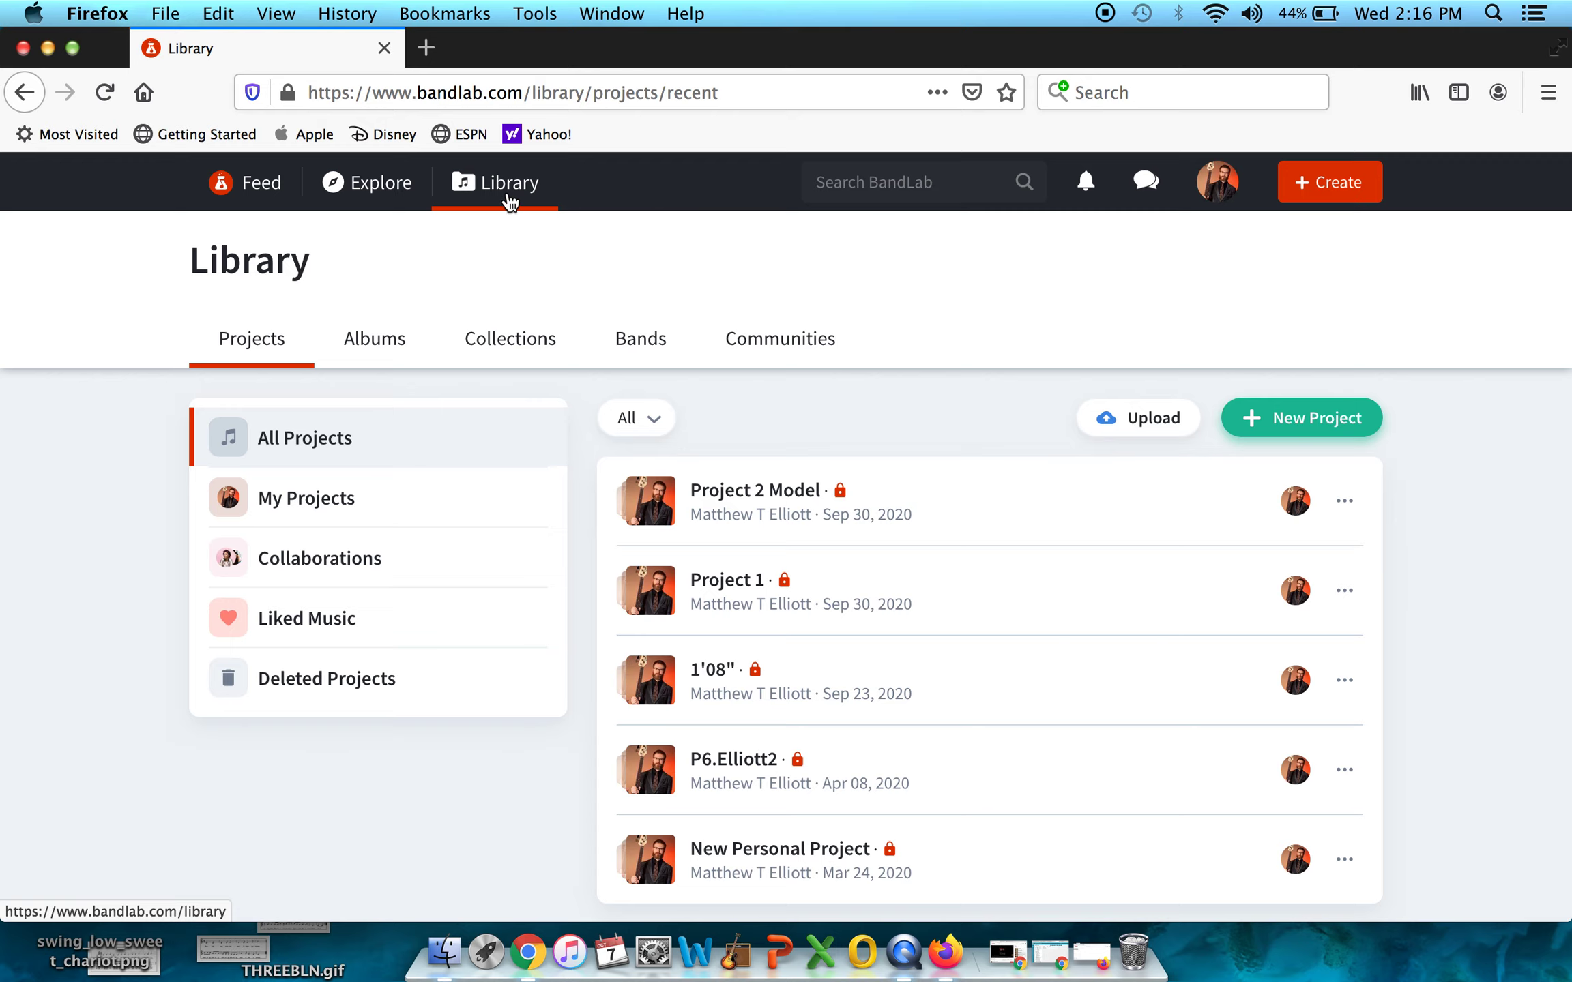
Step: Create a new project with a virtual instrument track and set its instrument to the Classic Rock drum kit
left_click(1339, 182)
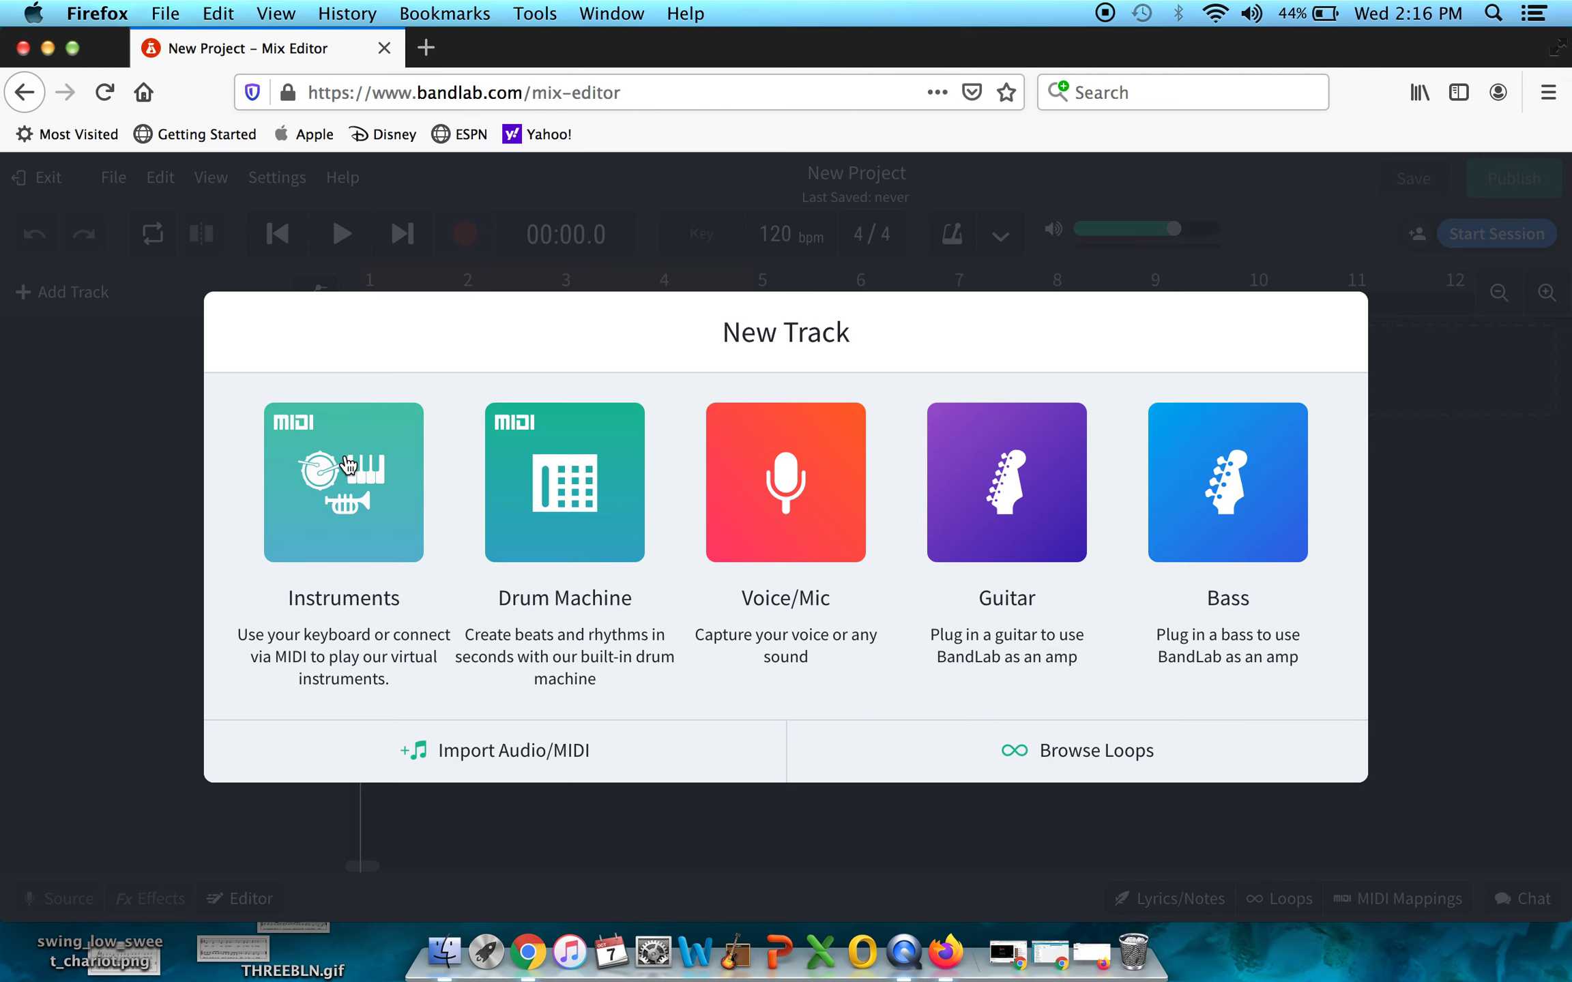
left_click(349, 464)
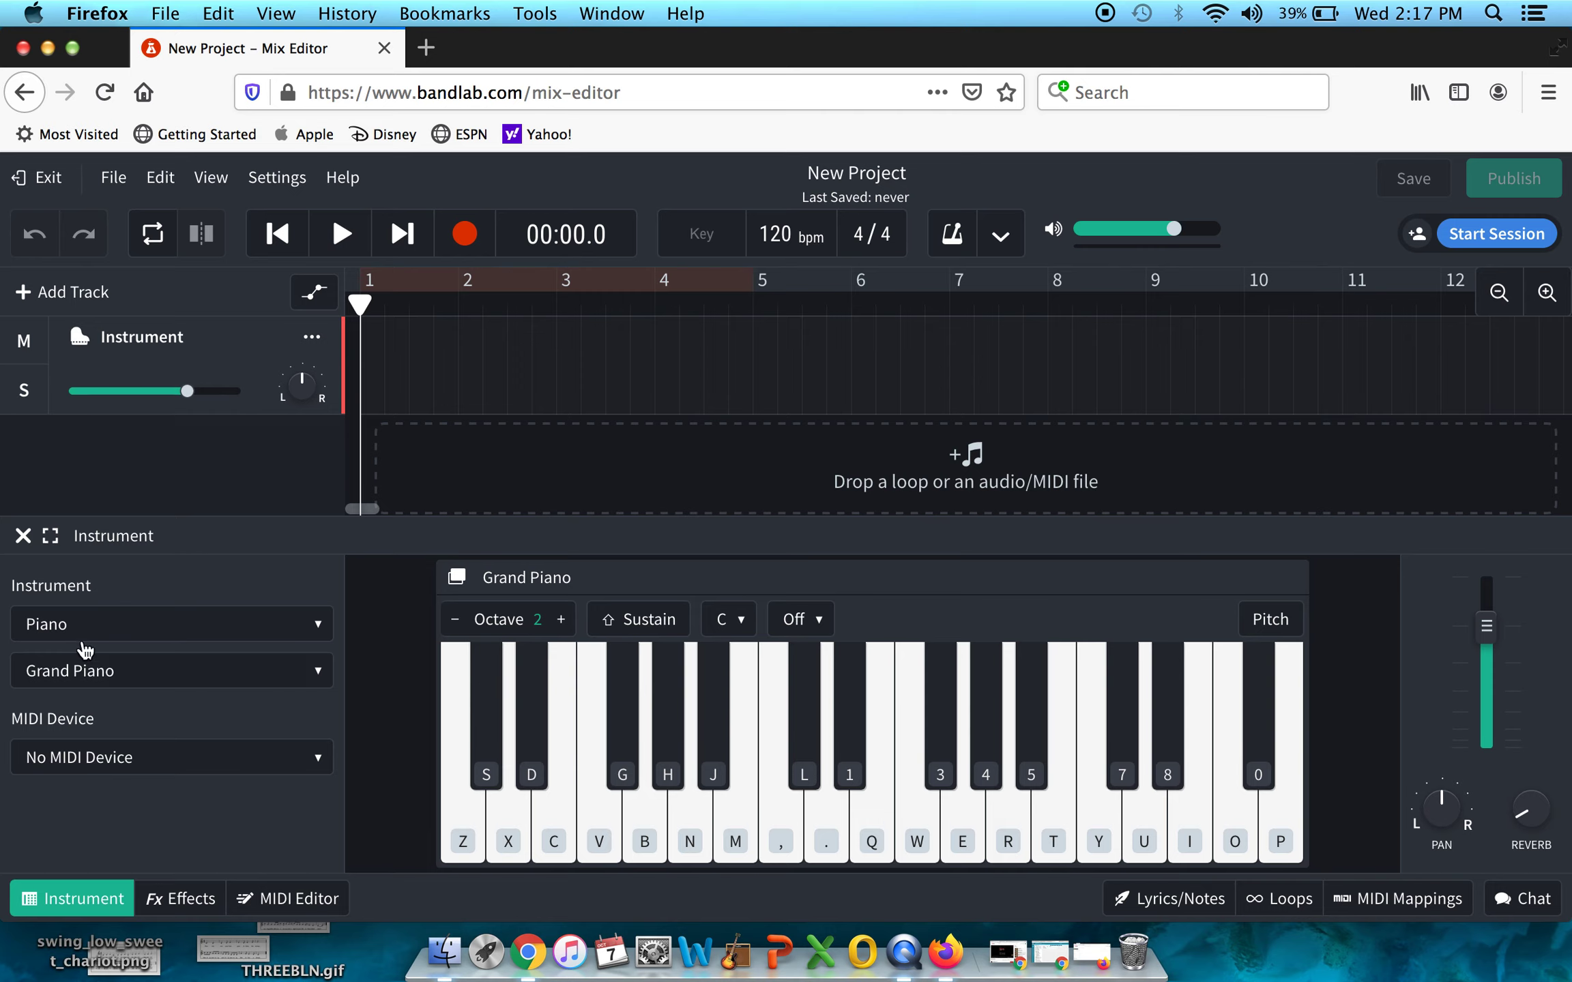
left_click(102, 624)
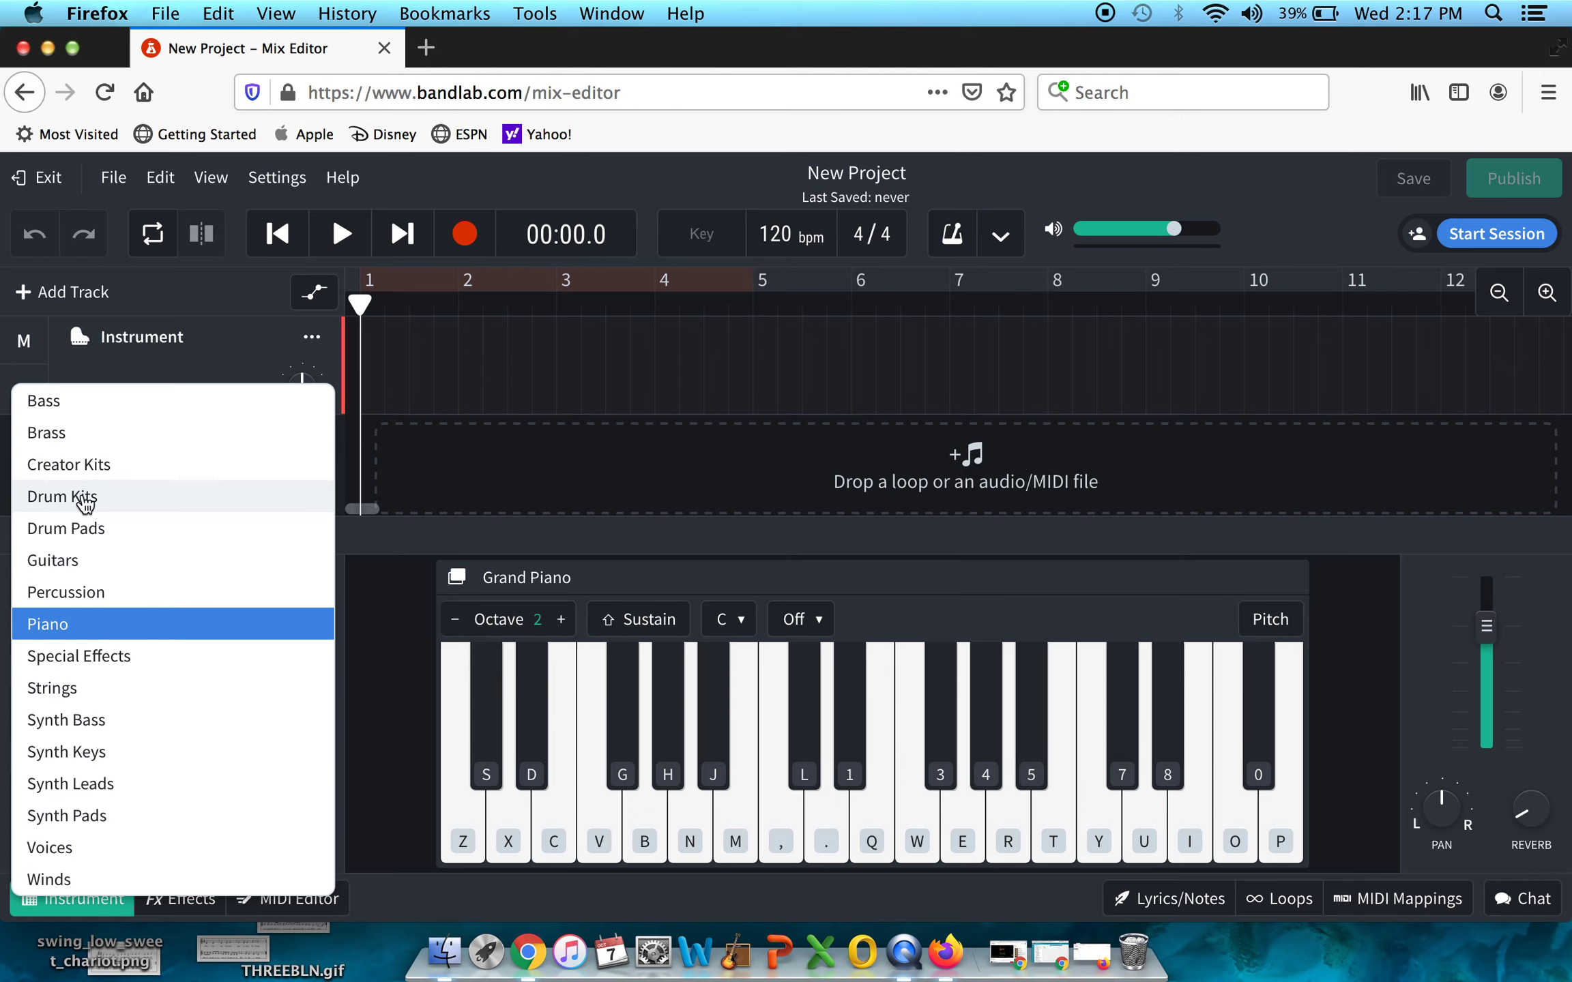
left_click(80, 495)
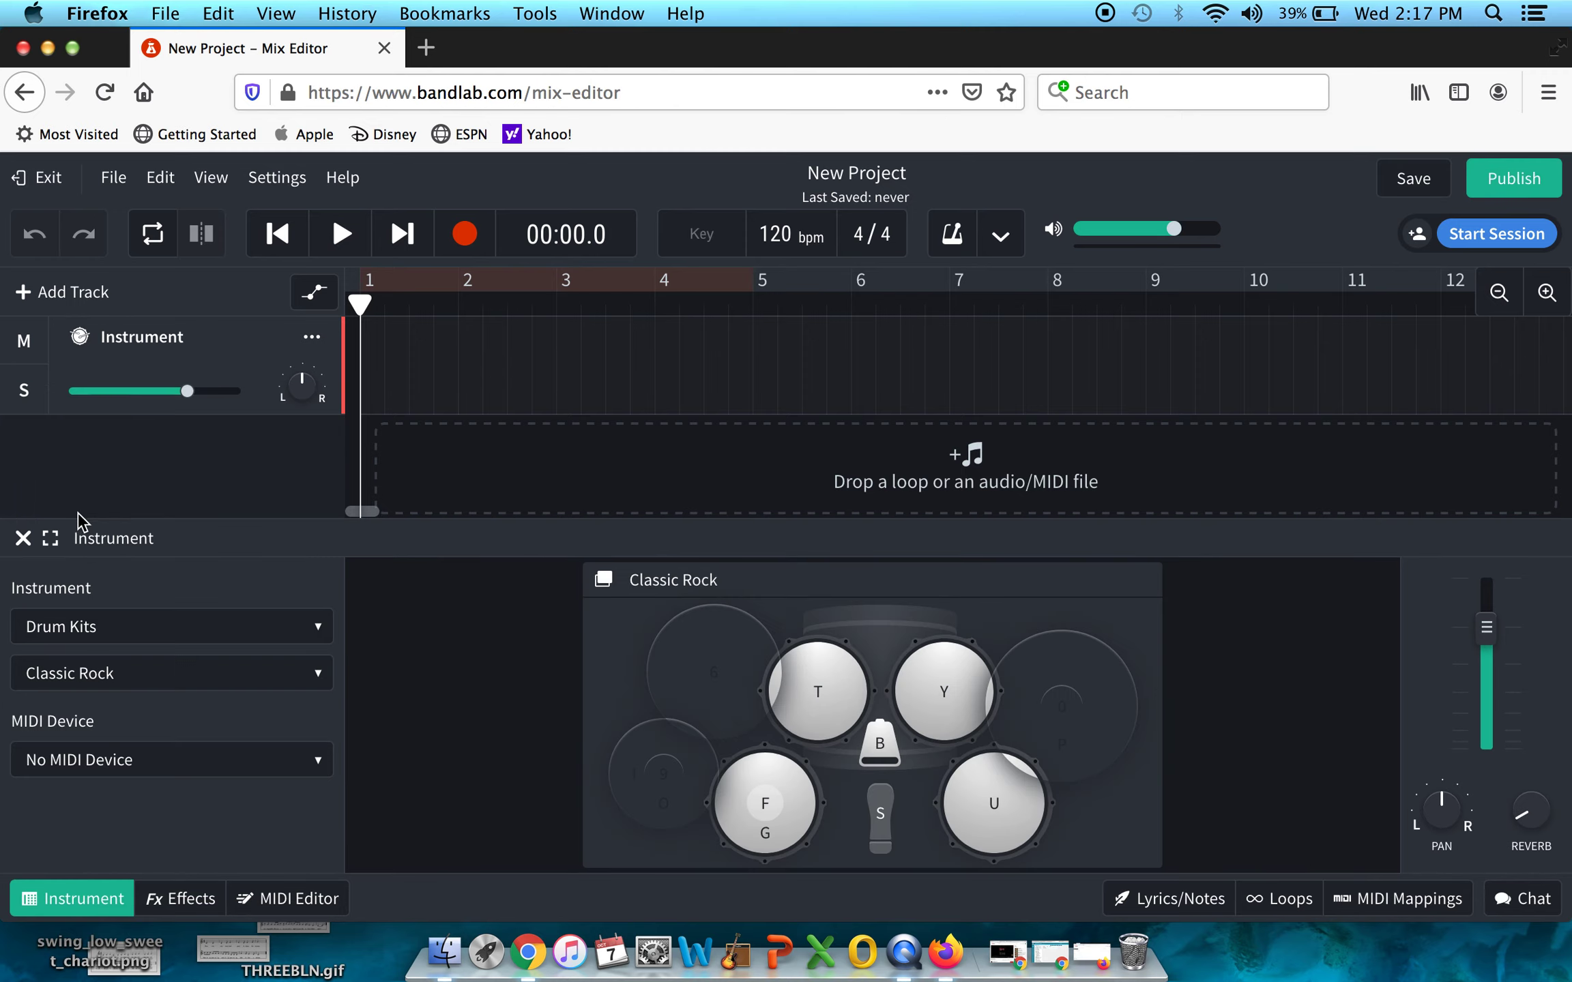
left_click(107, 675)
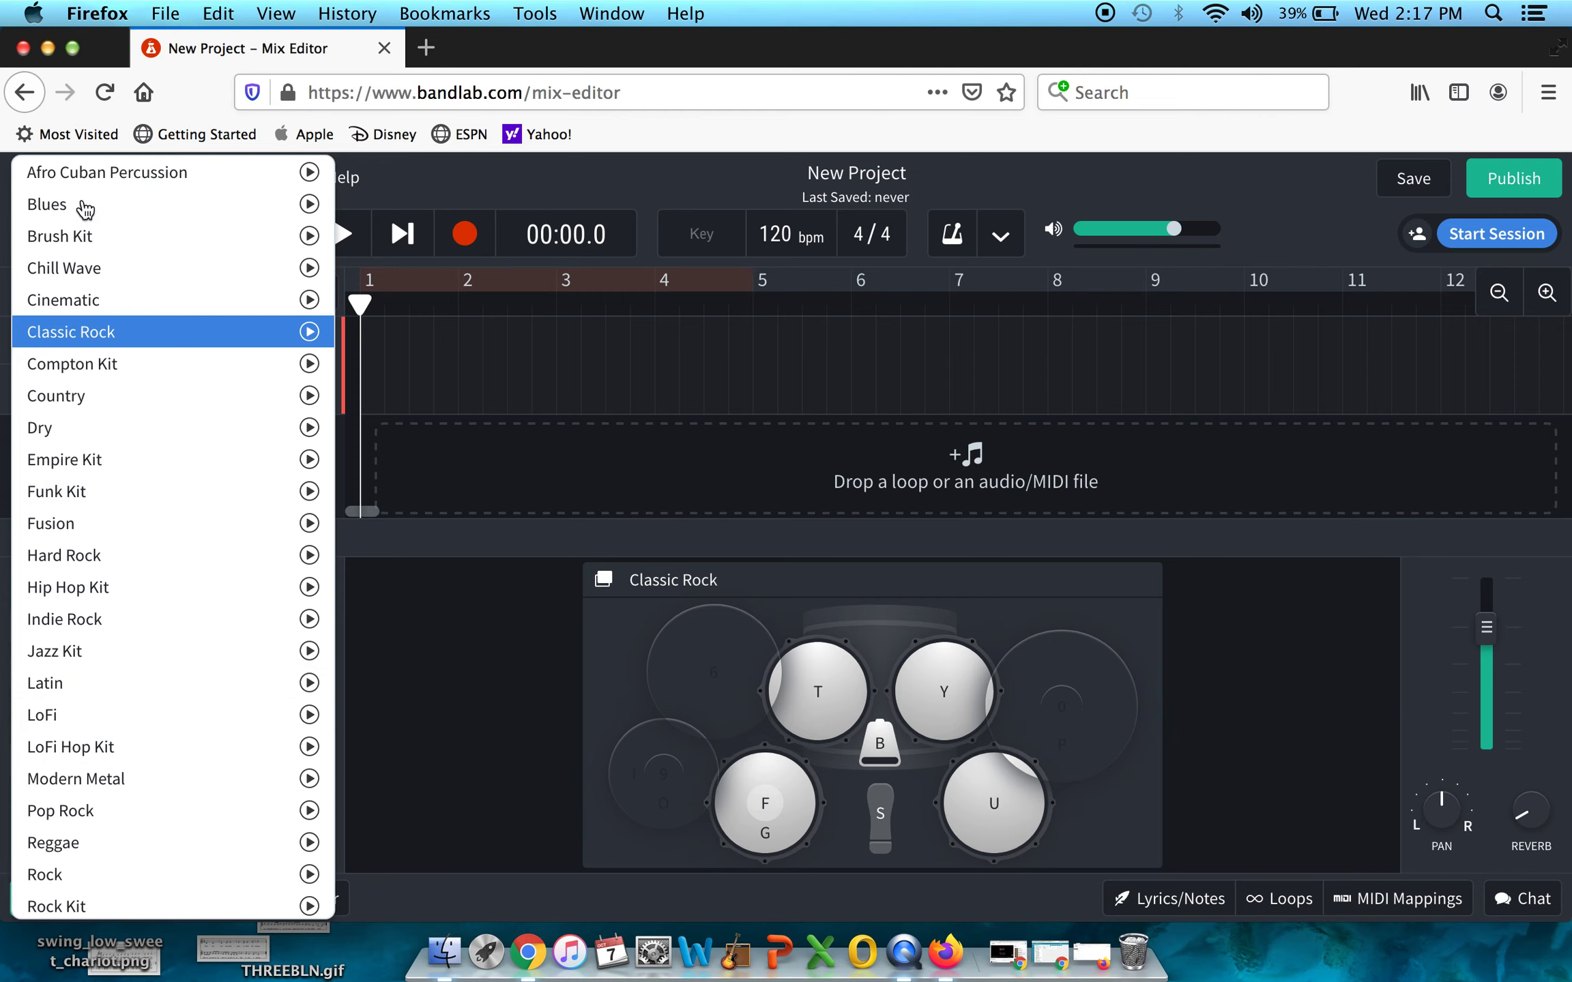
left_click(82, 332)
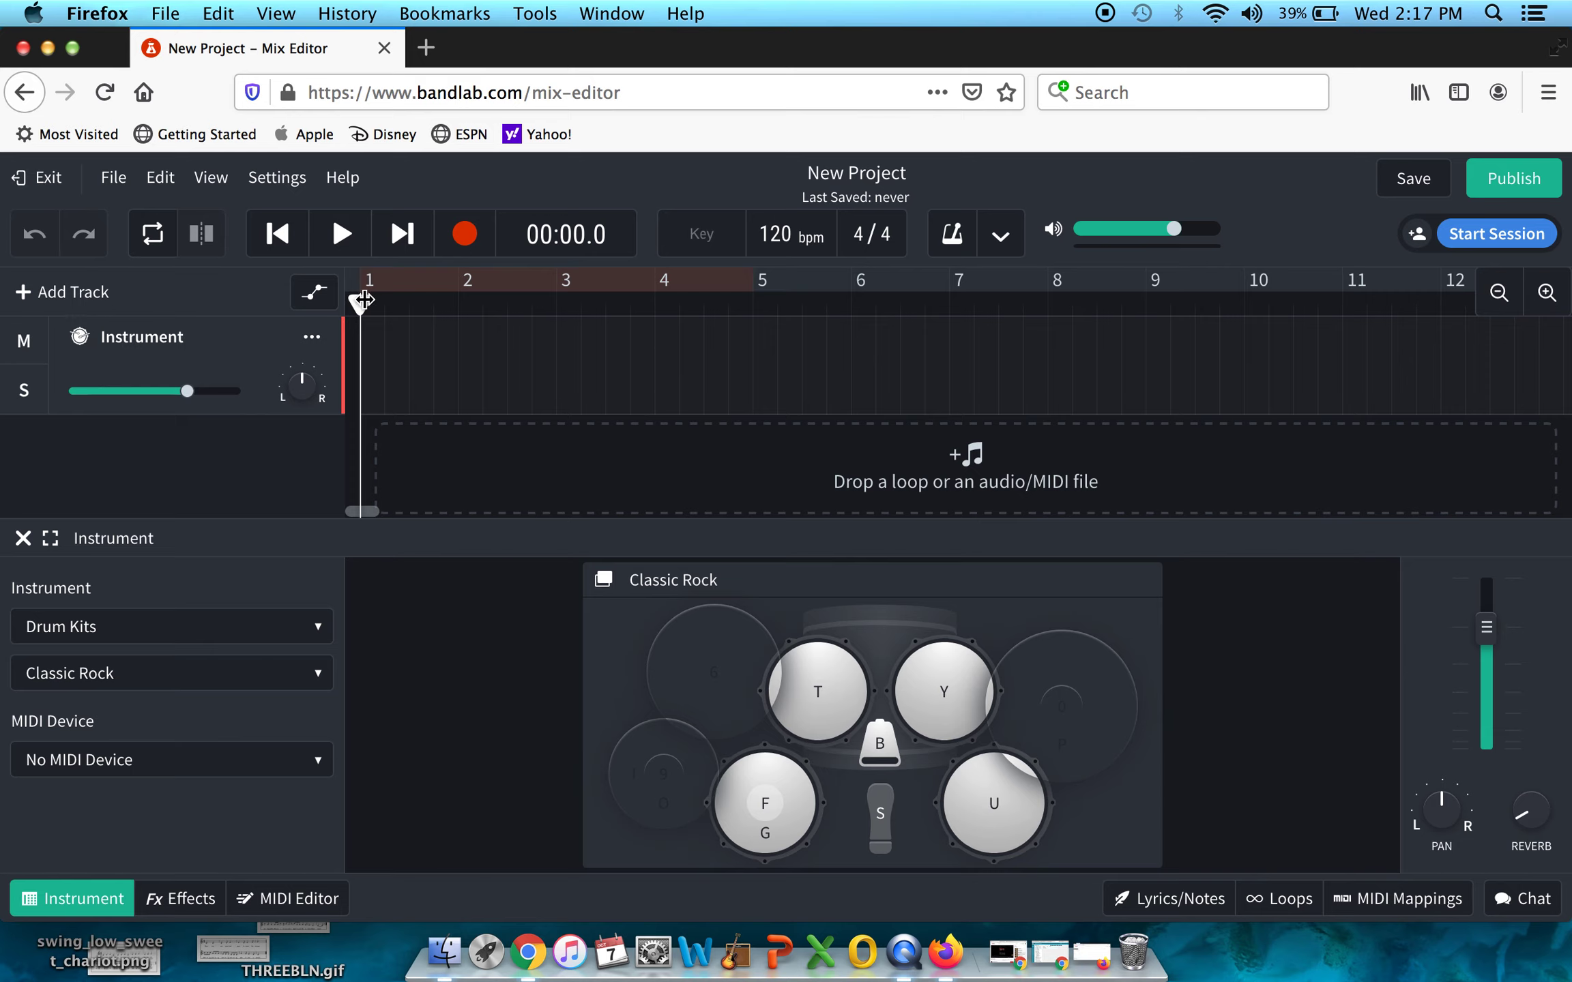
Step: Turn on the metronome and rehearse a steady beat on the drum kit's kick pedal
left_click(951, 233)
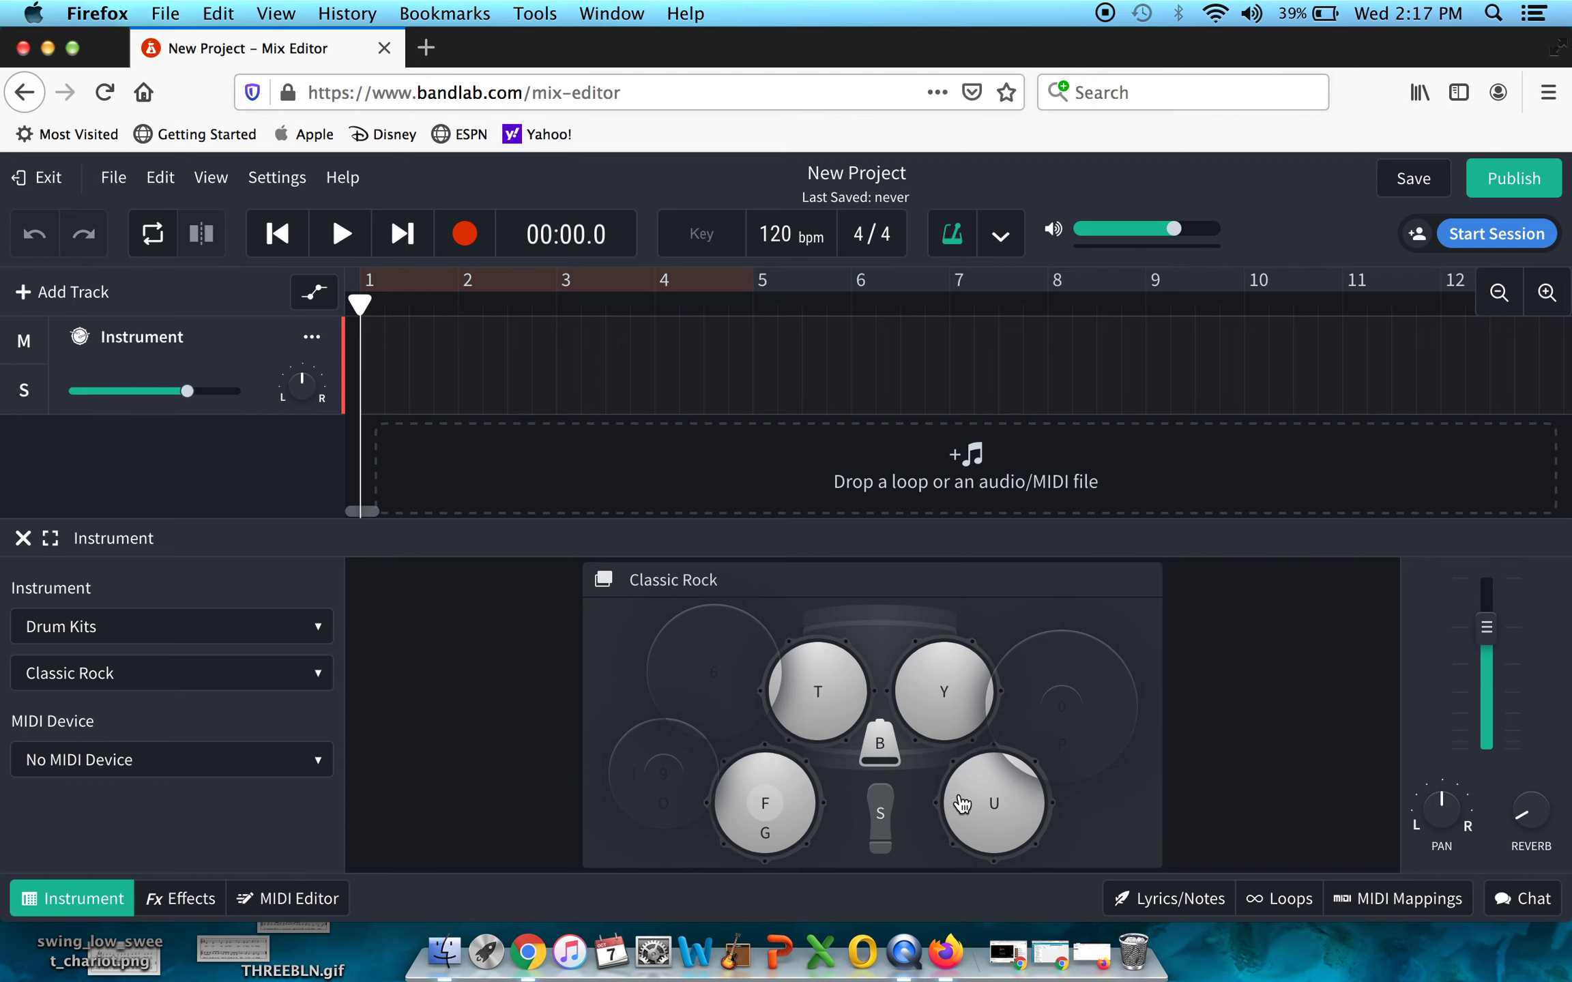
left_click(881, 819)
left_click(880, 818)
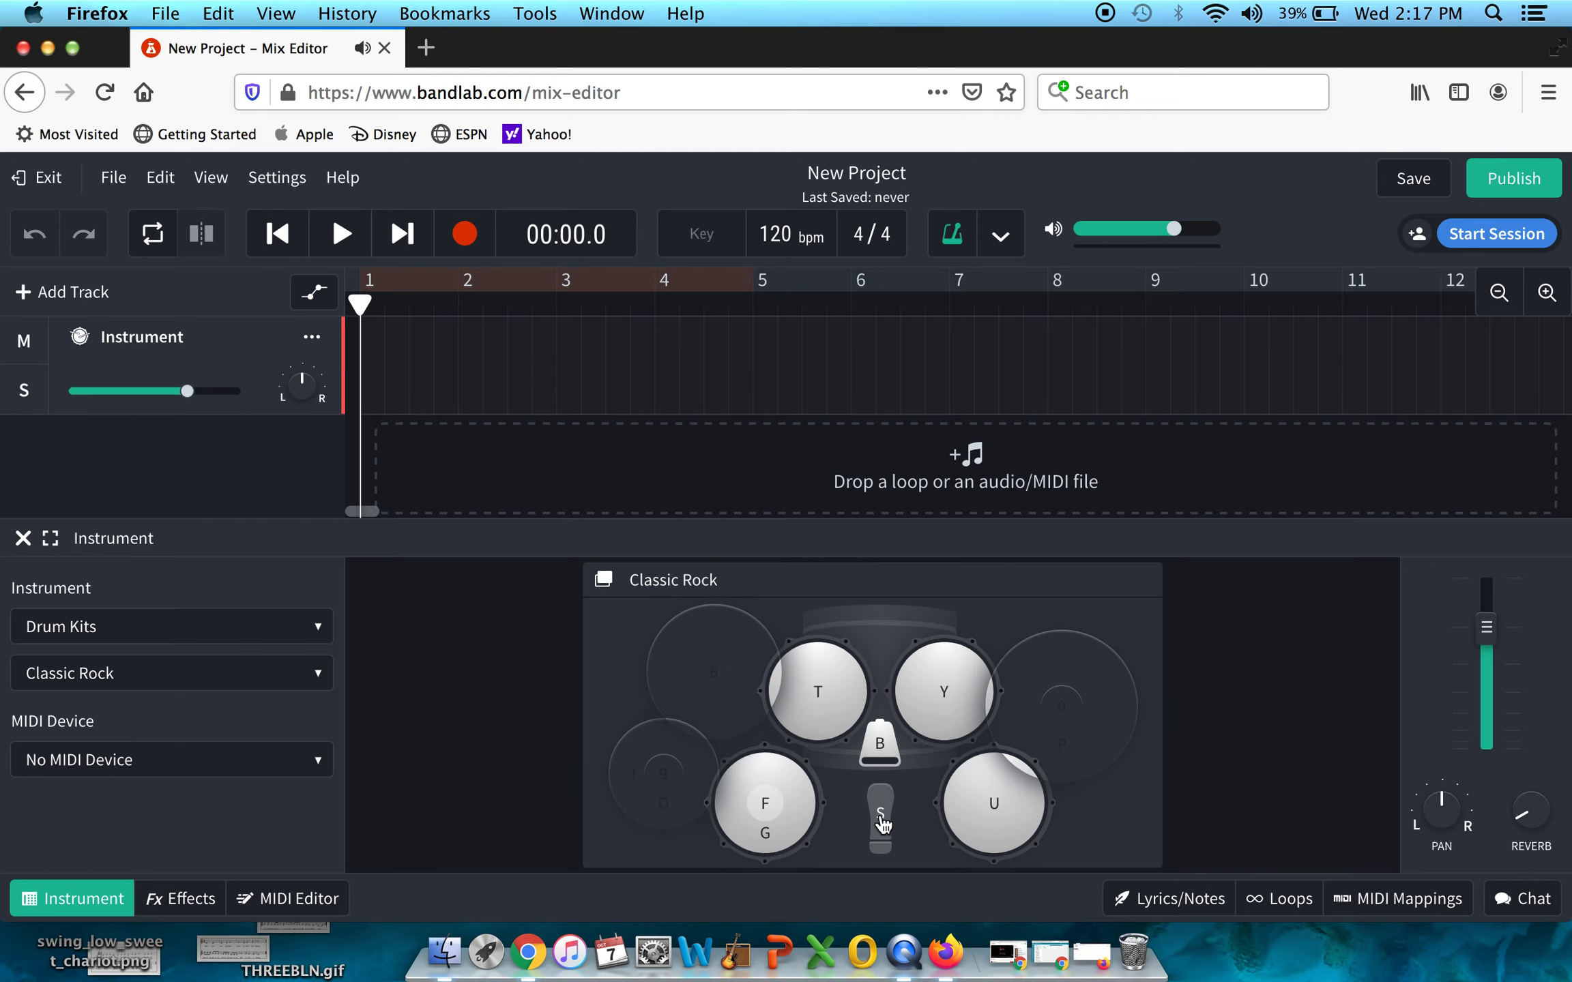
left_click(881, 818)
left_click(881, 819)
left_click(880, 818)
key("s")
key("s")
key("s")
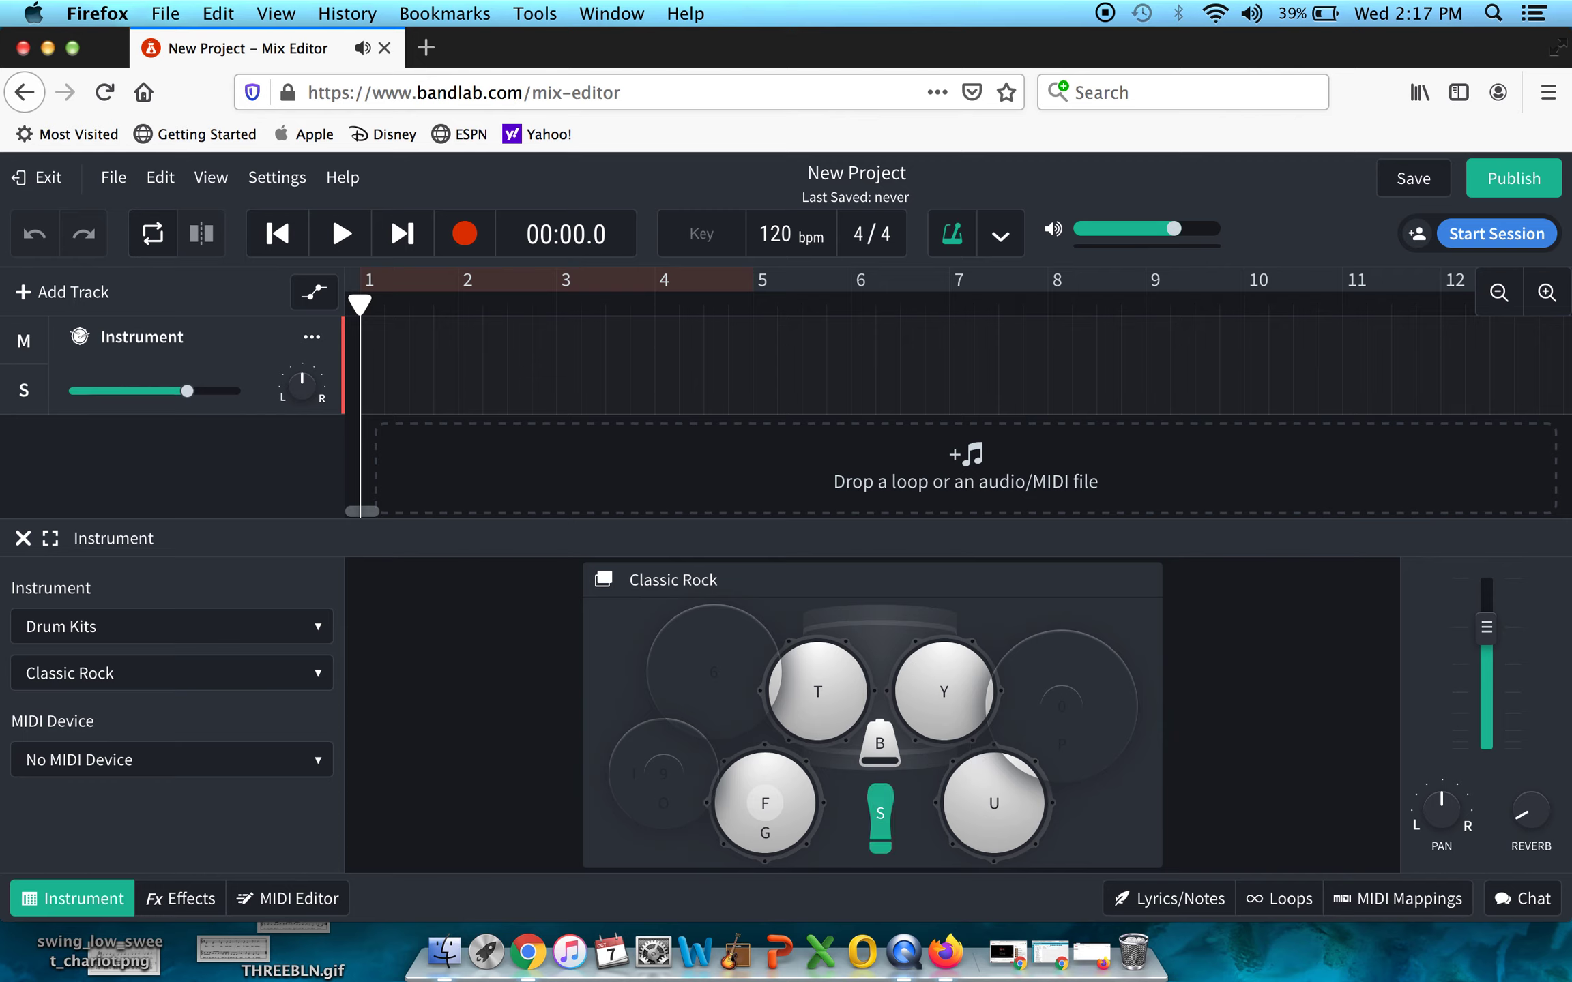
key("s")
key("s")
key("s")
key("s")
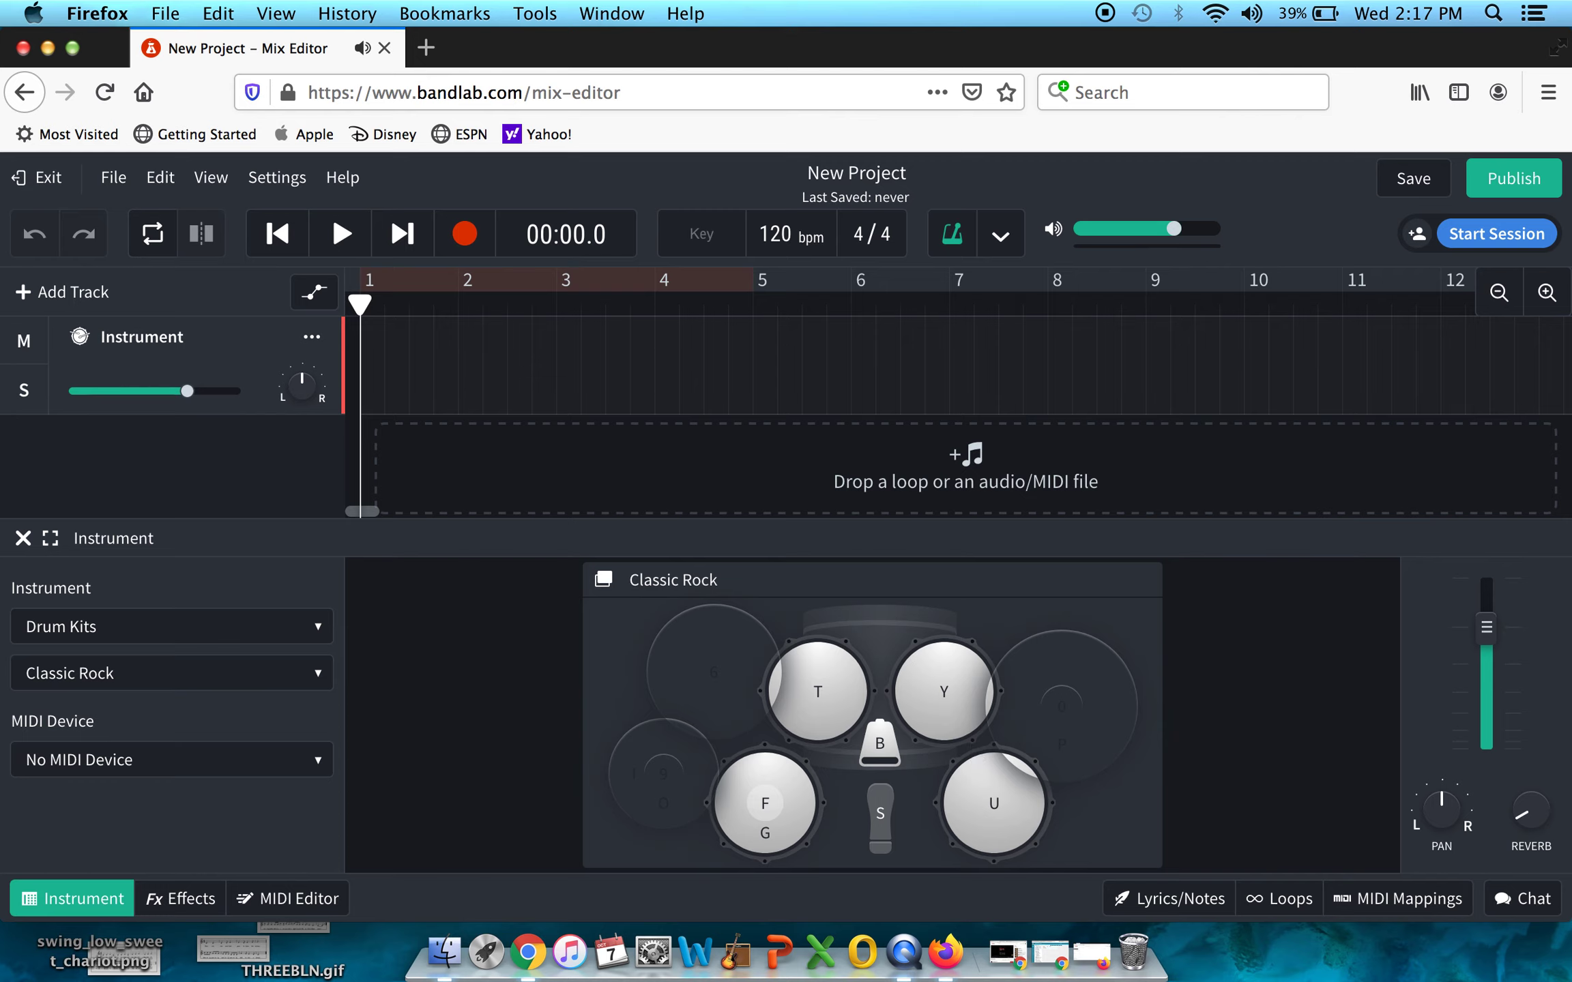
key("s")
key("s")
key("s")
key("s")
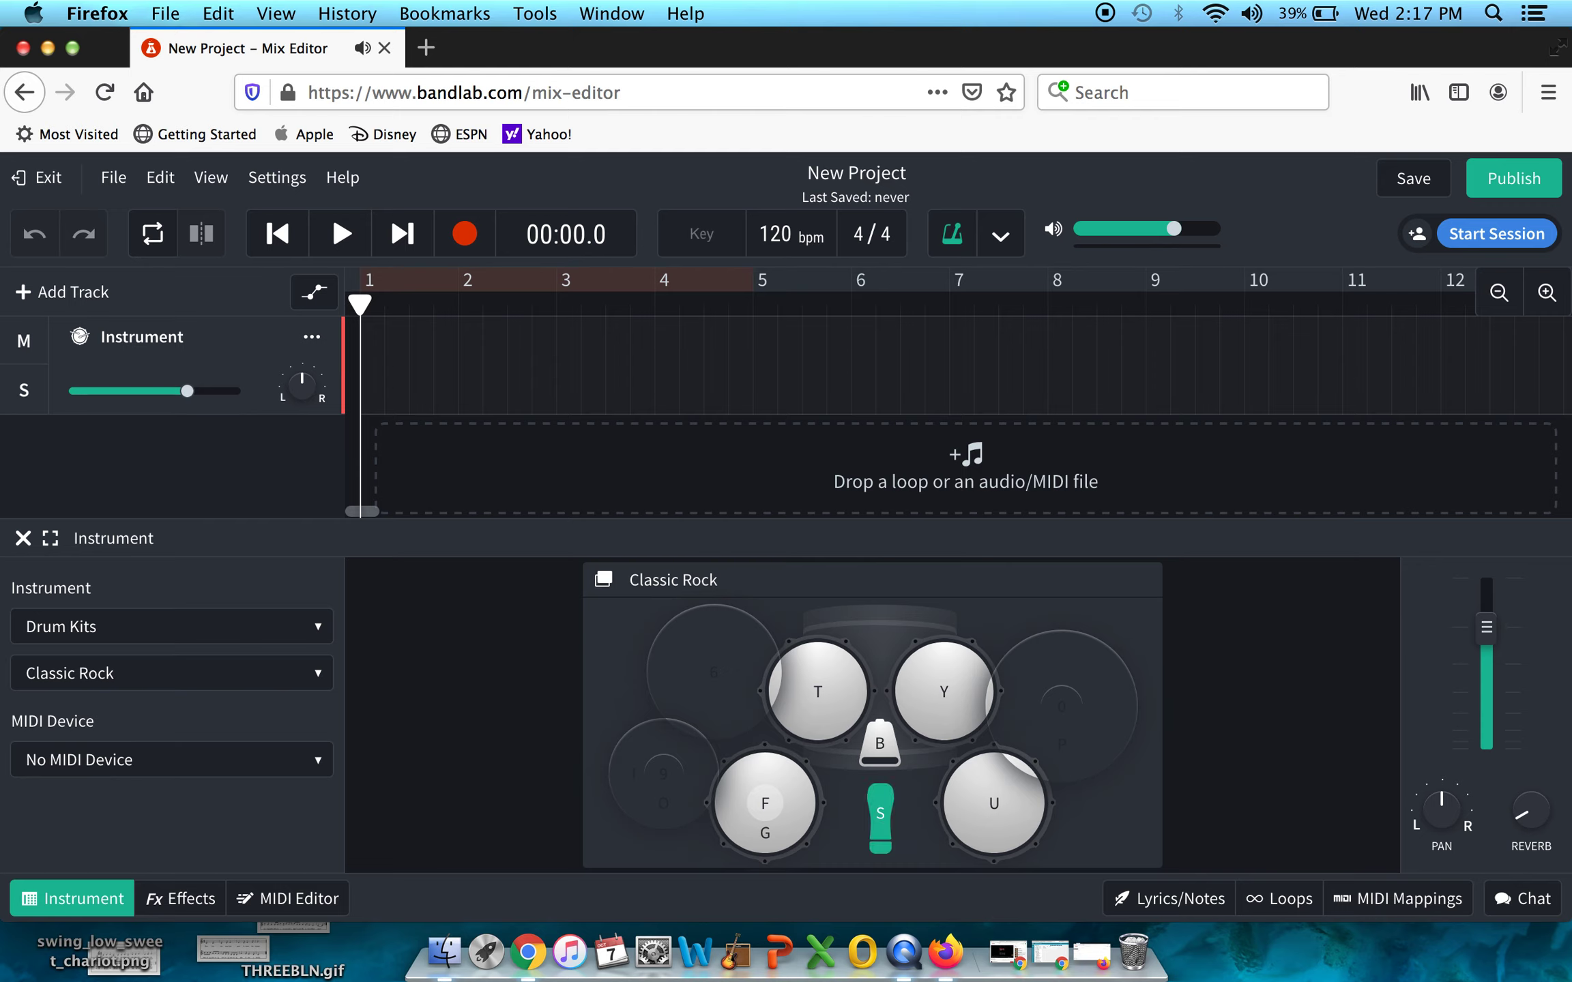
key("s")
key("s")
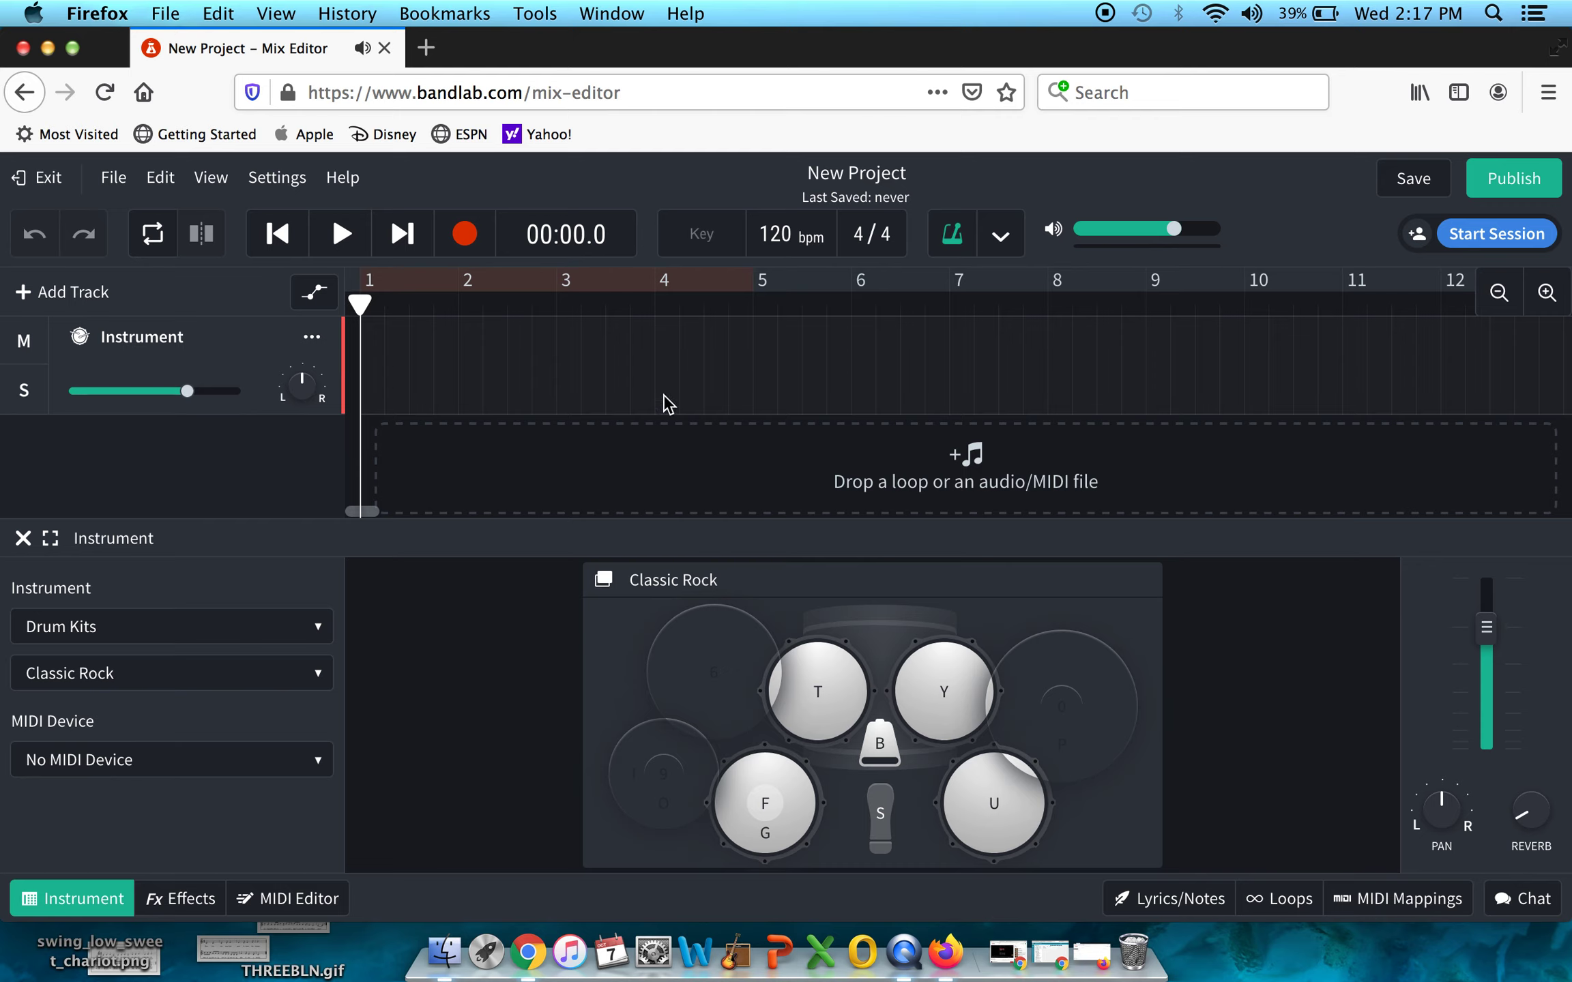
key("s")
Step: Record a steady quarter-note kick drum part of about eight bars on the drum track, starting at bar 1
left_click(453, 236)
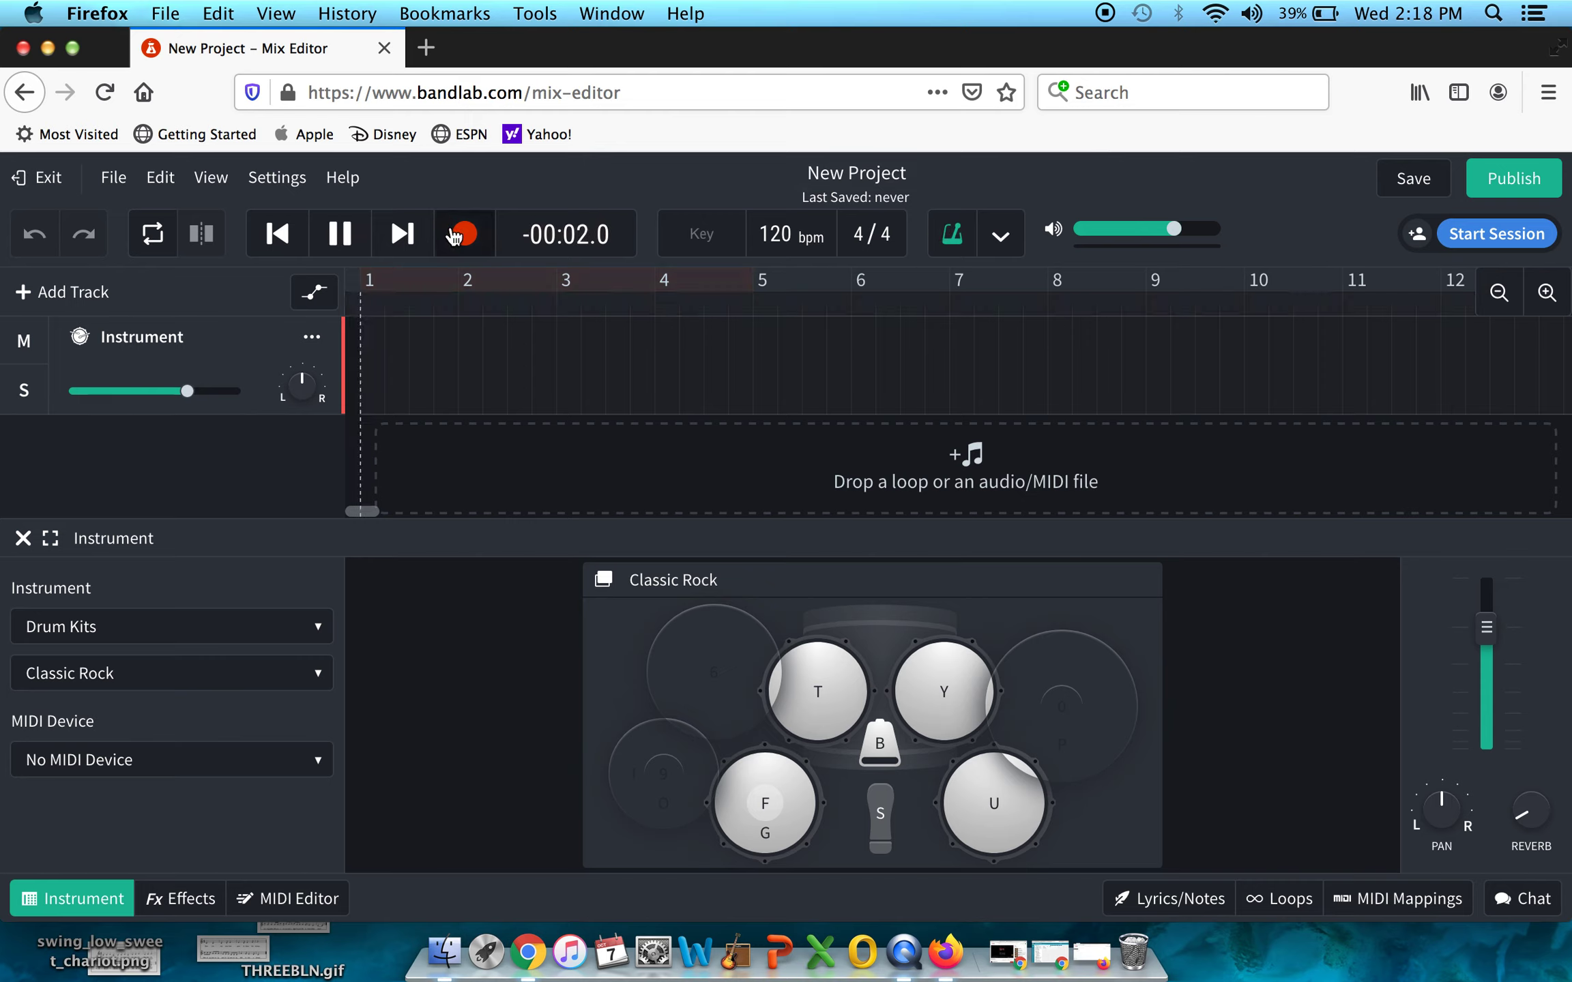
key("s")
key("s")
key("s")
key("s")
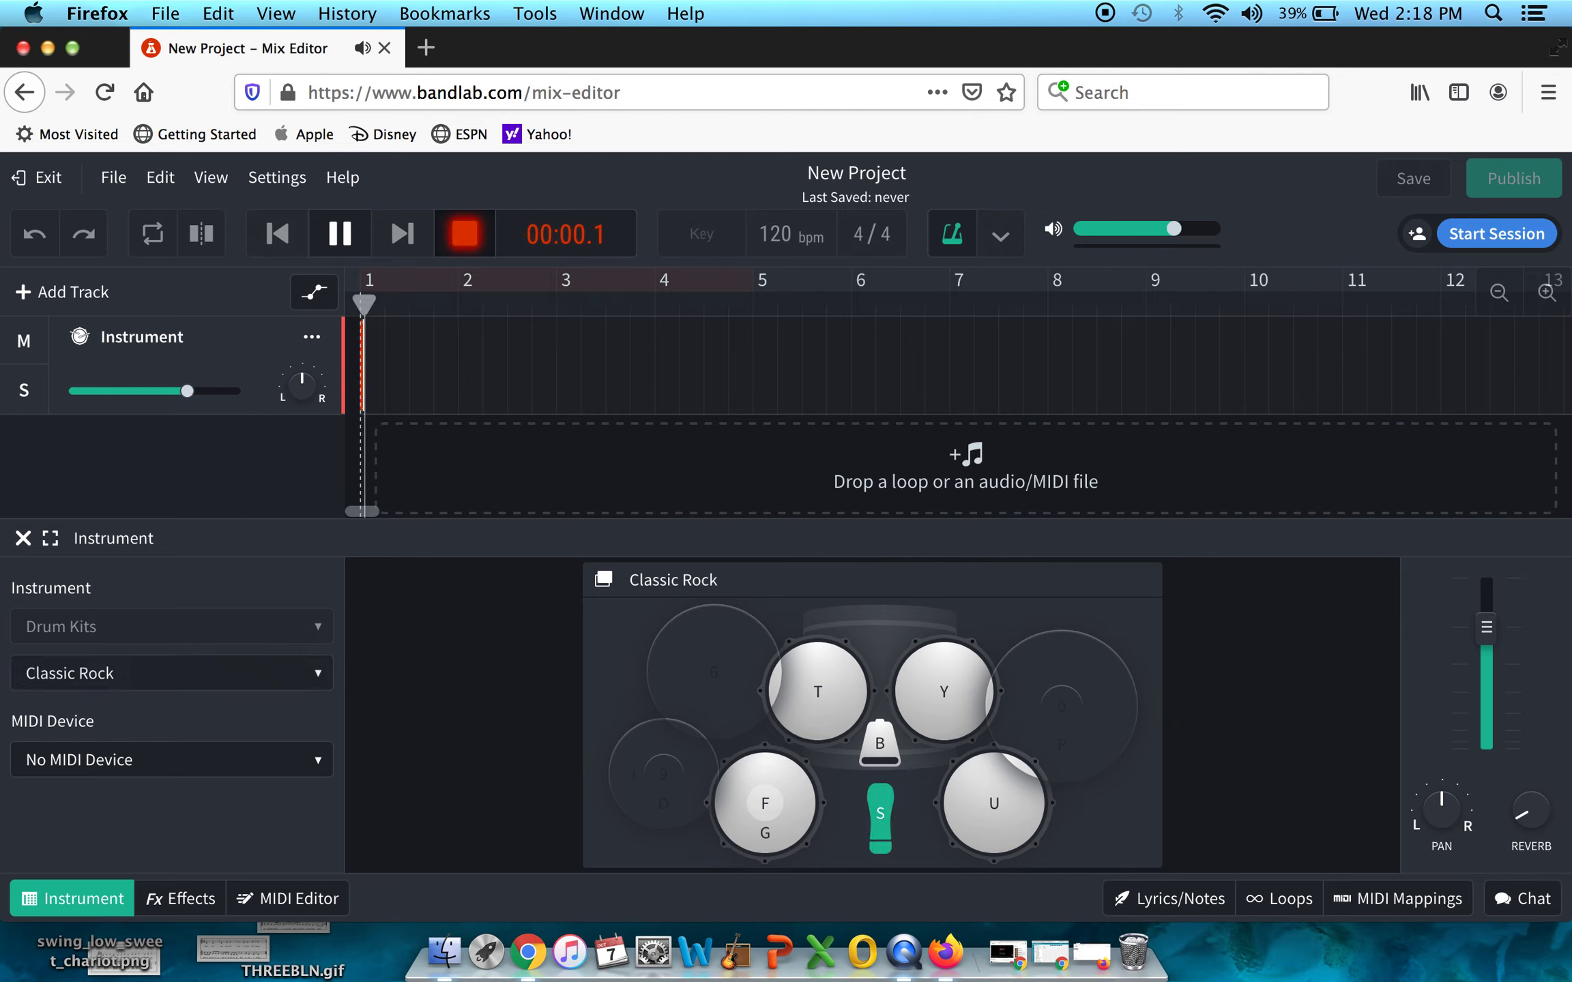
key("s")
key("s")
key("s")
key("s")
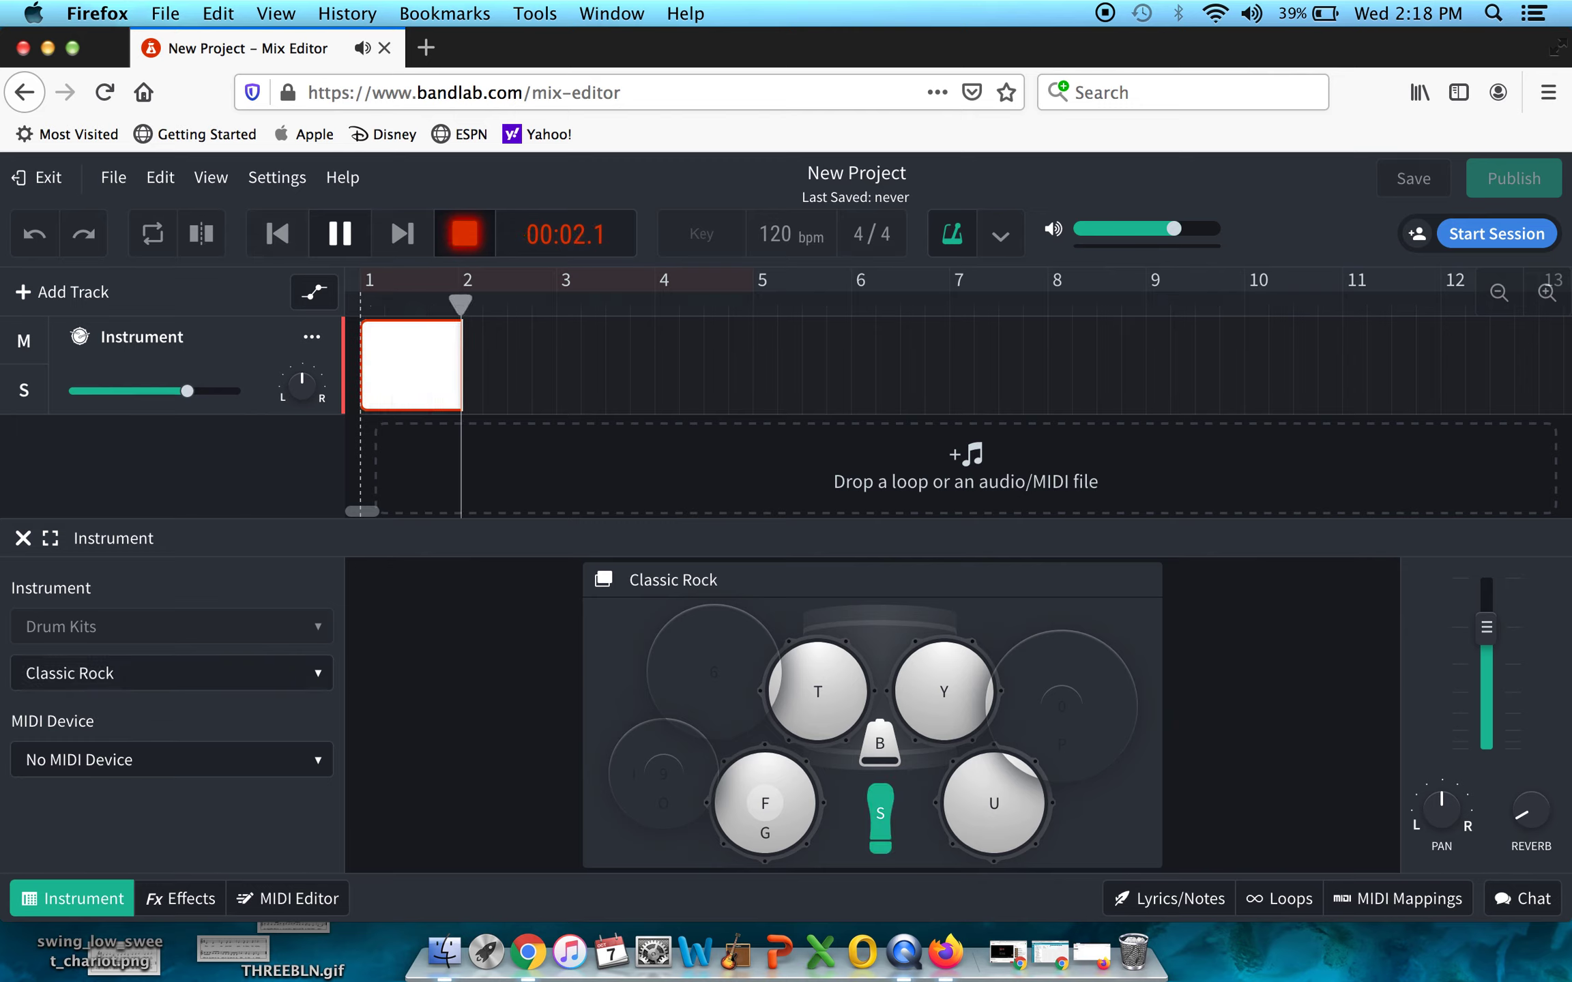
key("s")
key("s")
key("s")
key("s")
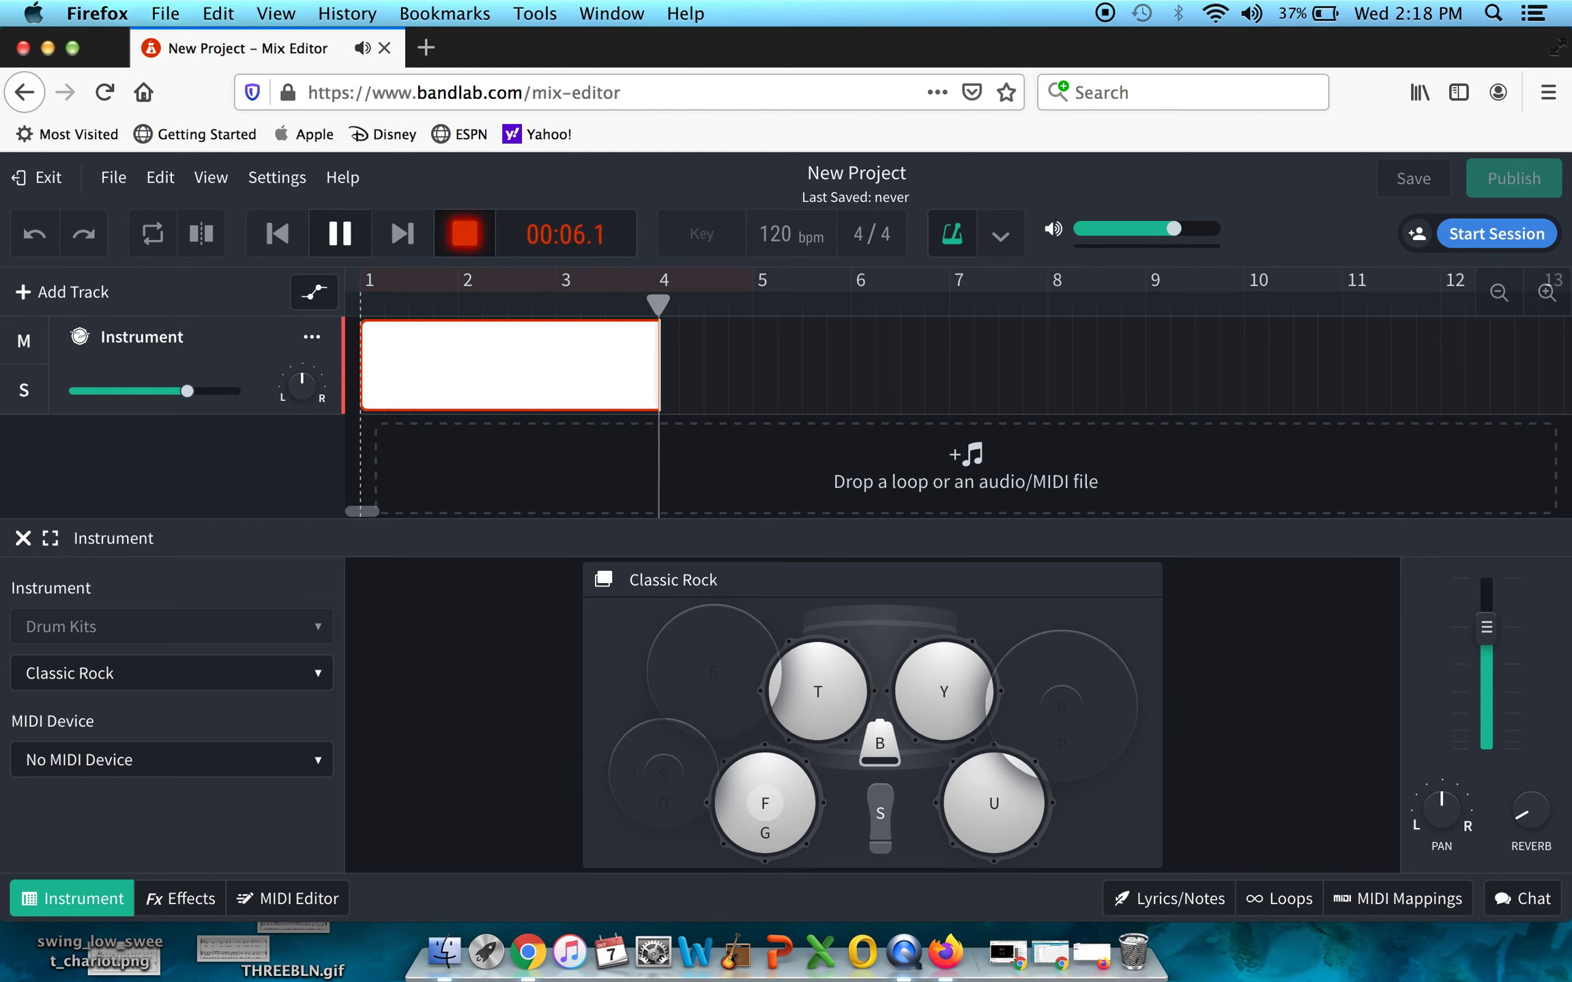
key("s")
key("s")
key("s")
key("s")
key("s")
key("s")
key("s")
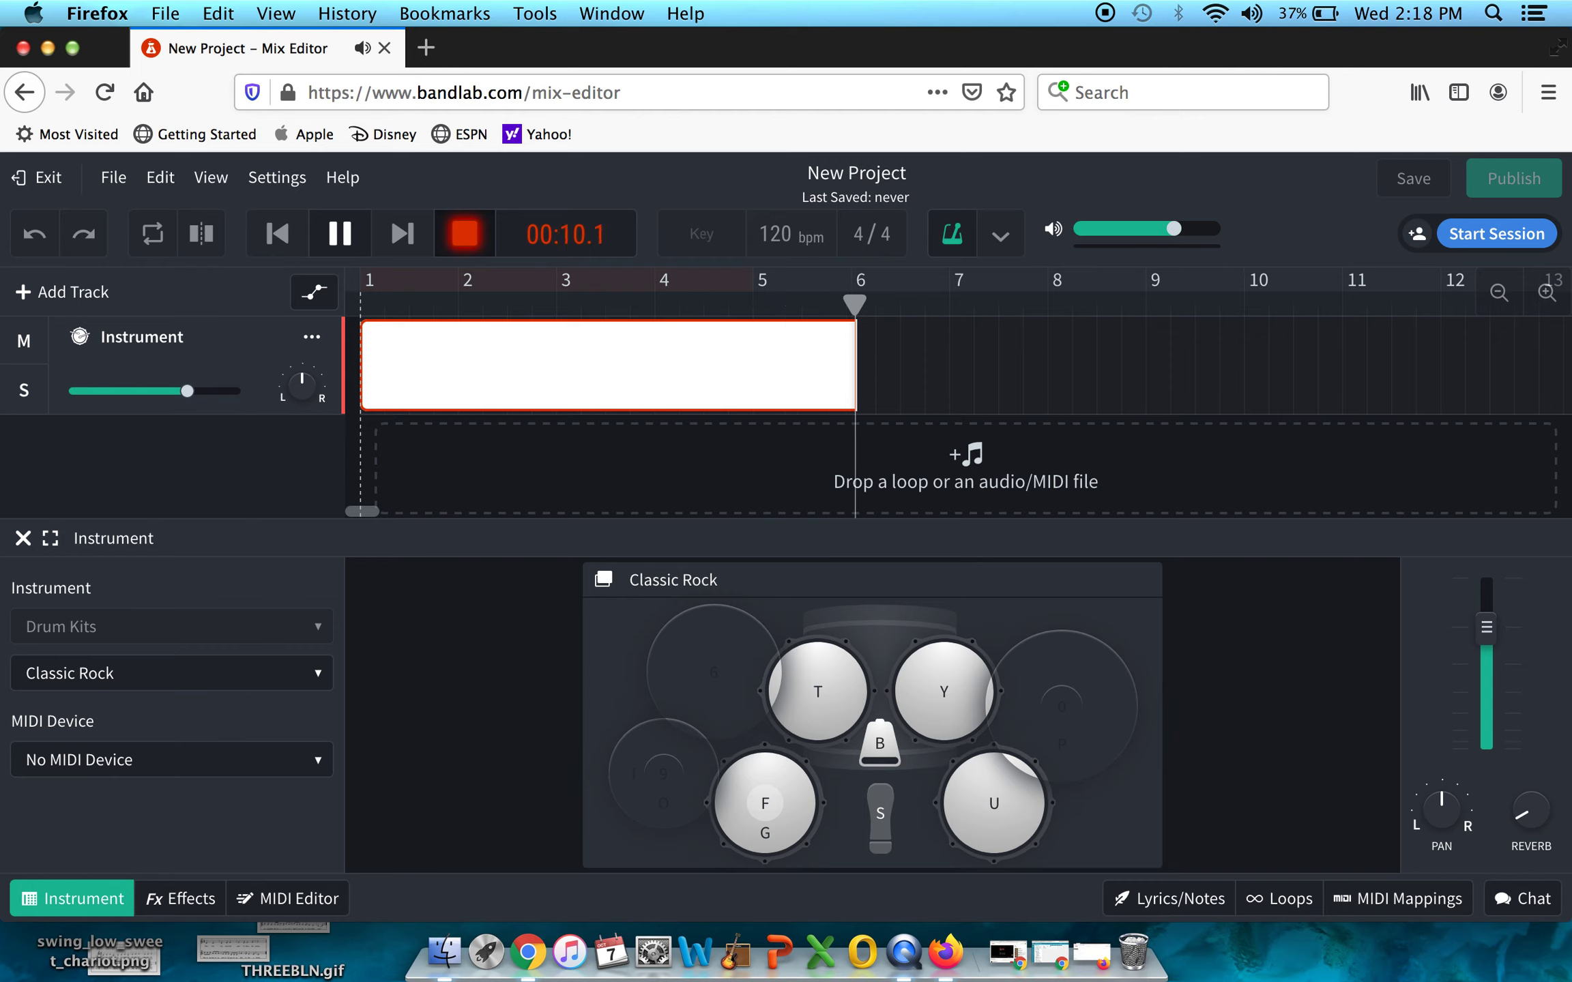
key("s")
key("s")
key("s")
key("s")
key("s")
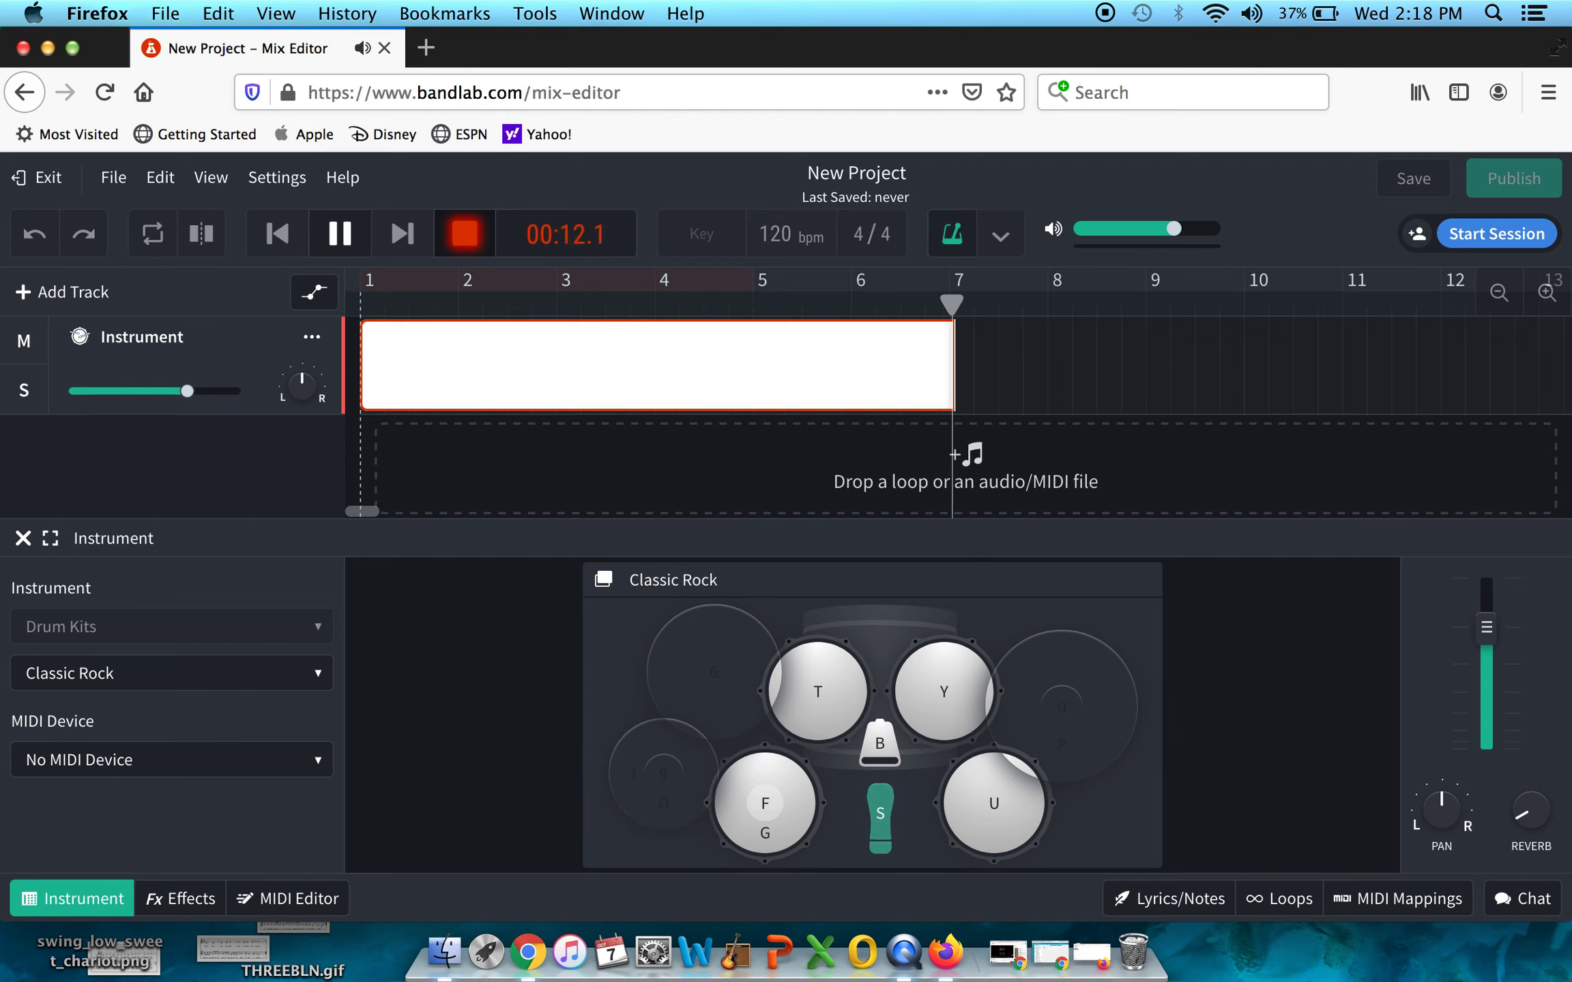
key("s")
key("s")
key("s")
key("s")
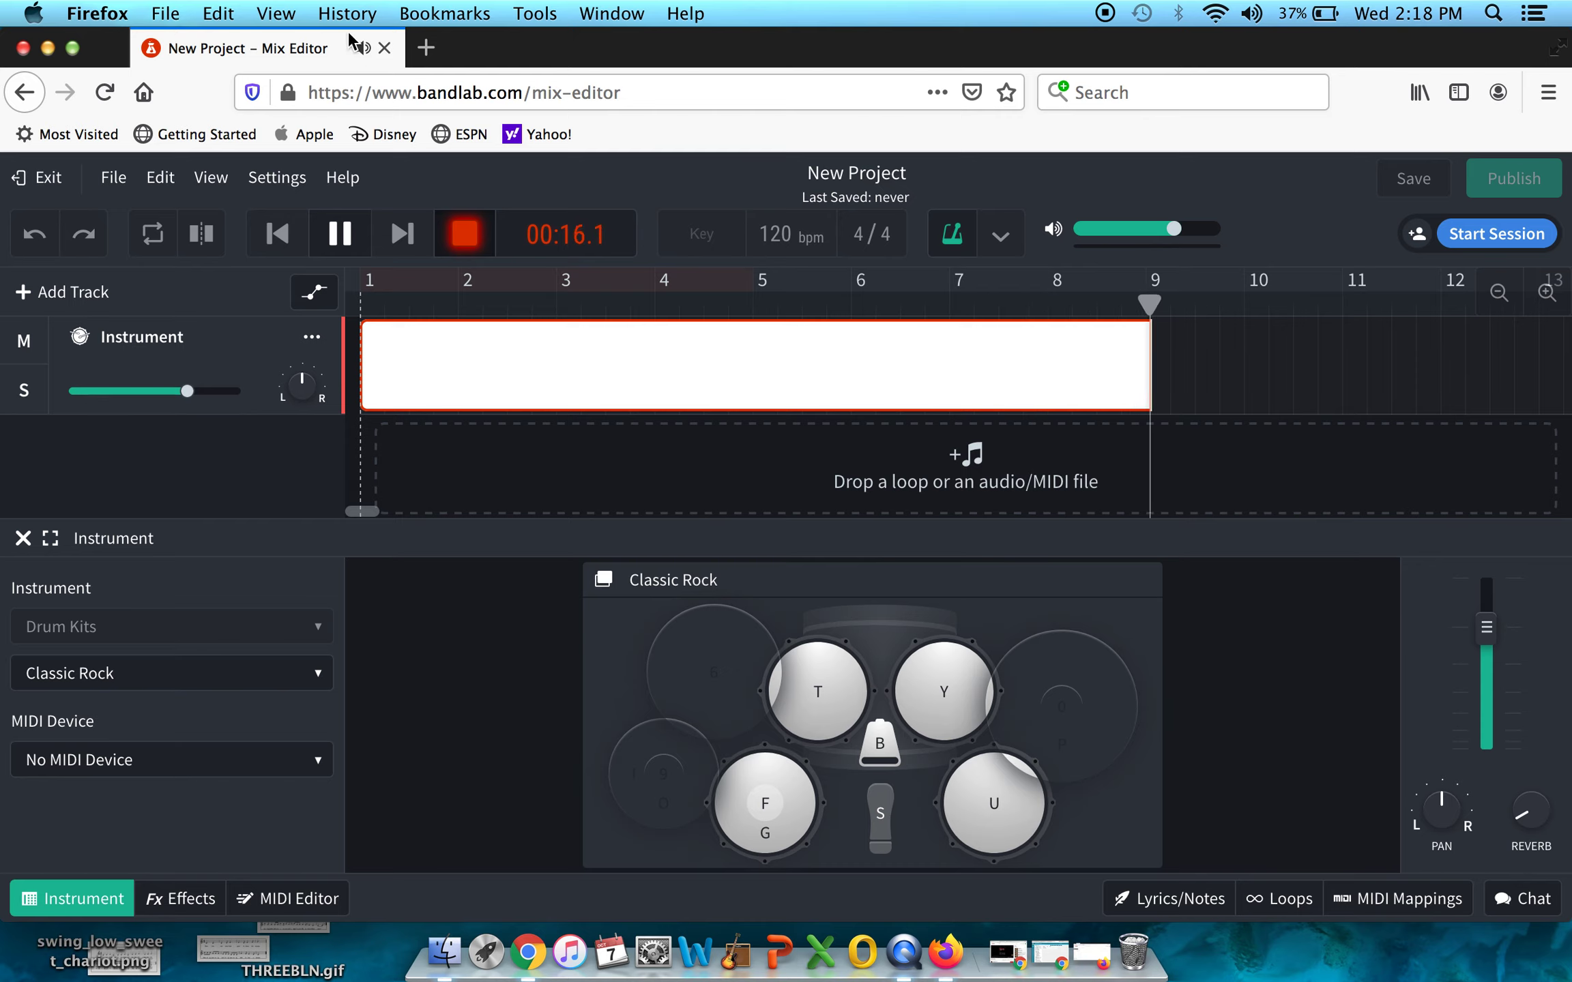
key("space")
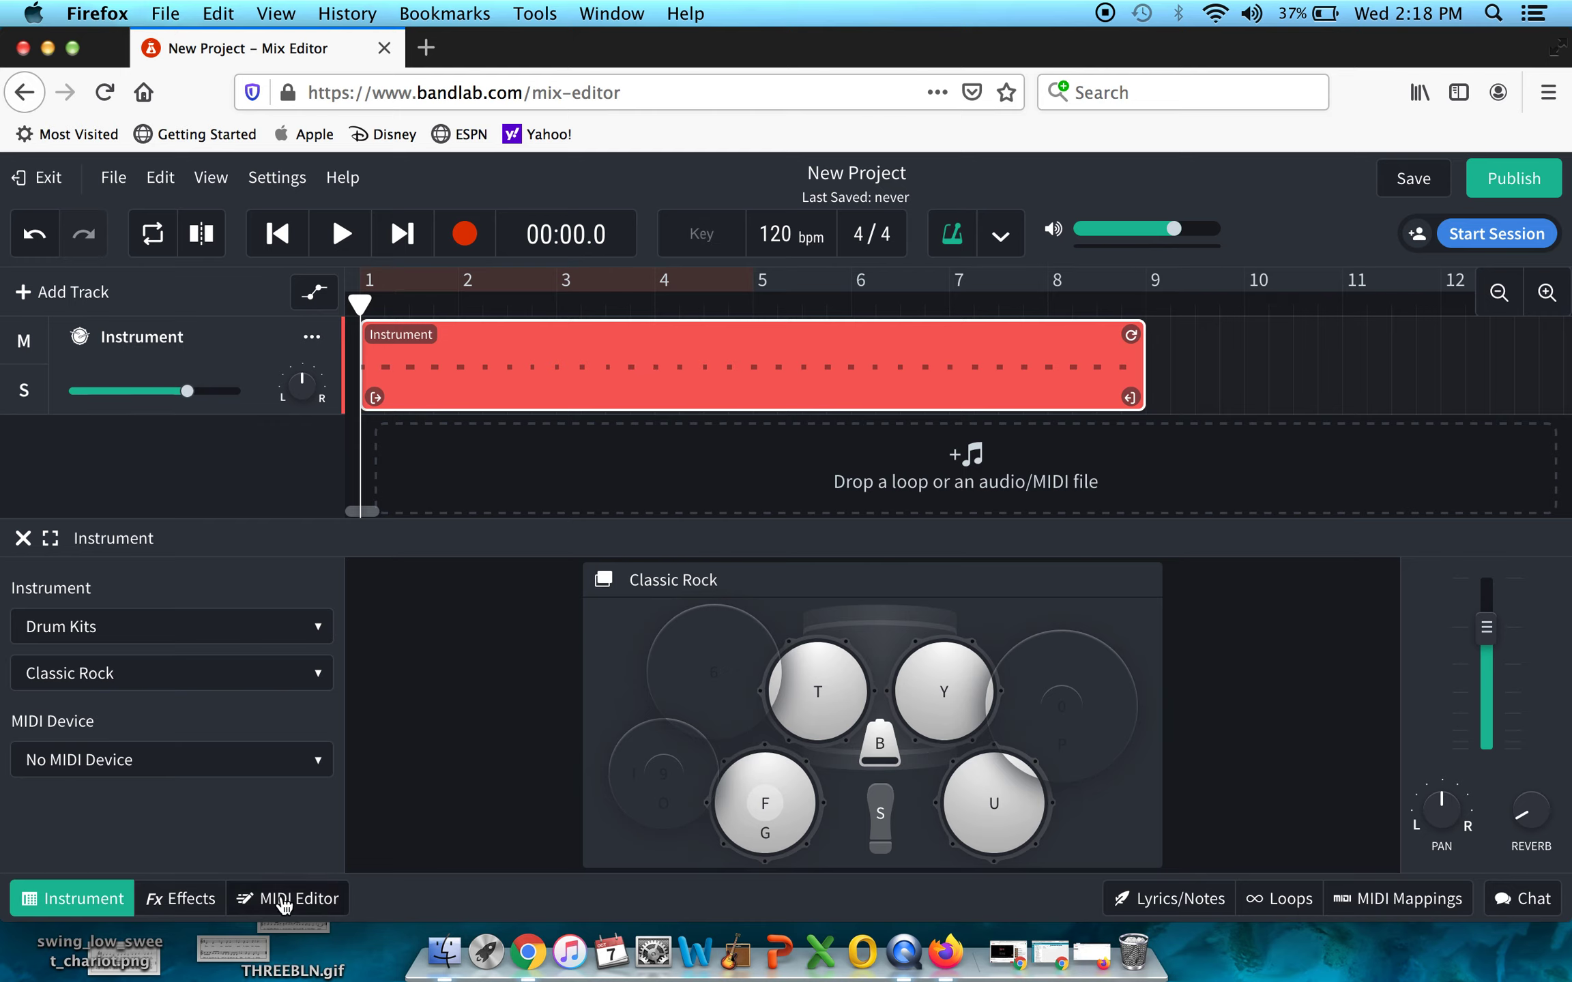
Step: Open the recorded drum region for MIDI editing and quantize all its kick notes to 1/4
left_click(283, 901)
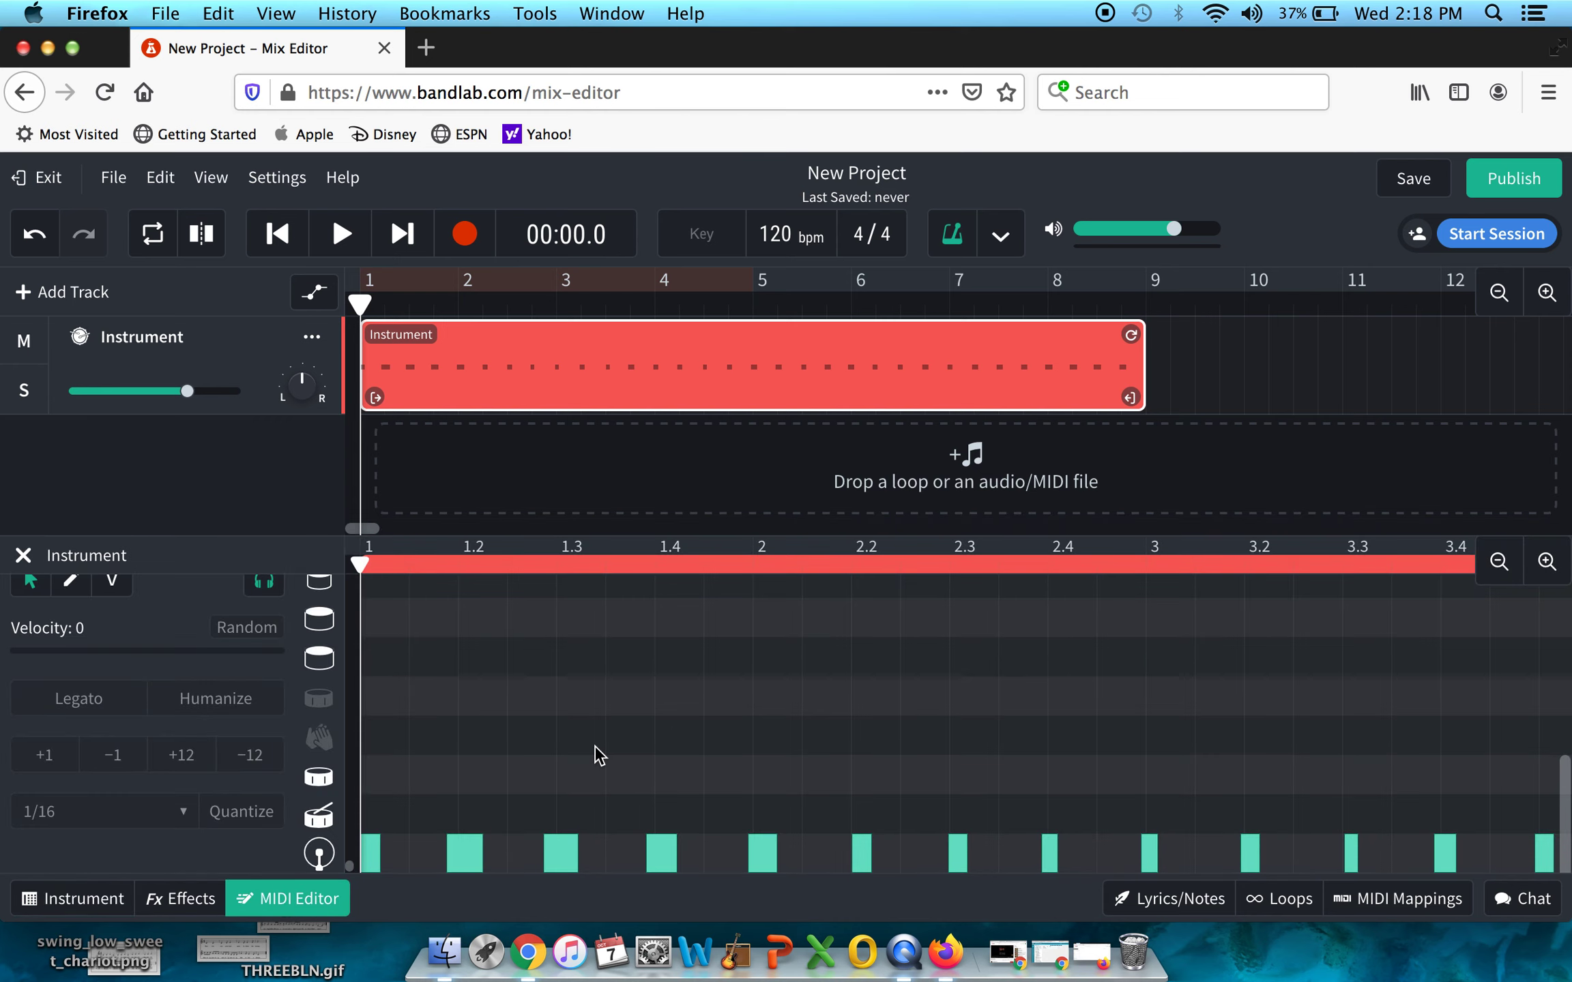
scroll(595, 746, "down", 1)
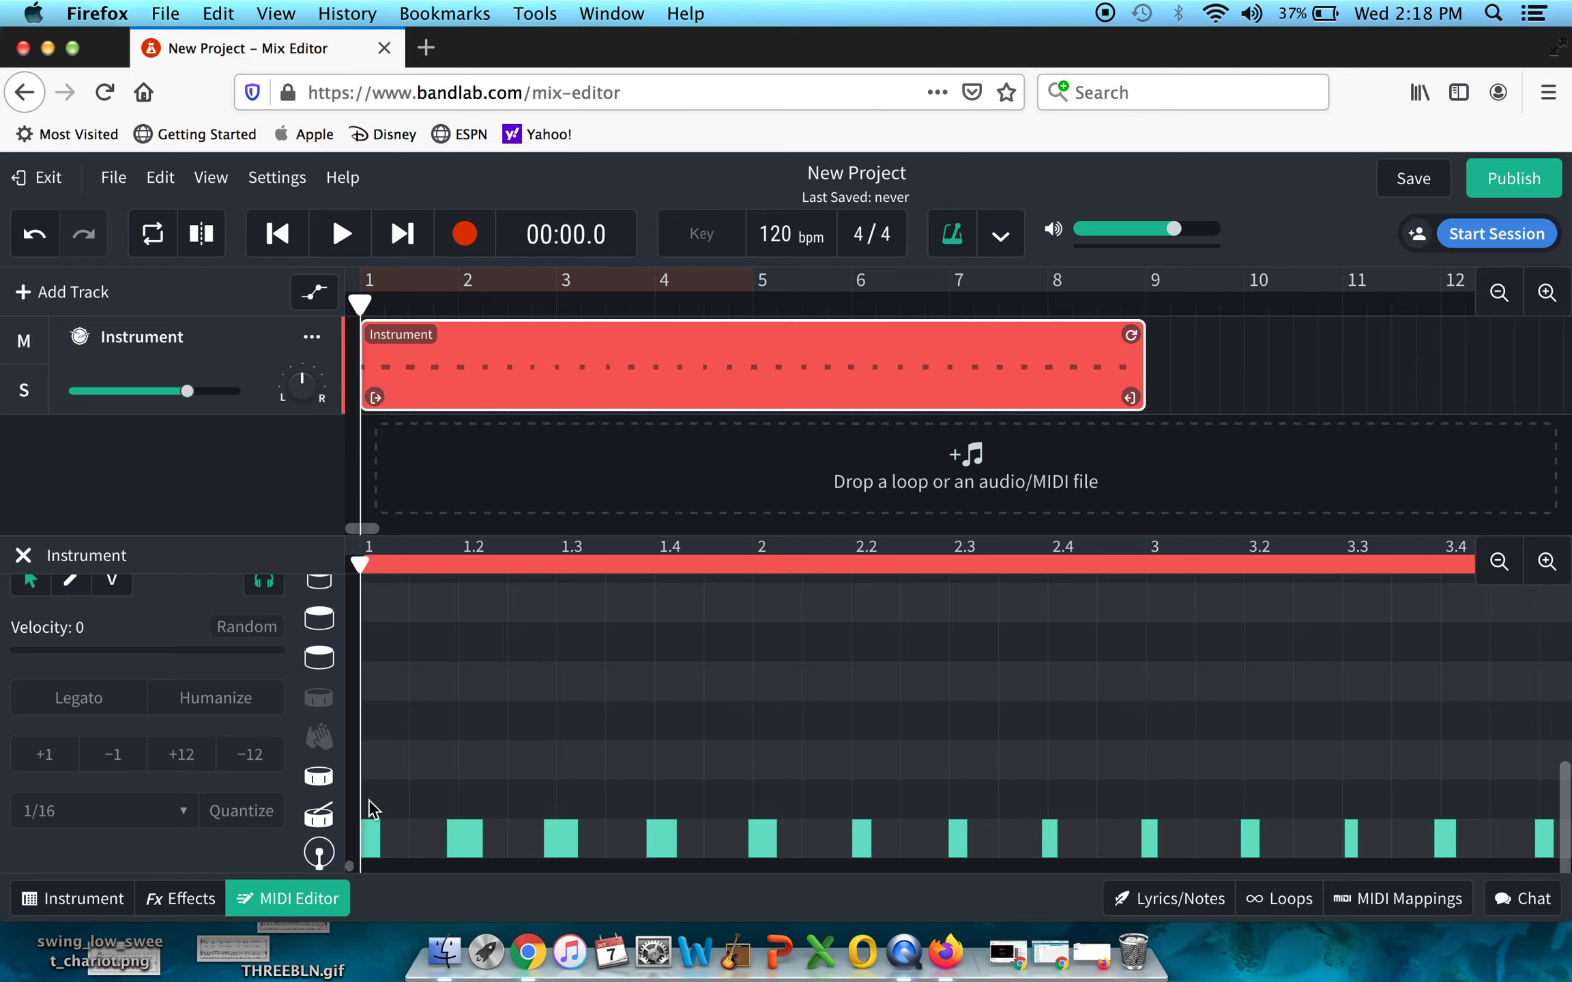
left_click_drag(369, 825, 1501, 819)
left_click(1364, 736)
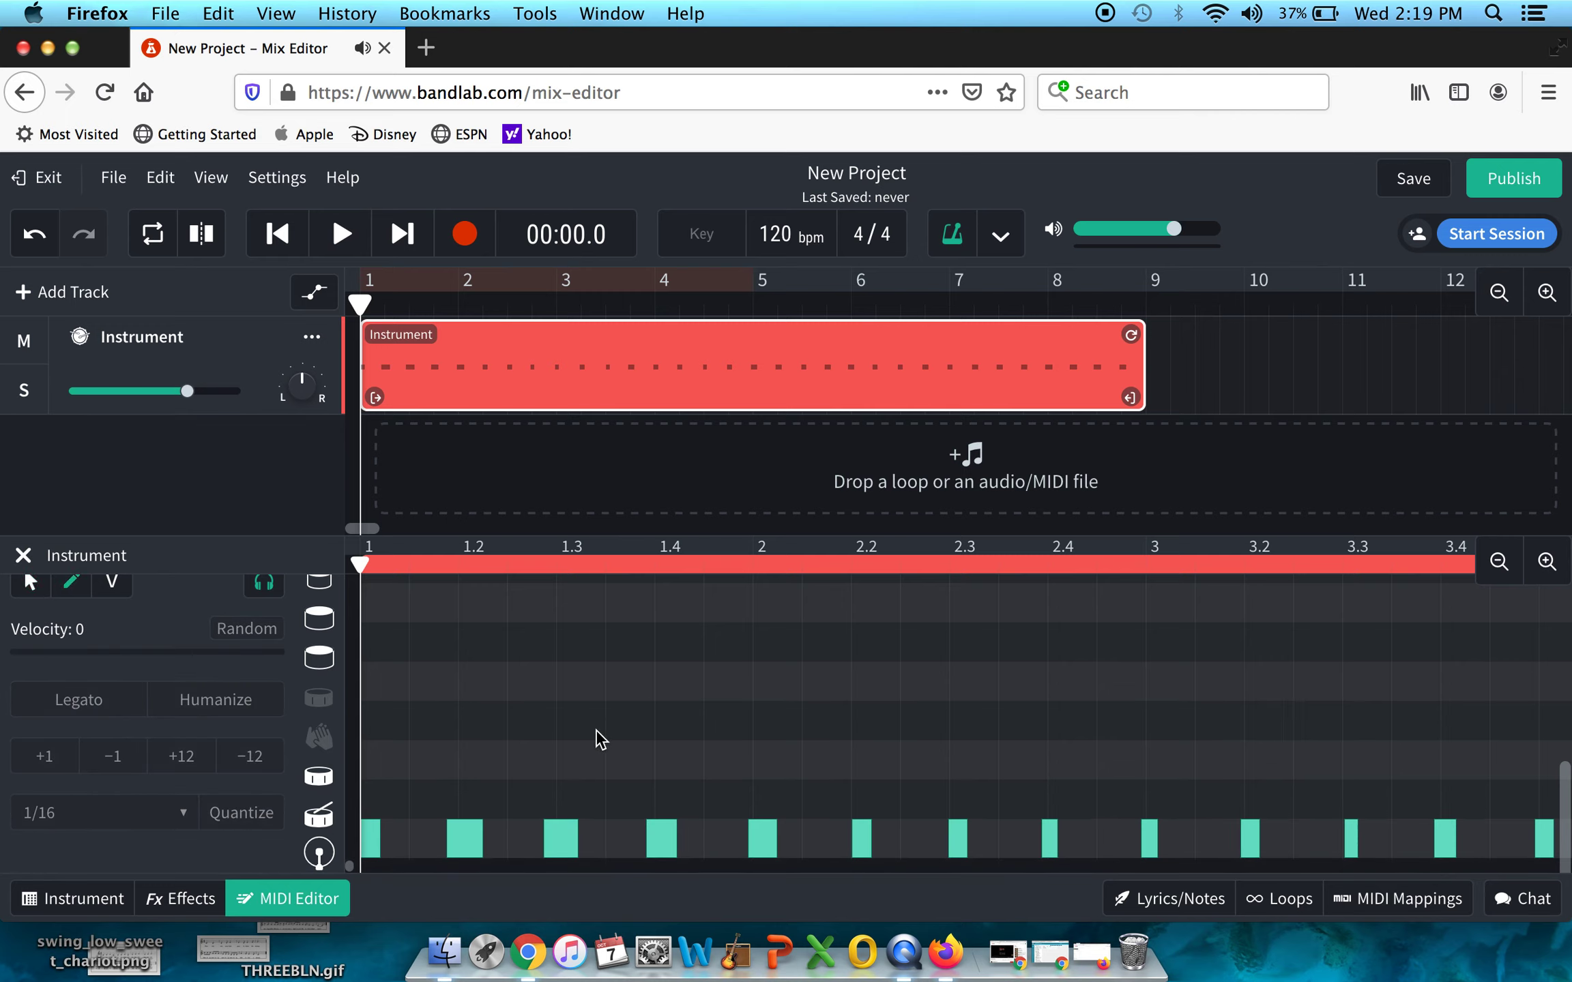
key("super+a")
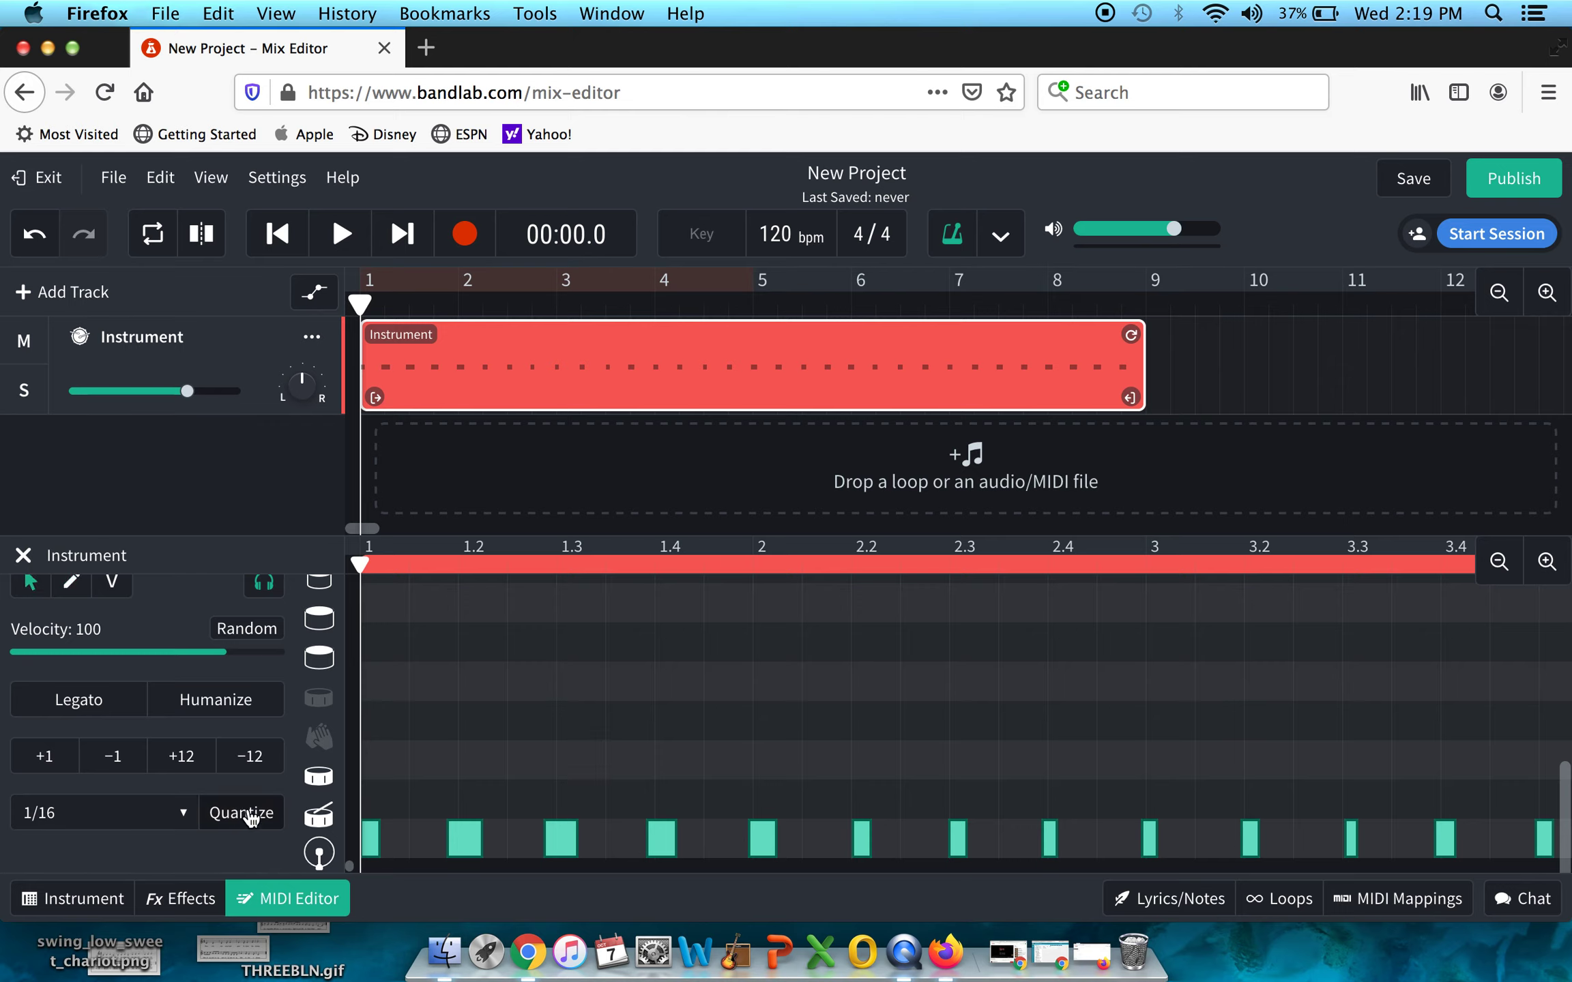
left_click(182, 815)
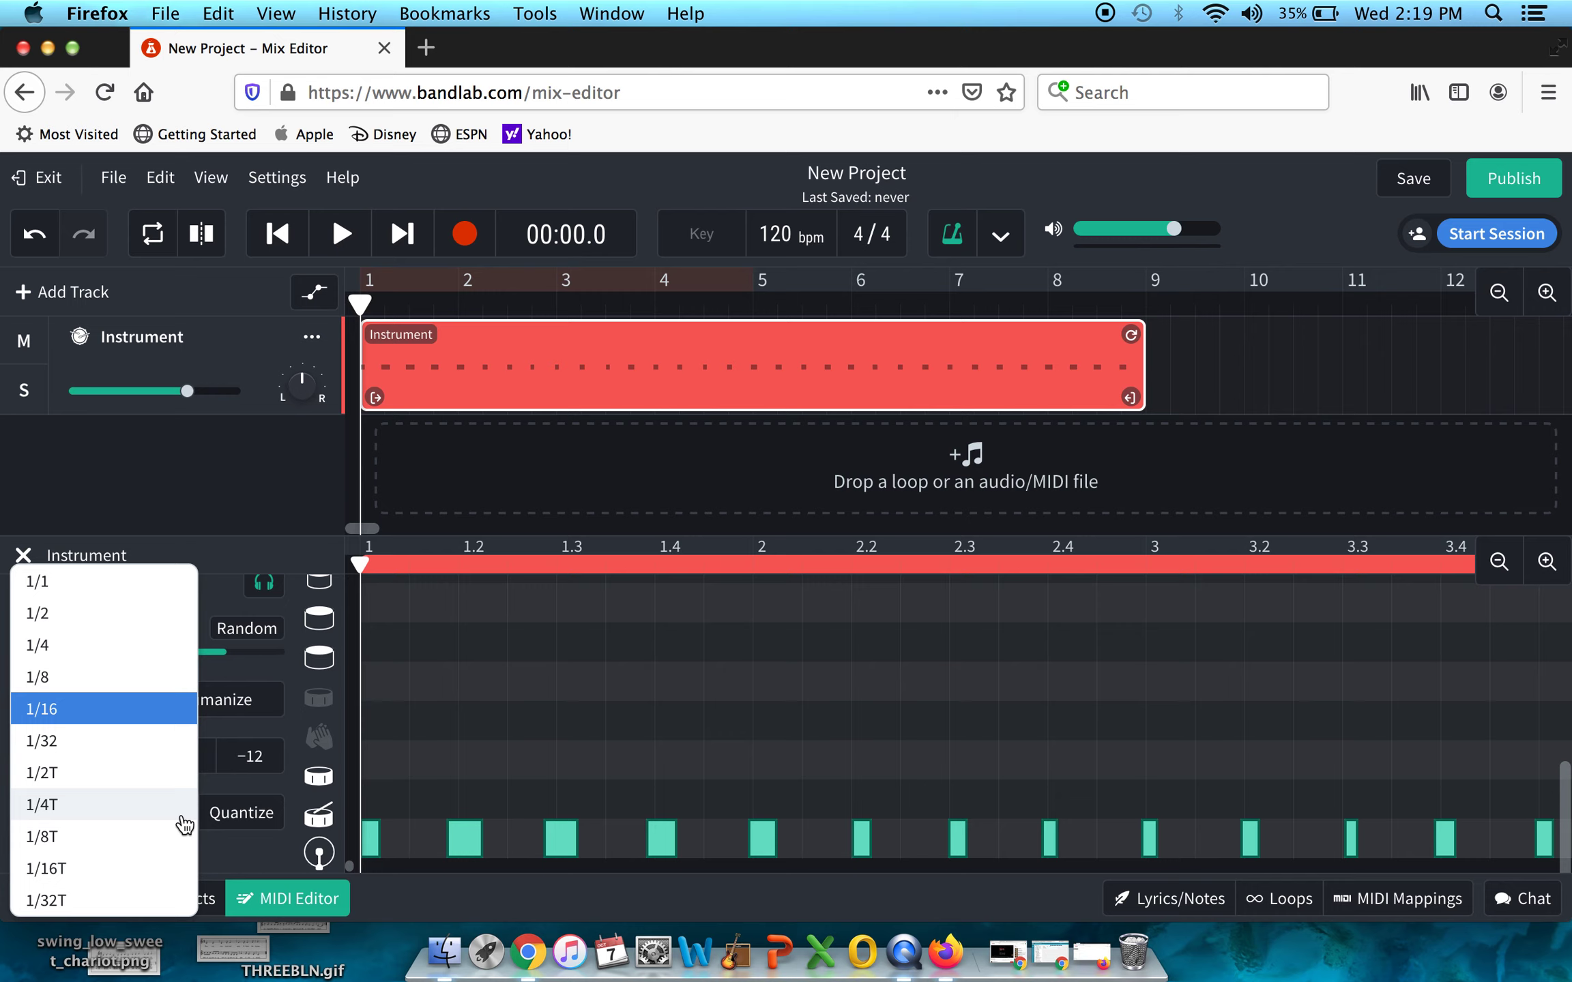
left_click(95, 643)
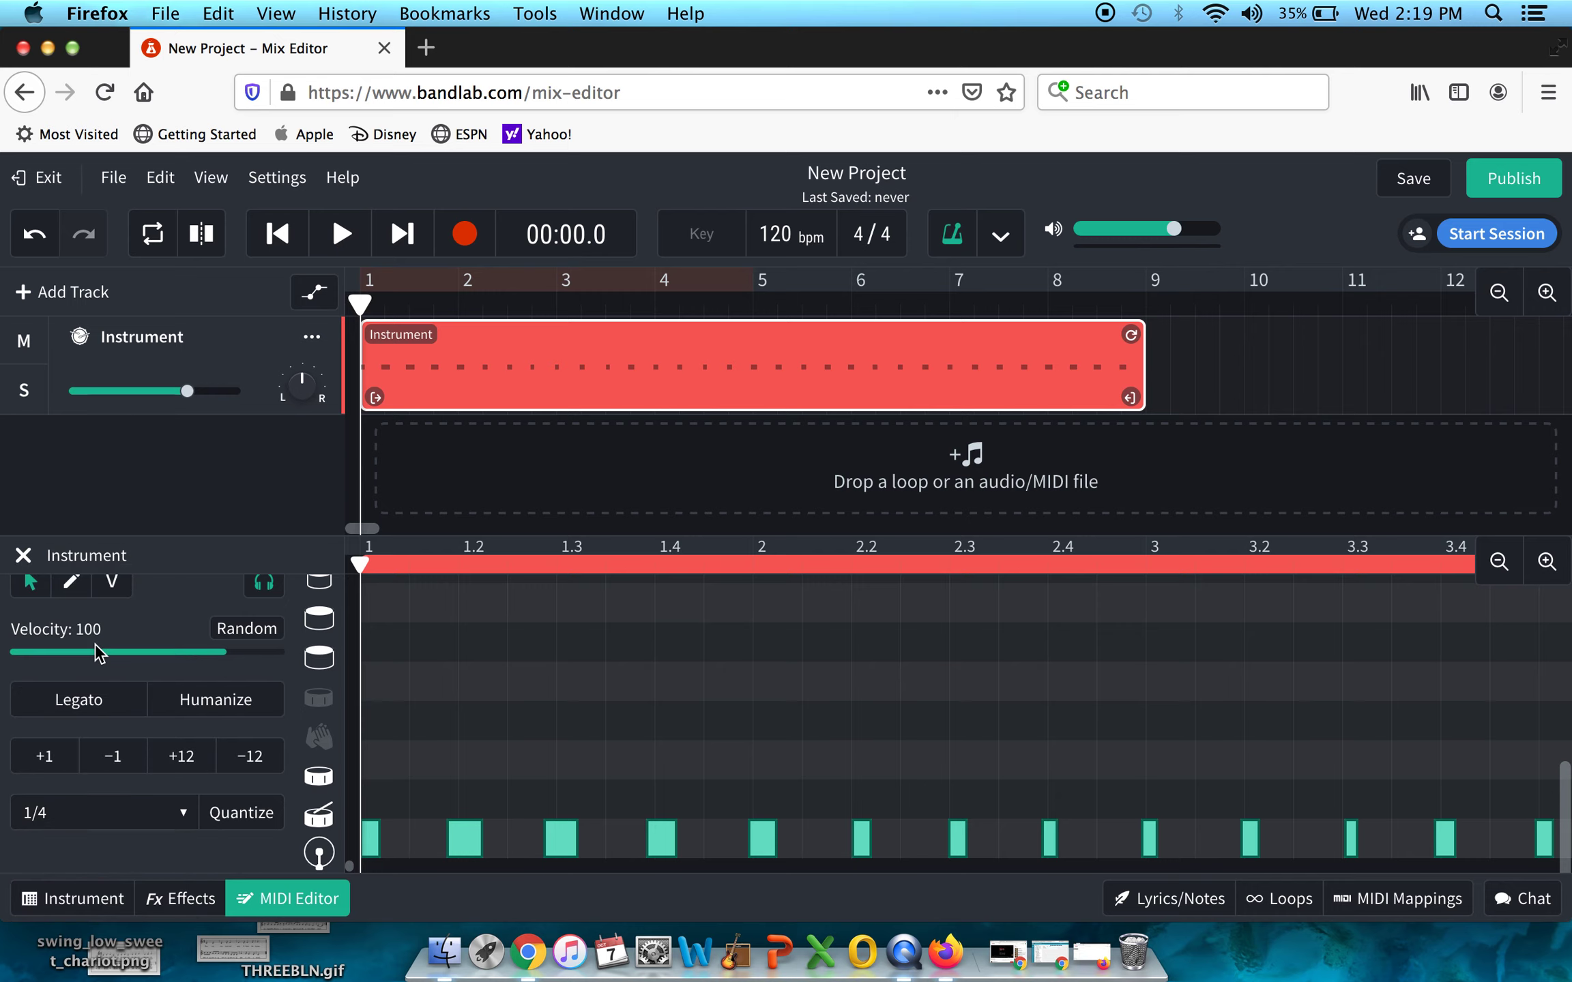
left_click(237, 816)
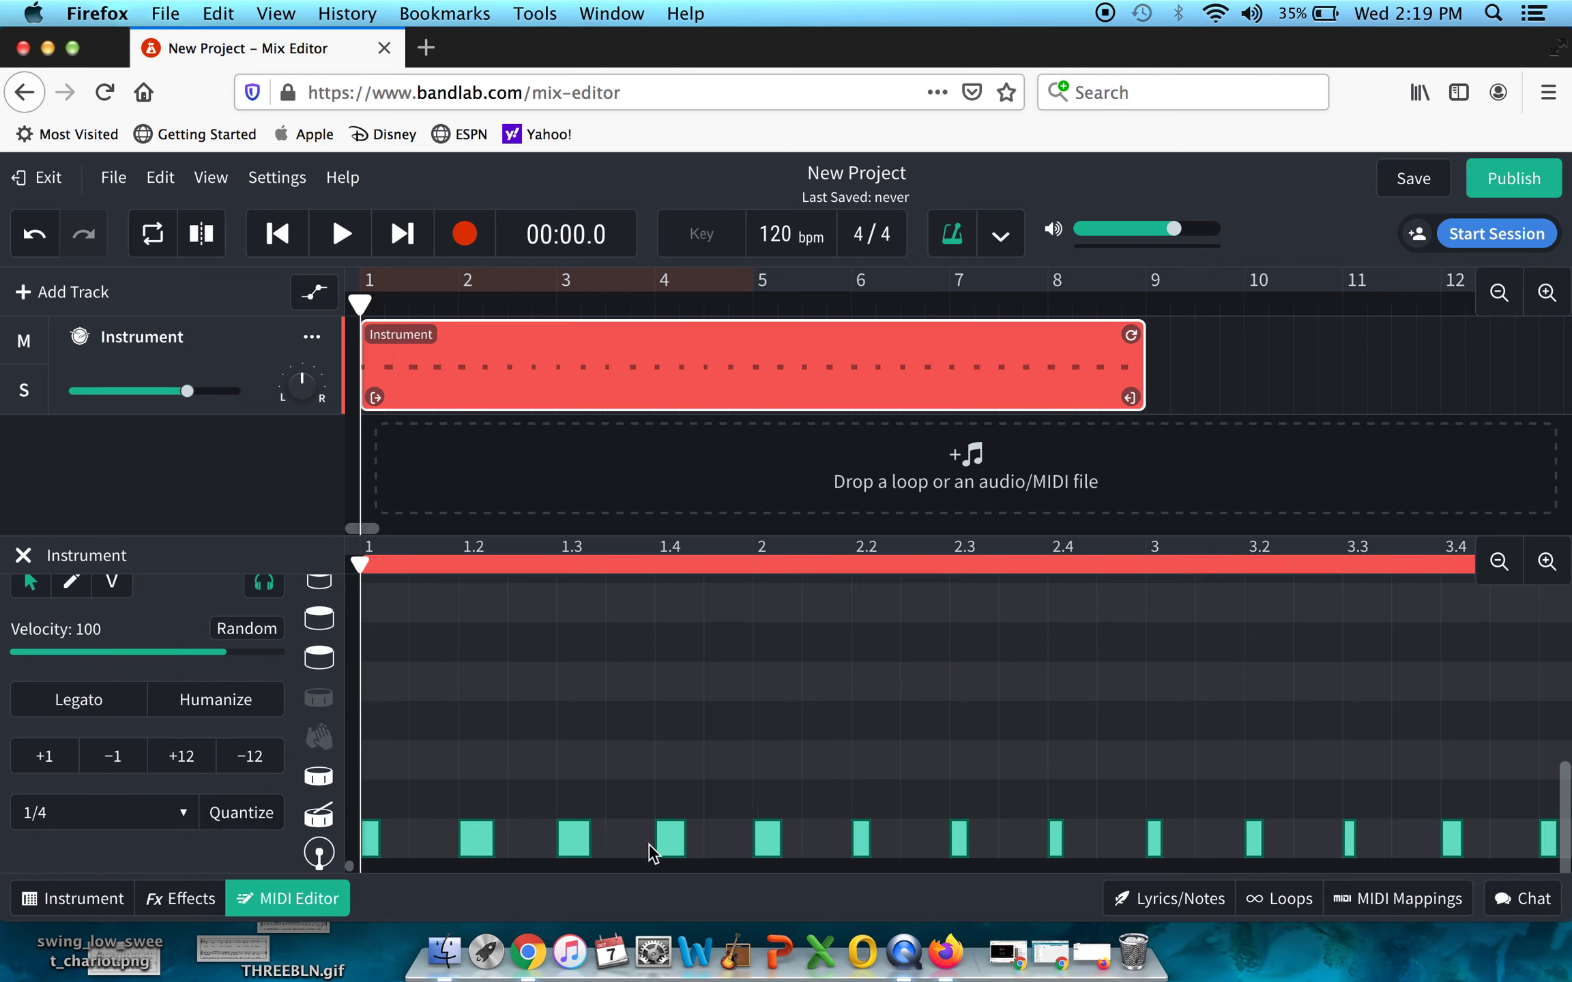
Step: Play back the quantized kick part, comparing it with the metronome off and on, and return the playhead to the start
left_click(342, 236)
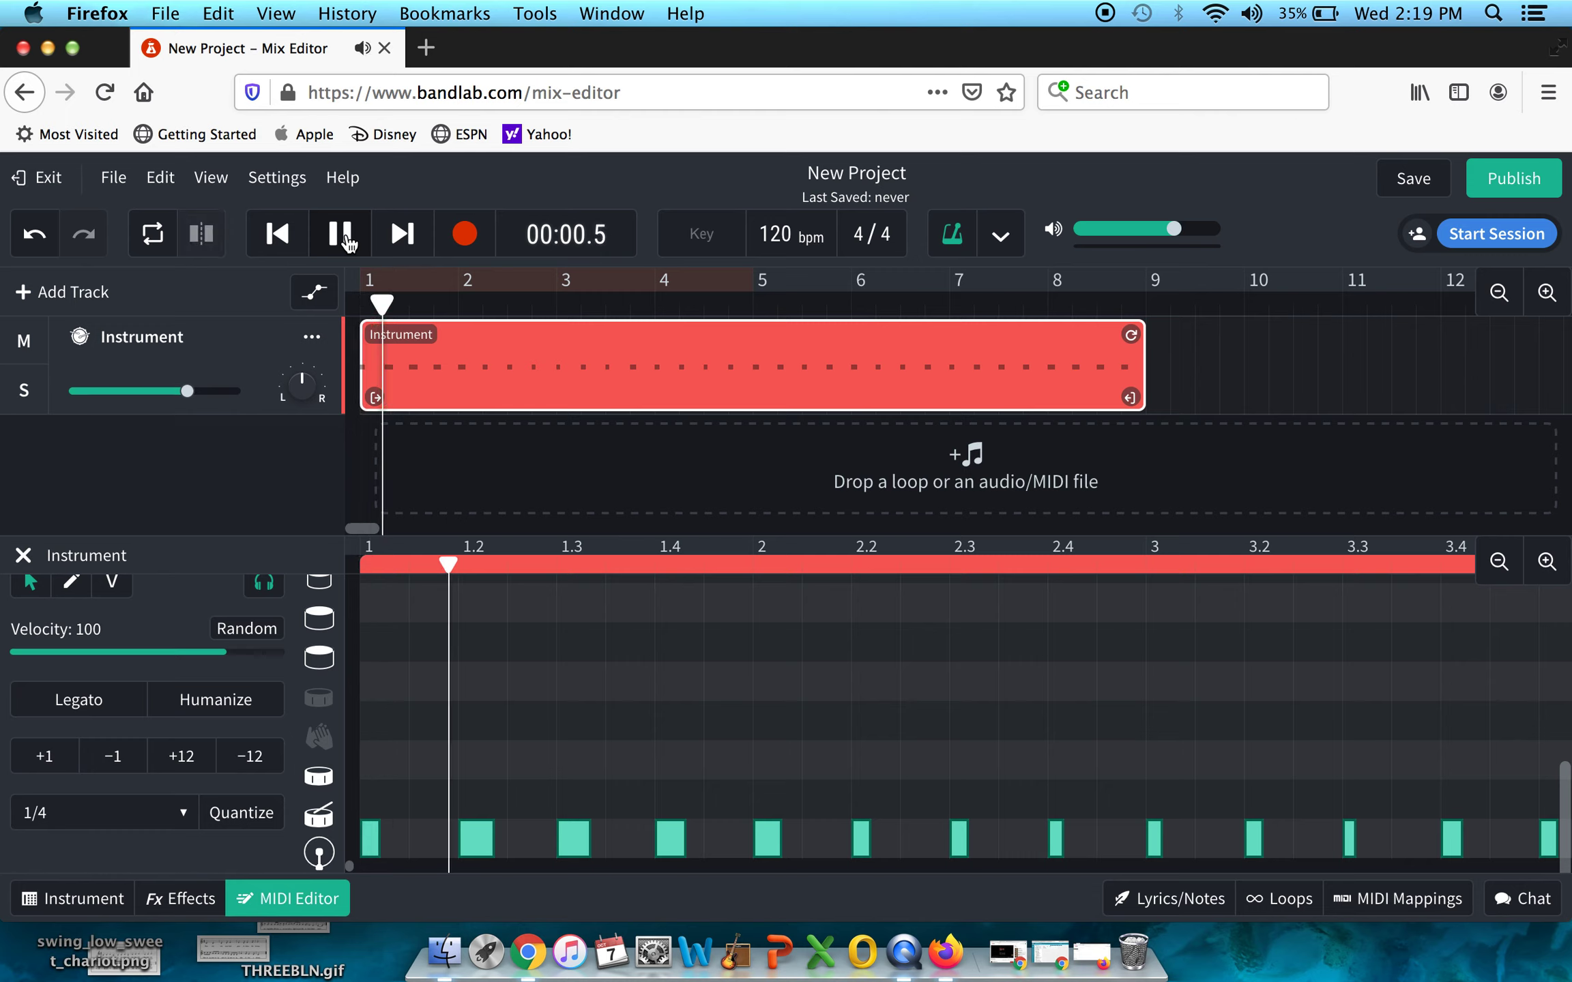
left_click(957, 242)
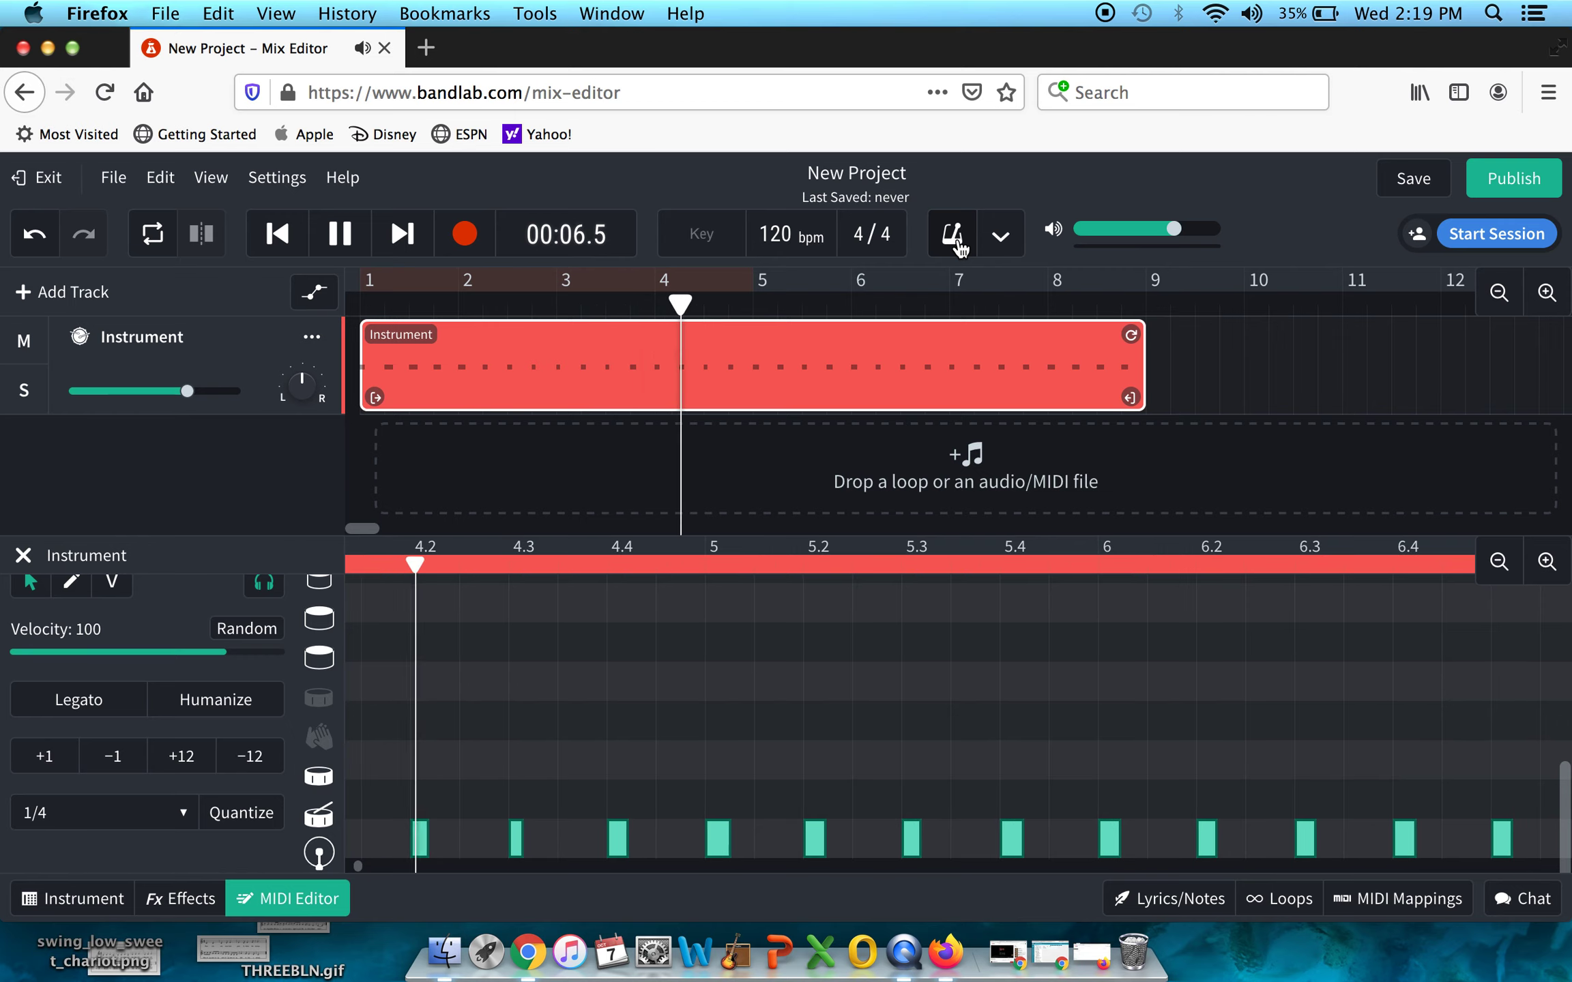
left_click(957, 242)
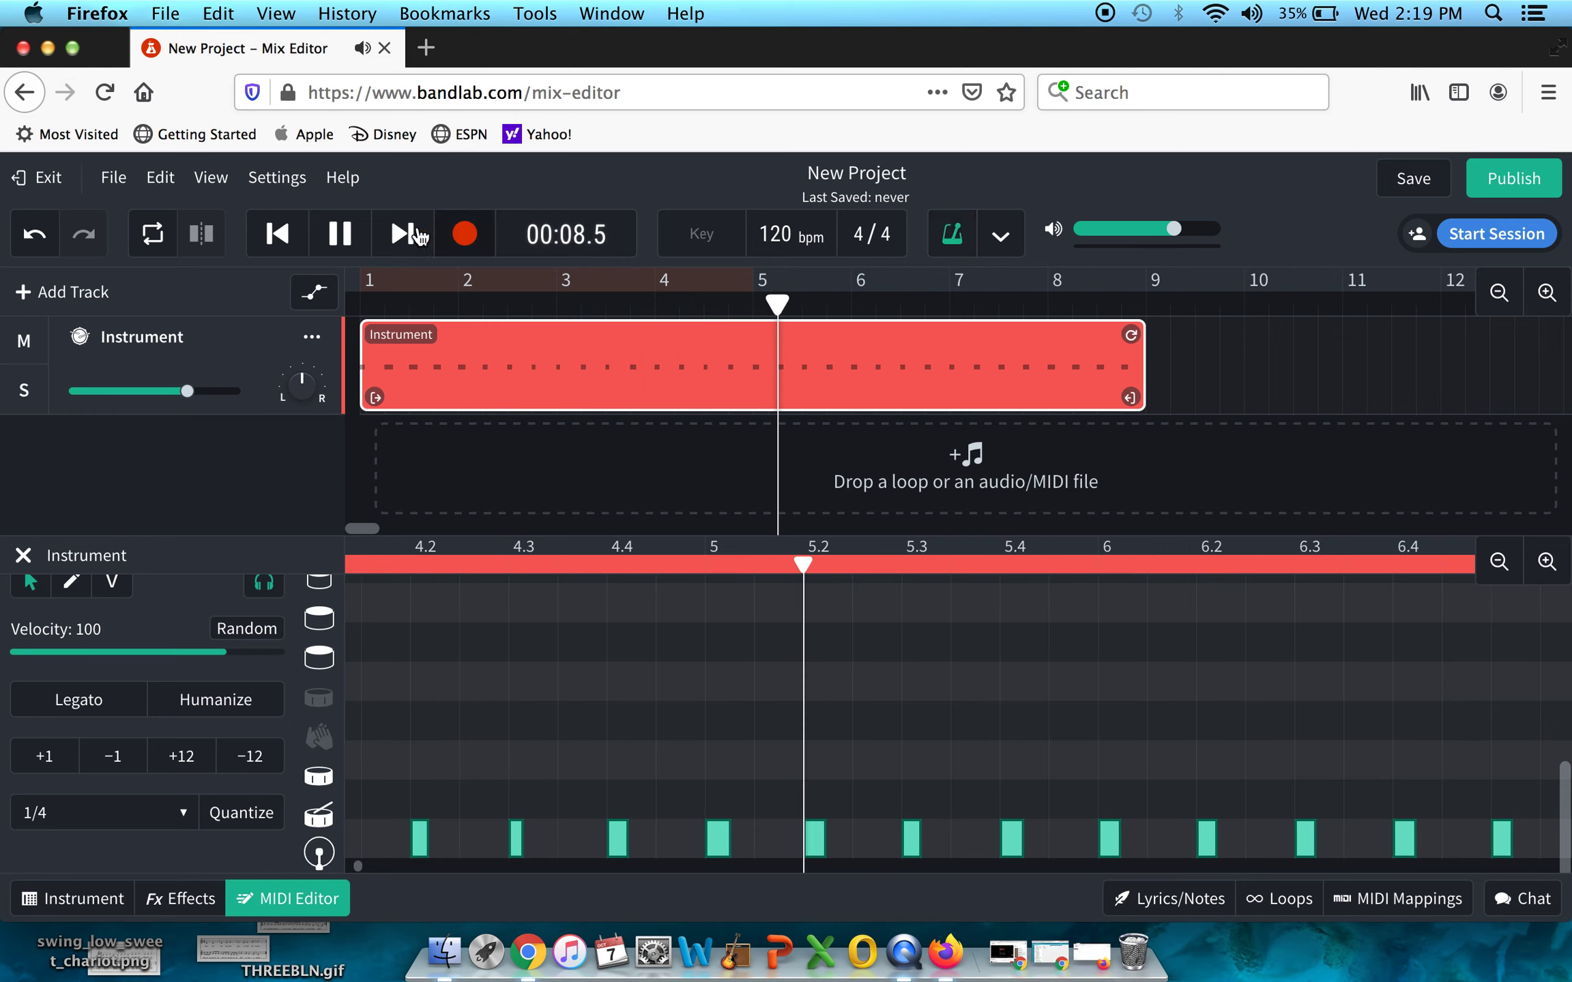
left_click(370, 234)
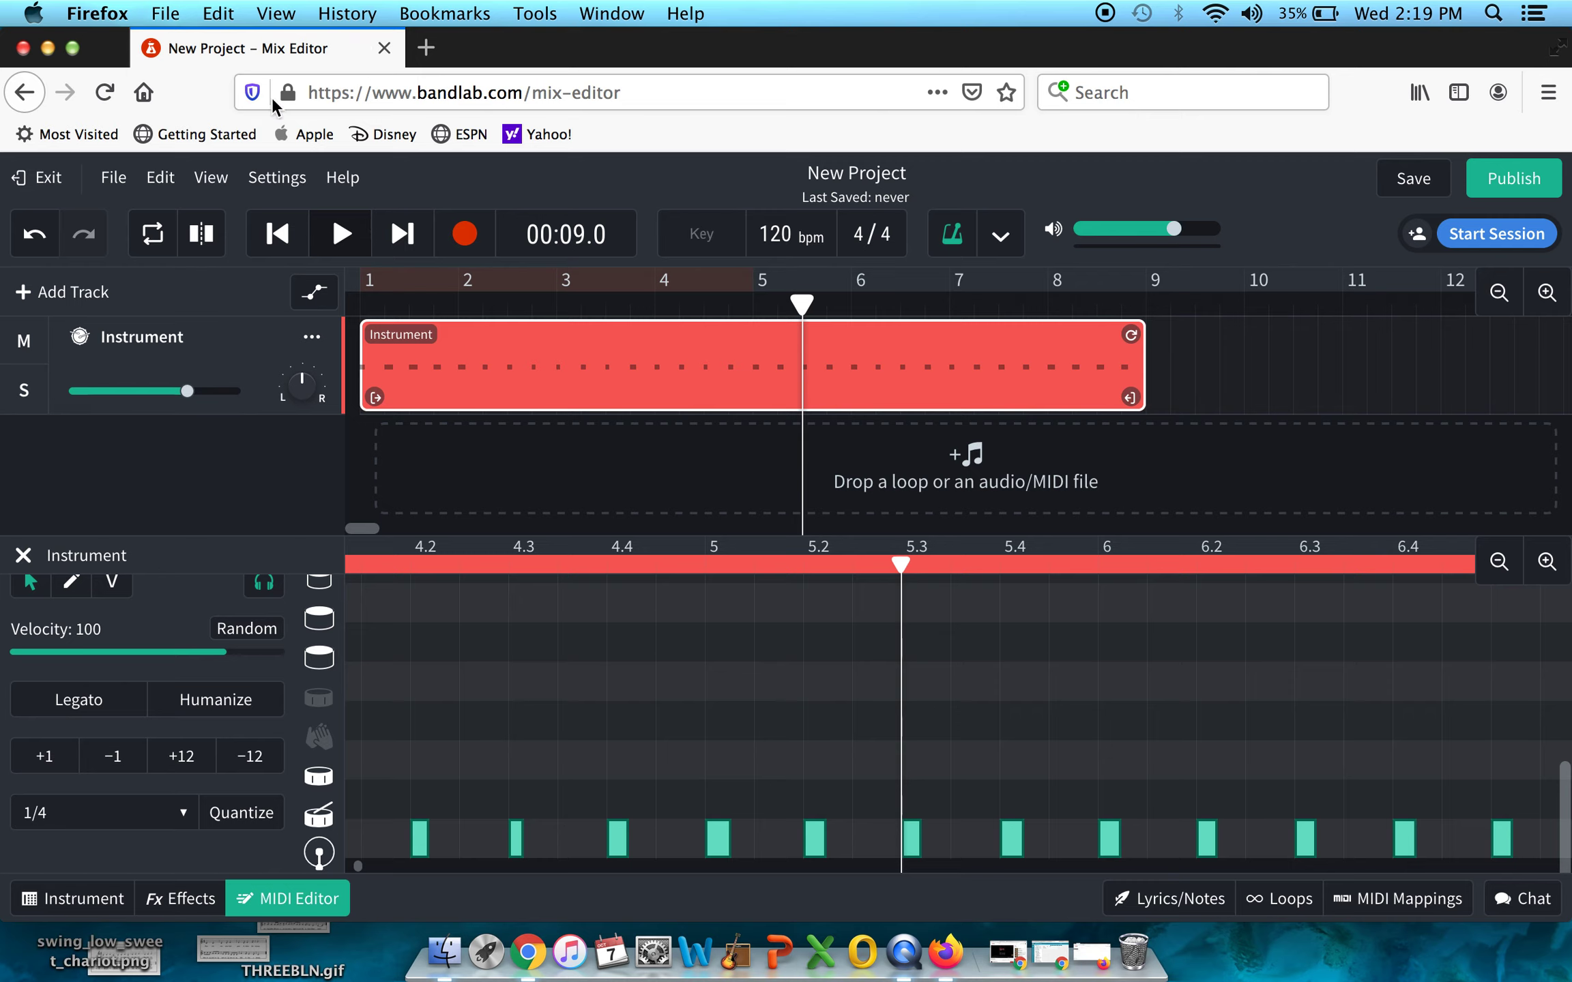
left_click_drag(795, 303, 315, 327)
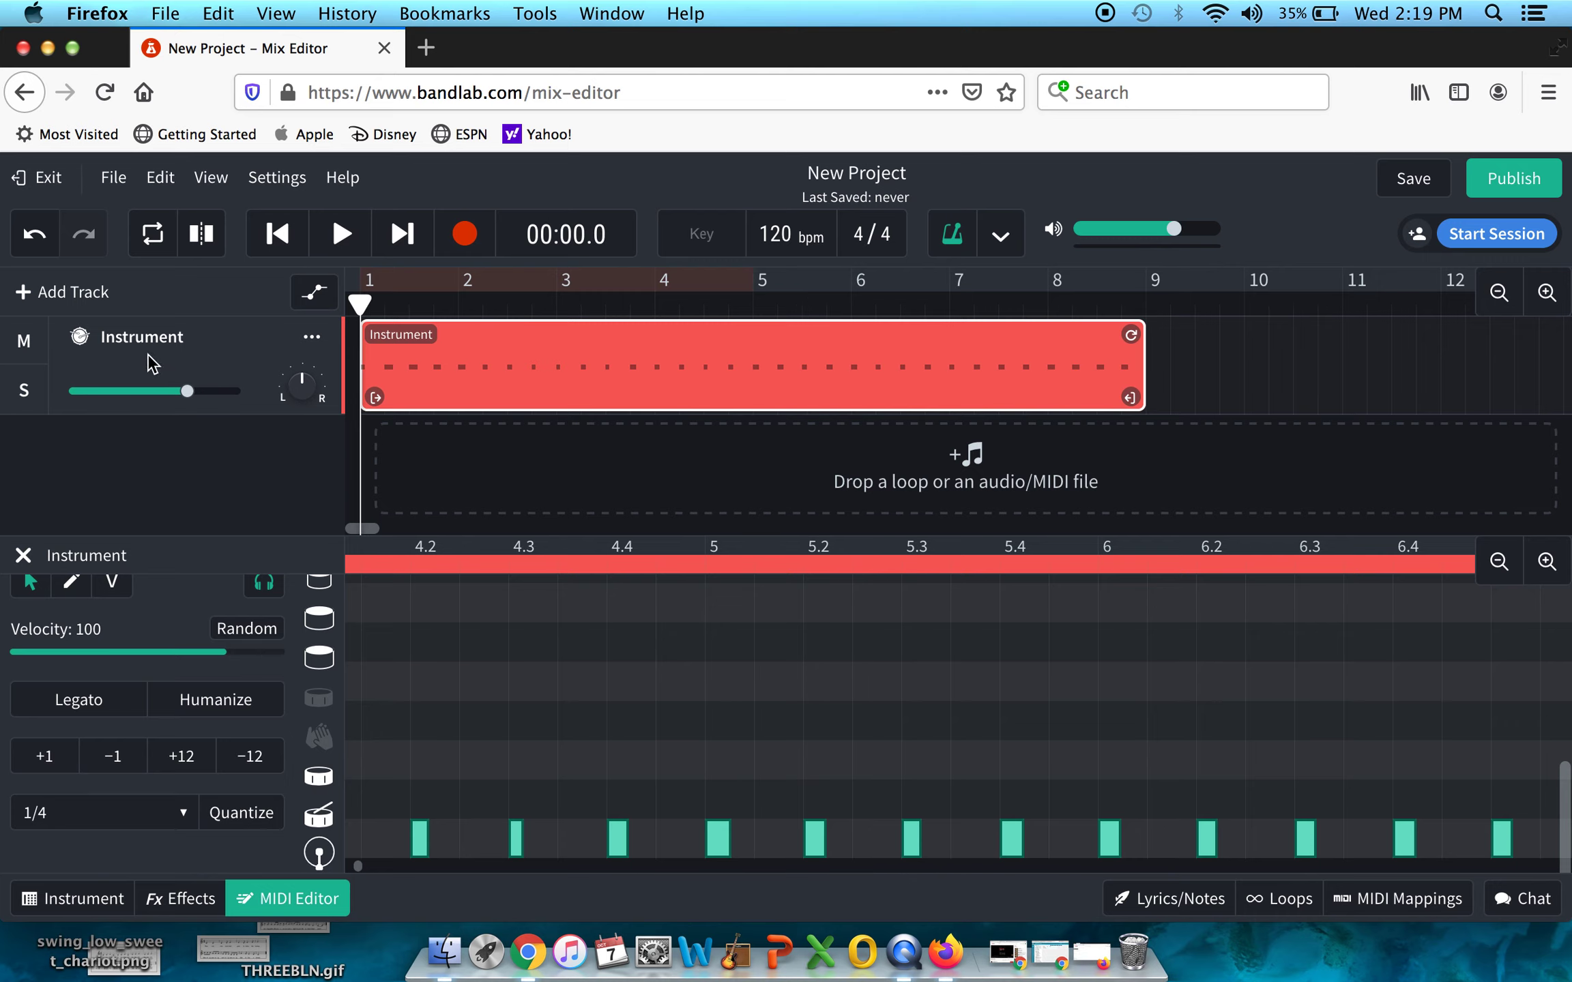
Step: Add a second instrument track and set its instrument to Drum Kits with the Classic Rock kit
left_click(61, 295)
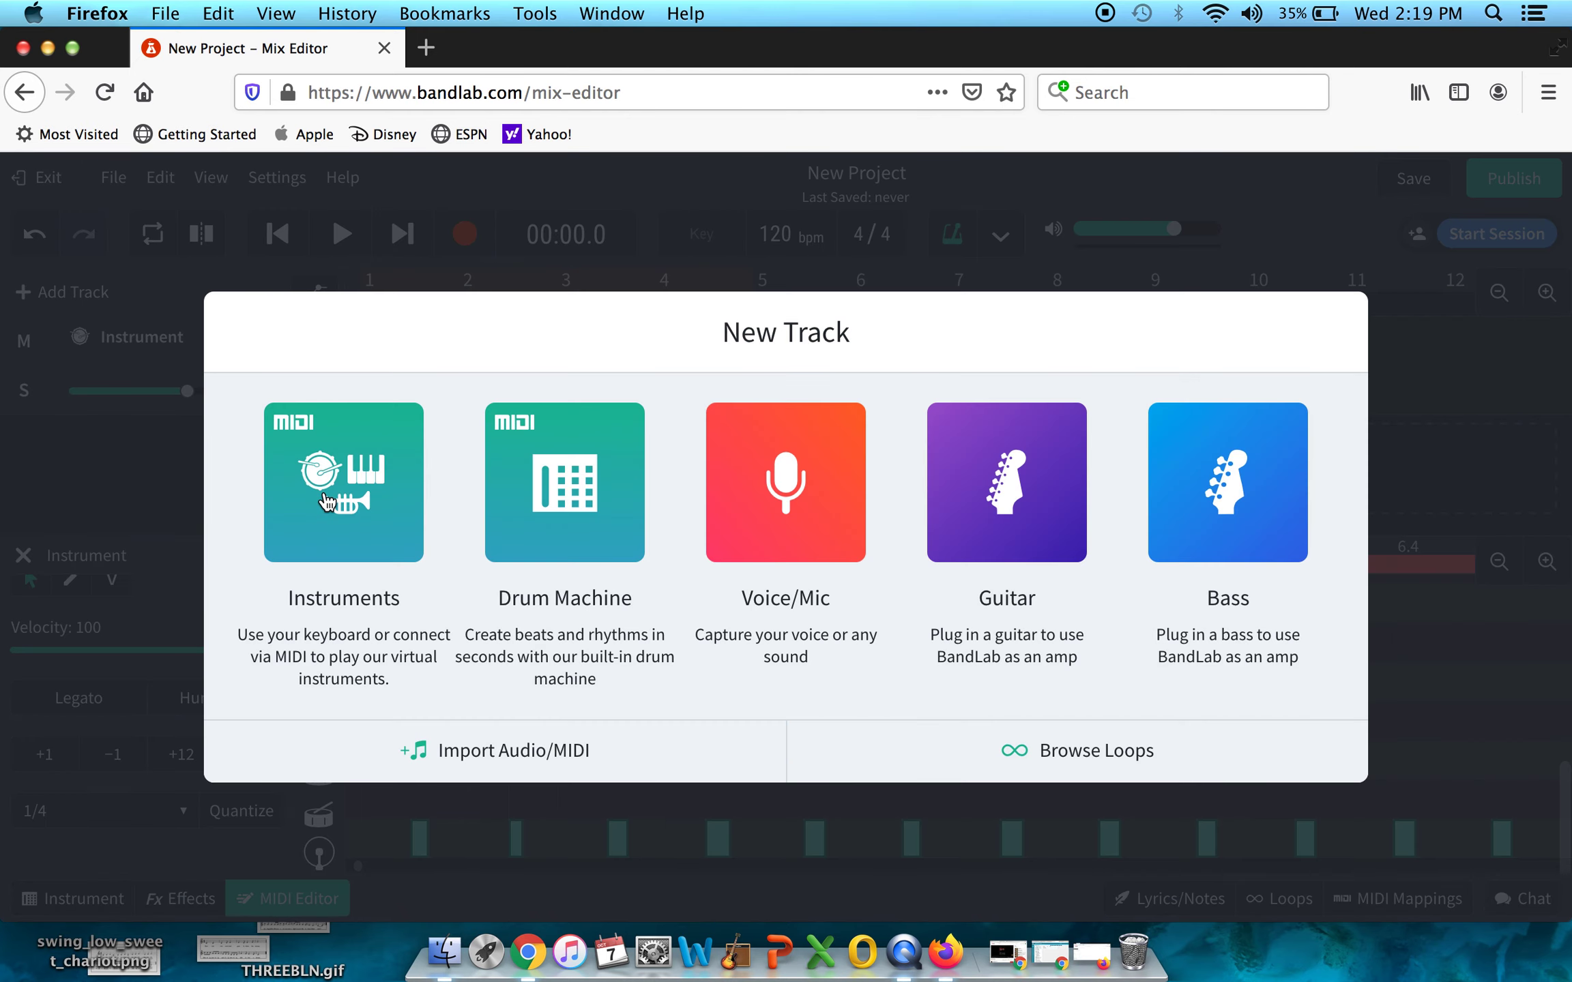
key("Escape")
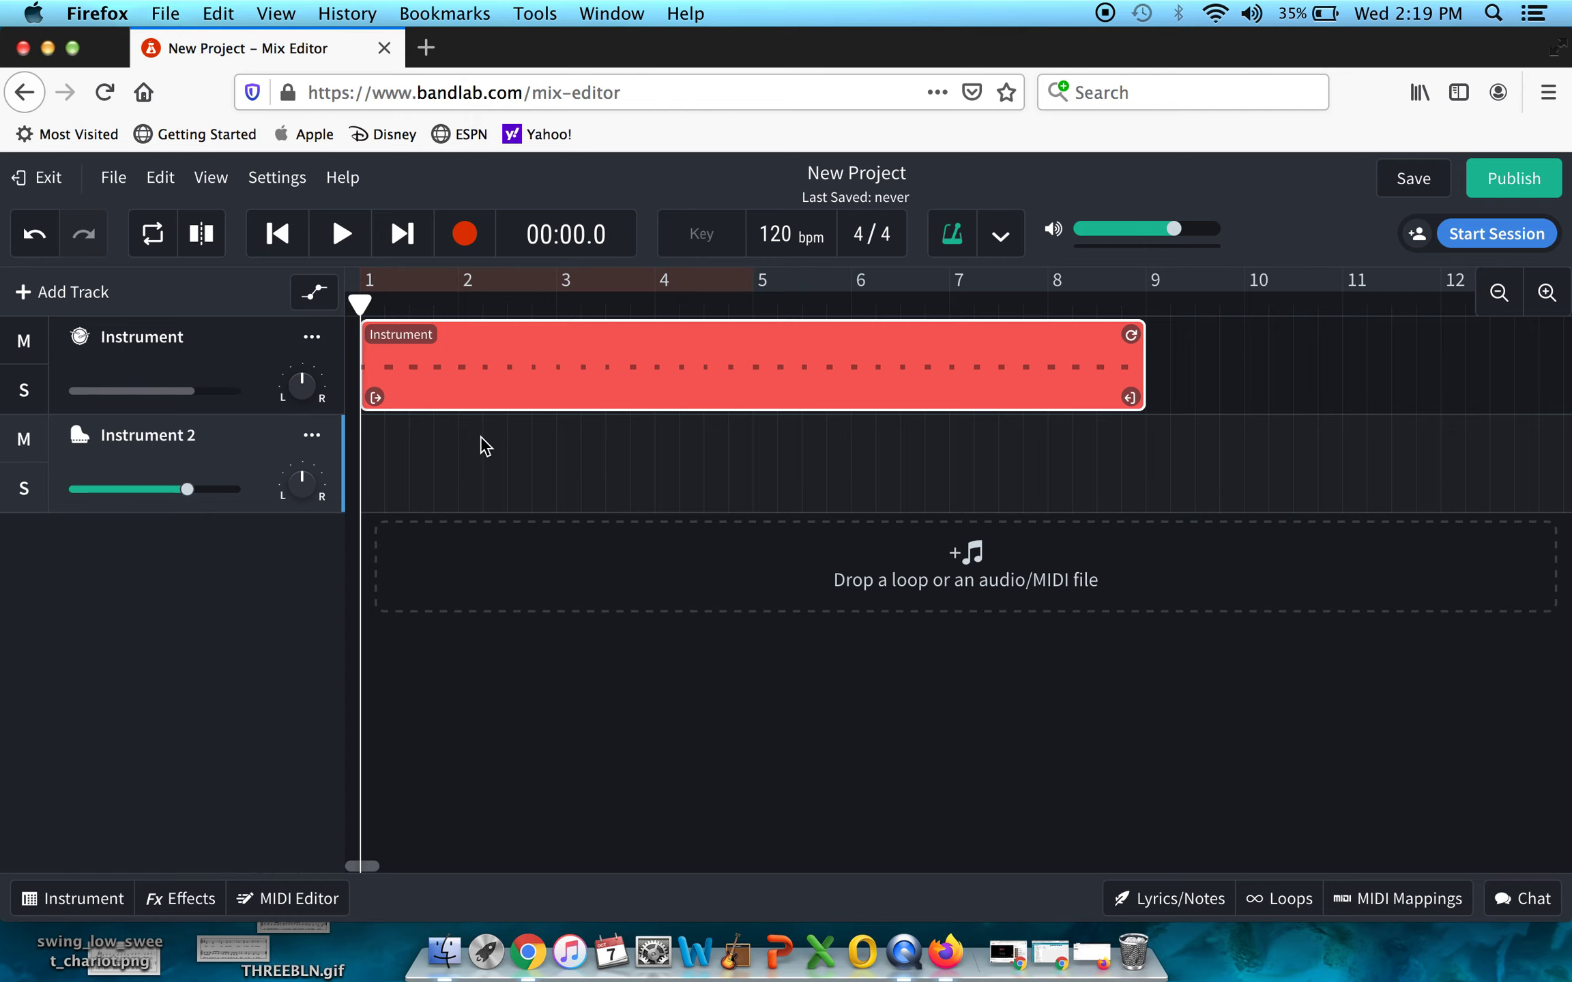
left_click(80, 440)
left_click(83, 644)
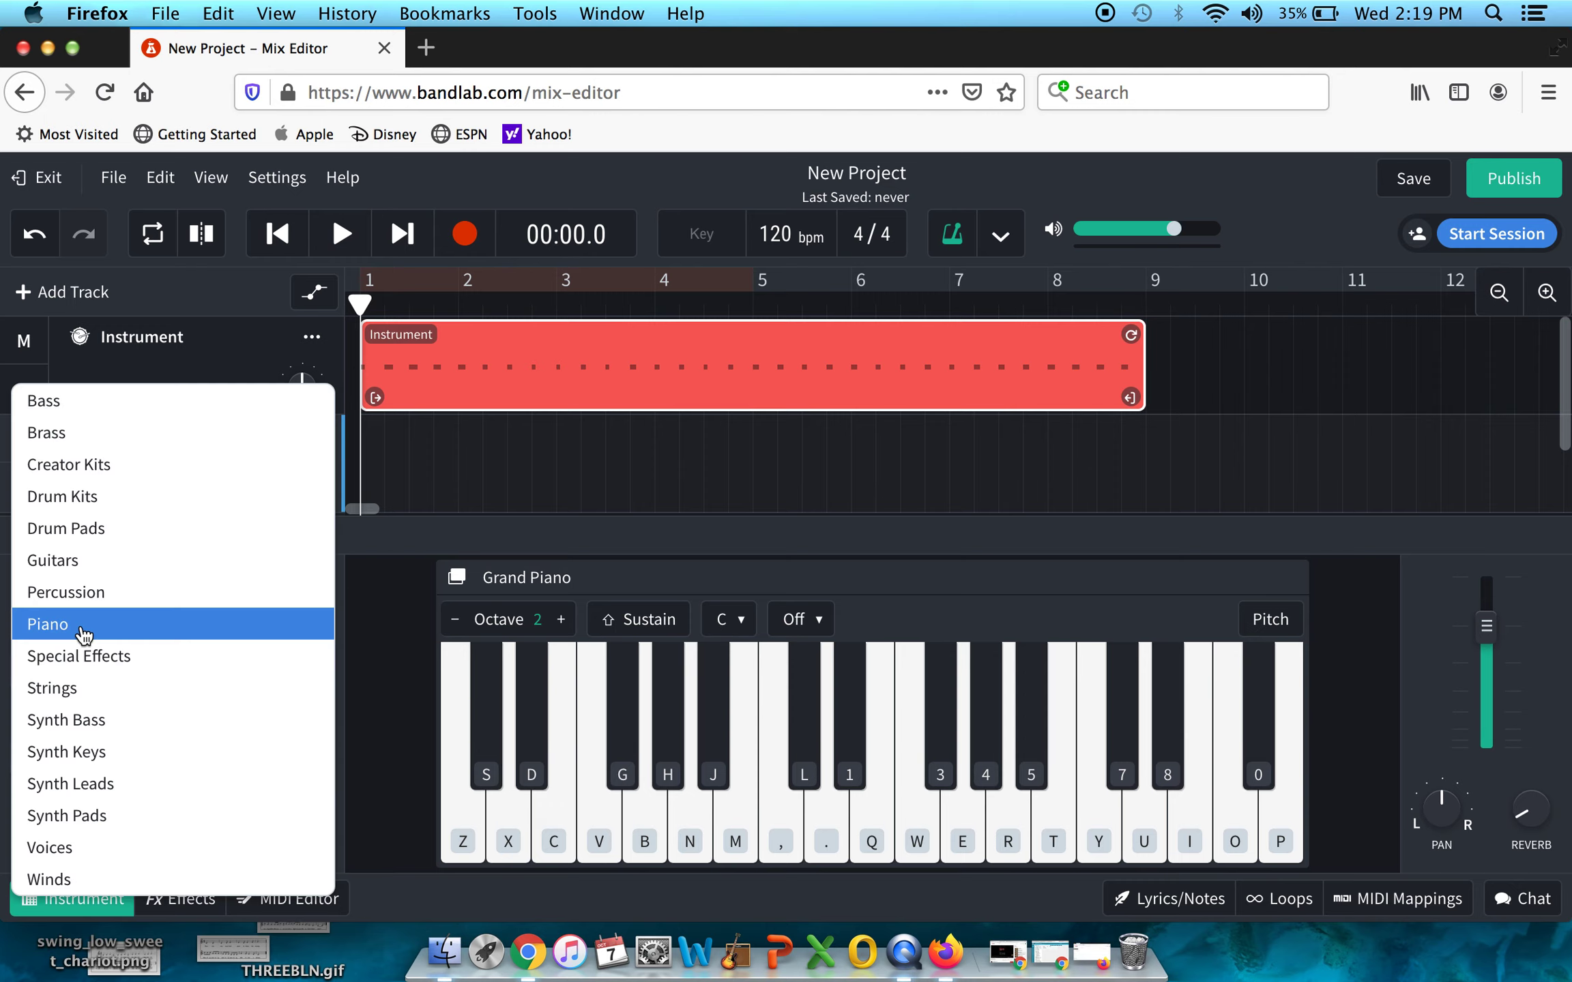
left_click(87, 494)
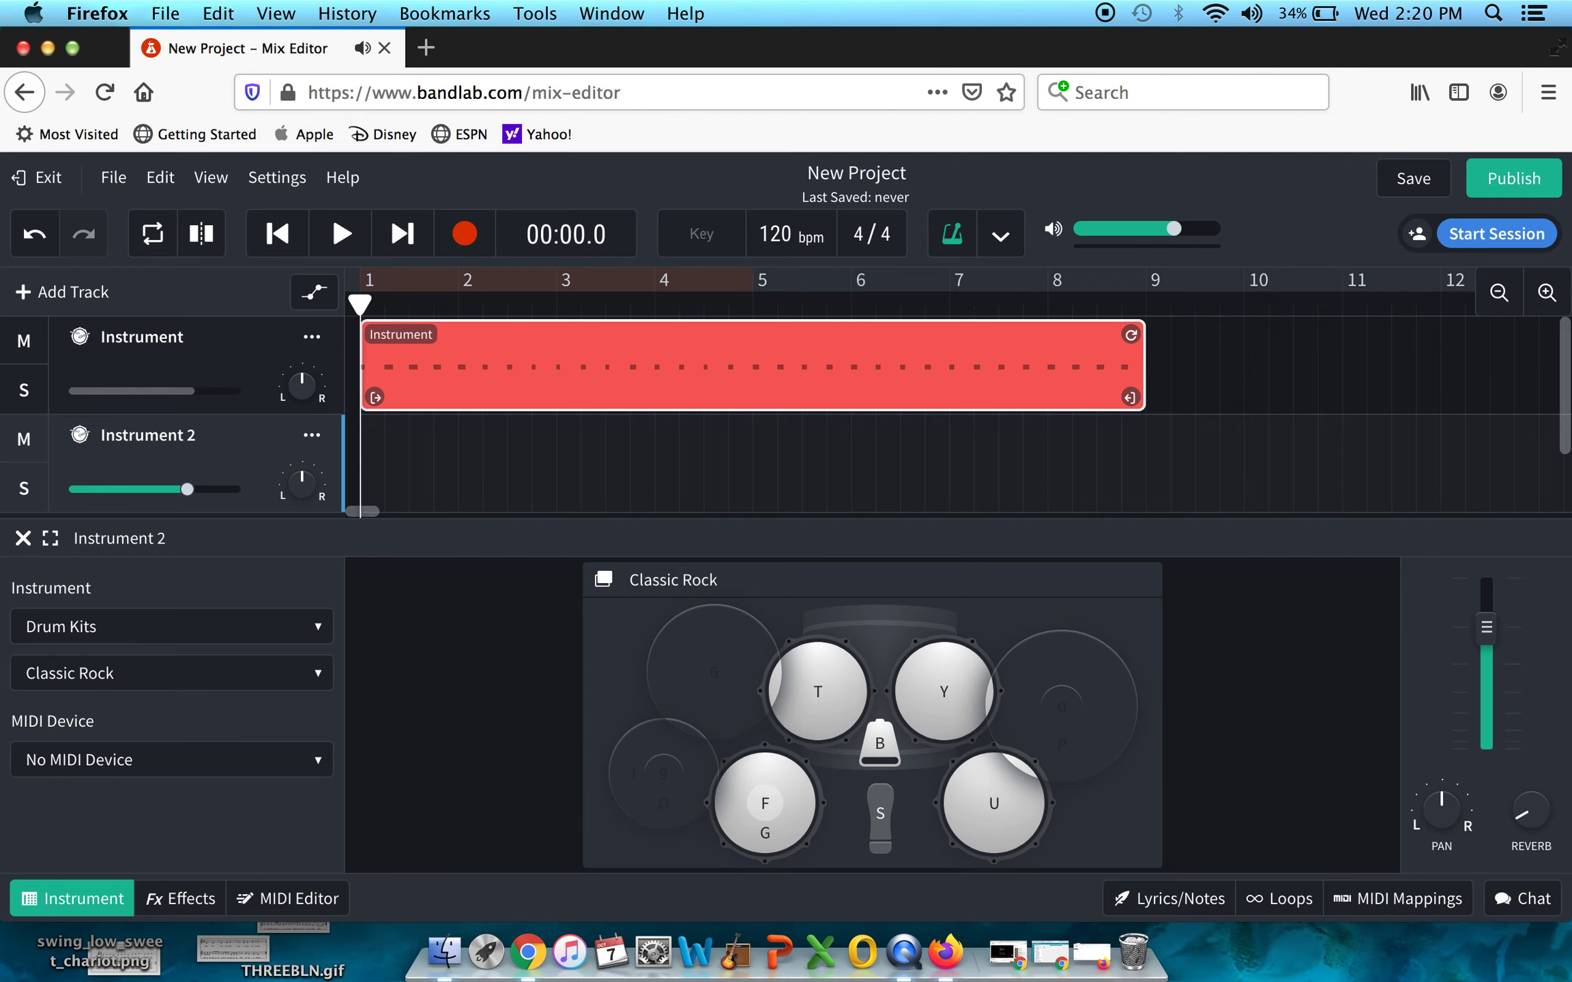
Step: Try out the kit's sounds, then record a cymbal part of about eight bars on the second track from bar 1, with the metronome on
key("u")
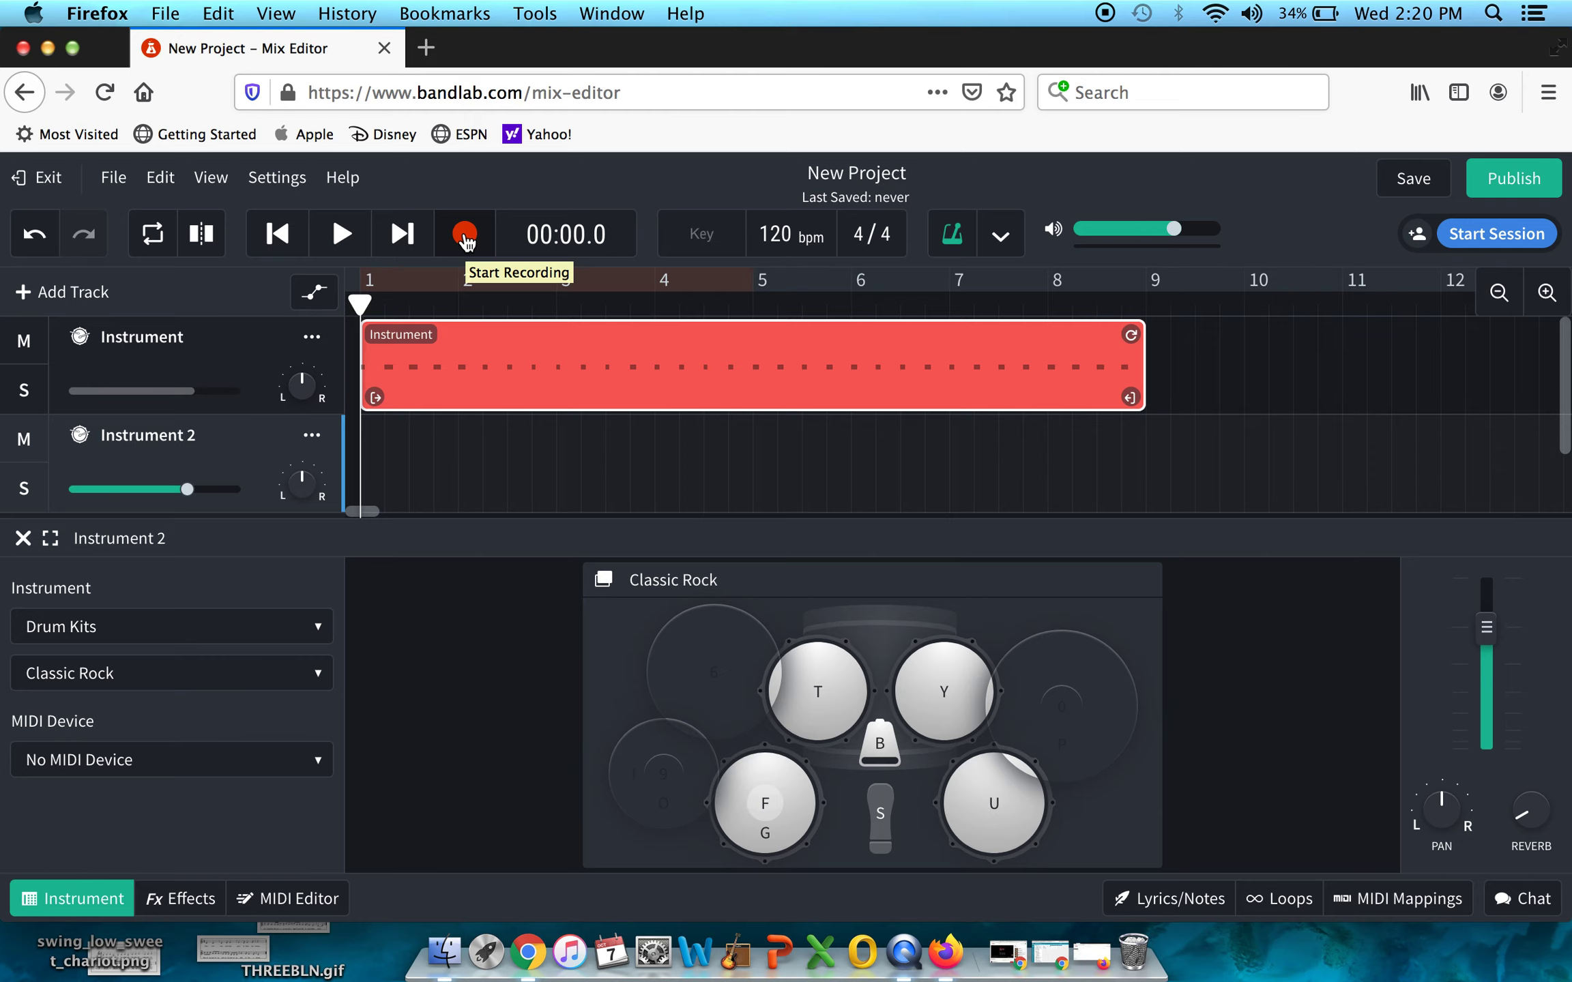
left_click(953, 228)
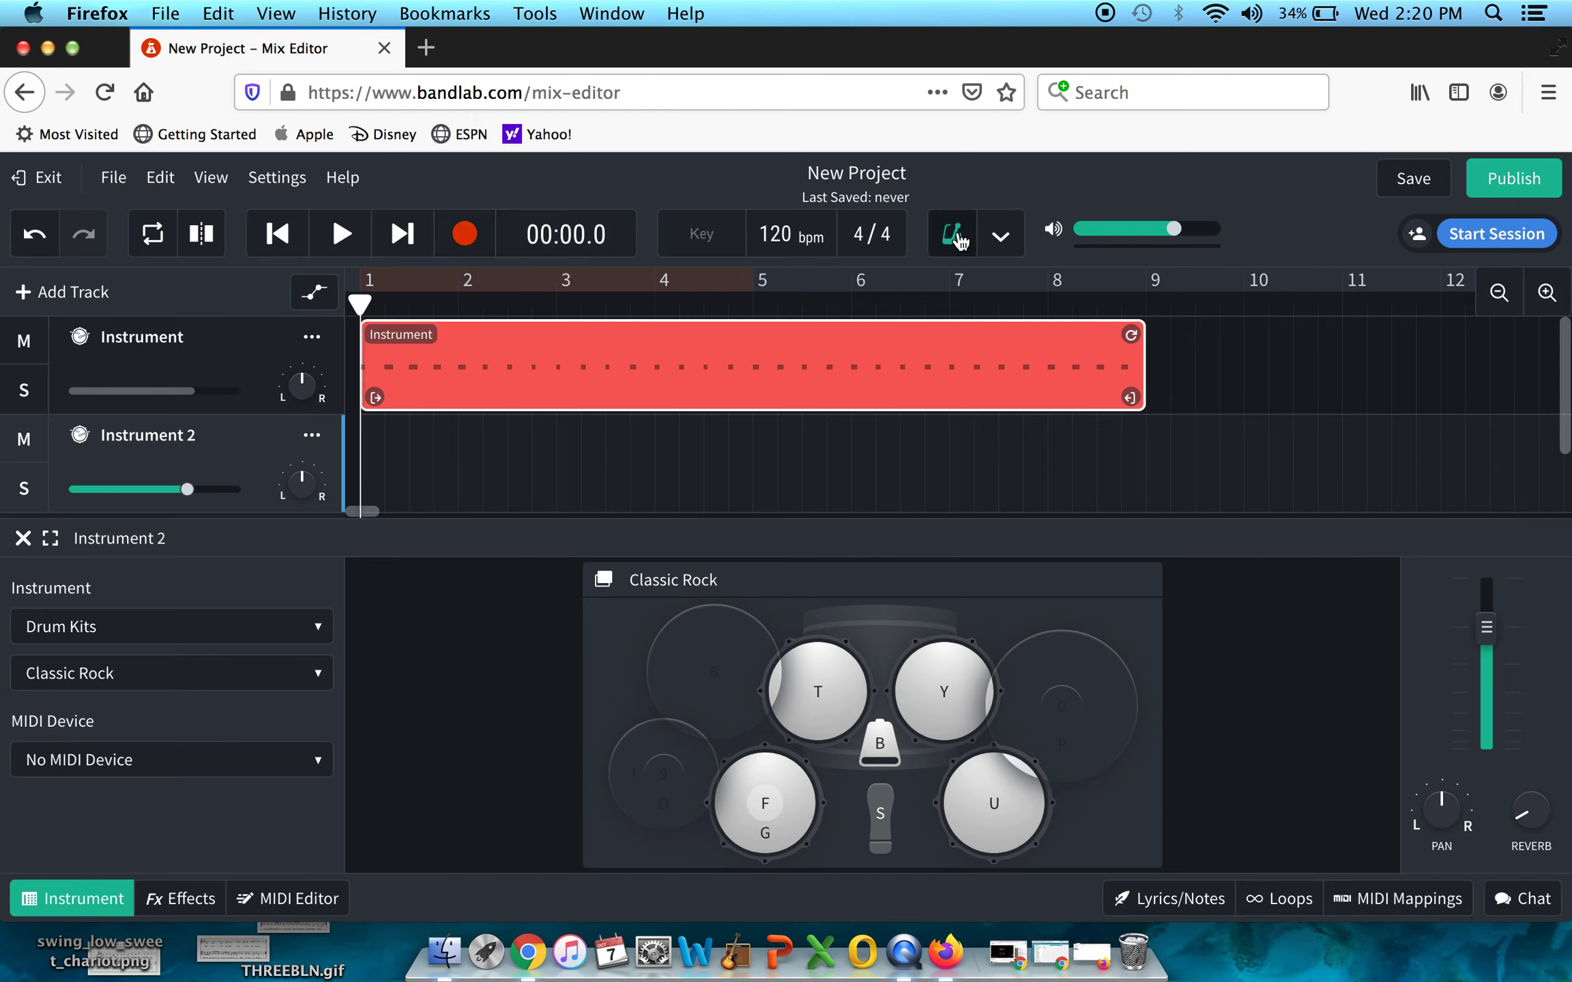
left_click(465, 235)
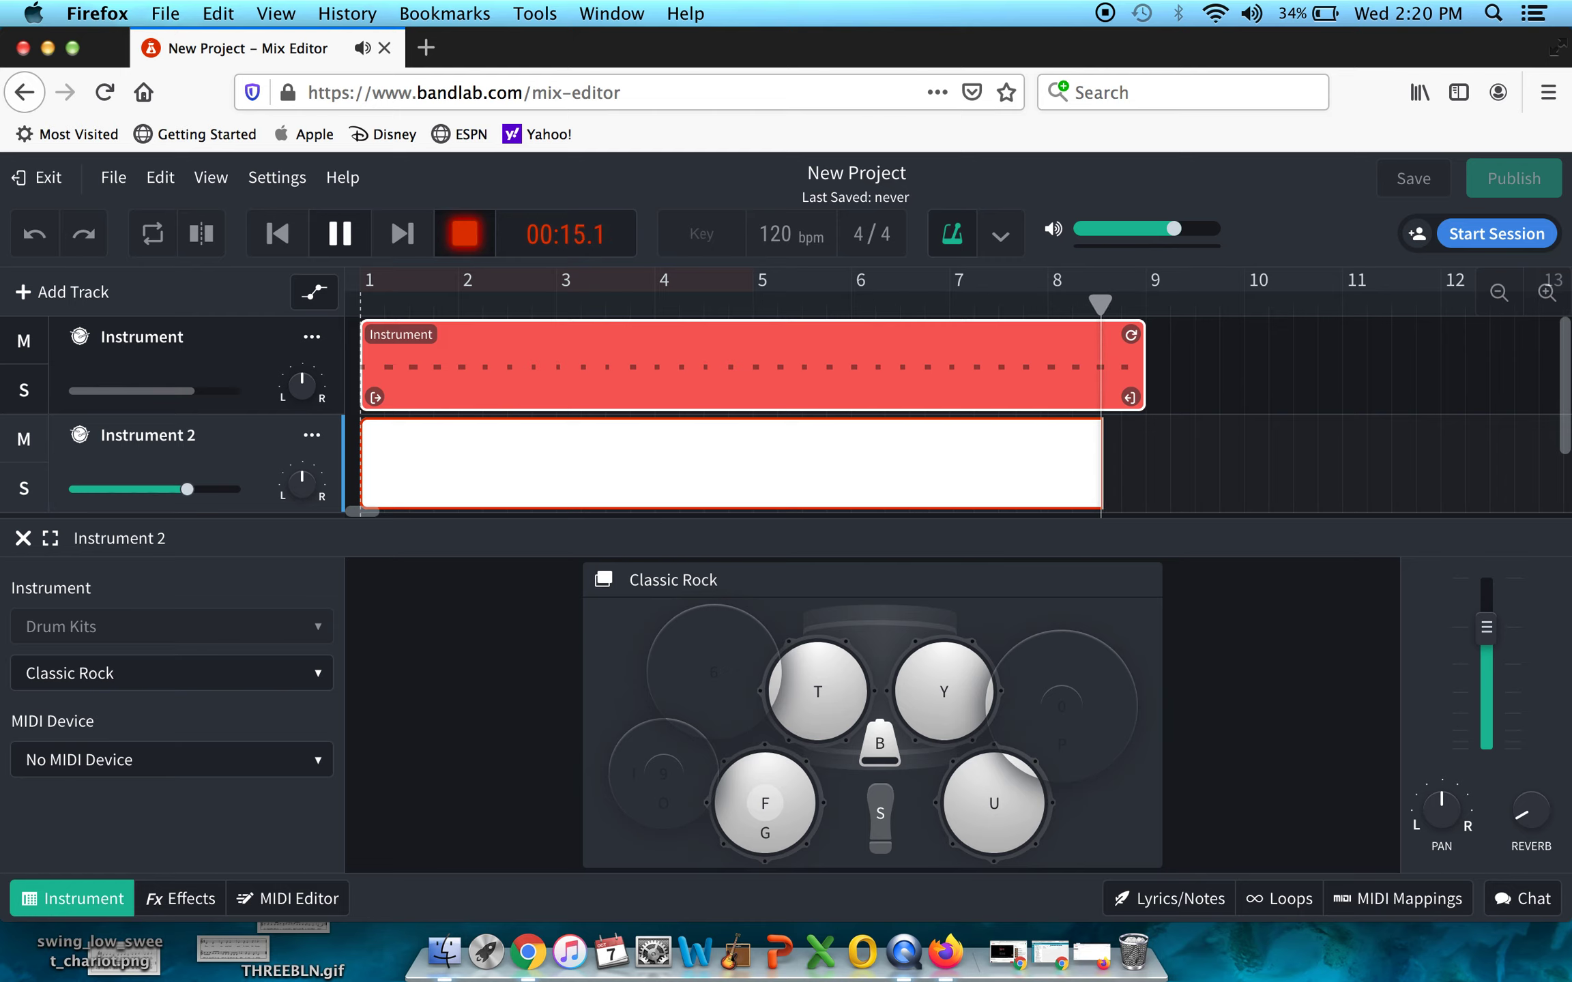
key("space")
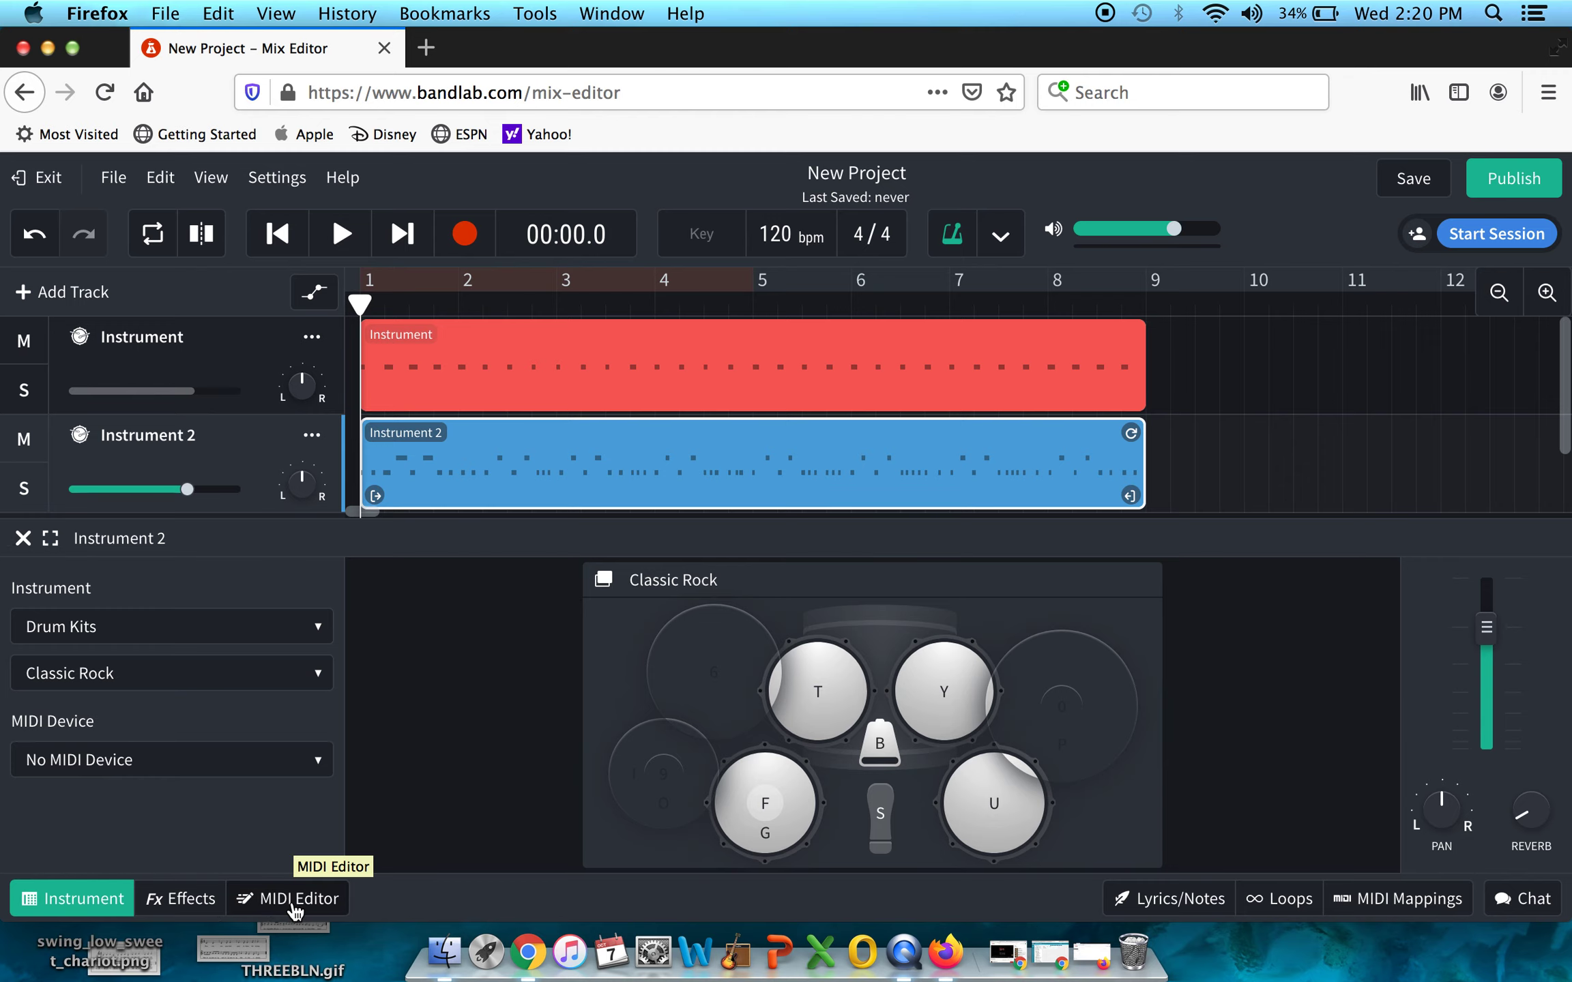
Step: Open the second track's cymbal region for MIDI editing and quantize its notes to 1/16
left_click(295, 899)
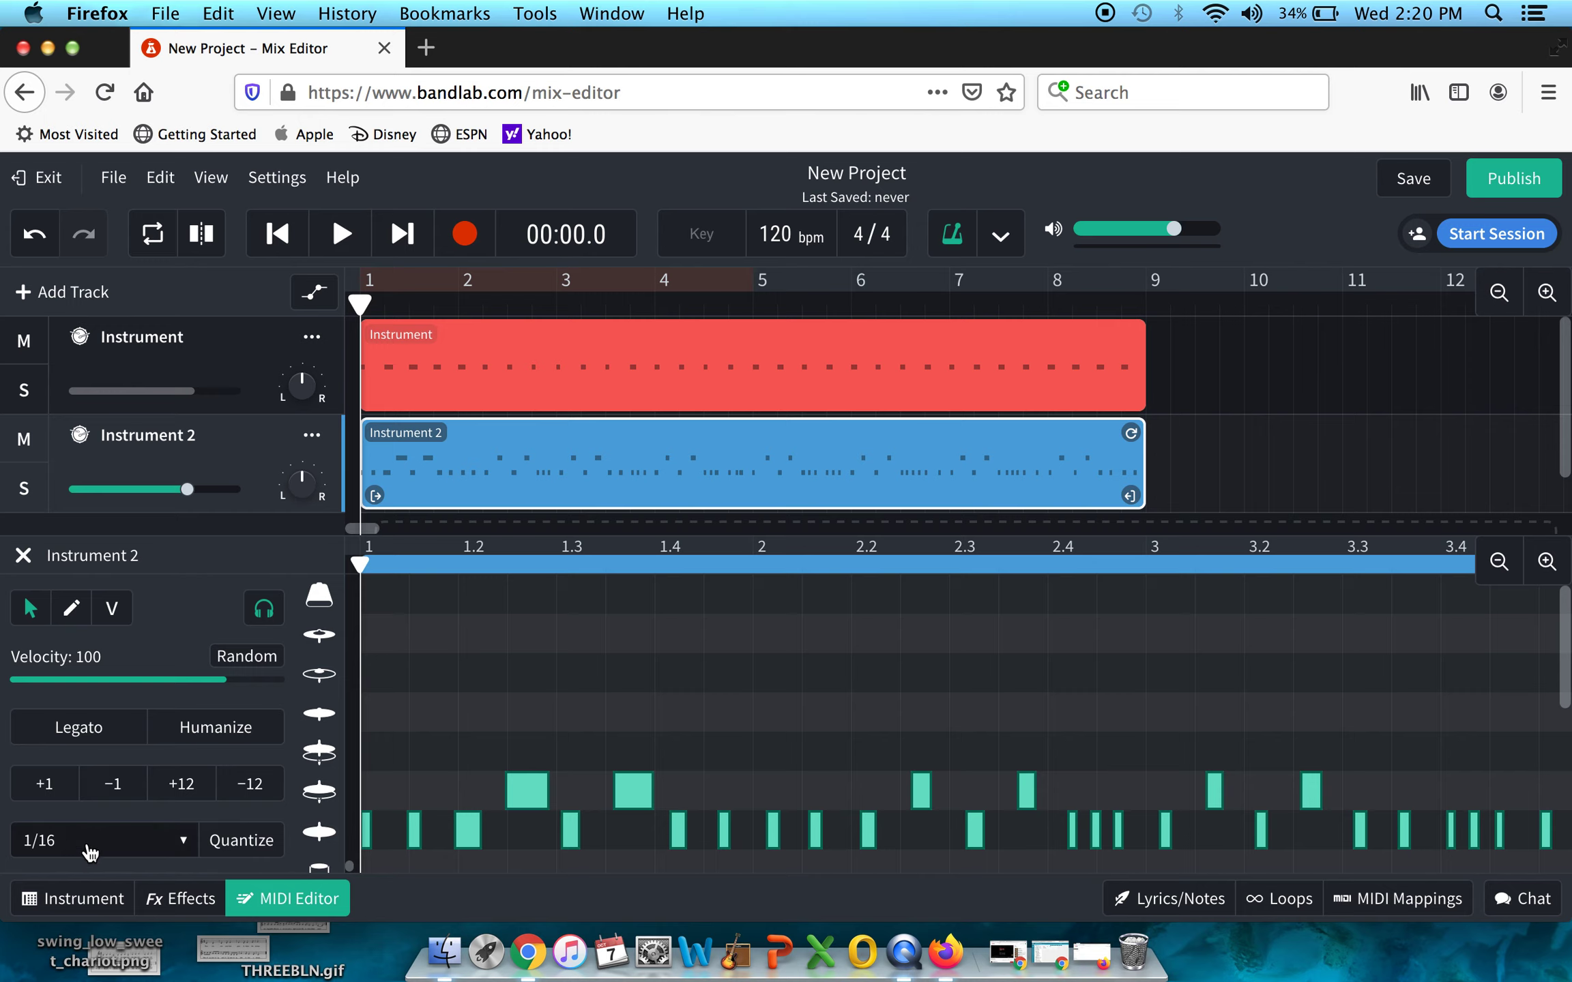
left_click(183, 845)
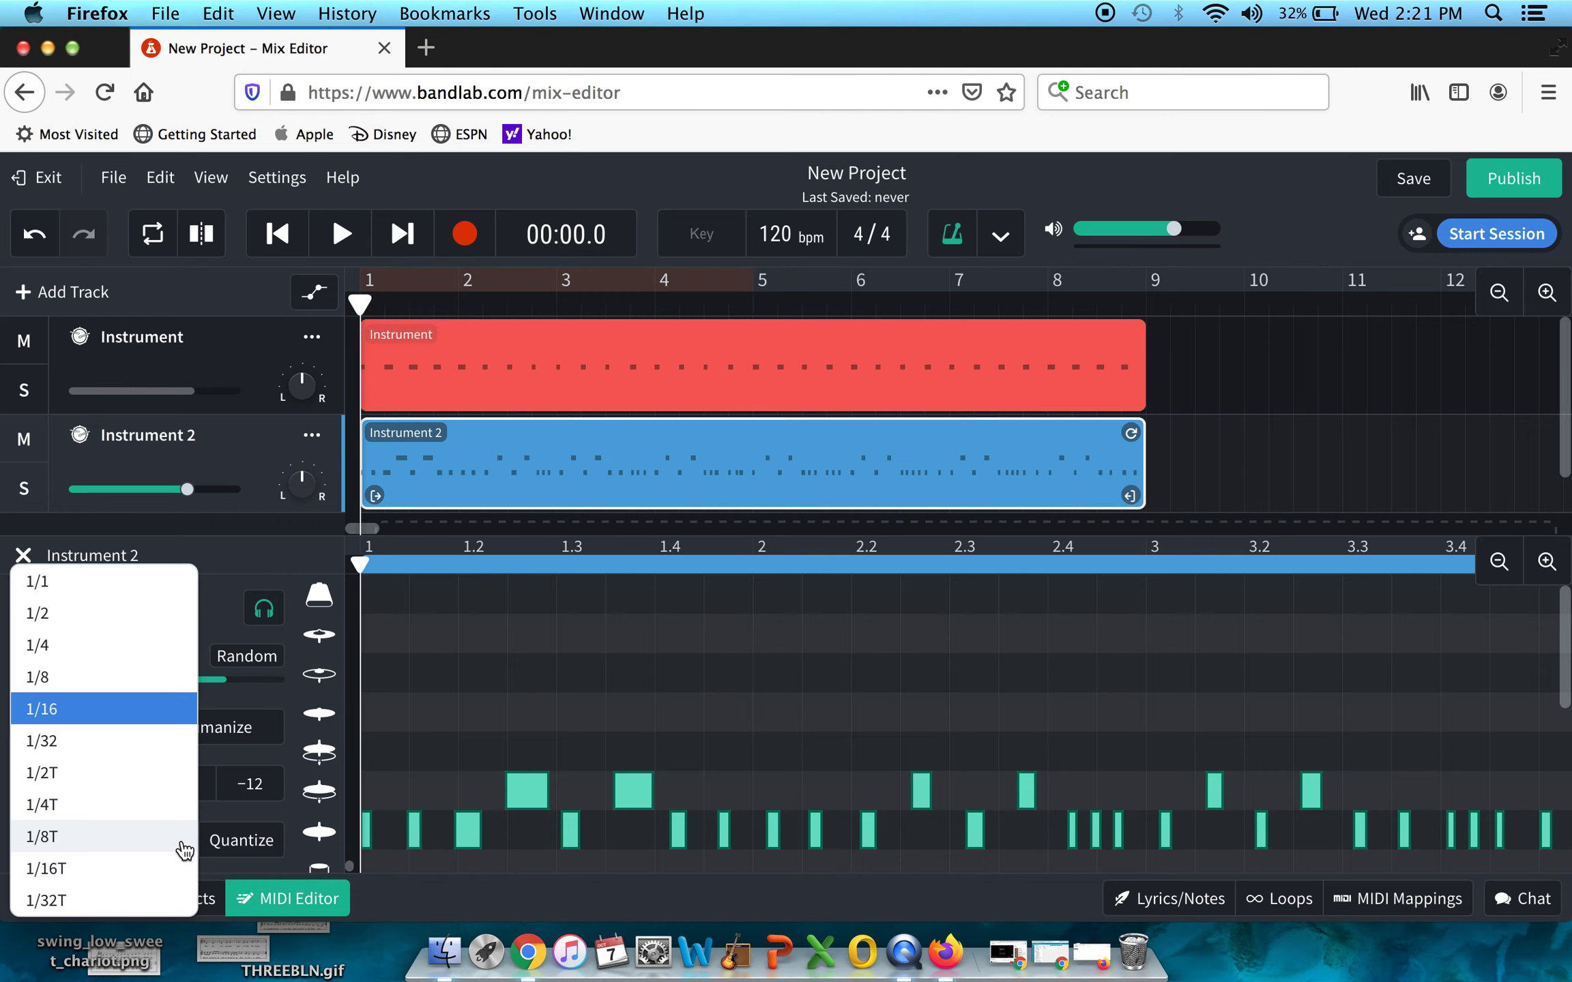
left_click(103, 719)
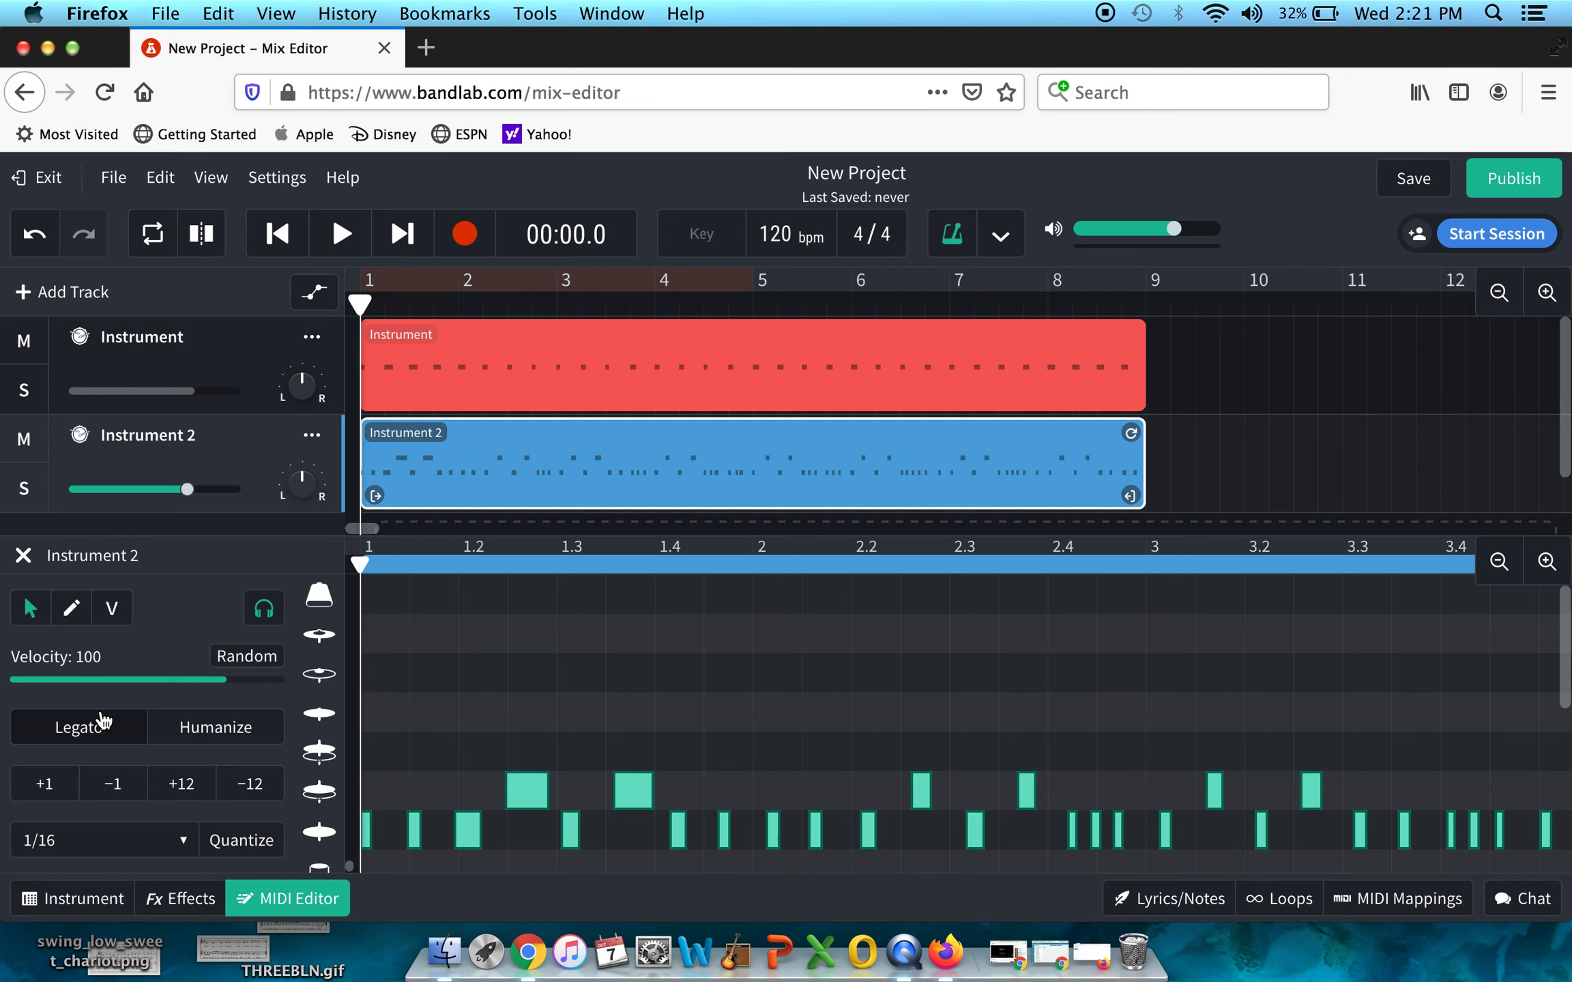
left_click(241, 841)
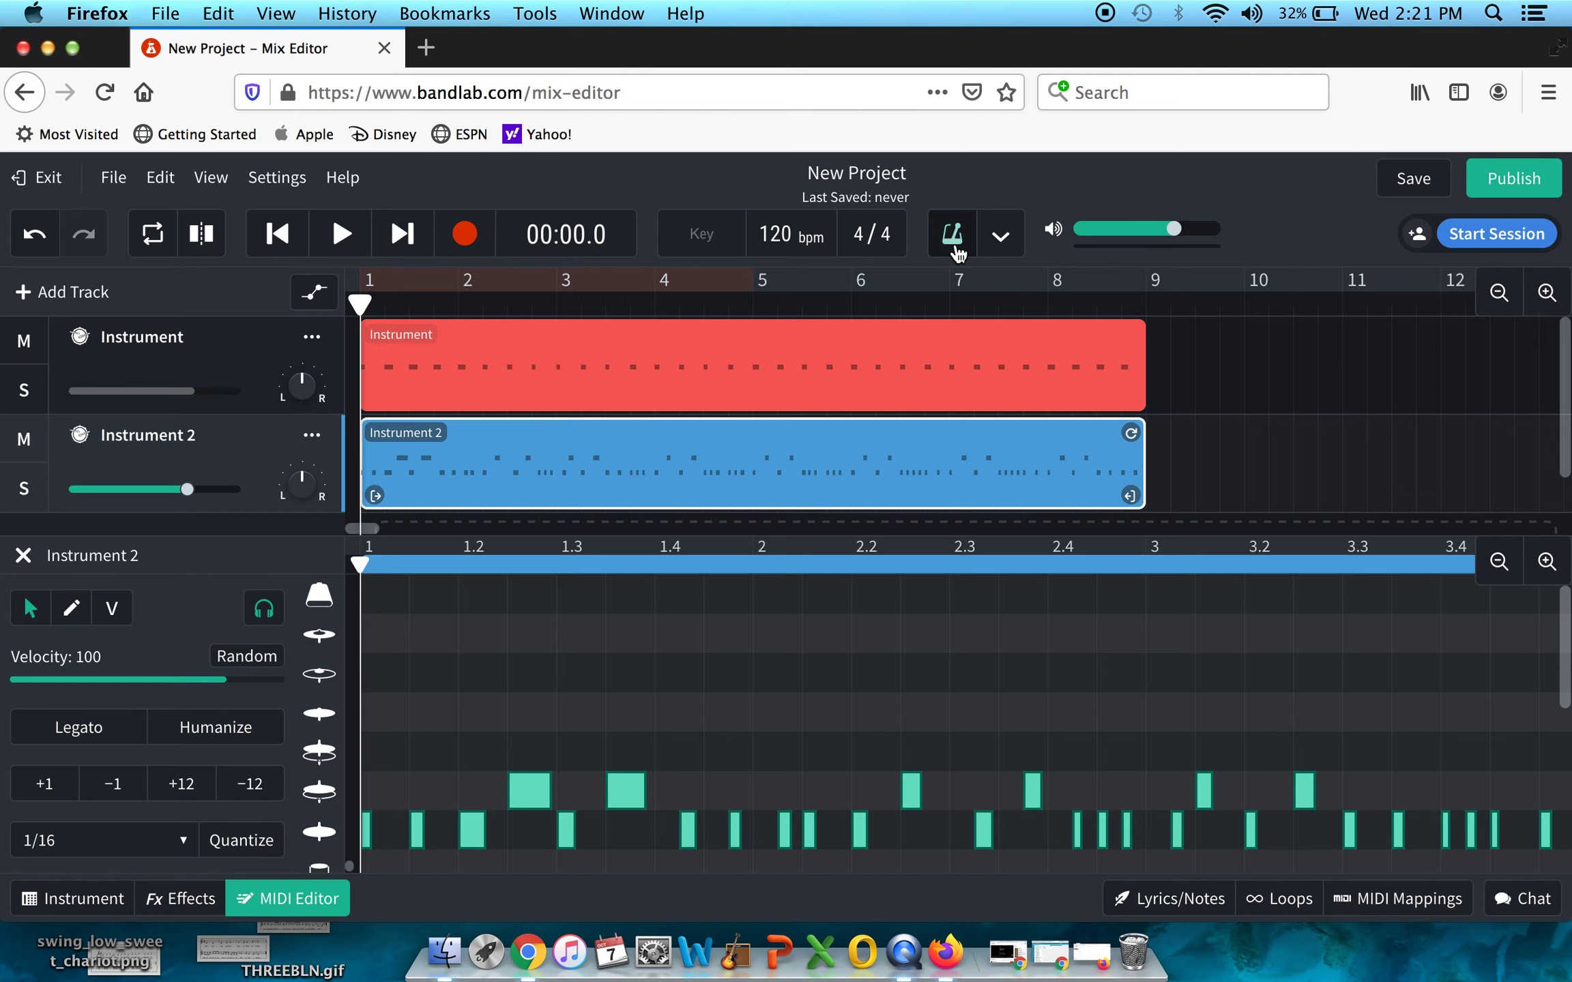
Step: Play back the kick and quantized cymbal parts together with the metronome off, and close the MIDI editor
left_click(341, 234)
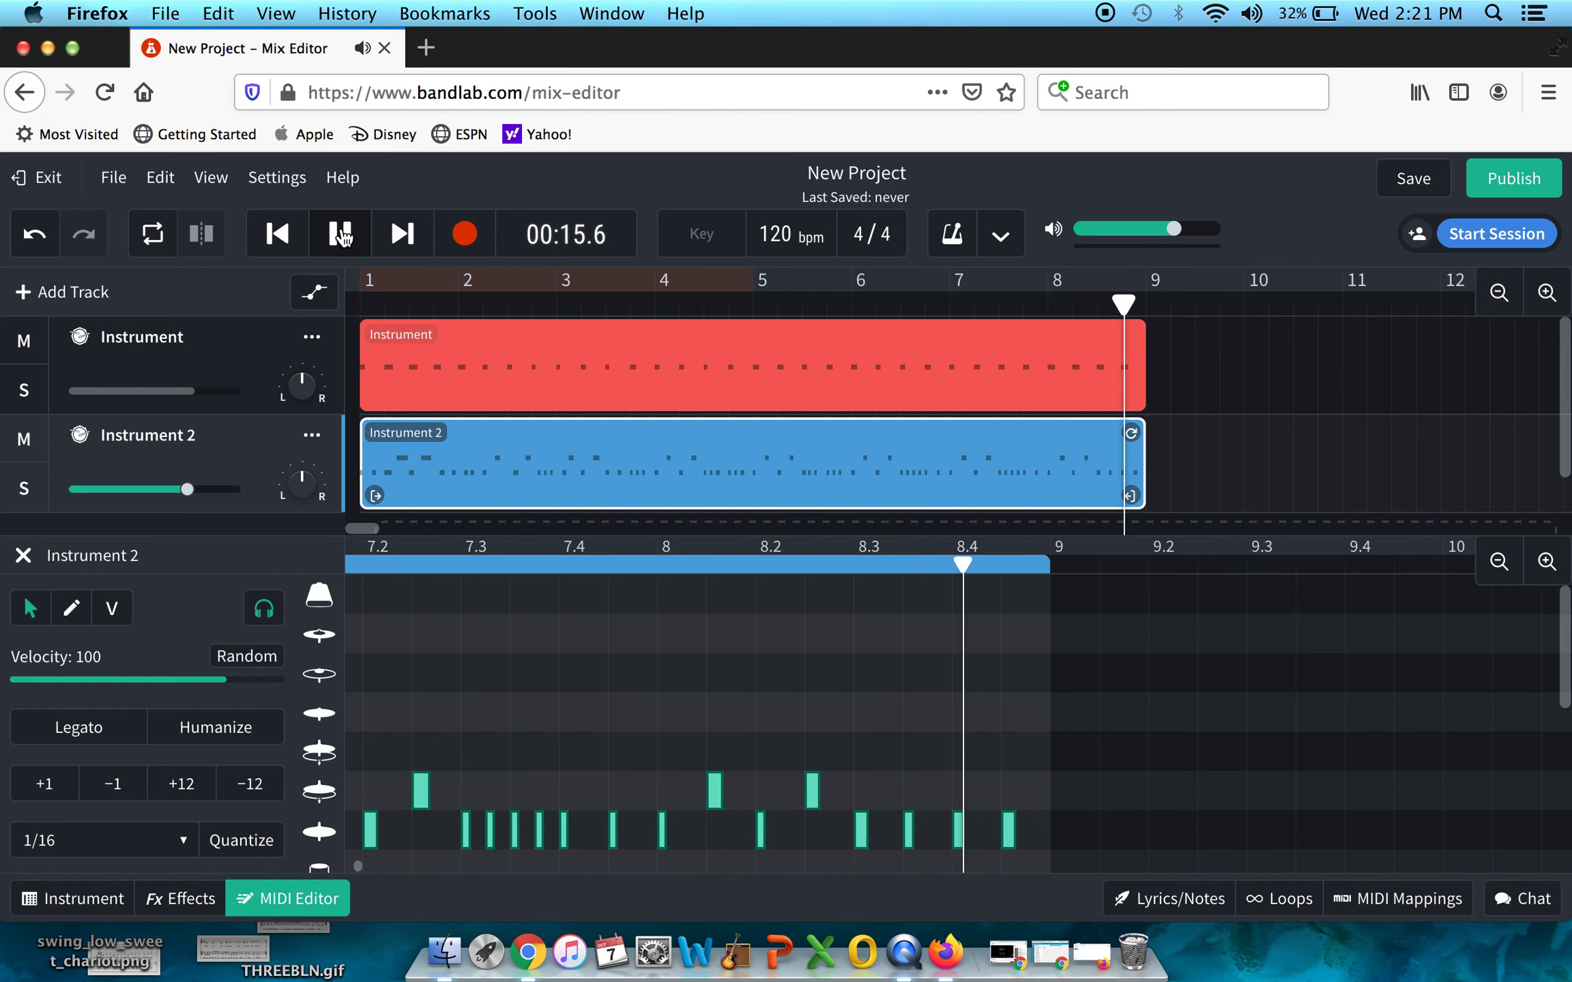
left_click(341, 236)
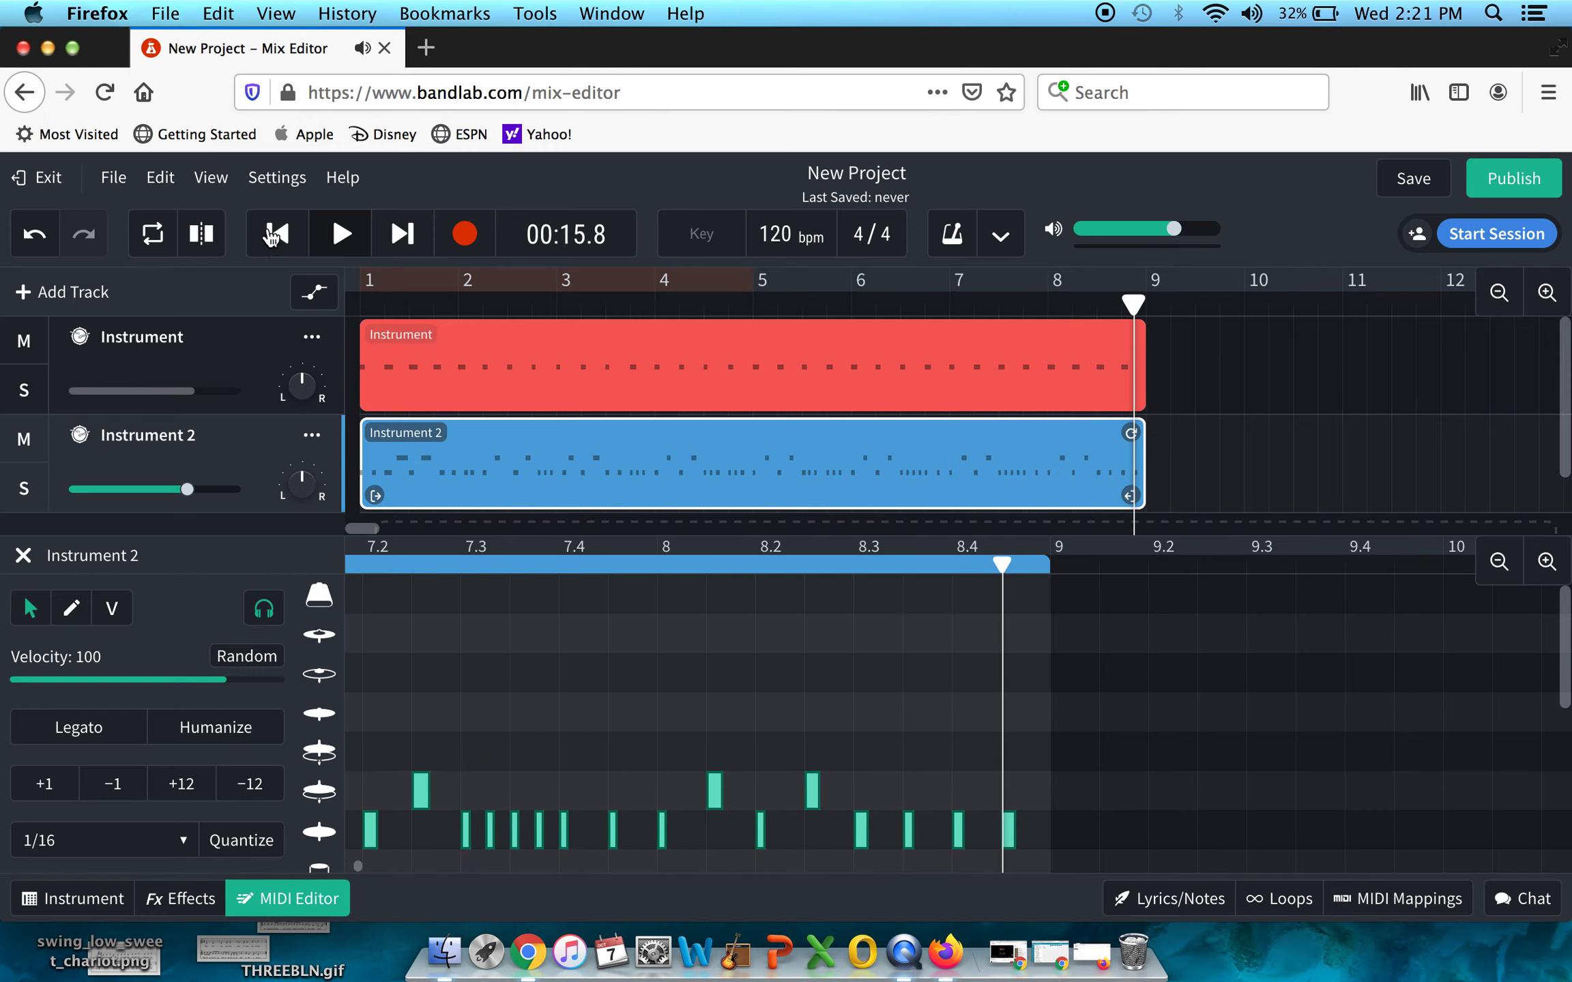
left_click(23, 555)
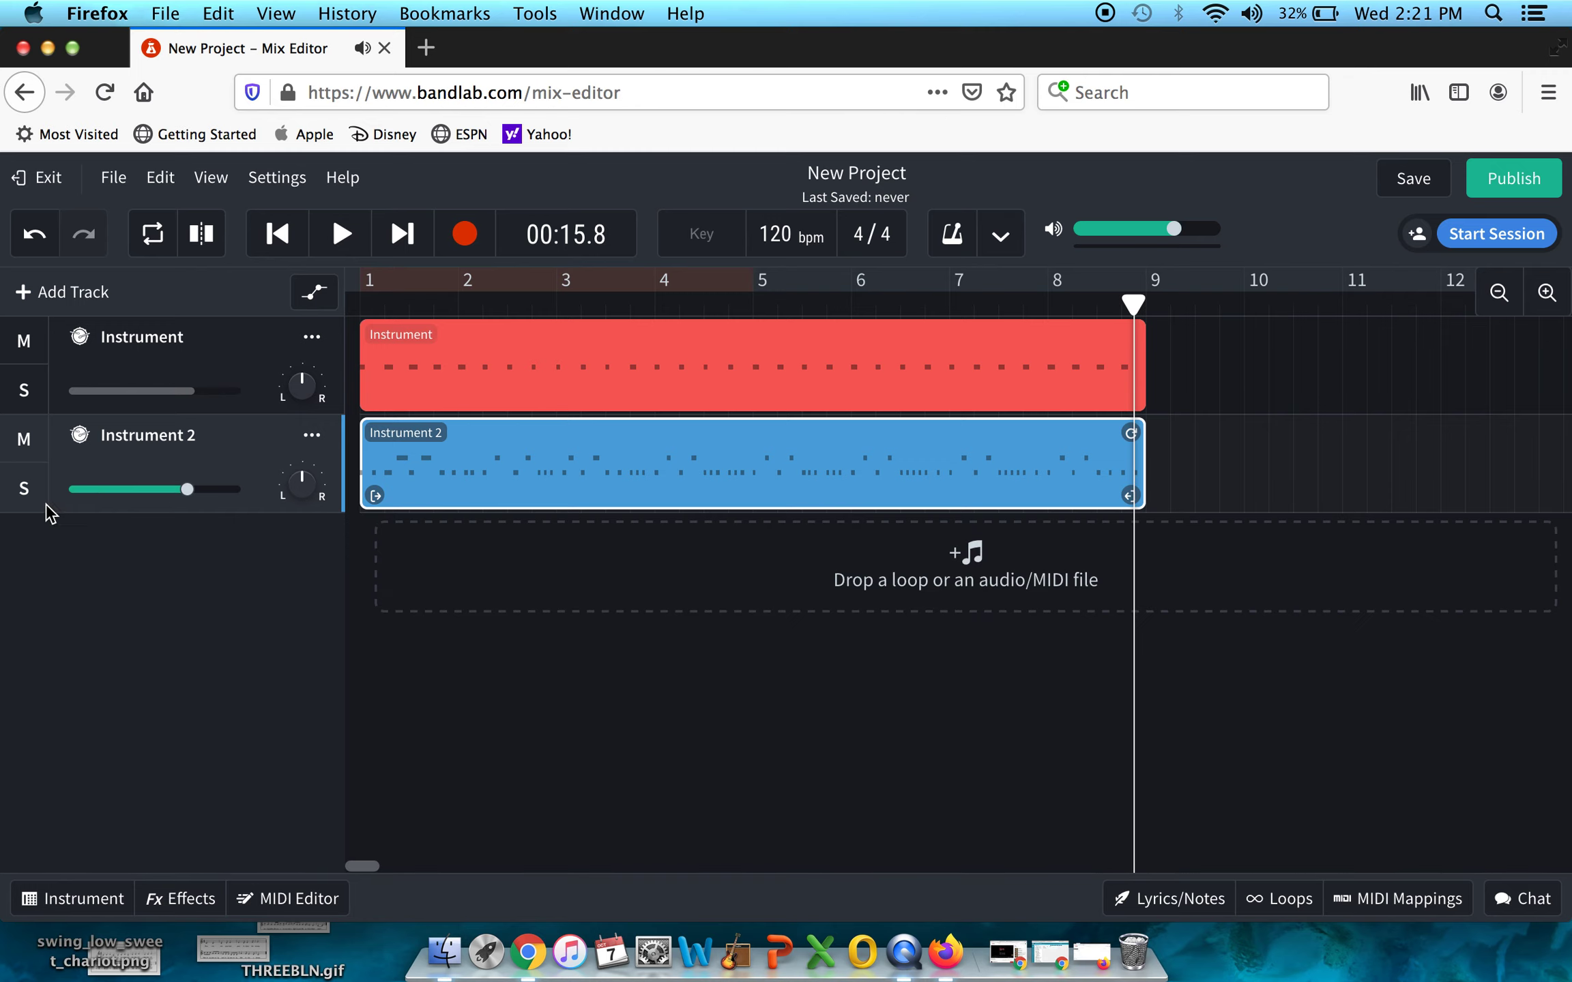
Step: Add a third instrument track and set its instrument to the Classic Rock kit from Drum Kits
left_click(75, 293)
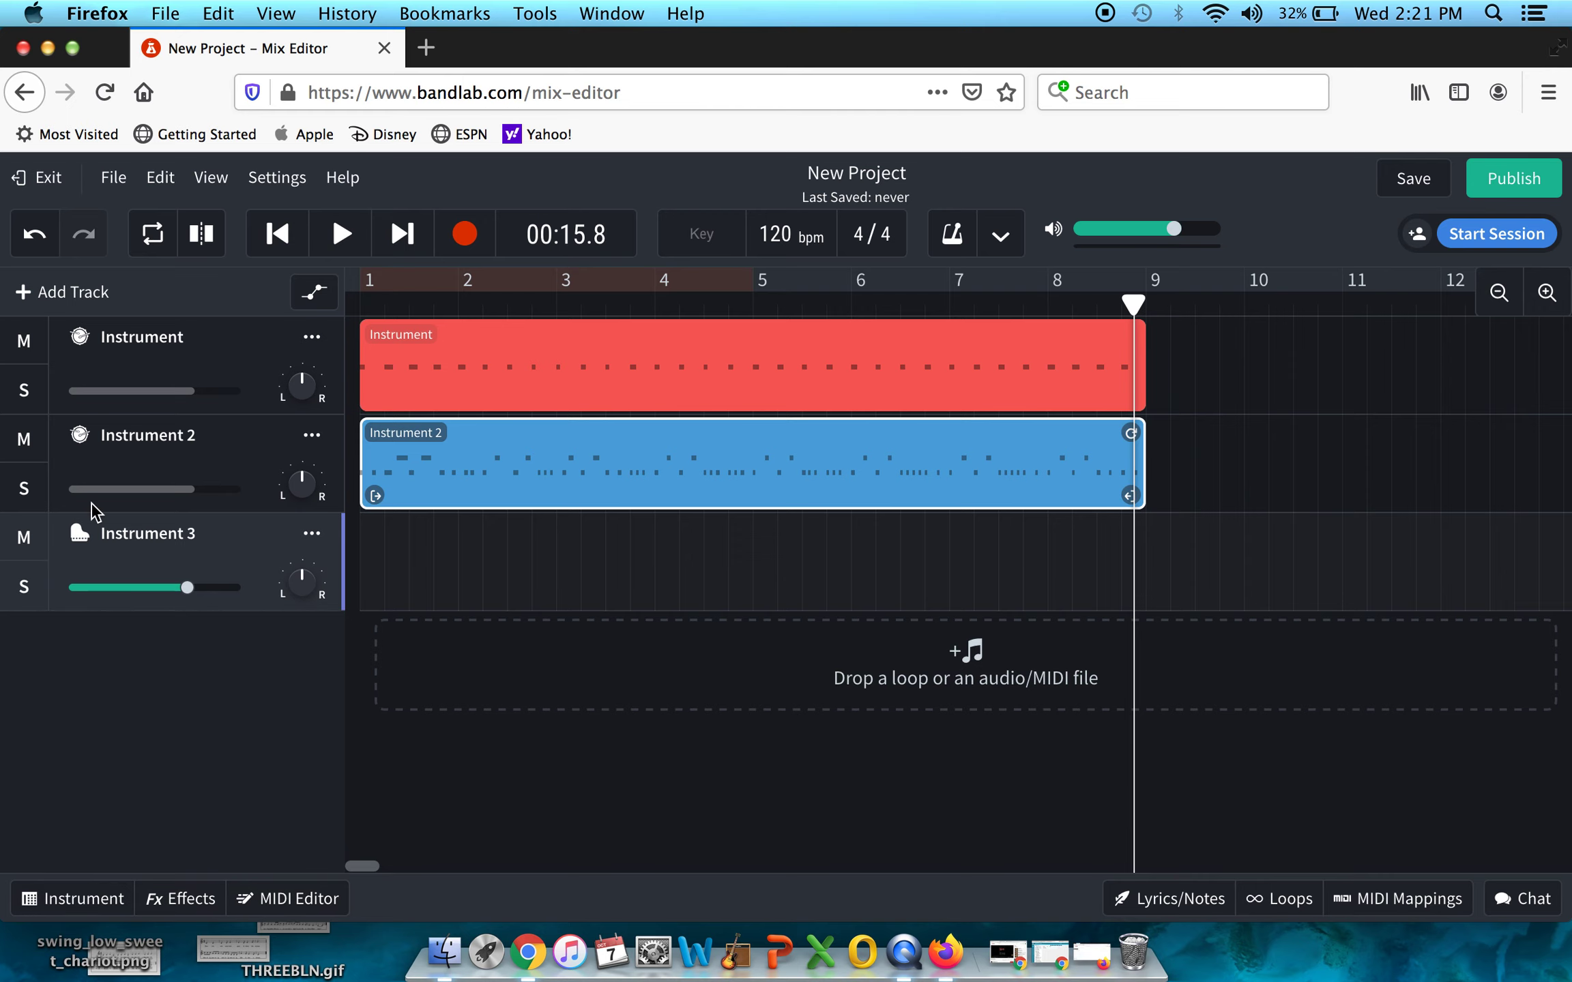
left_click(77, 535)
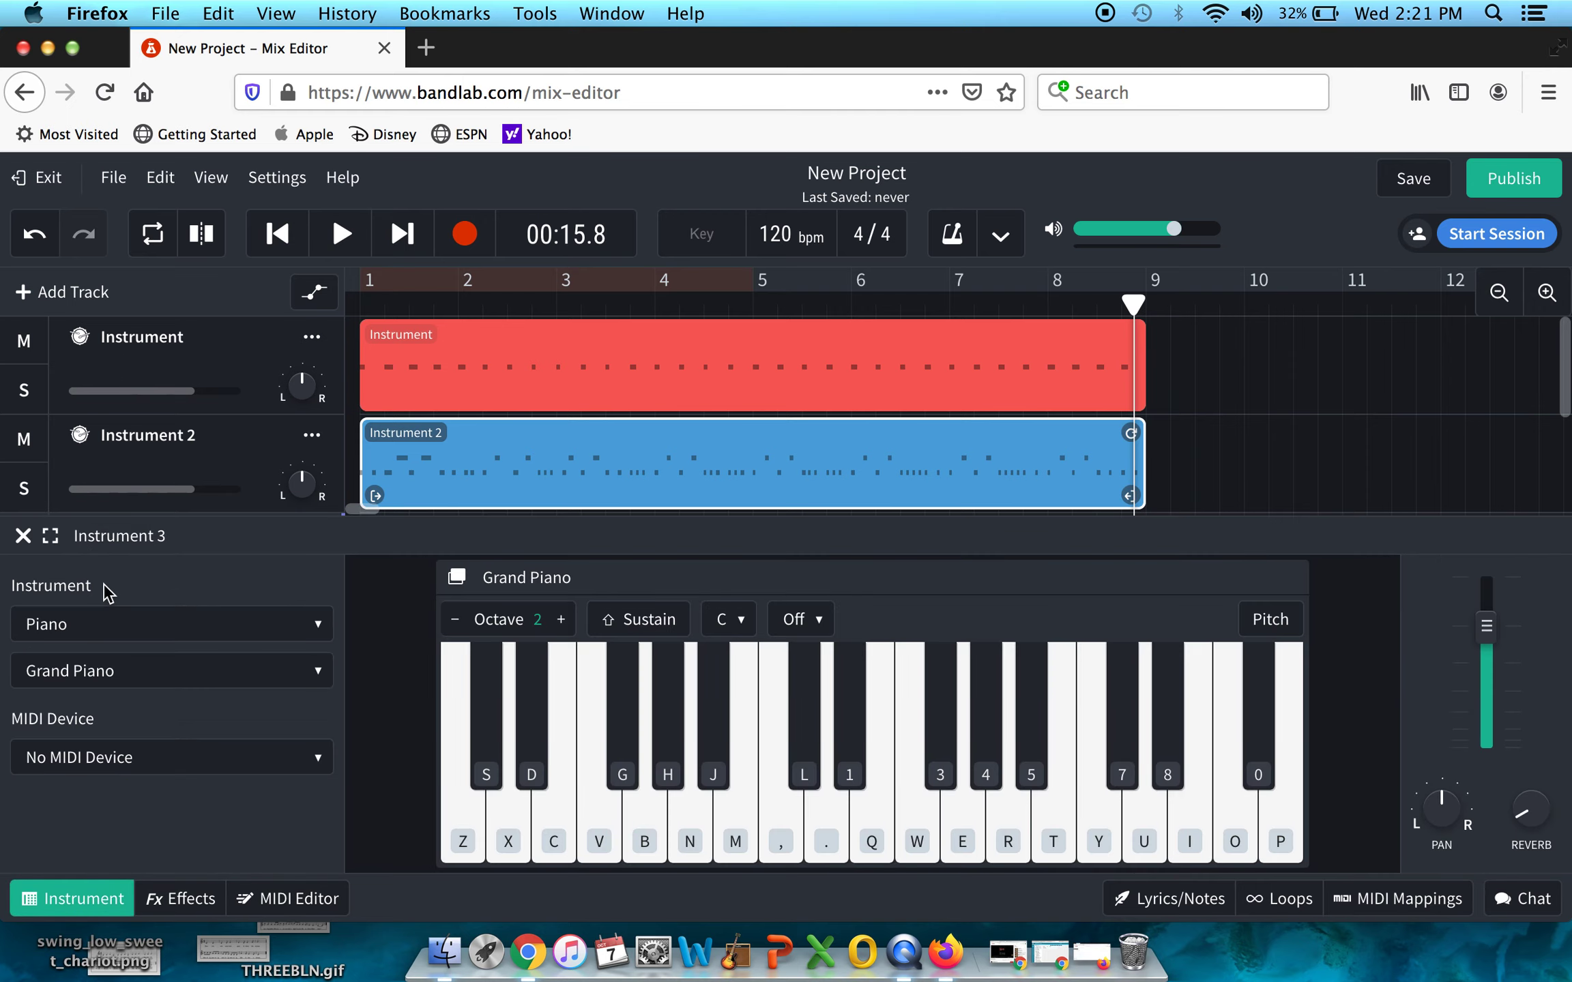
left_click(57, 624)
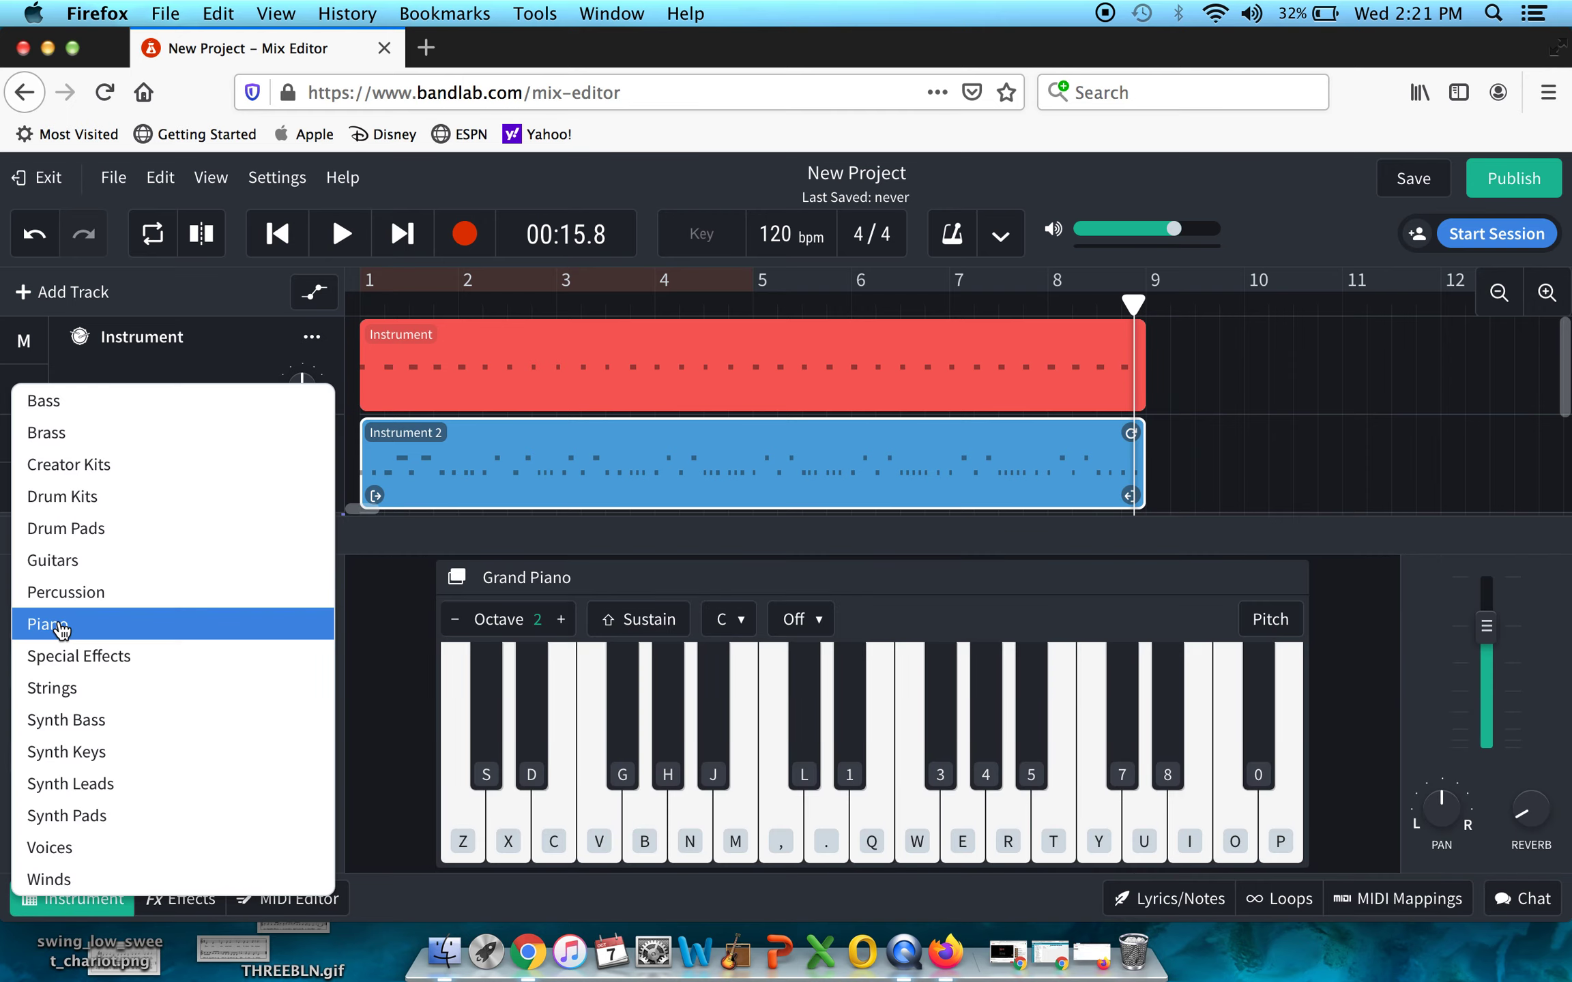
left_click(65, 497)
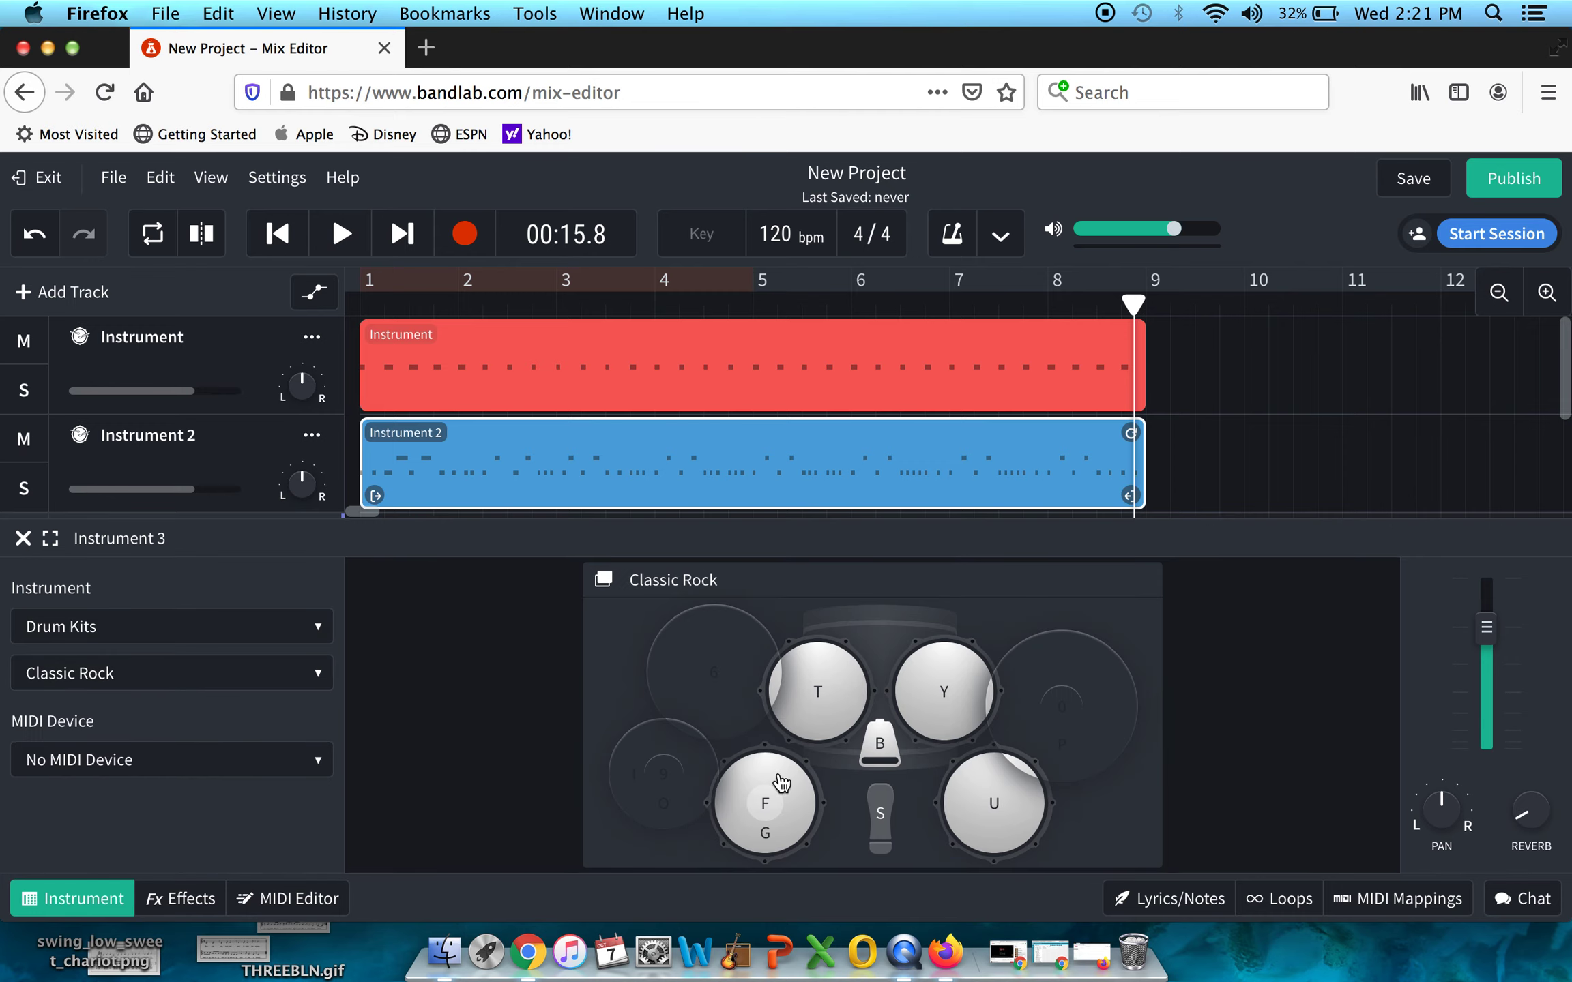
Step: Audition the snare drum of the third track's kit with several hits
left_click(769, 811)
left_click(770, 812)
left_click(770, 811)
left_click(770, 812)
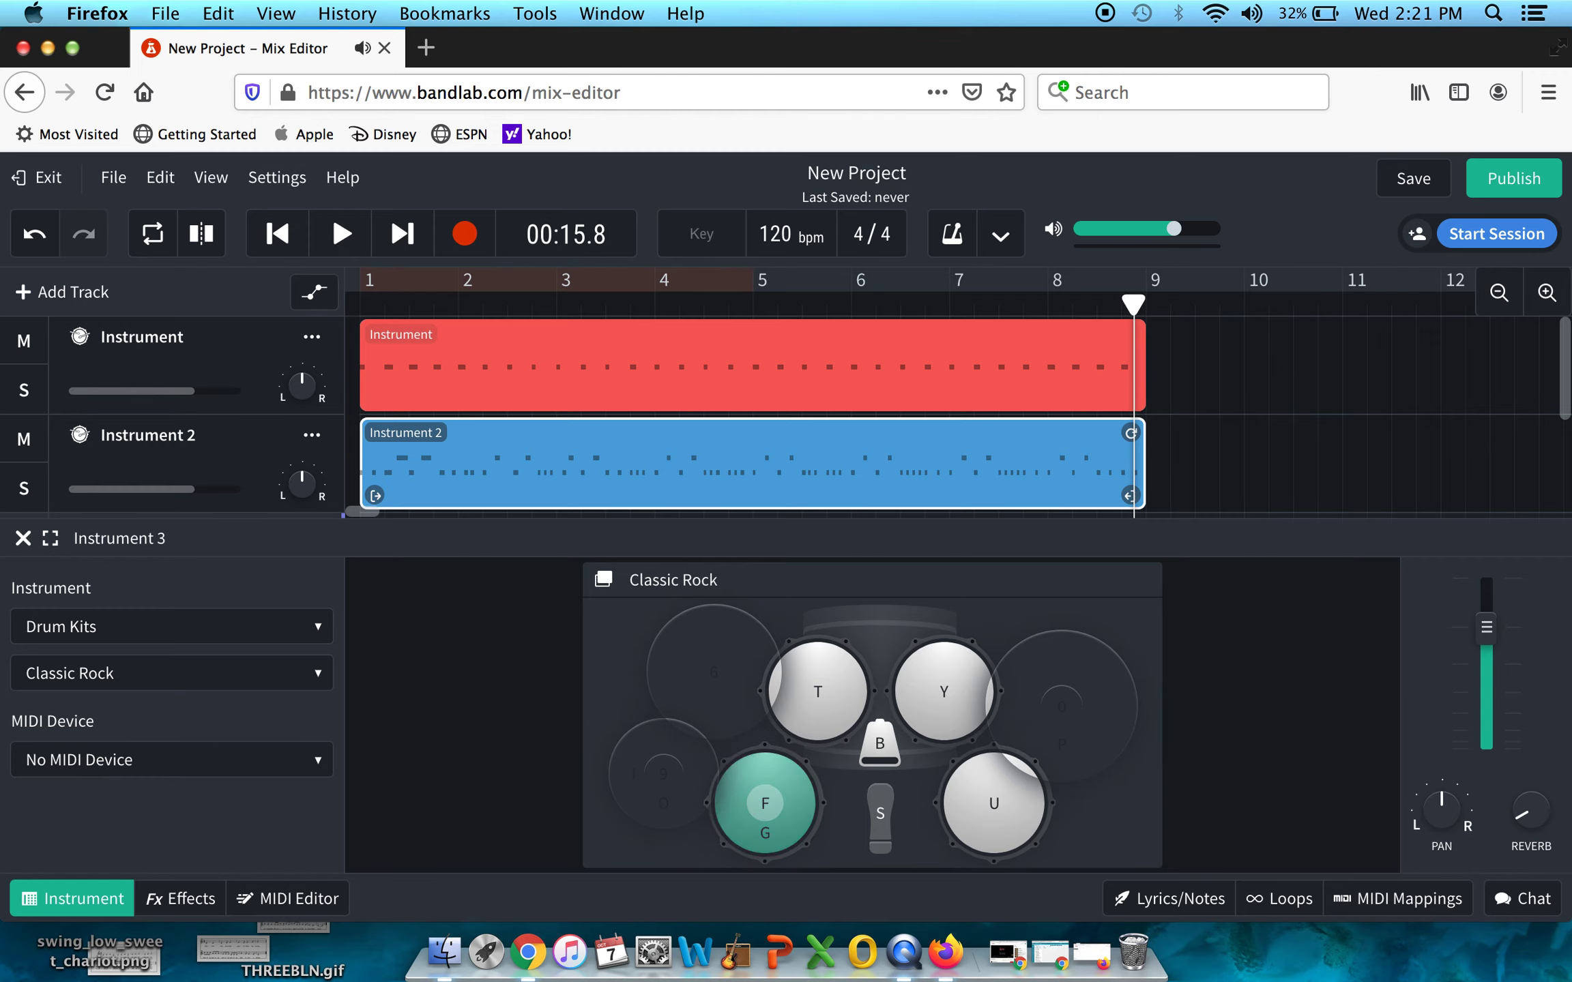
Step: Return the playhead to the start of the project and rehearse steady snare hits for the third track
scroll(405, 346, "down", 4)
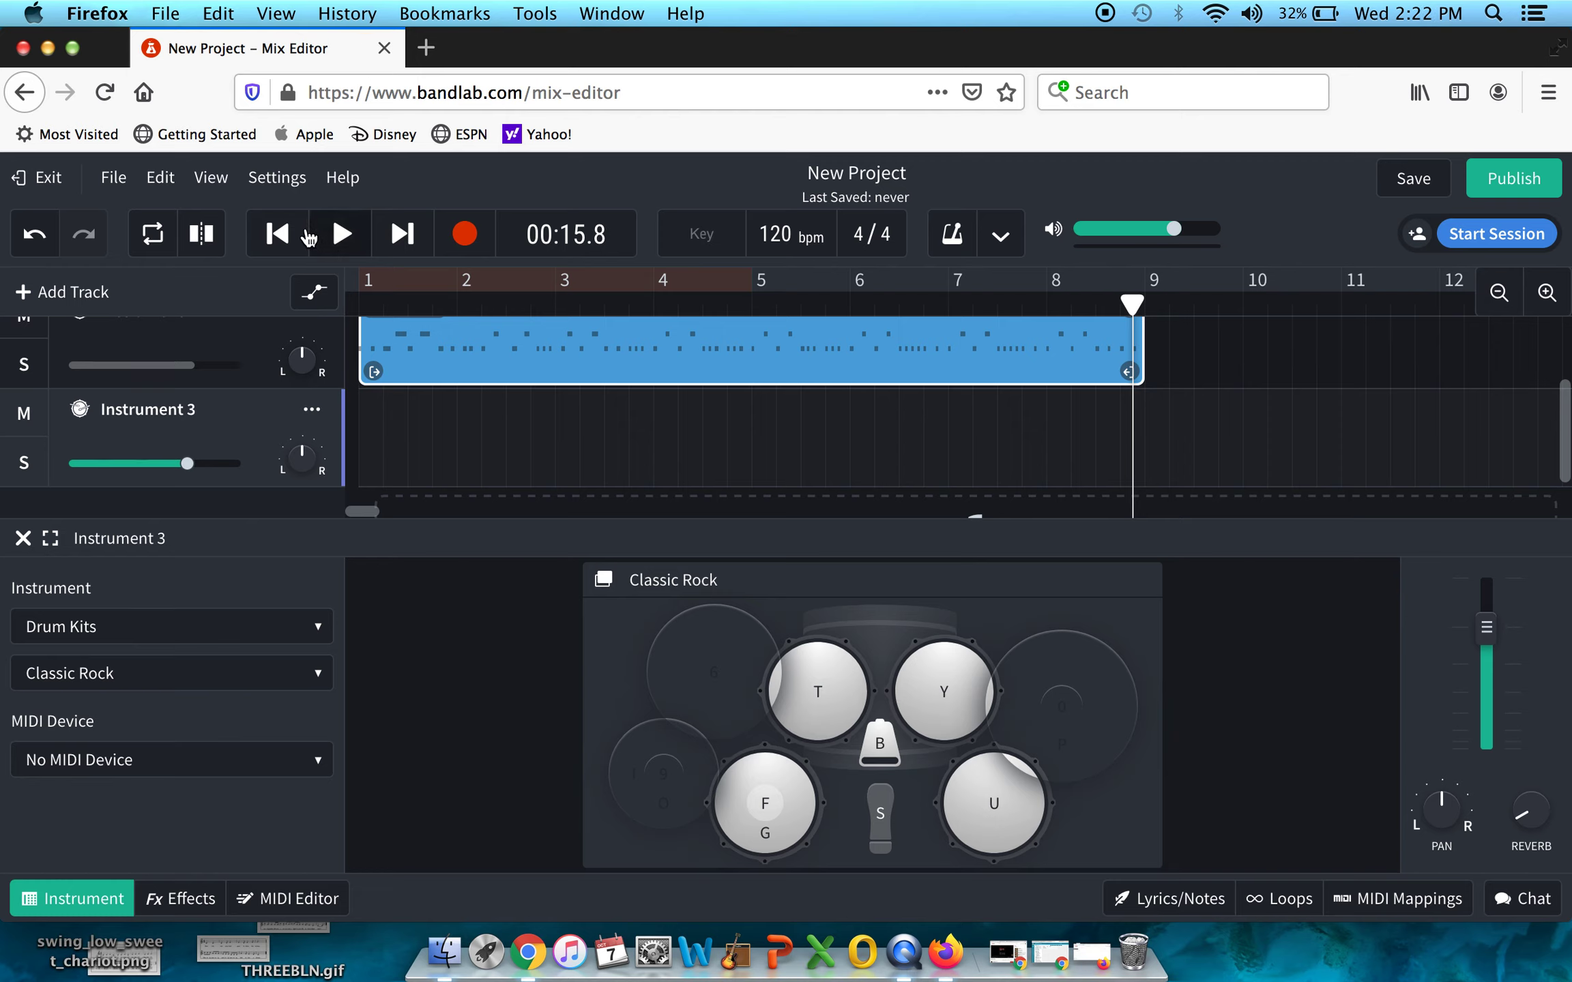
left_click(334, 237)
key("f")
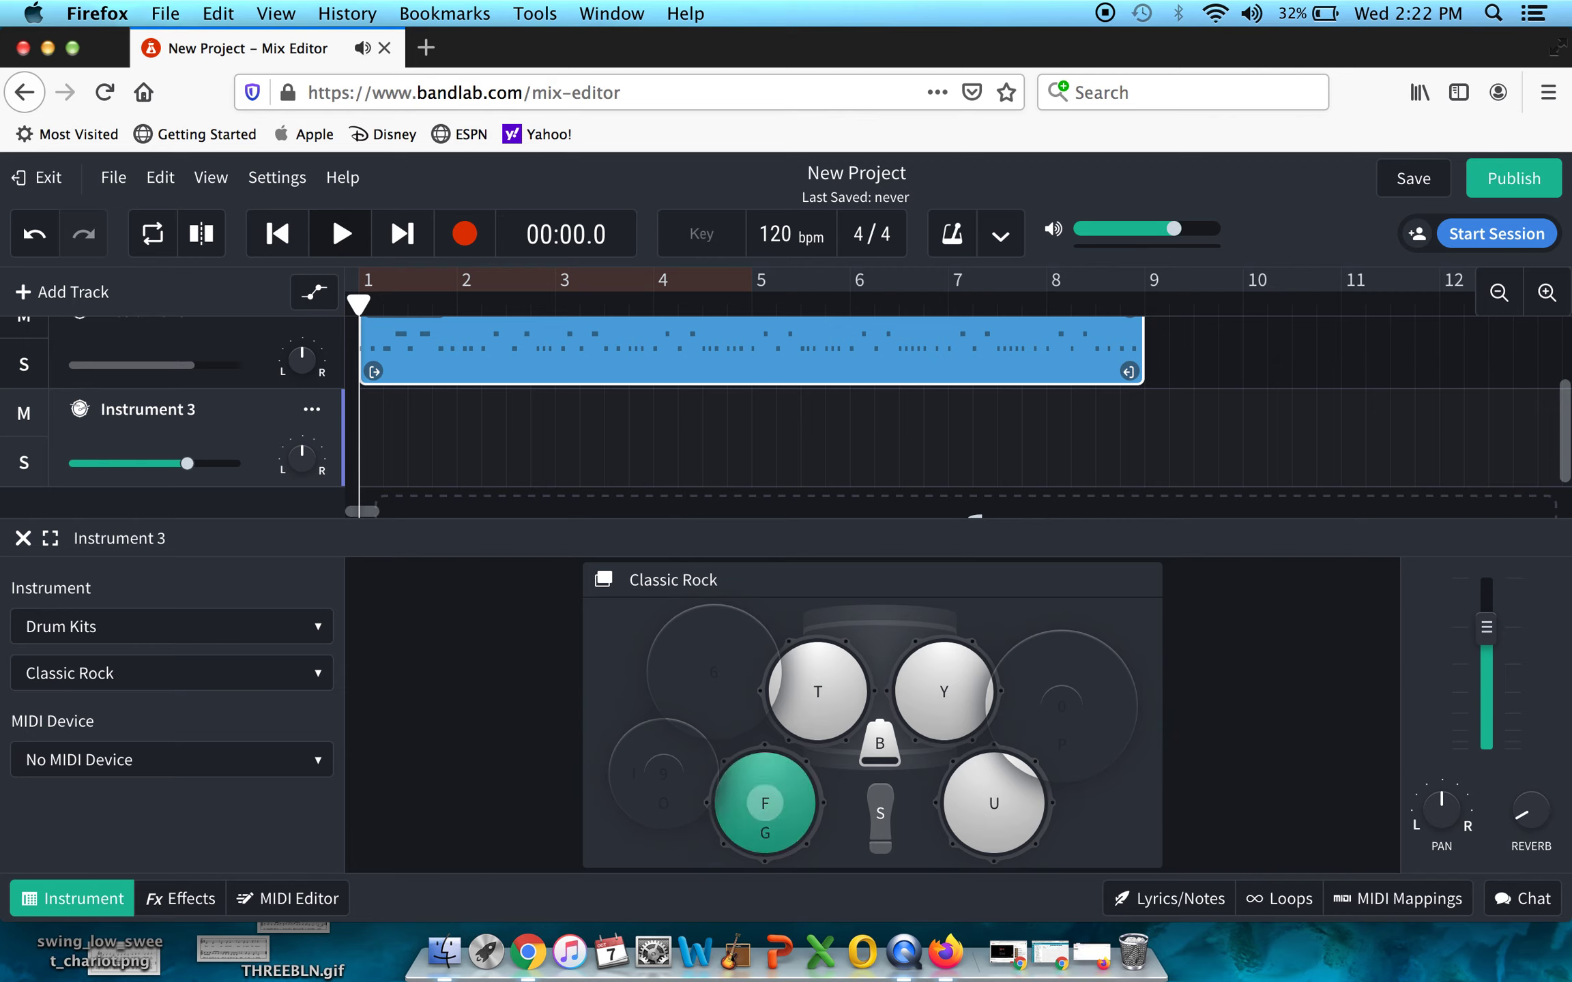
key("f")
key("f")
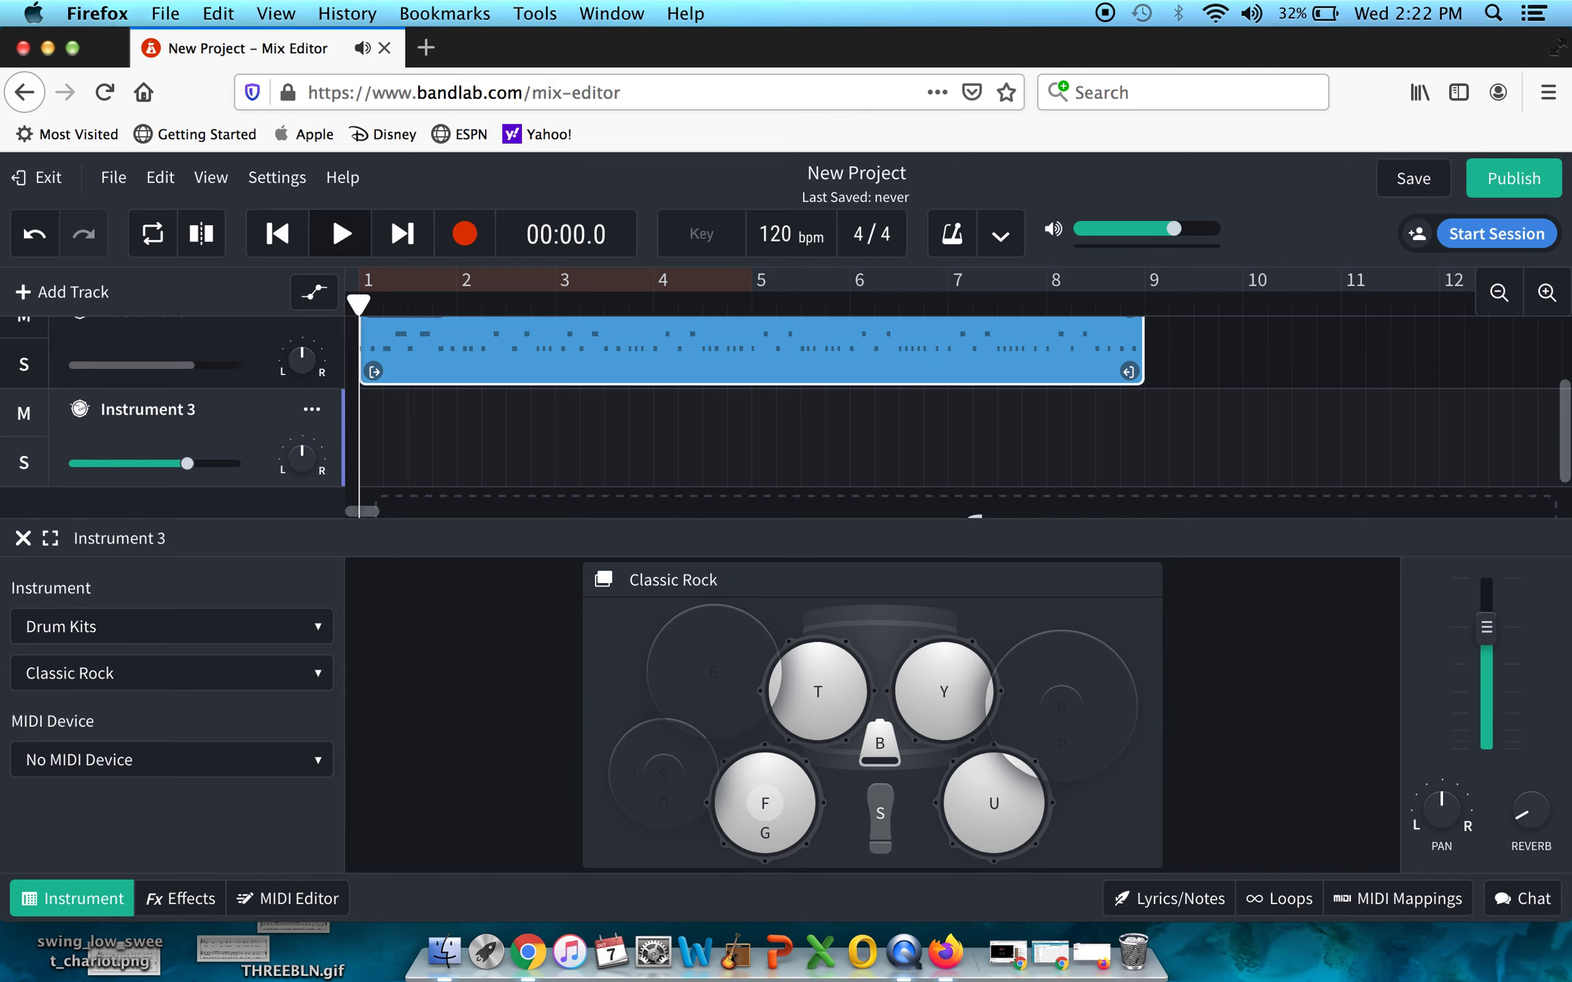
key("f")
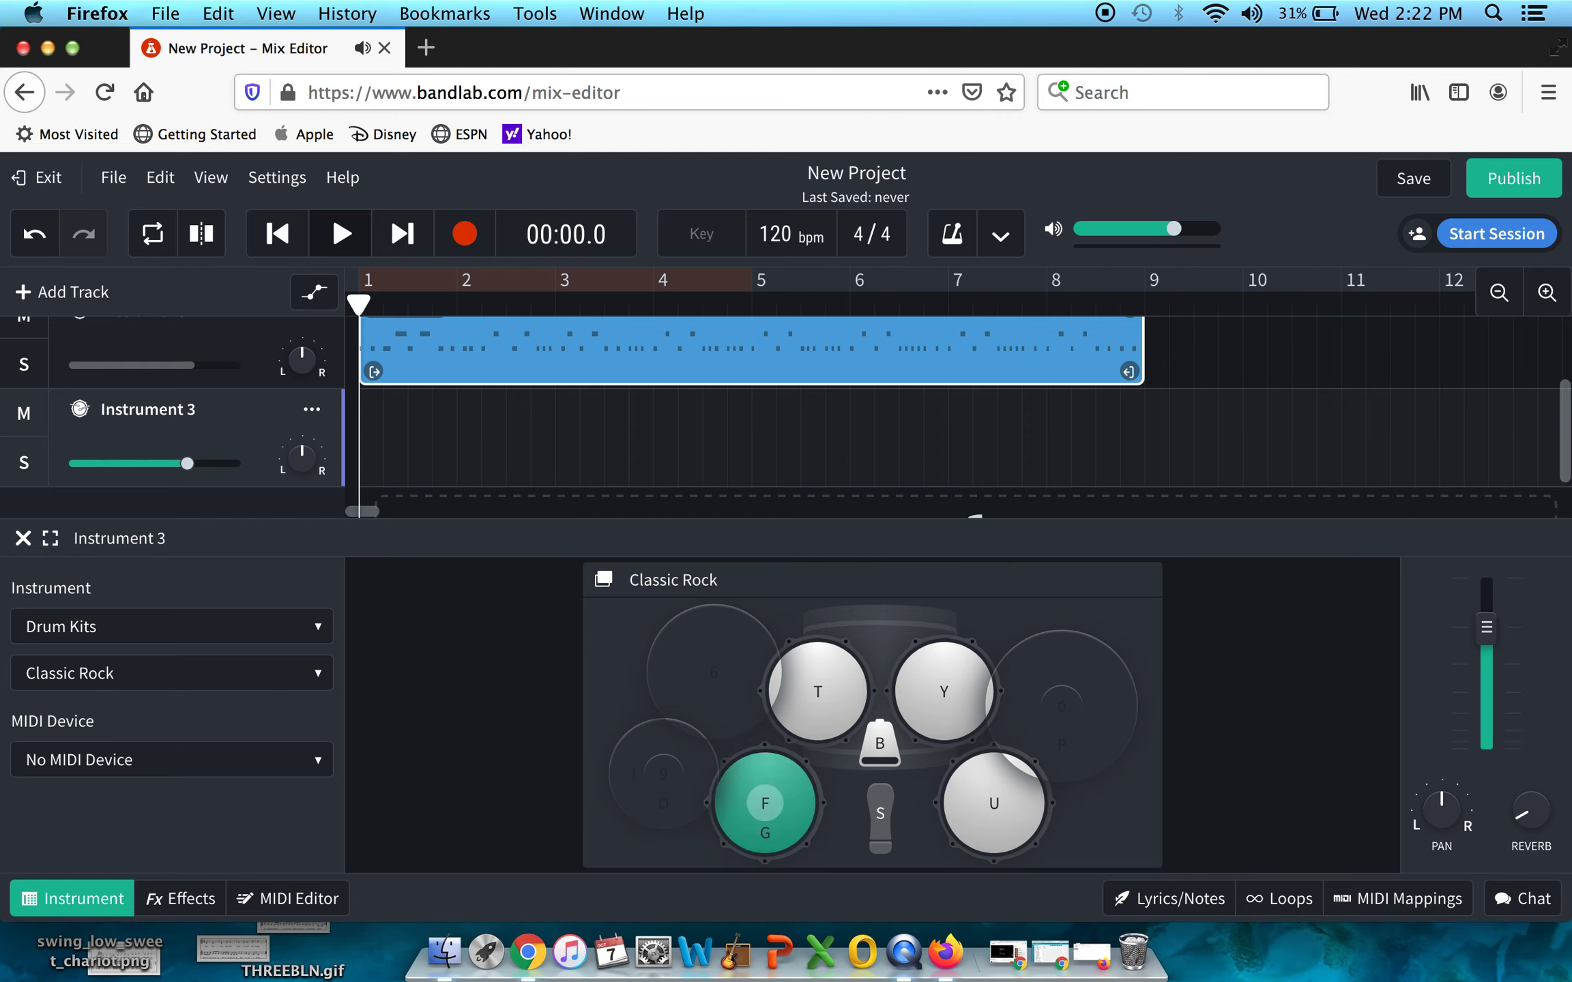
key("f")
key("f")
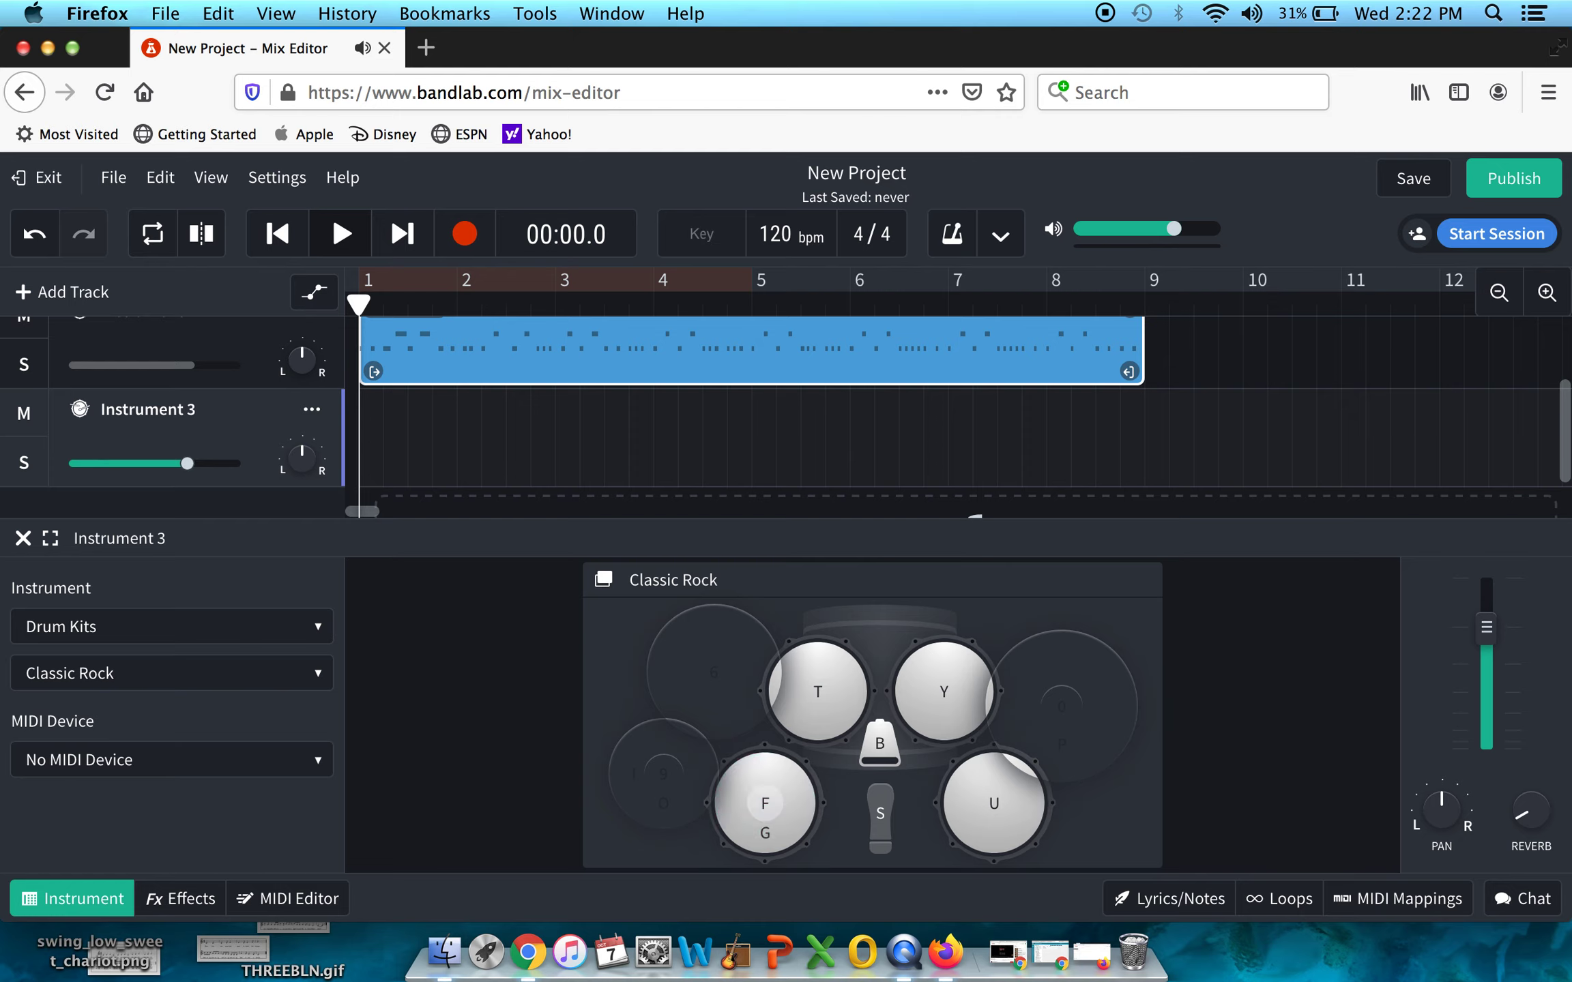
key("f")
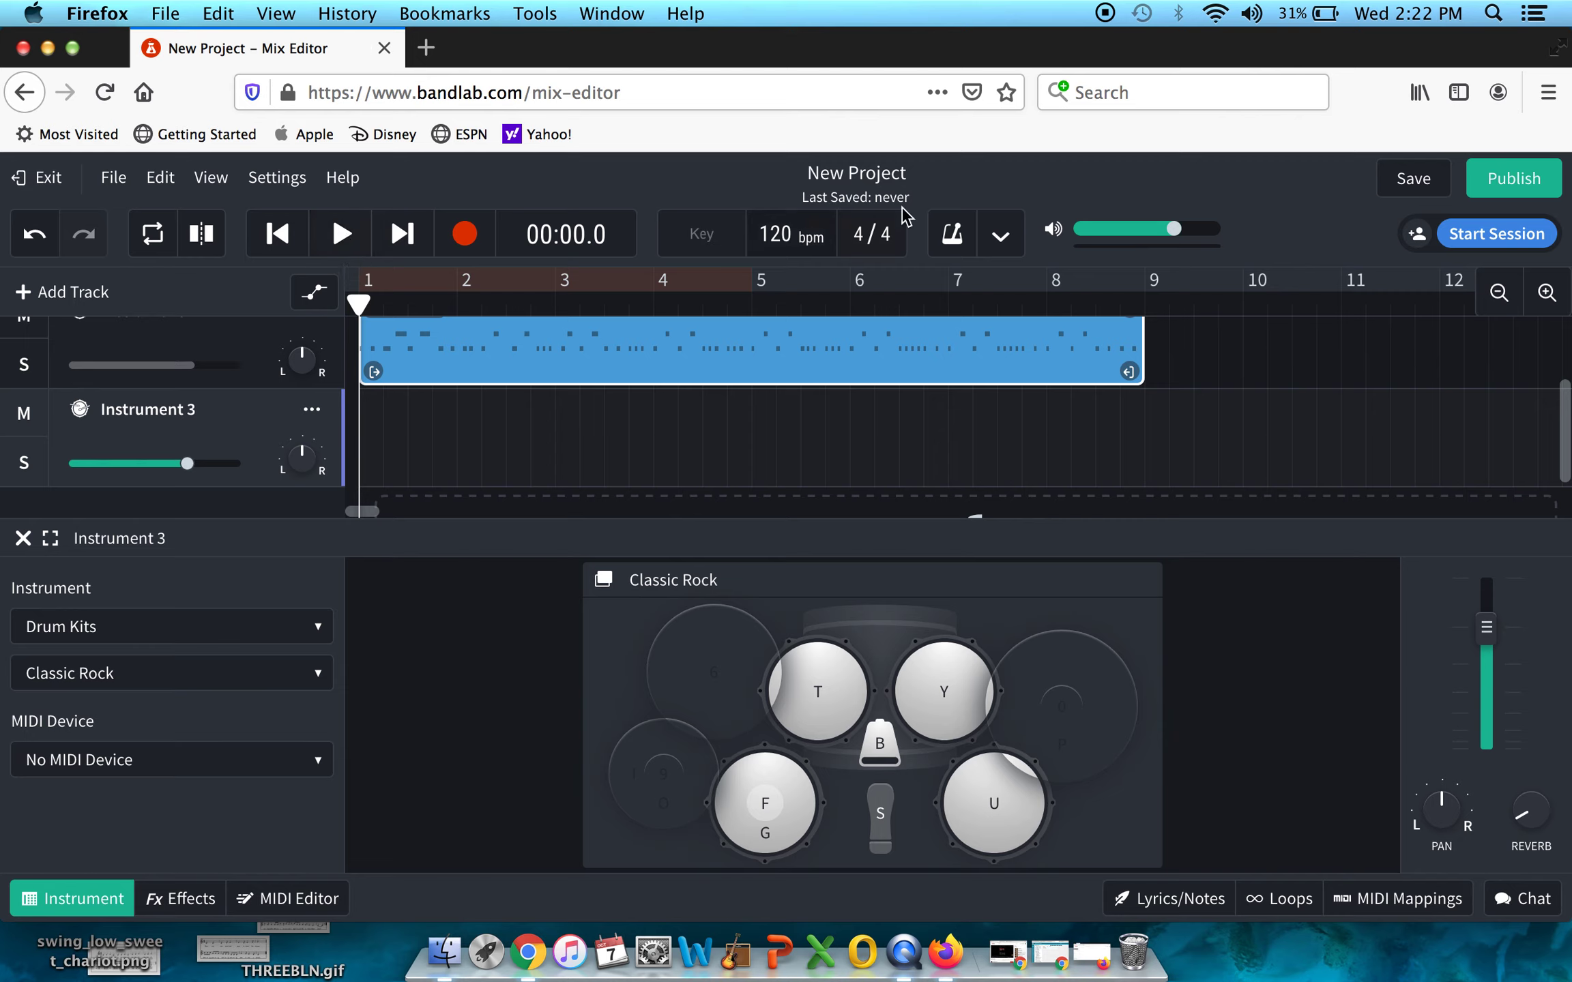
Step: Turn on the metronome and record snare hits on beats 2 and 4 for about eight bars on the third track, starting at bar 1
left_click(952, 251)
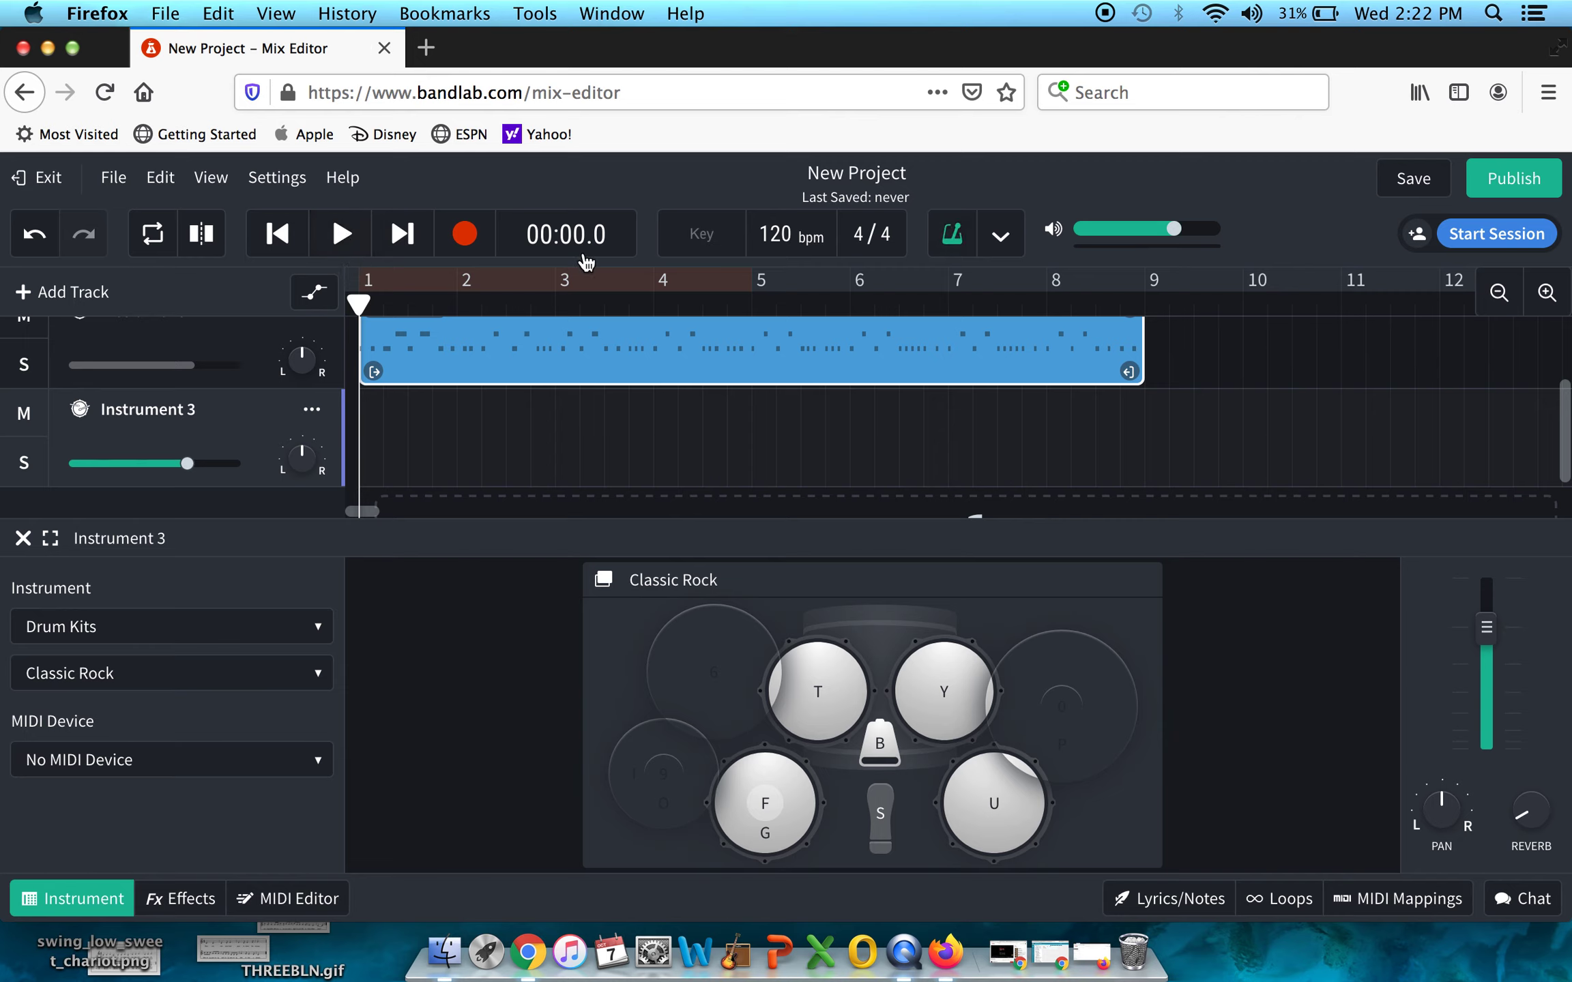
left_click(464, 239)
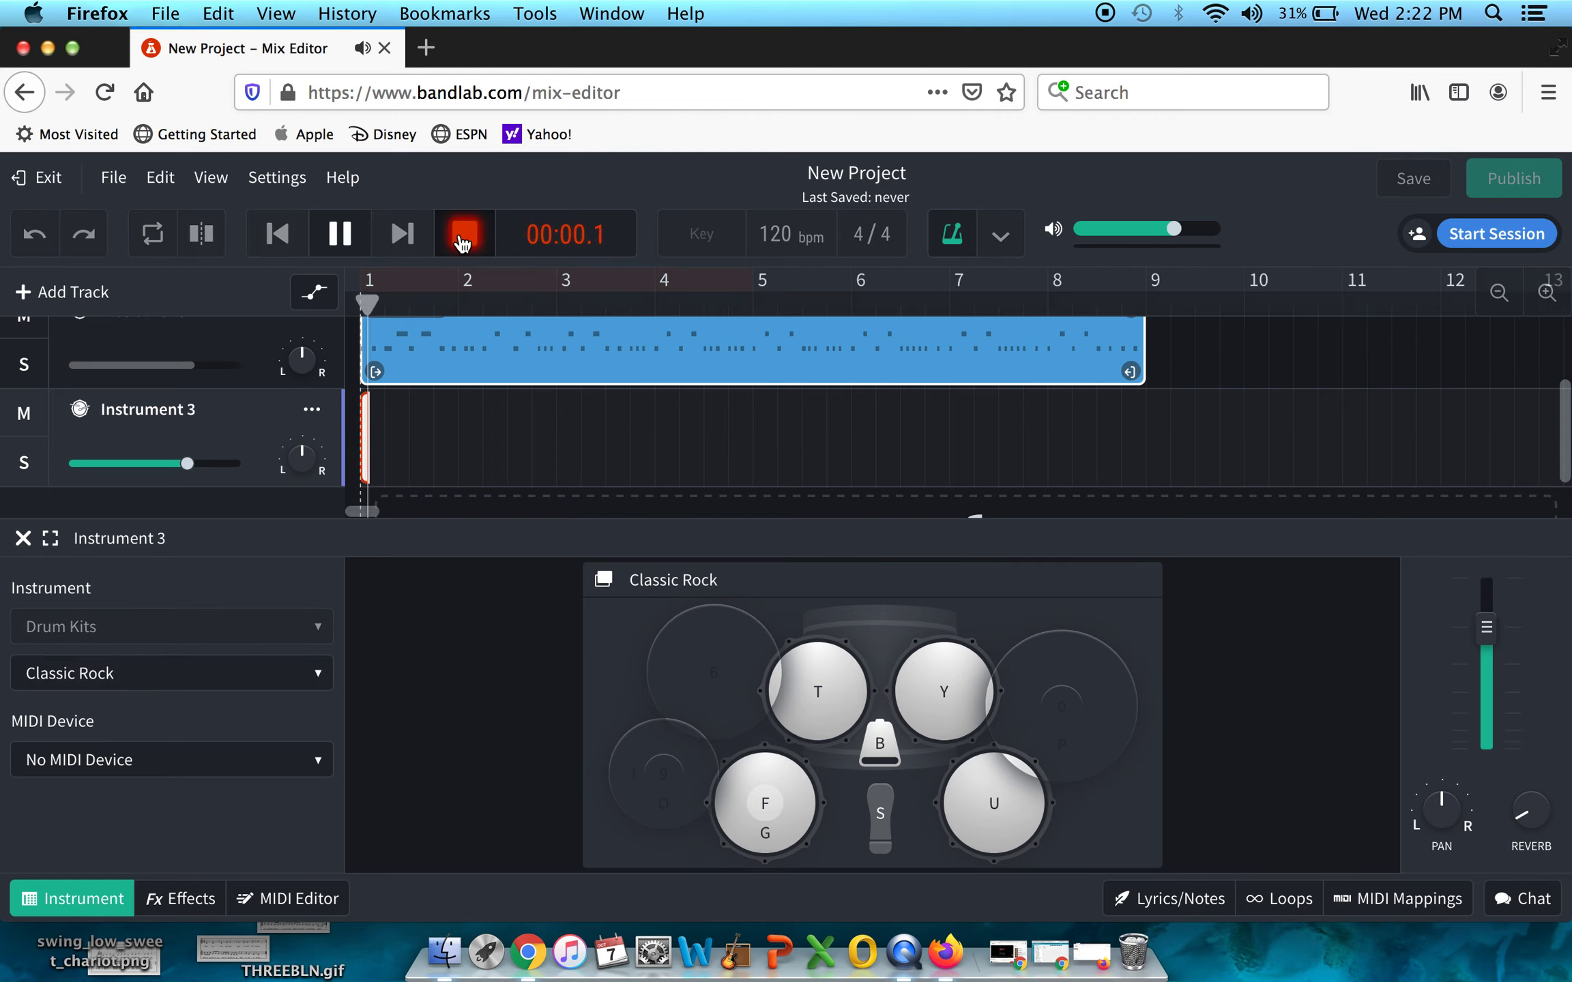
key("f")
key("f")
key("f")
key("f")
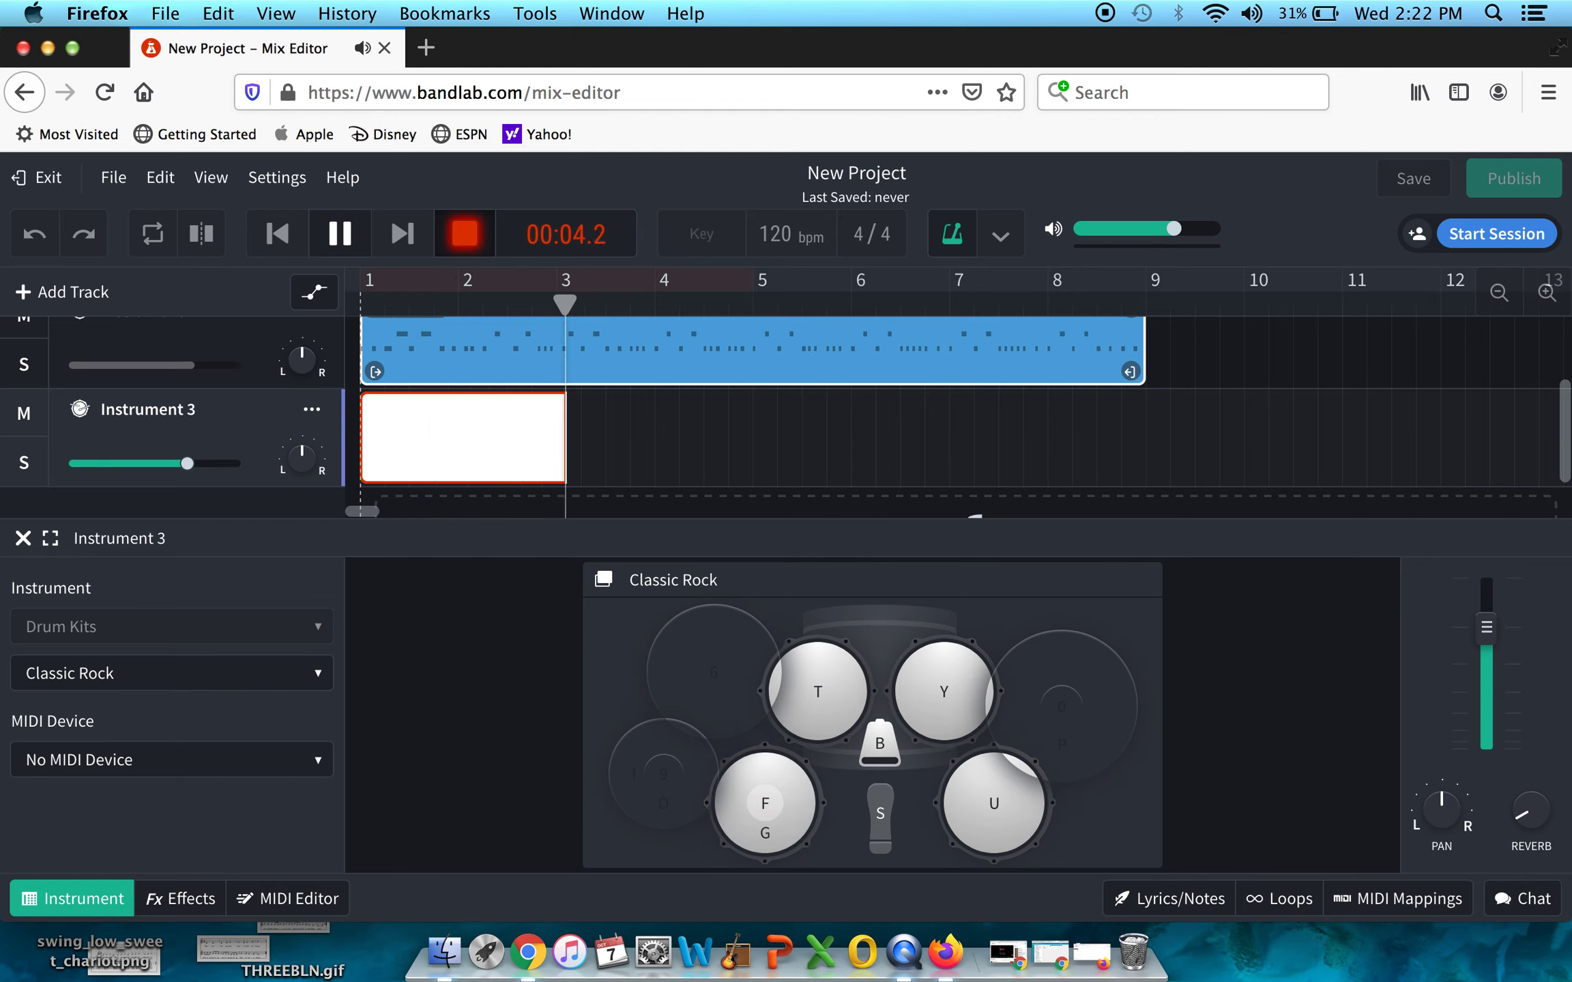
key("f")
key("f")
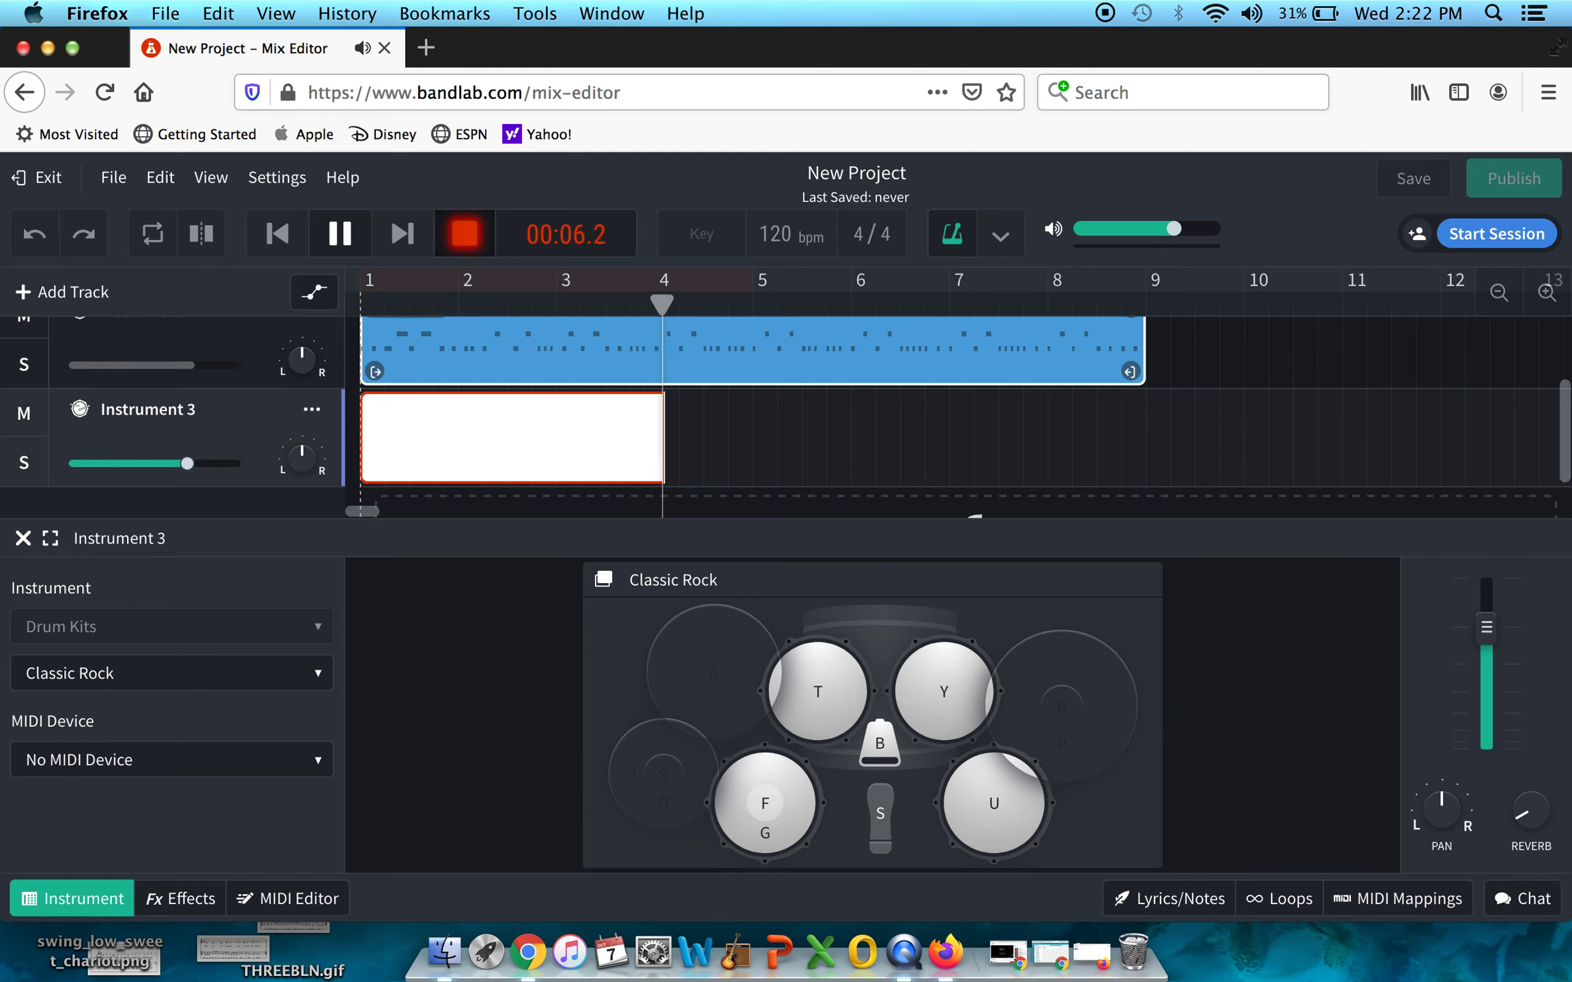
key("f")
key("f")
key("f")
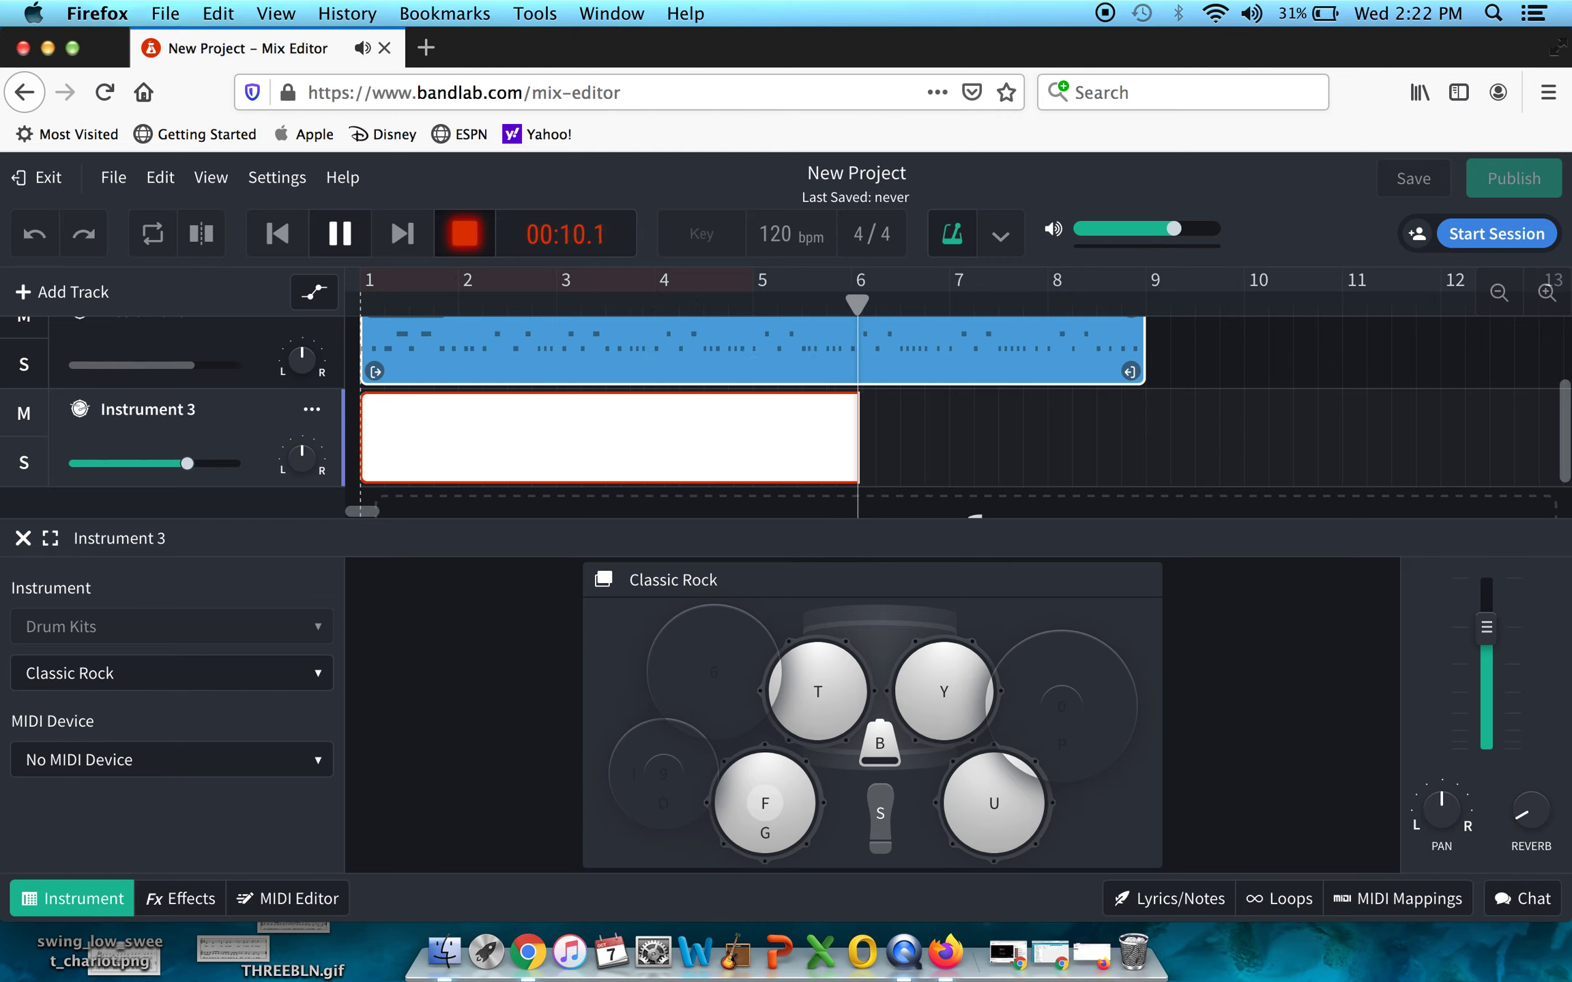
key("f")
key("f")
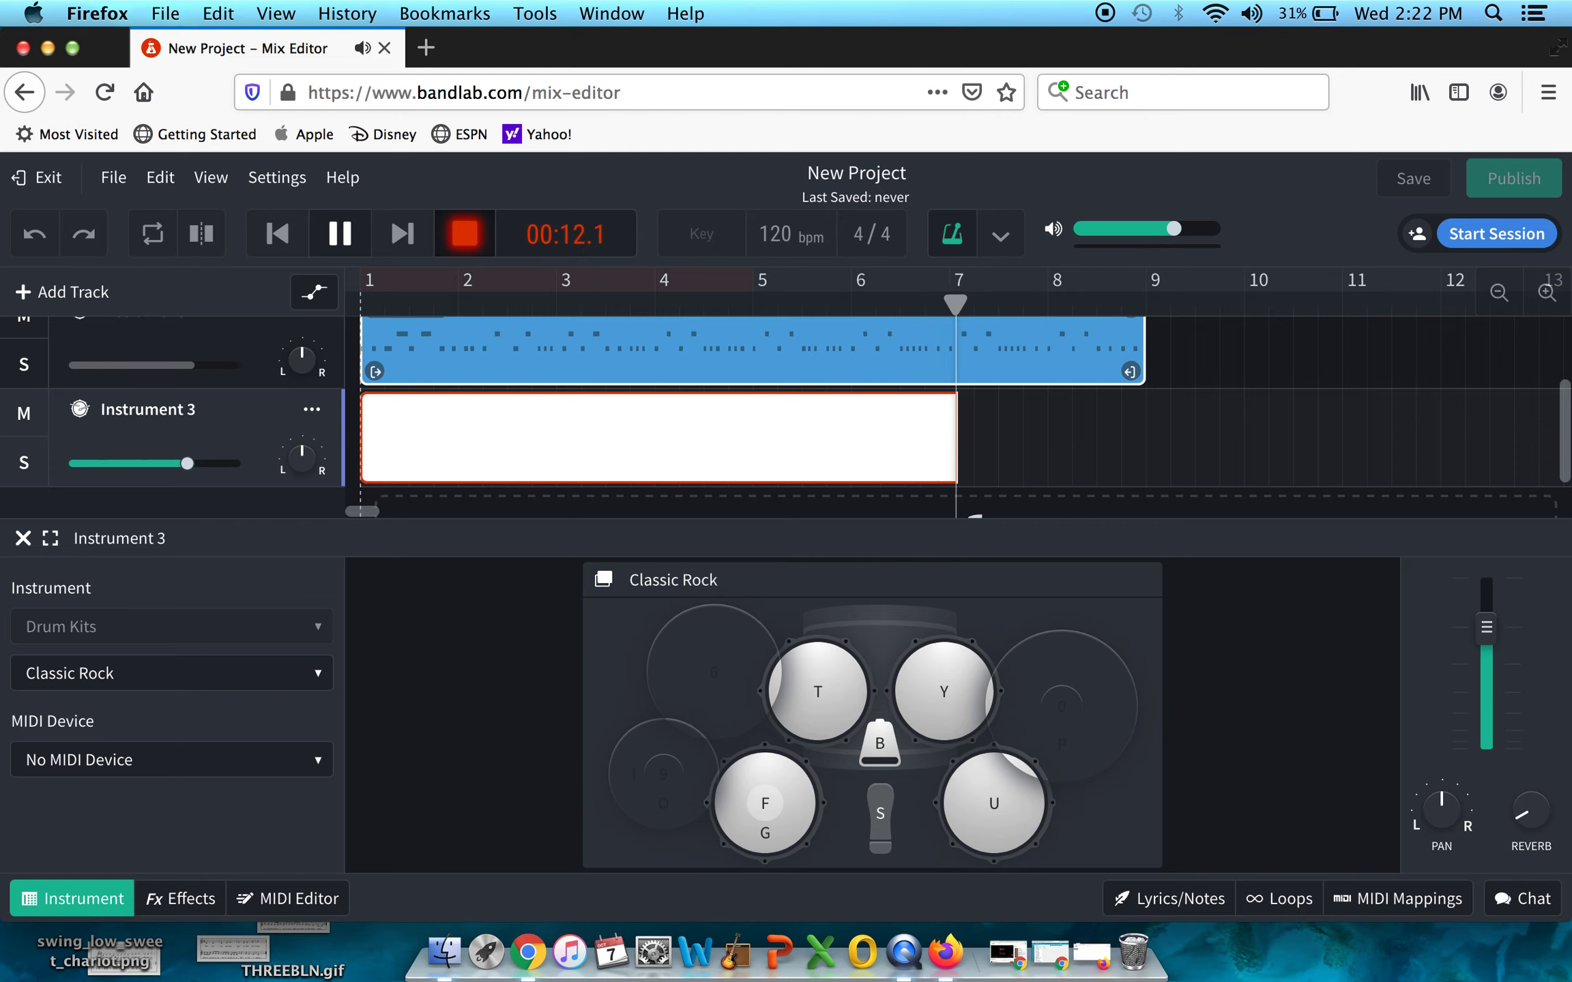
key("f")
key("f")
key("f")
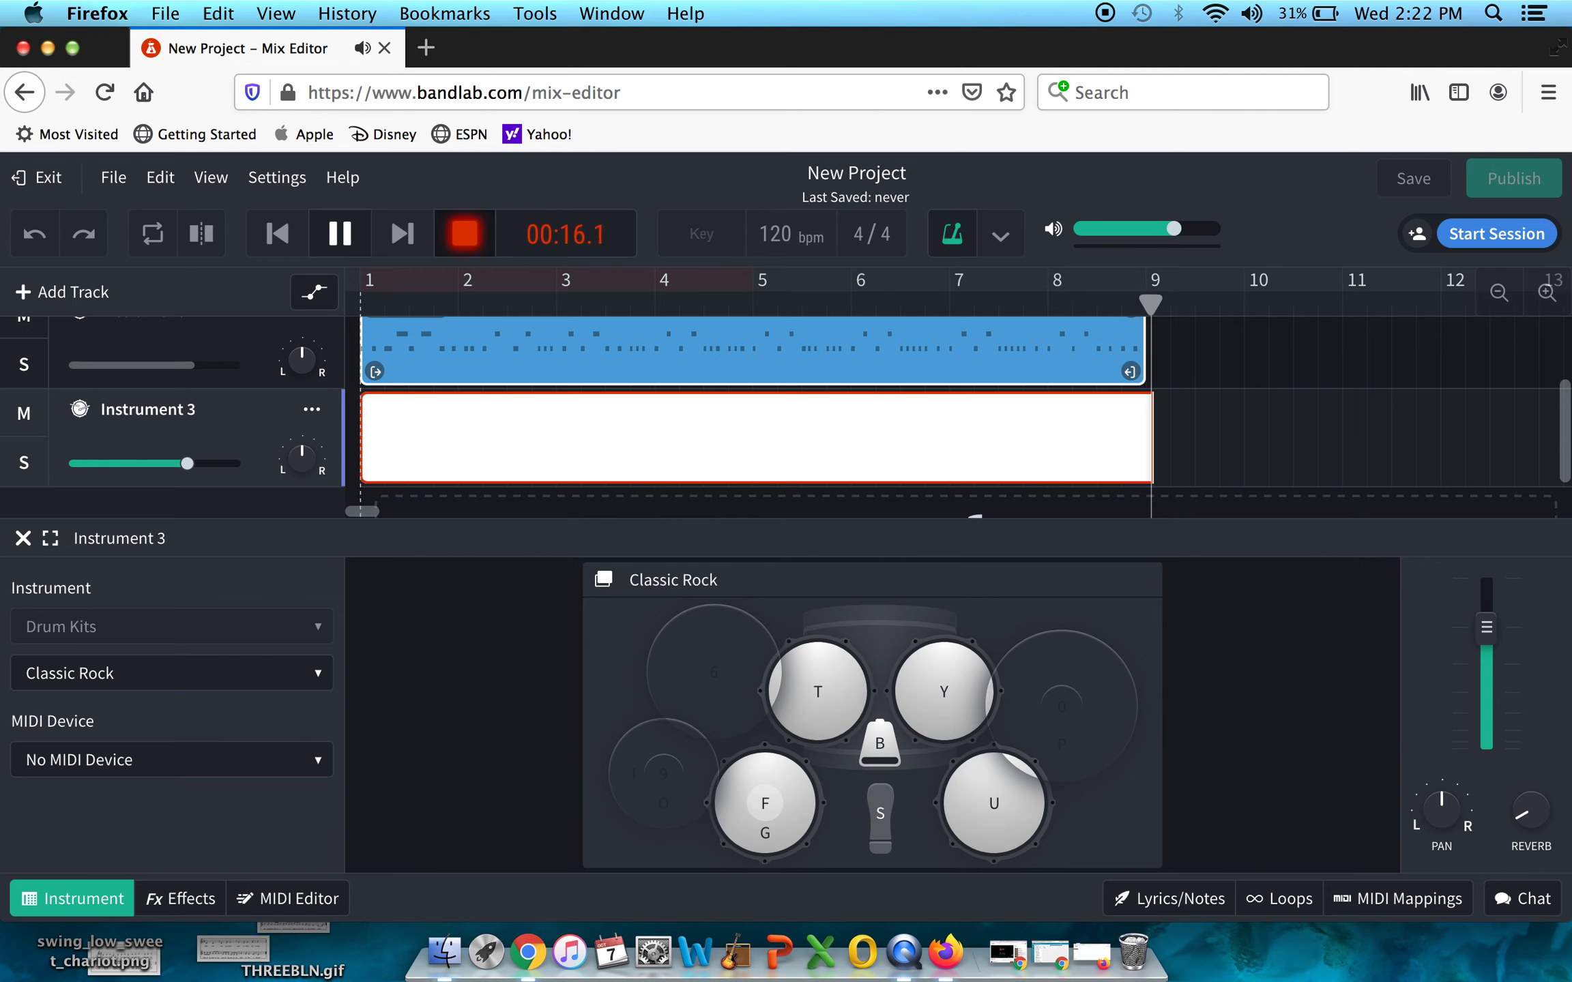
key("space")
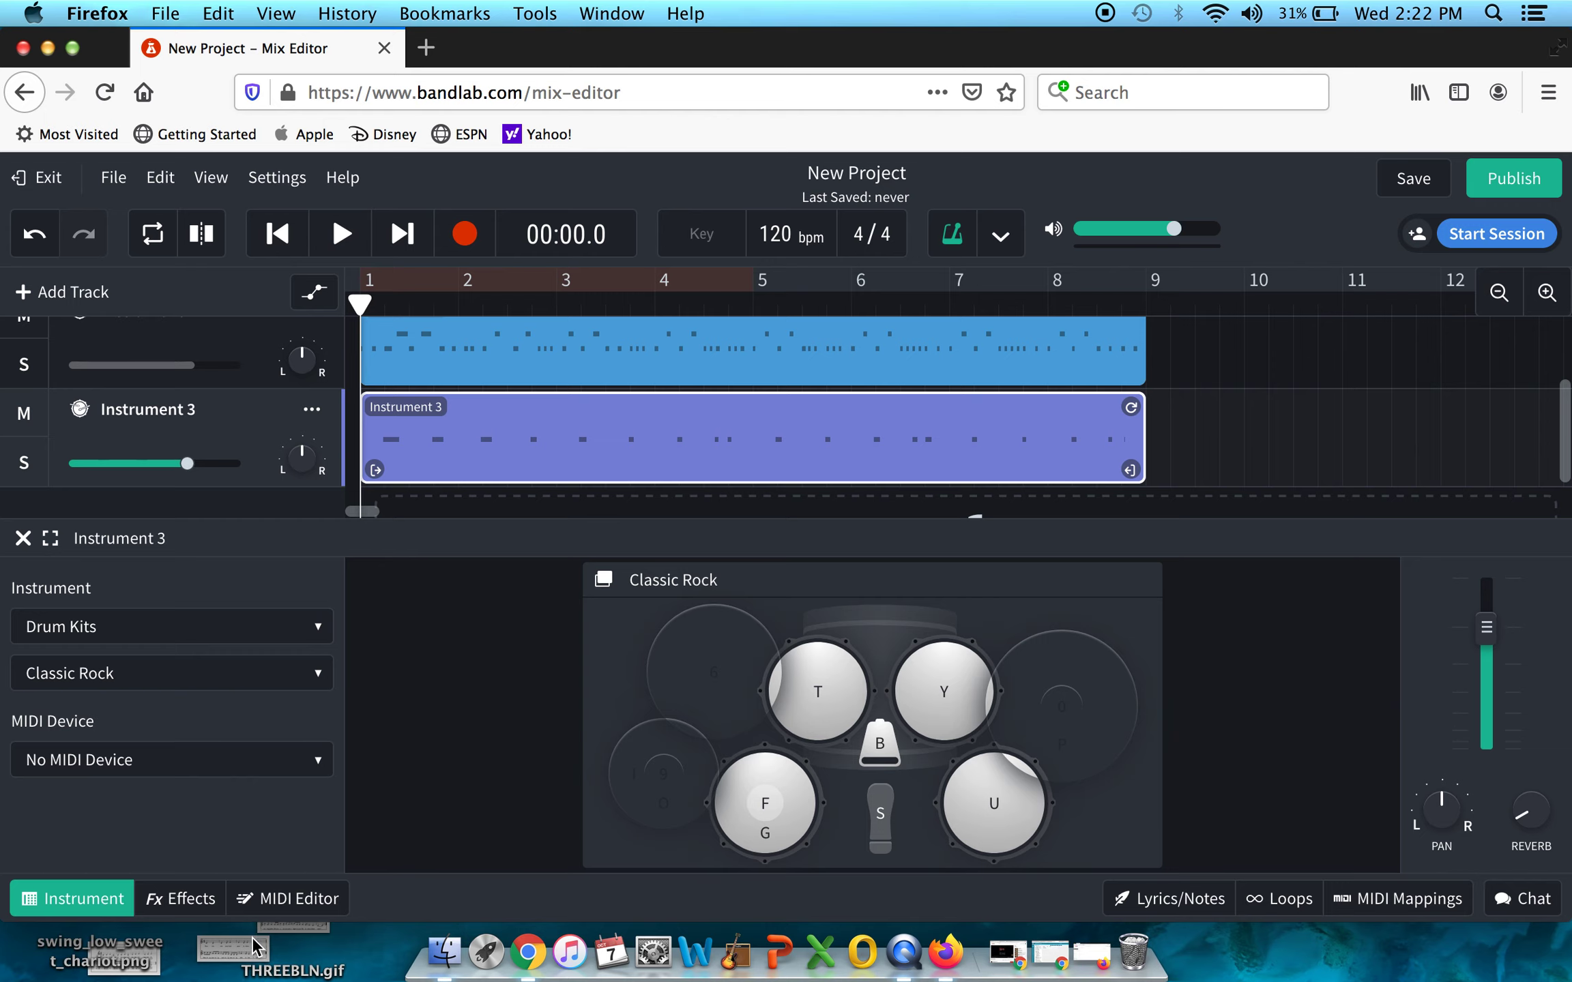
Step: Quantize all snare notes on the third track to 1/8 and play the three-track beat from the start without the metronome
left_click(276, 898)
key("super+a")
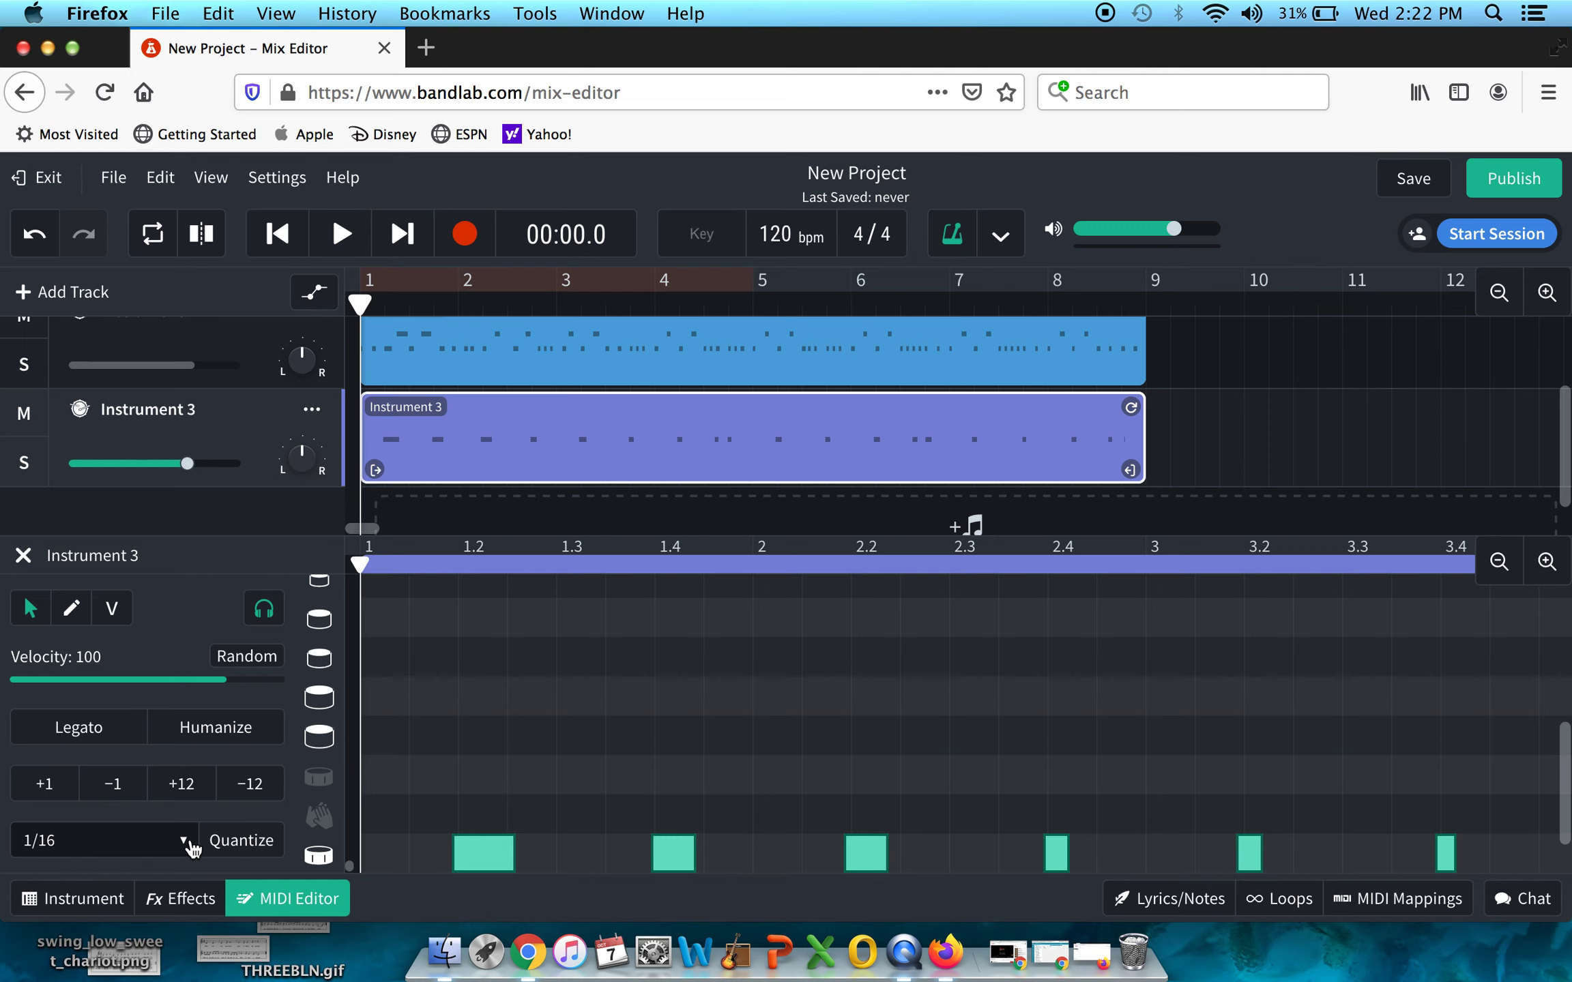
left_click(184, 846)
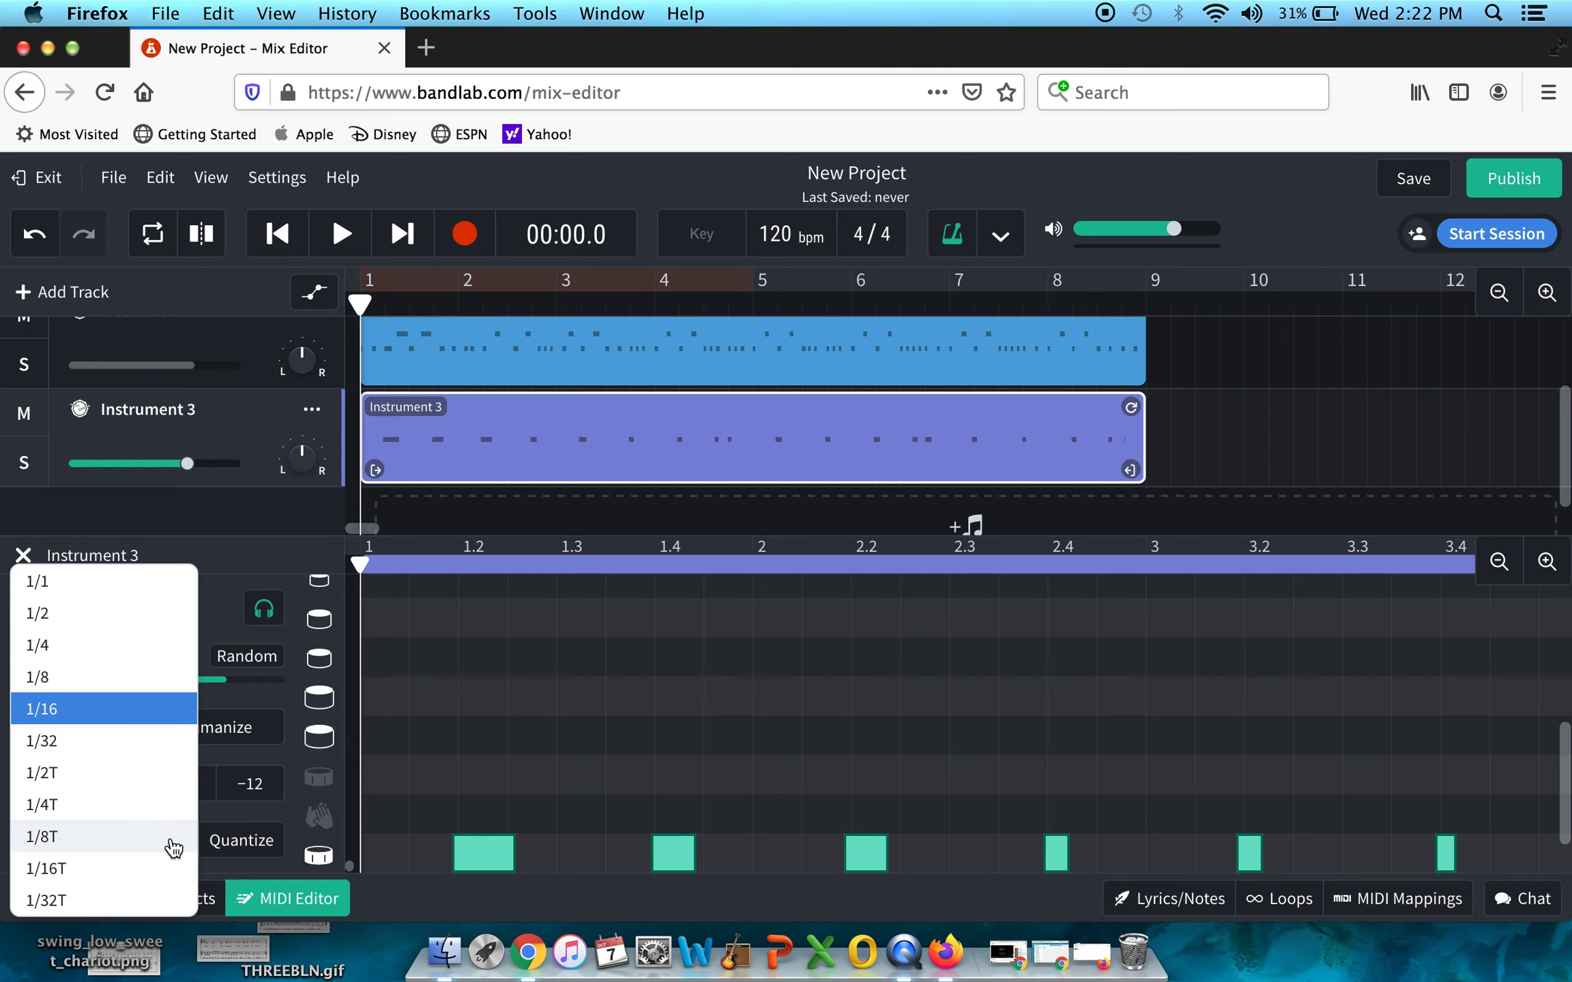
left_click(87, 675)
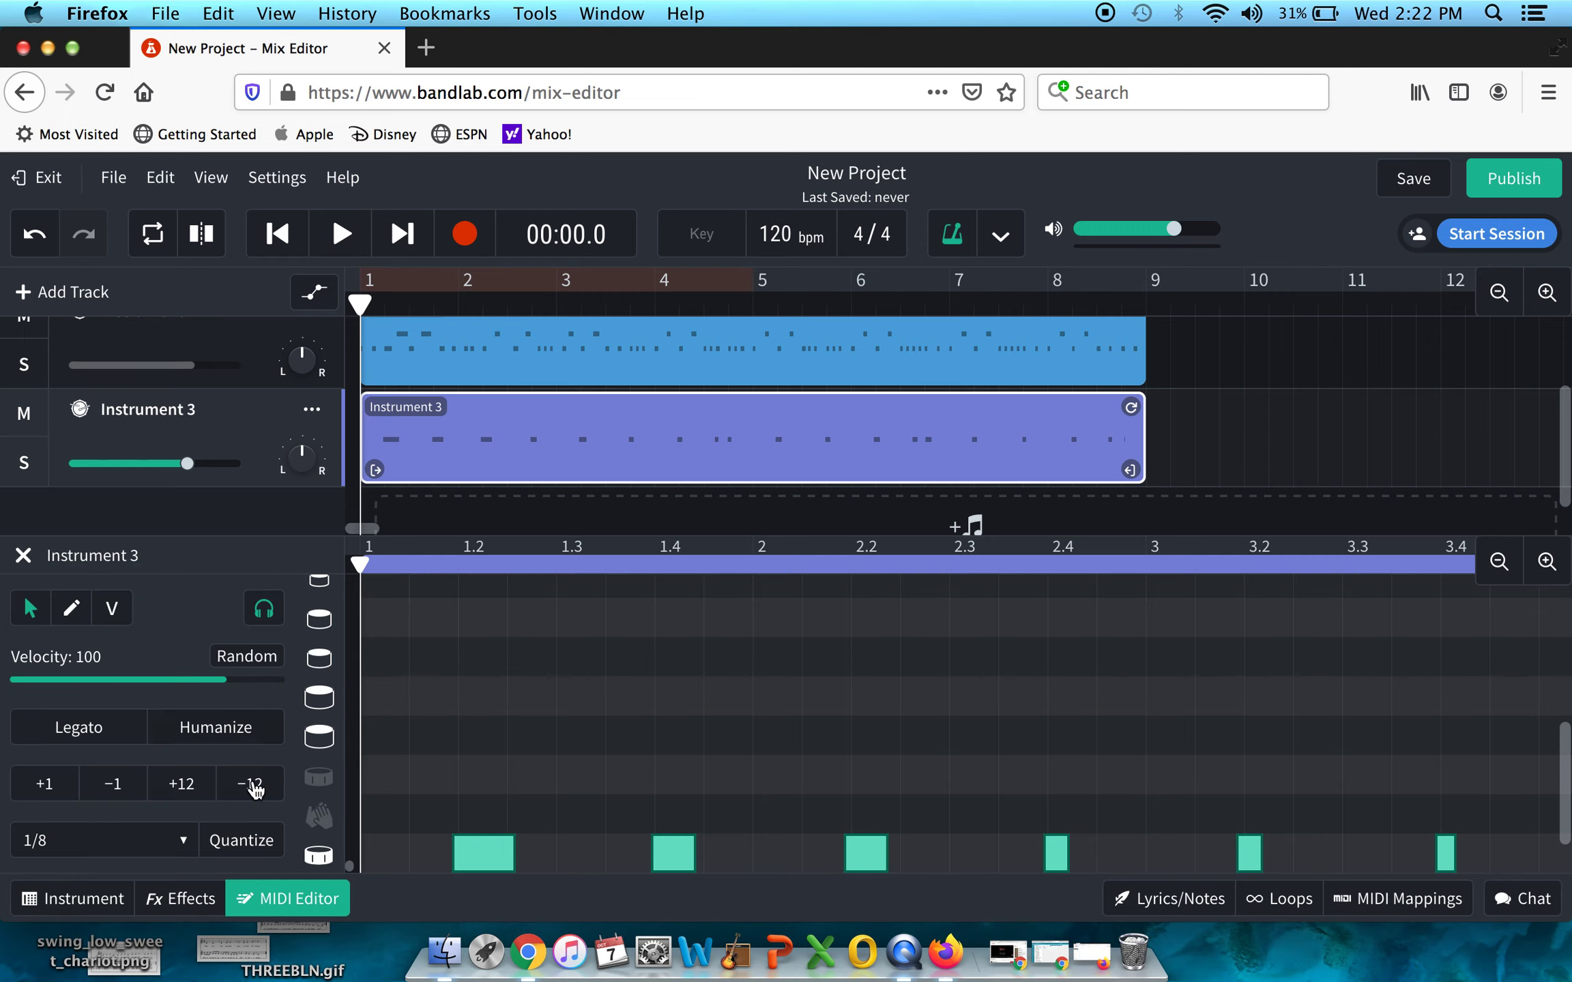
left_click(466, 780)
key("super+a")
left_click(242, 840)
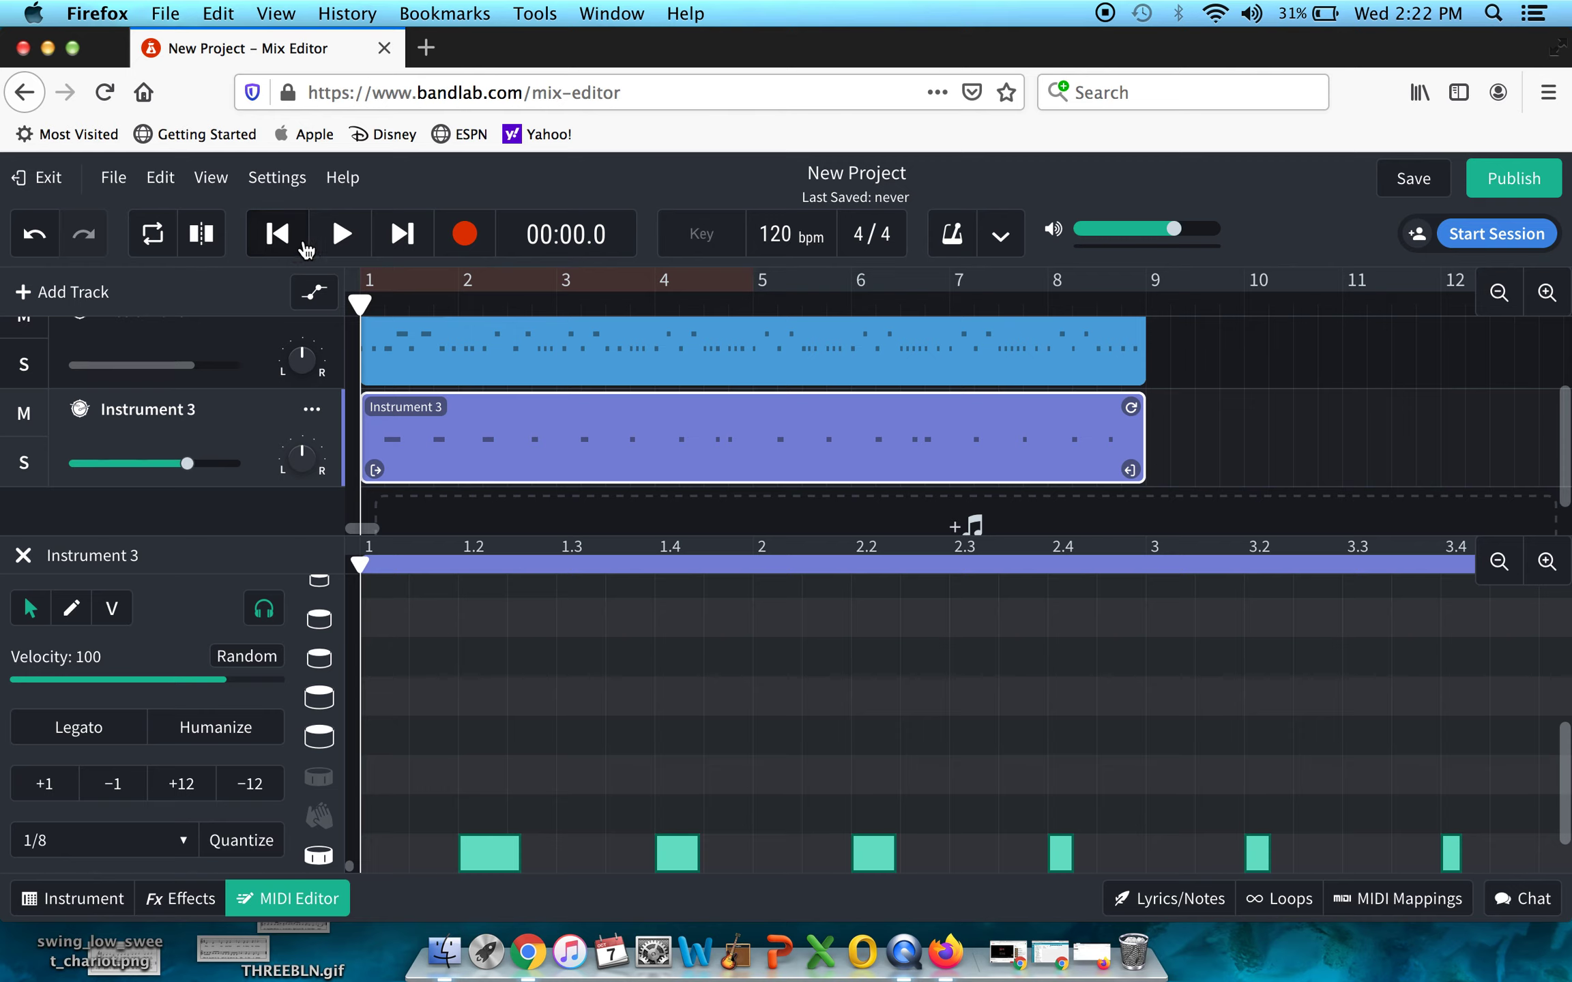
left_click(339, 239)
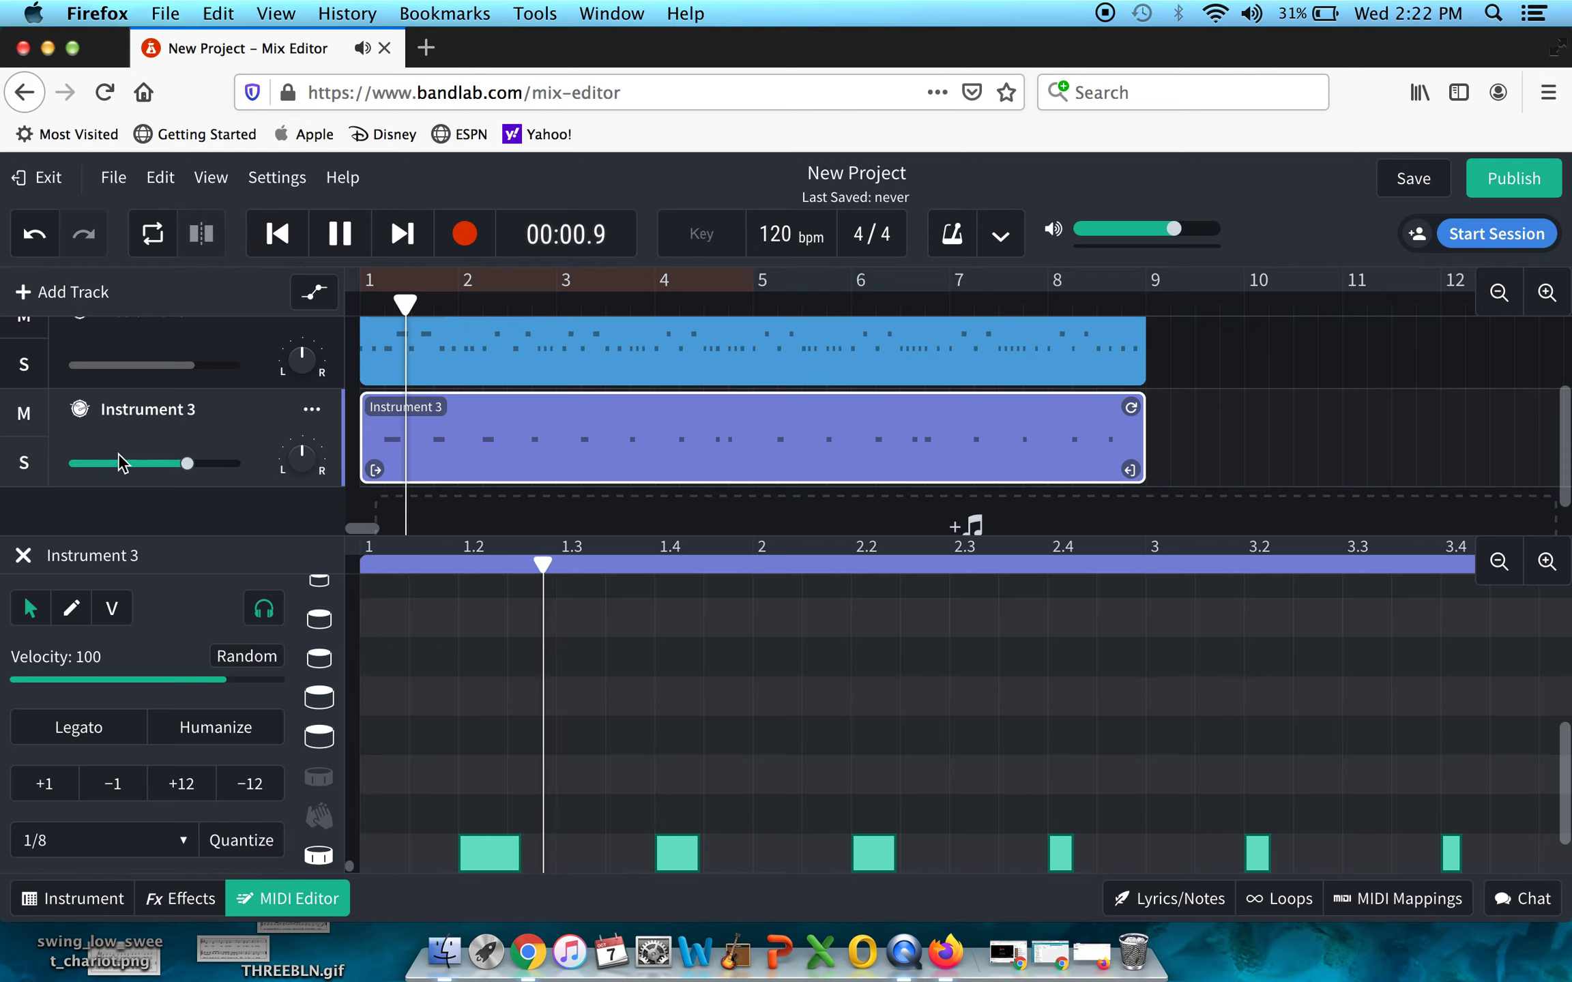
left_click(23, 555)
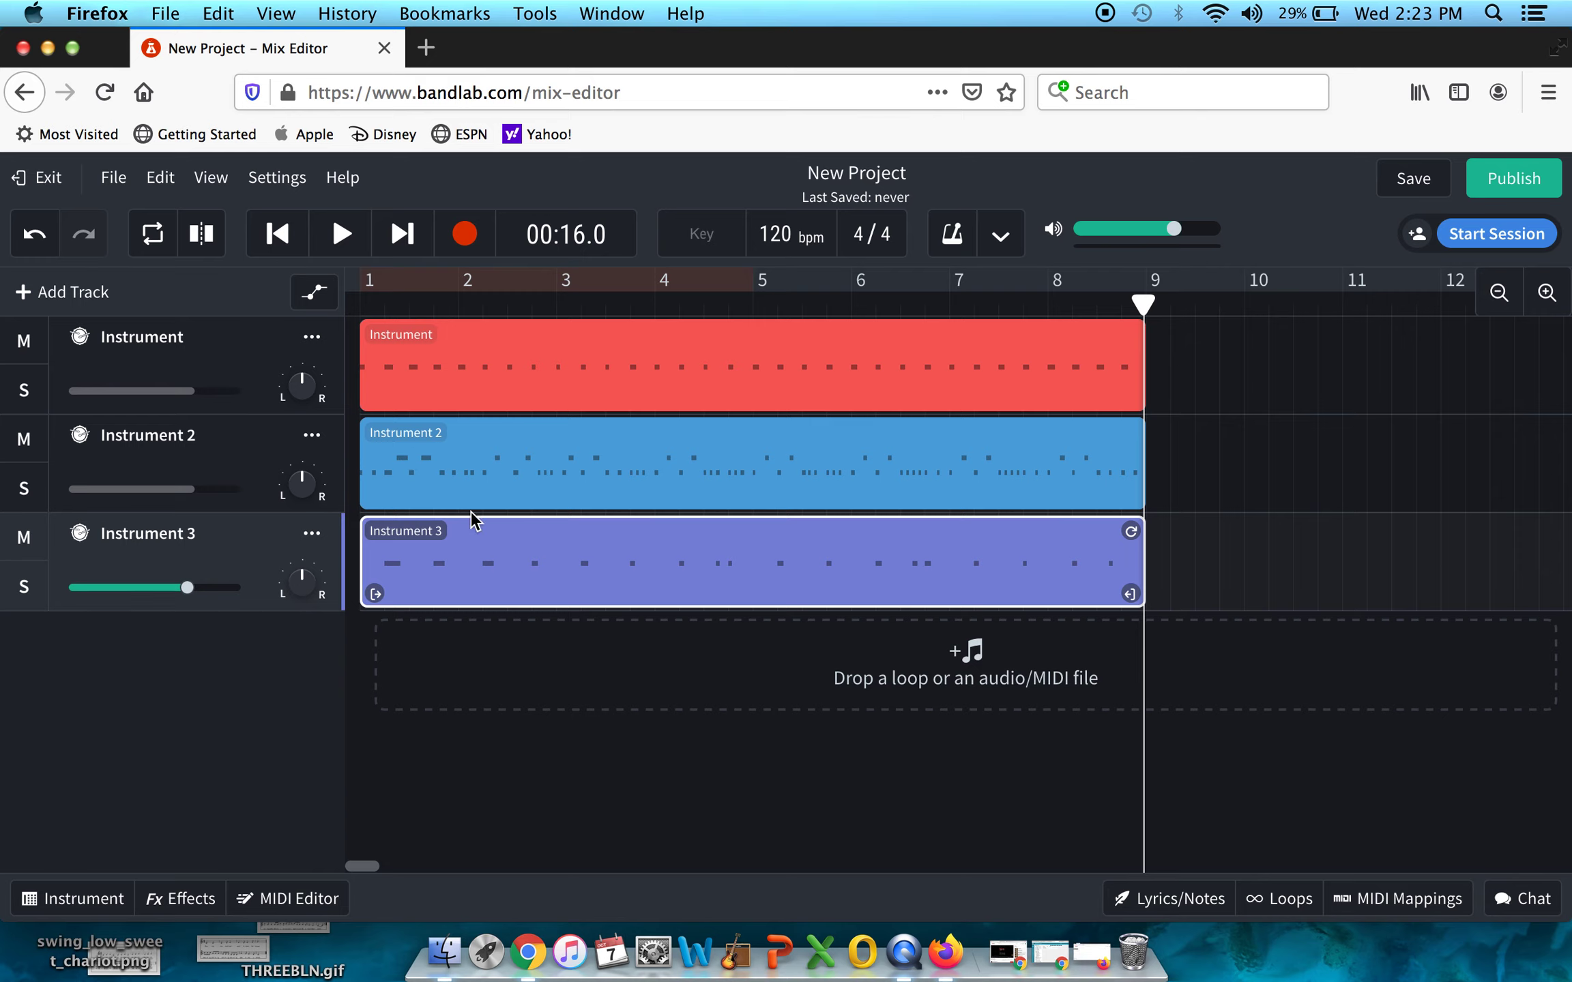
Step: Trim the start of the regions on all three instrument tracks to bar 3
left_click(453, 480)
left_click(462, 376)
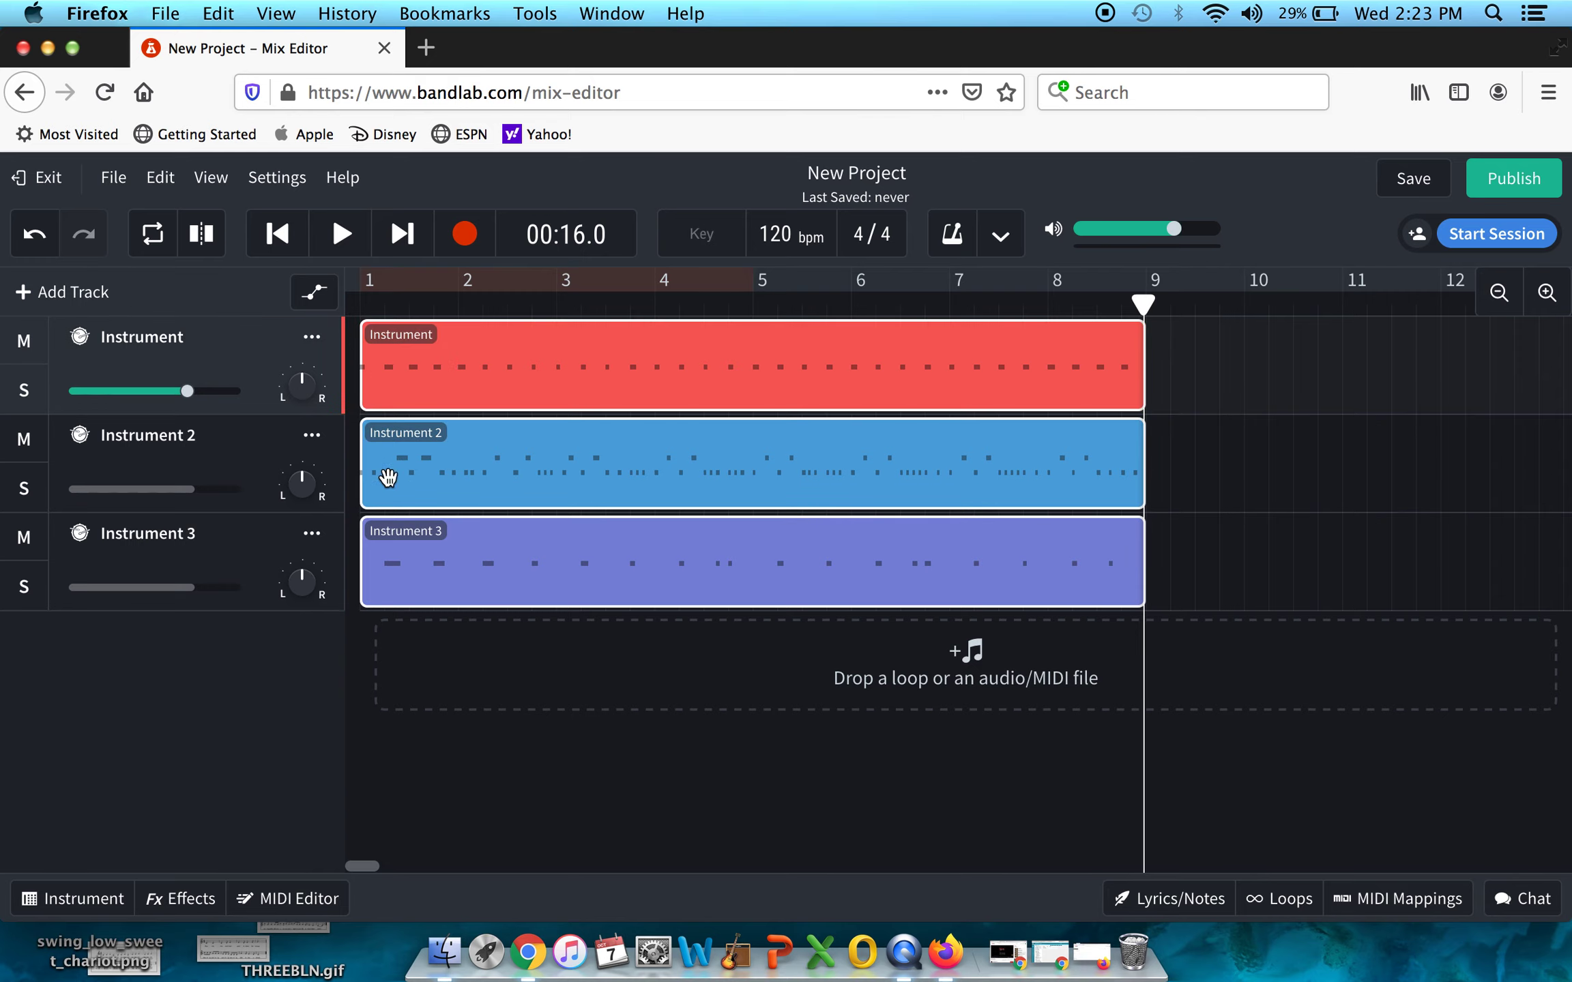
left_click_drag(379, 595, 567, 580)
left_click_drag(365, 496, 563, 496)
left_click_drag(373, 395, 568, 396)
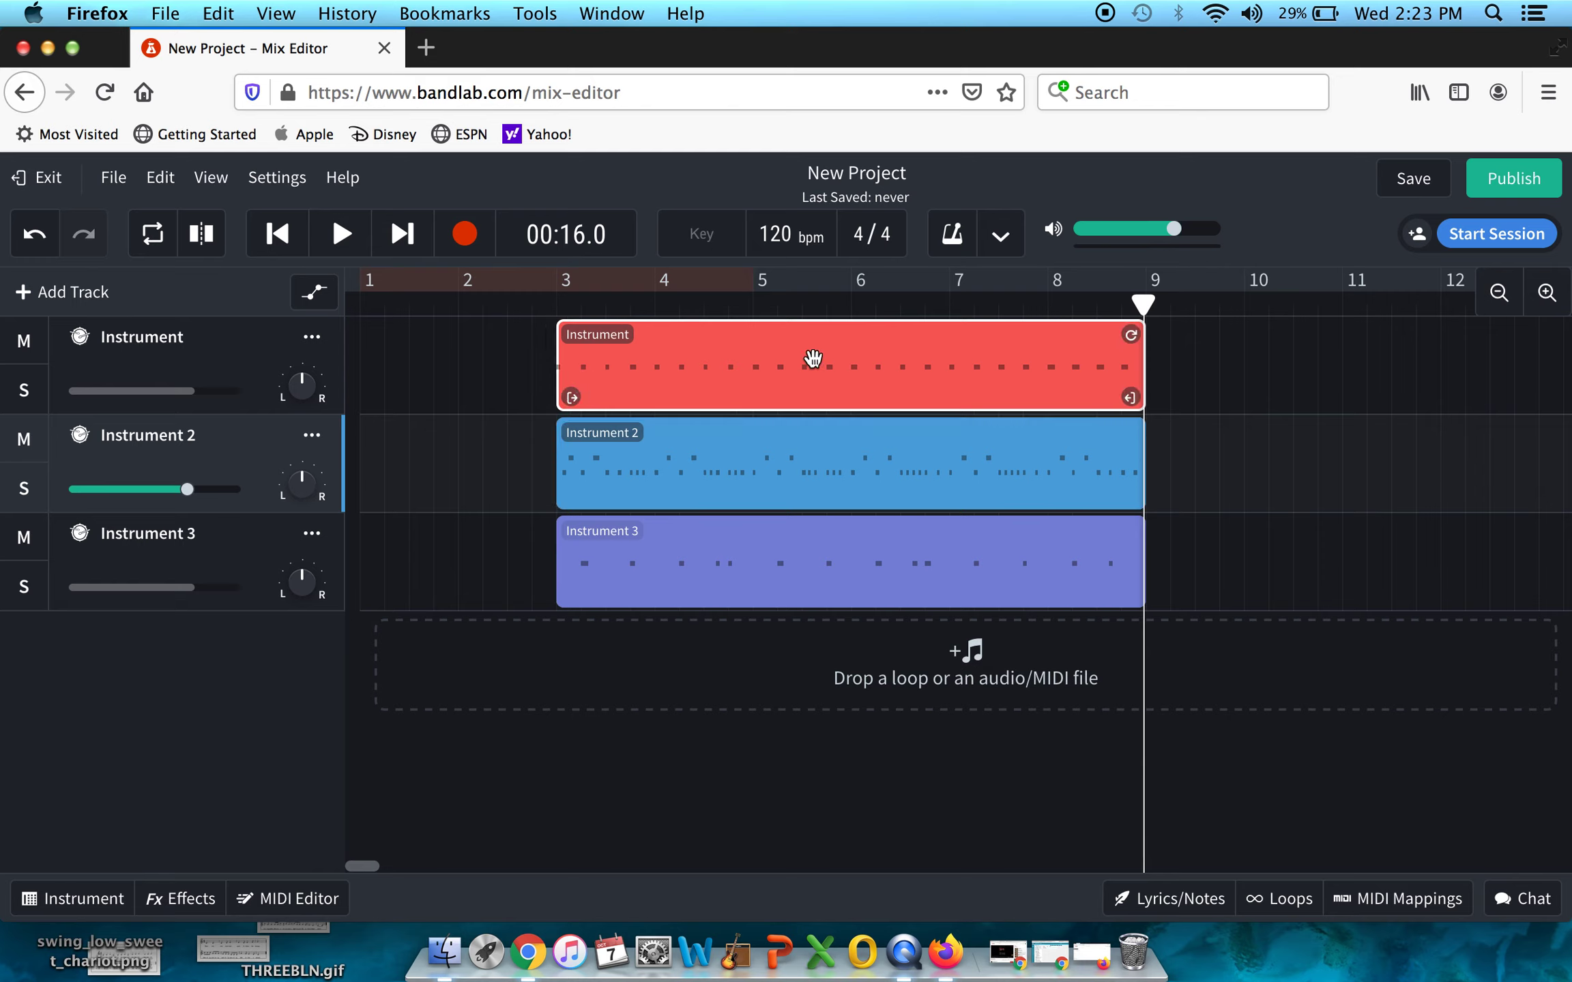
Step: Move the three trimmed regions back so they all start at bar 1
left_click_drag(820, 369, 523, 372)
left_click_drag(604, 474, 408, 474)
left_click_drag(595, 550, 397, 550)
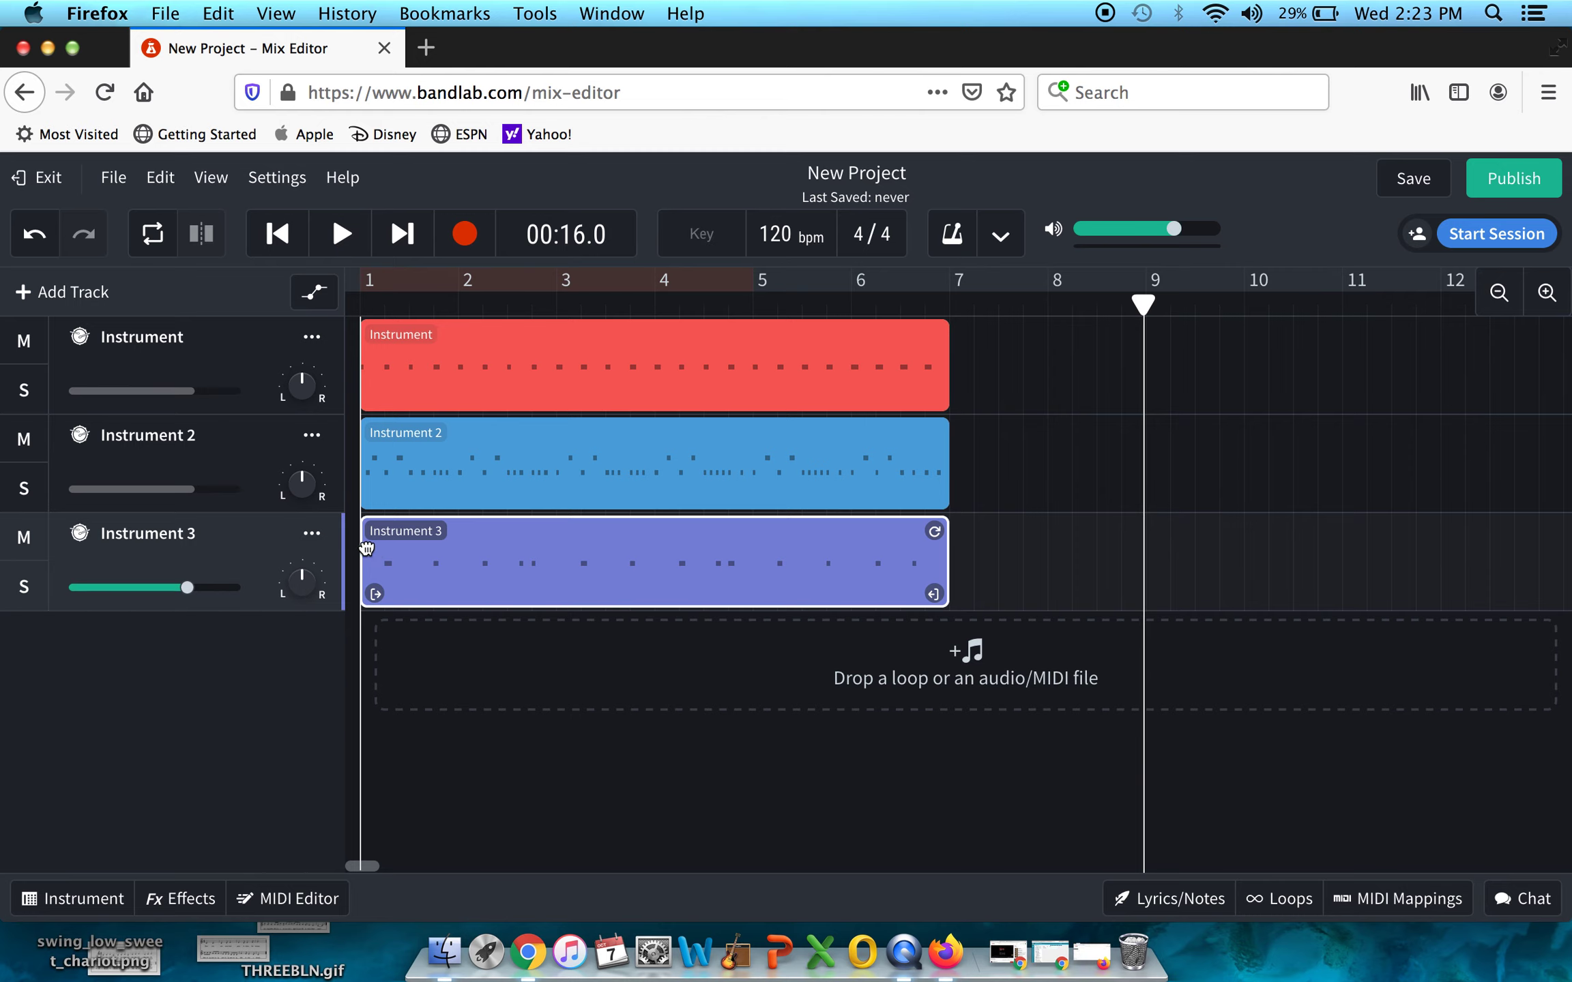
Step: Play the trimmed beat from the start of the project to check the three regions together
left_click(506, 365)
left_click(277, 233)
left_click(340, 234)
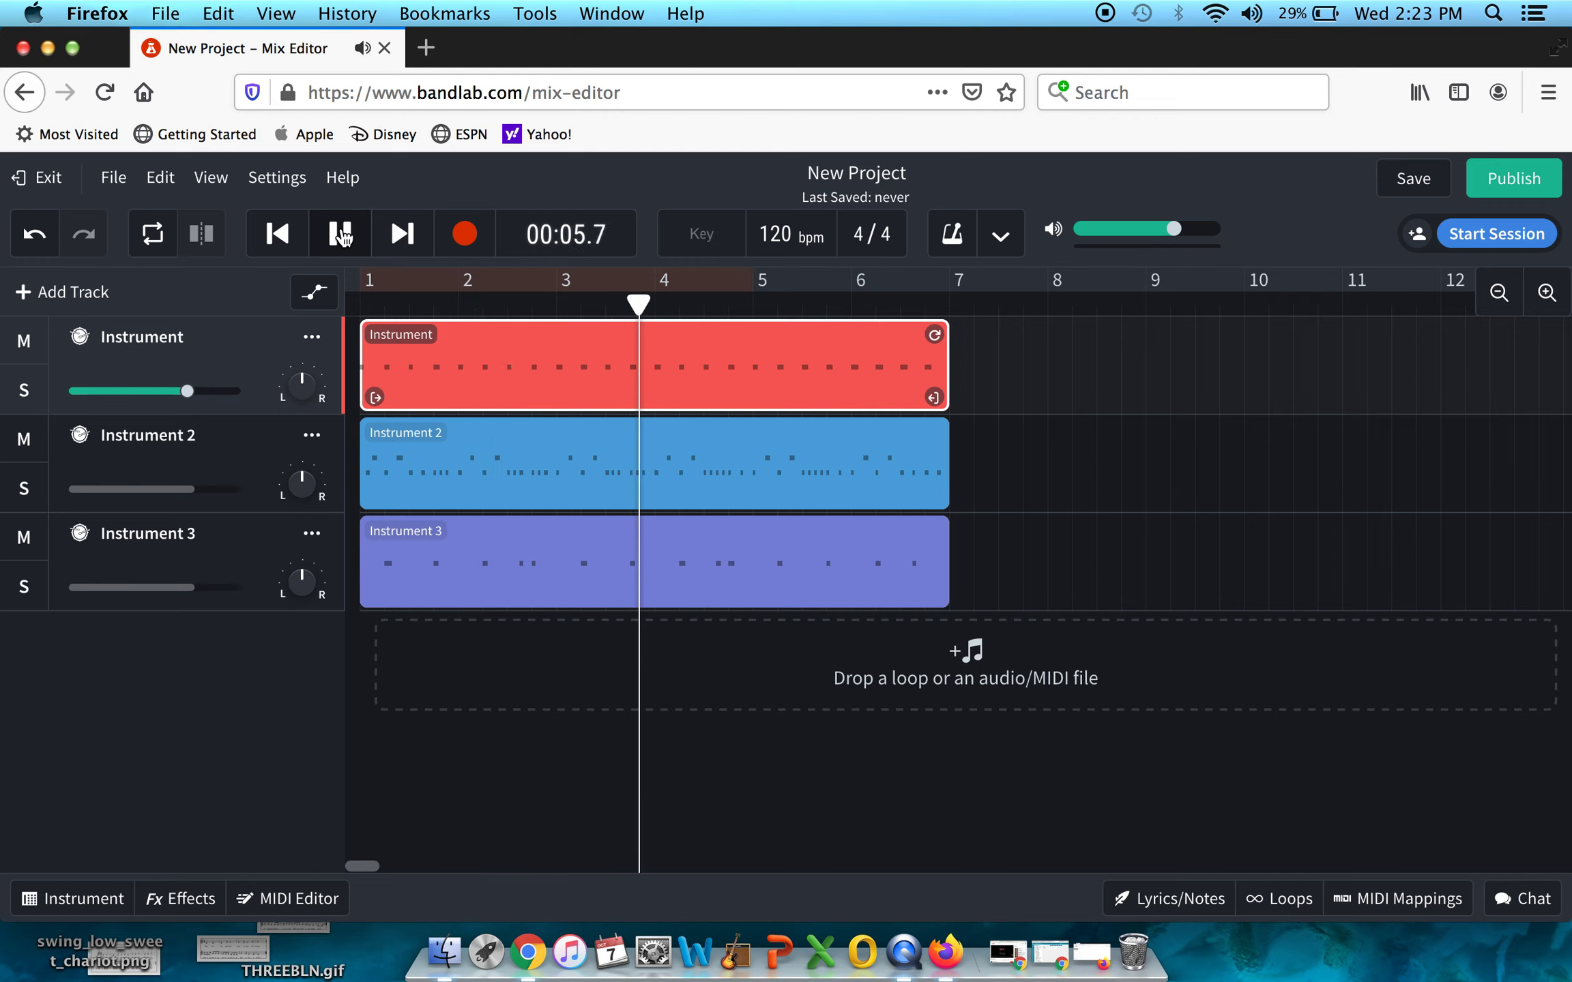
left_click(341, 234)
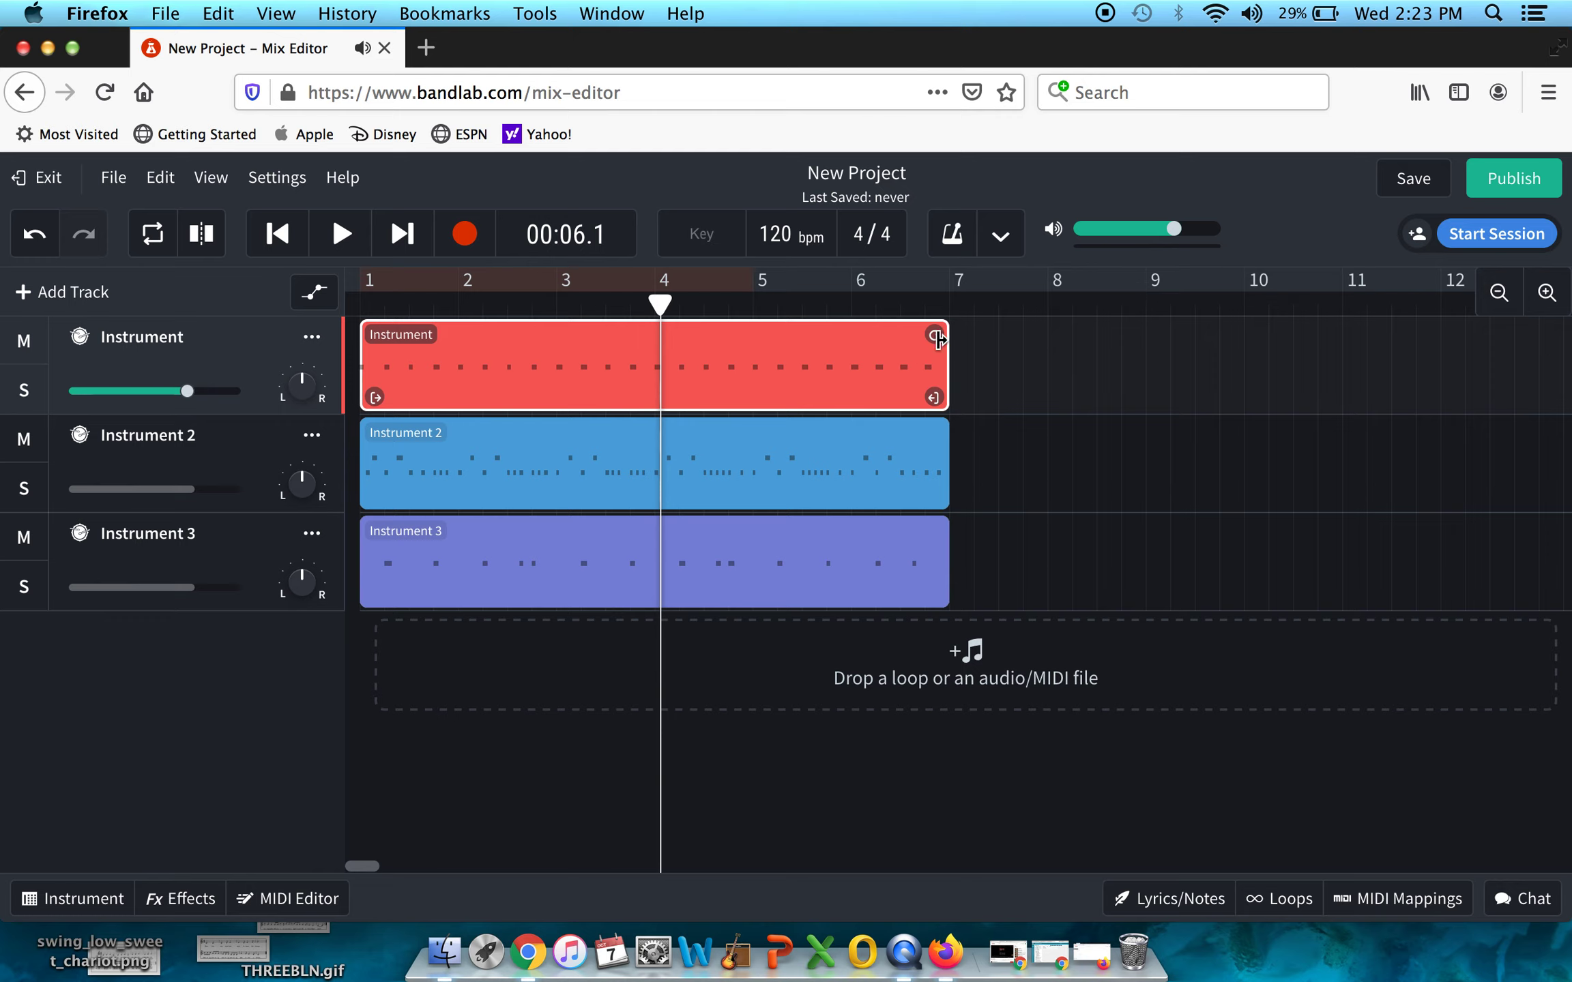
Step: Loop the regions on all three tracks so each one extends to bar 9
left_click_drag(936, 334, 1136, 319)
left_click(934, 437)
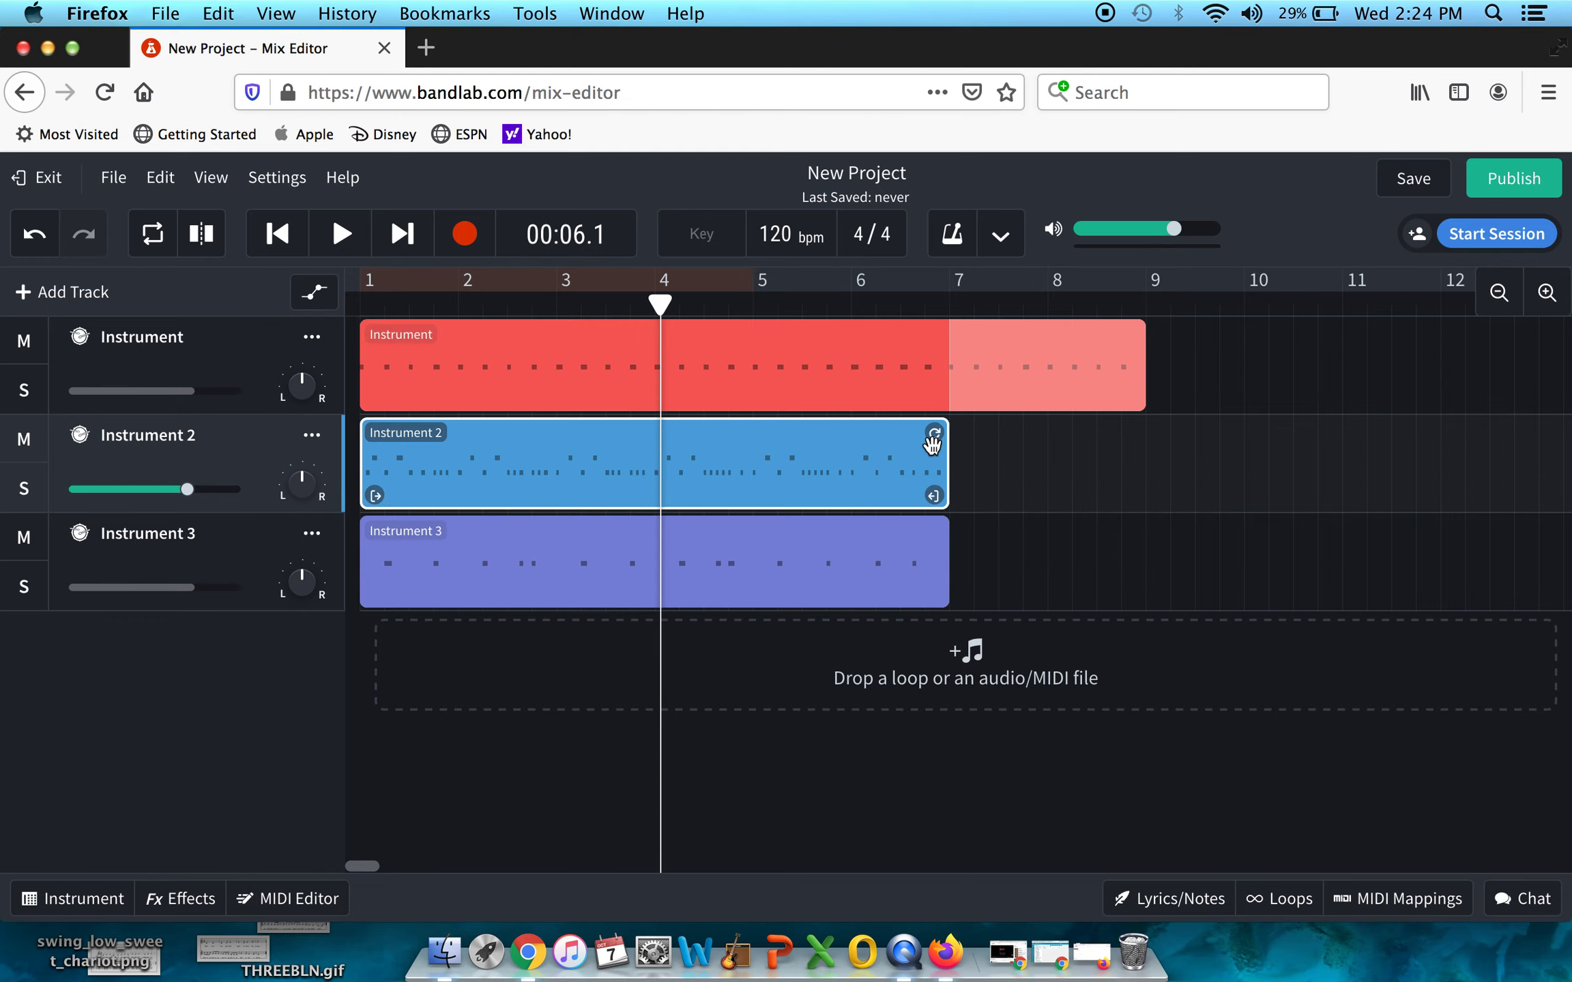
left_click_drag(935, 437, 1021, 438)
left_click_drag(796, 453, 718, 453)
left_click_drag(937, 434, 1130, 442)
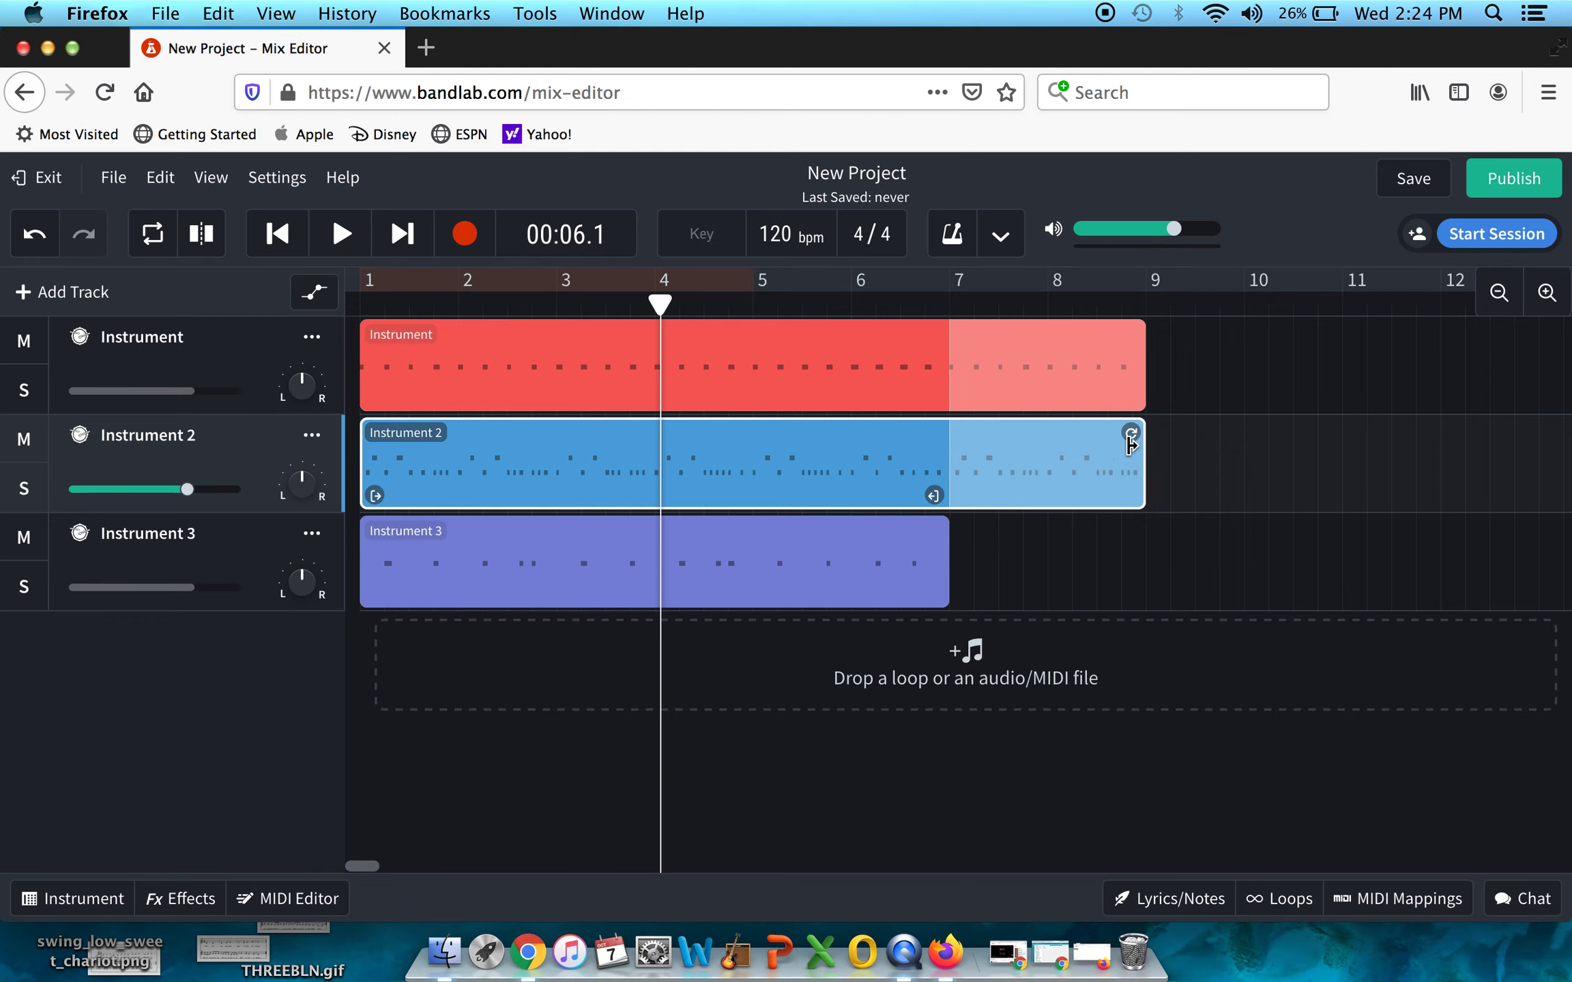
left_click(876, 556)
left_click_drag(938, 532, 1130, 532)
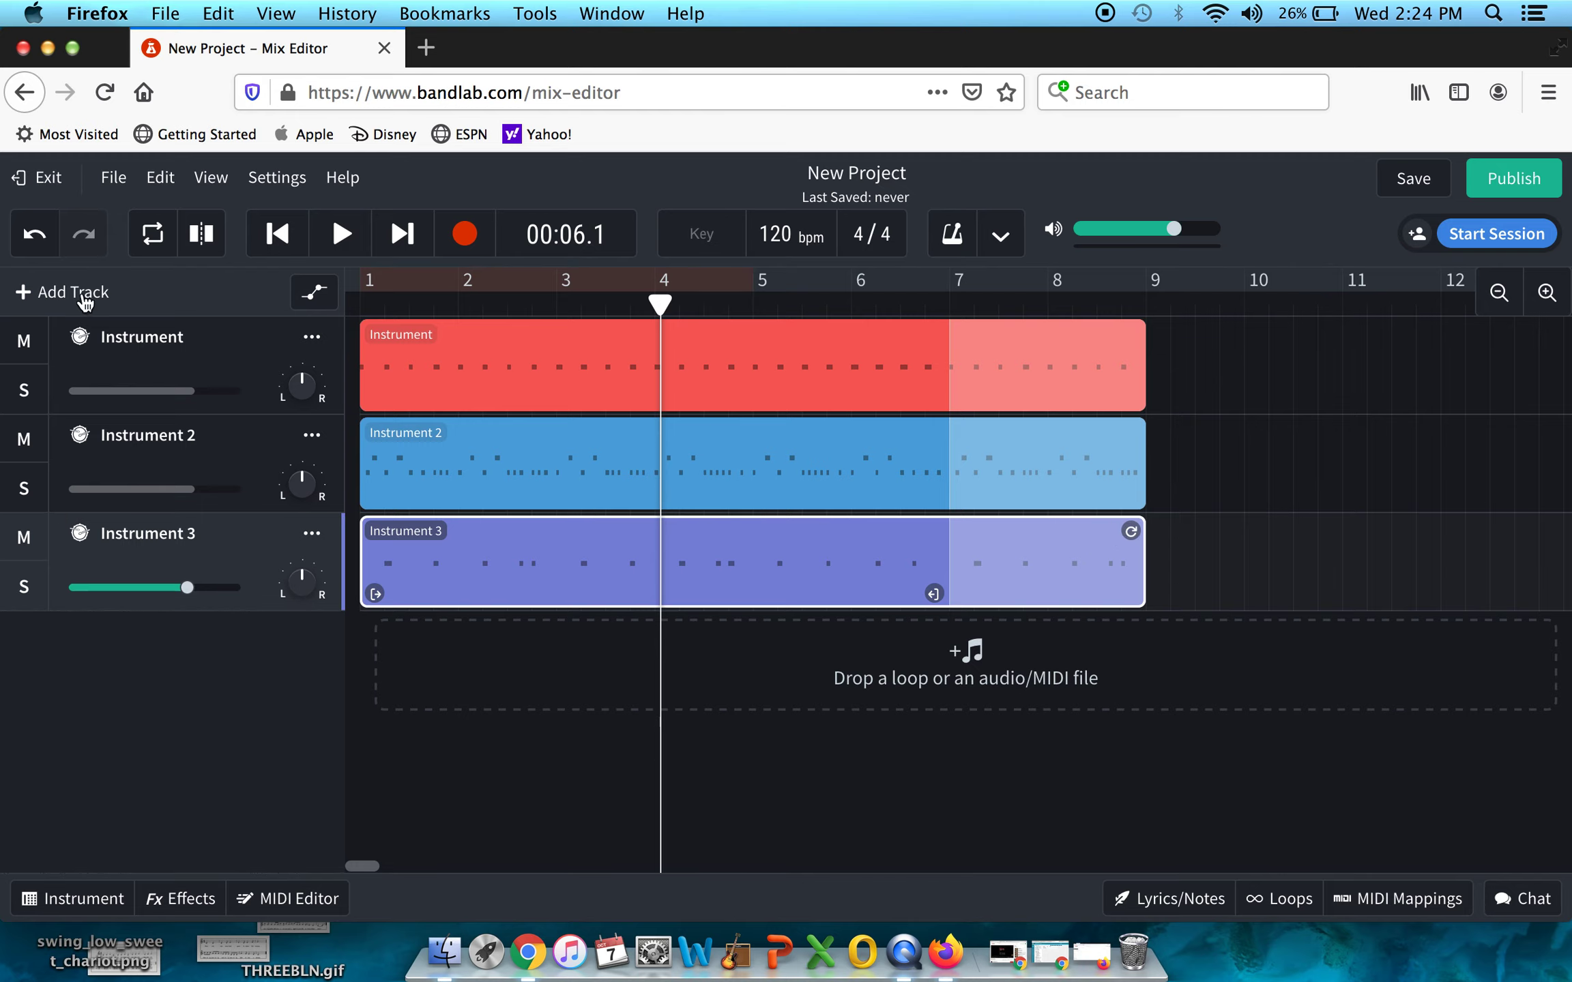
Step: Add a fourth instrument track and set its instrument to the Classic Rock kit from Drum Kits
left_click(47, 293)
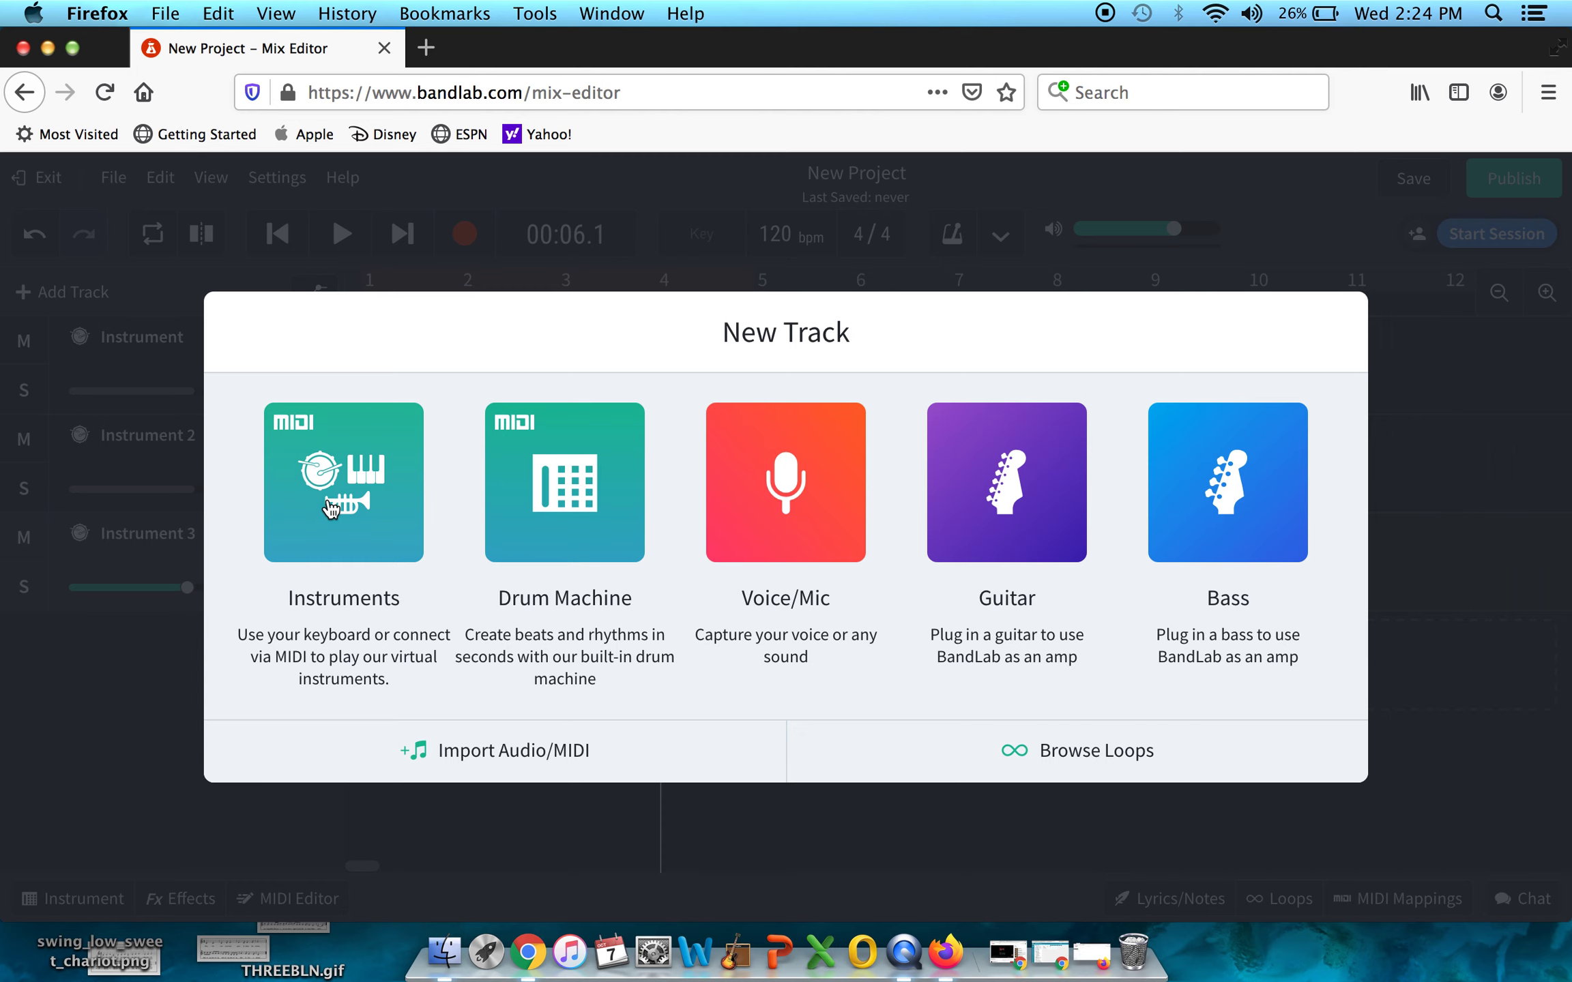
left_click(383, 520)
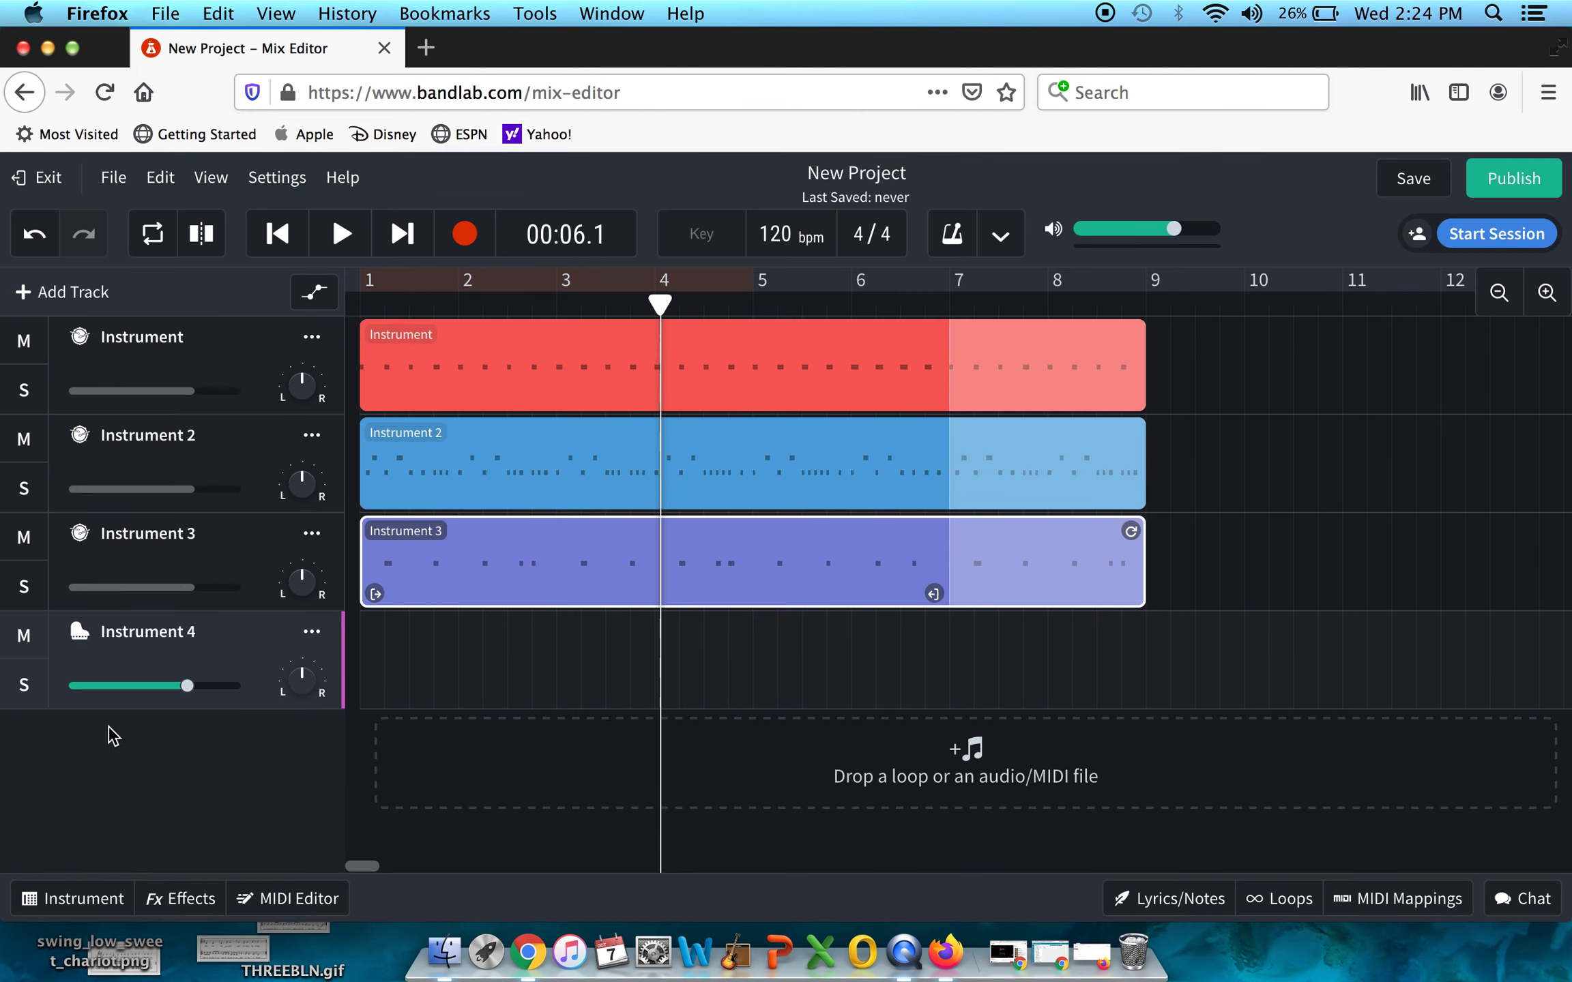
left_click(75, 635)
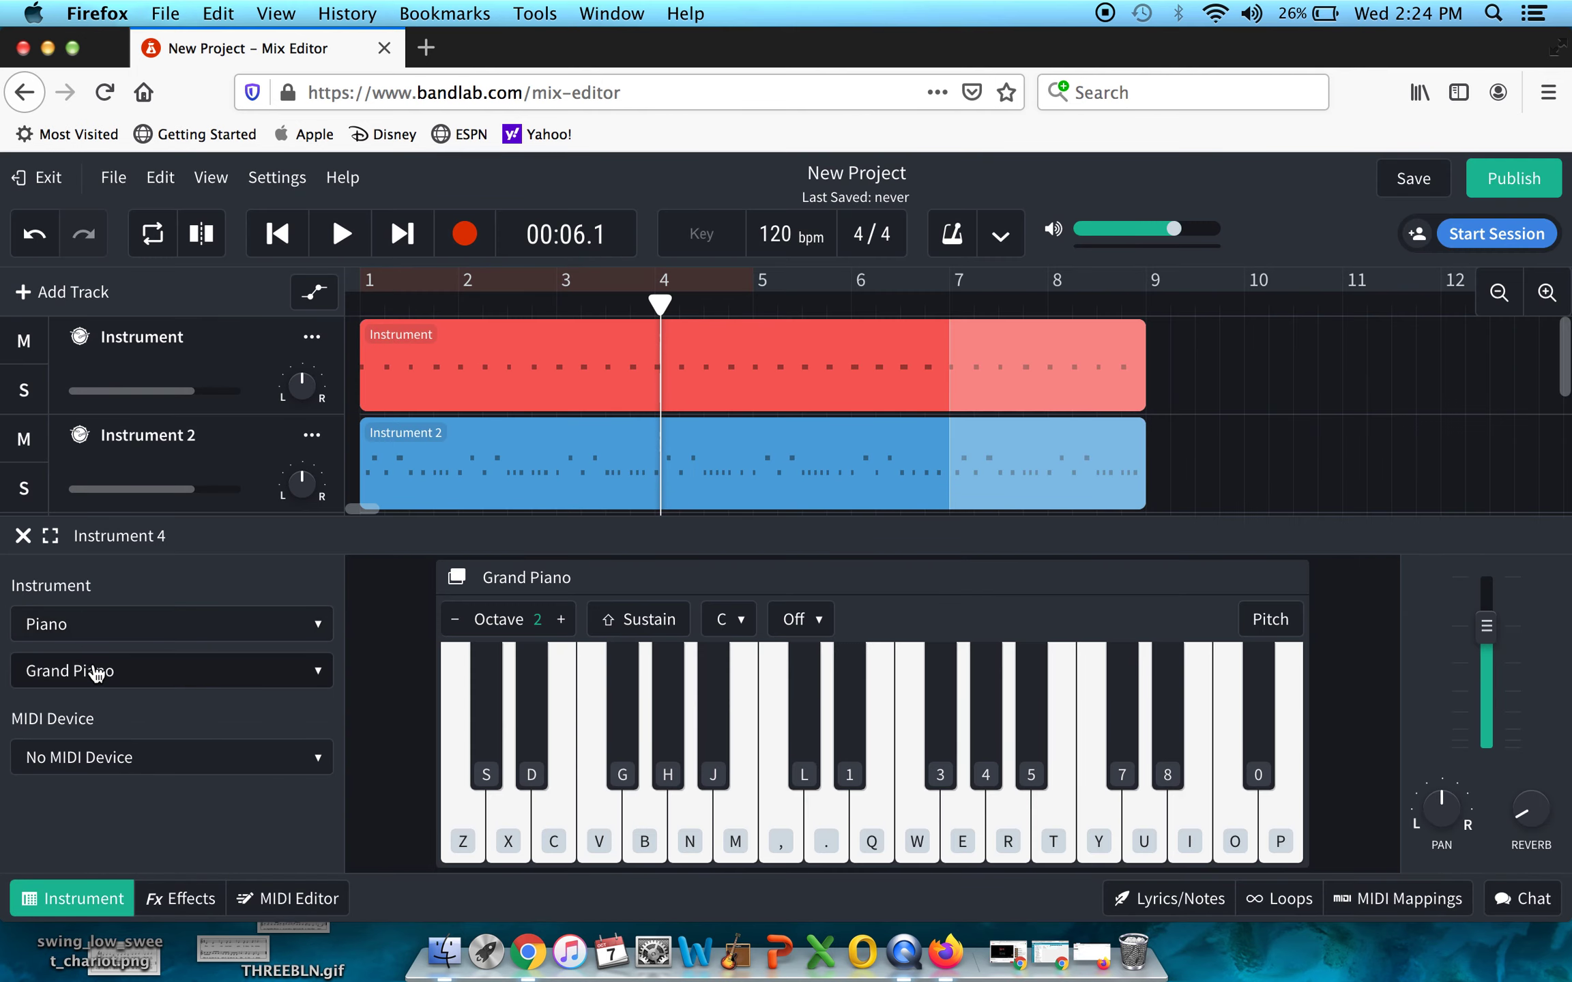
left_click(89, 633)
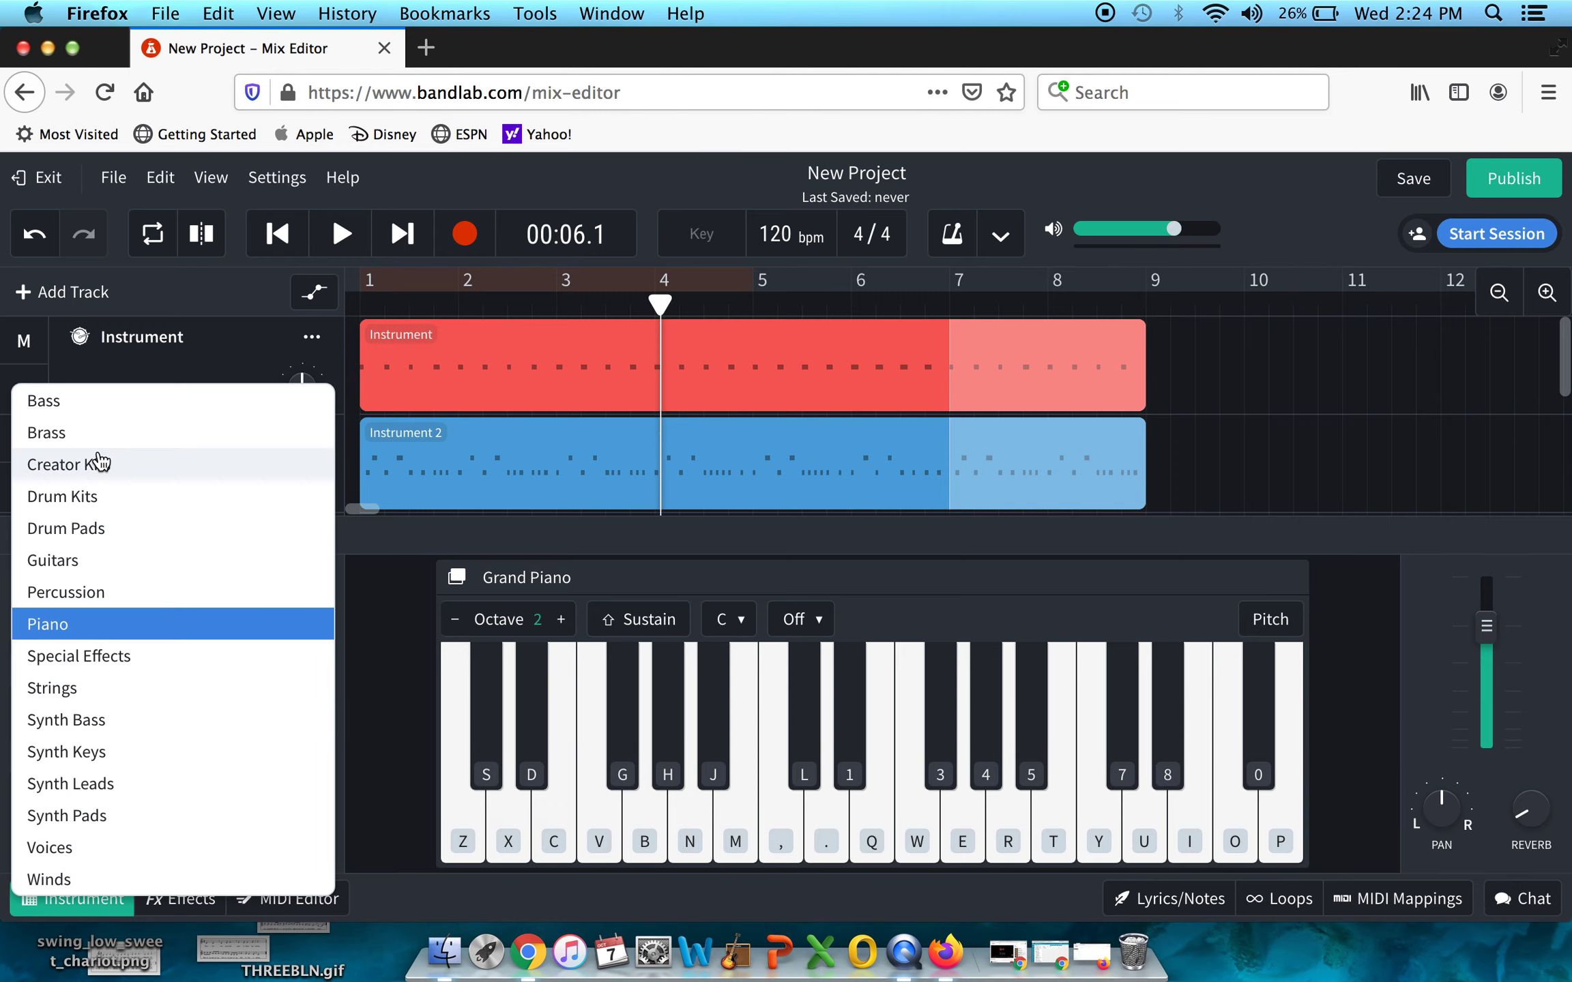
left_click(92, 506)
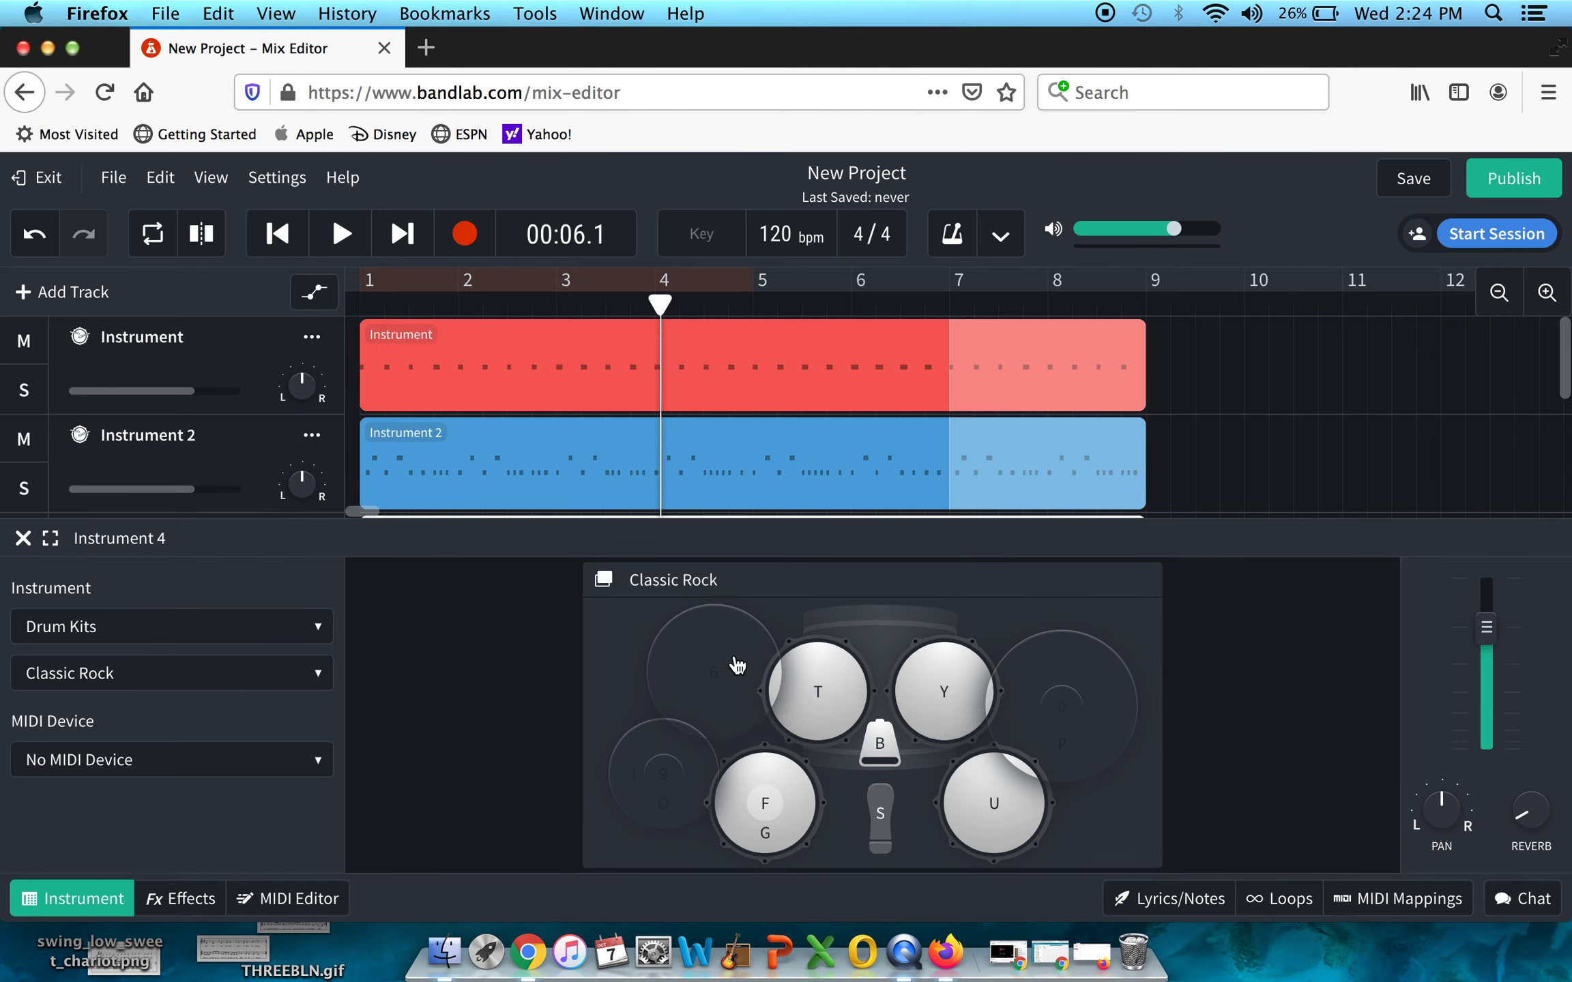
Step: Audition the cowbell and the two upper toms of the fourth track's kit
left_click(881, 748)
left_click(881, 747)
left_click(941, 704)
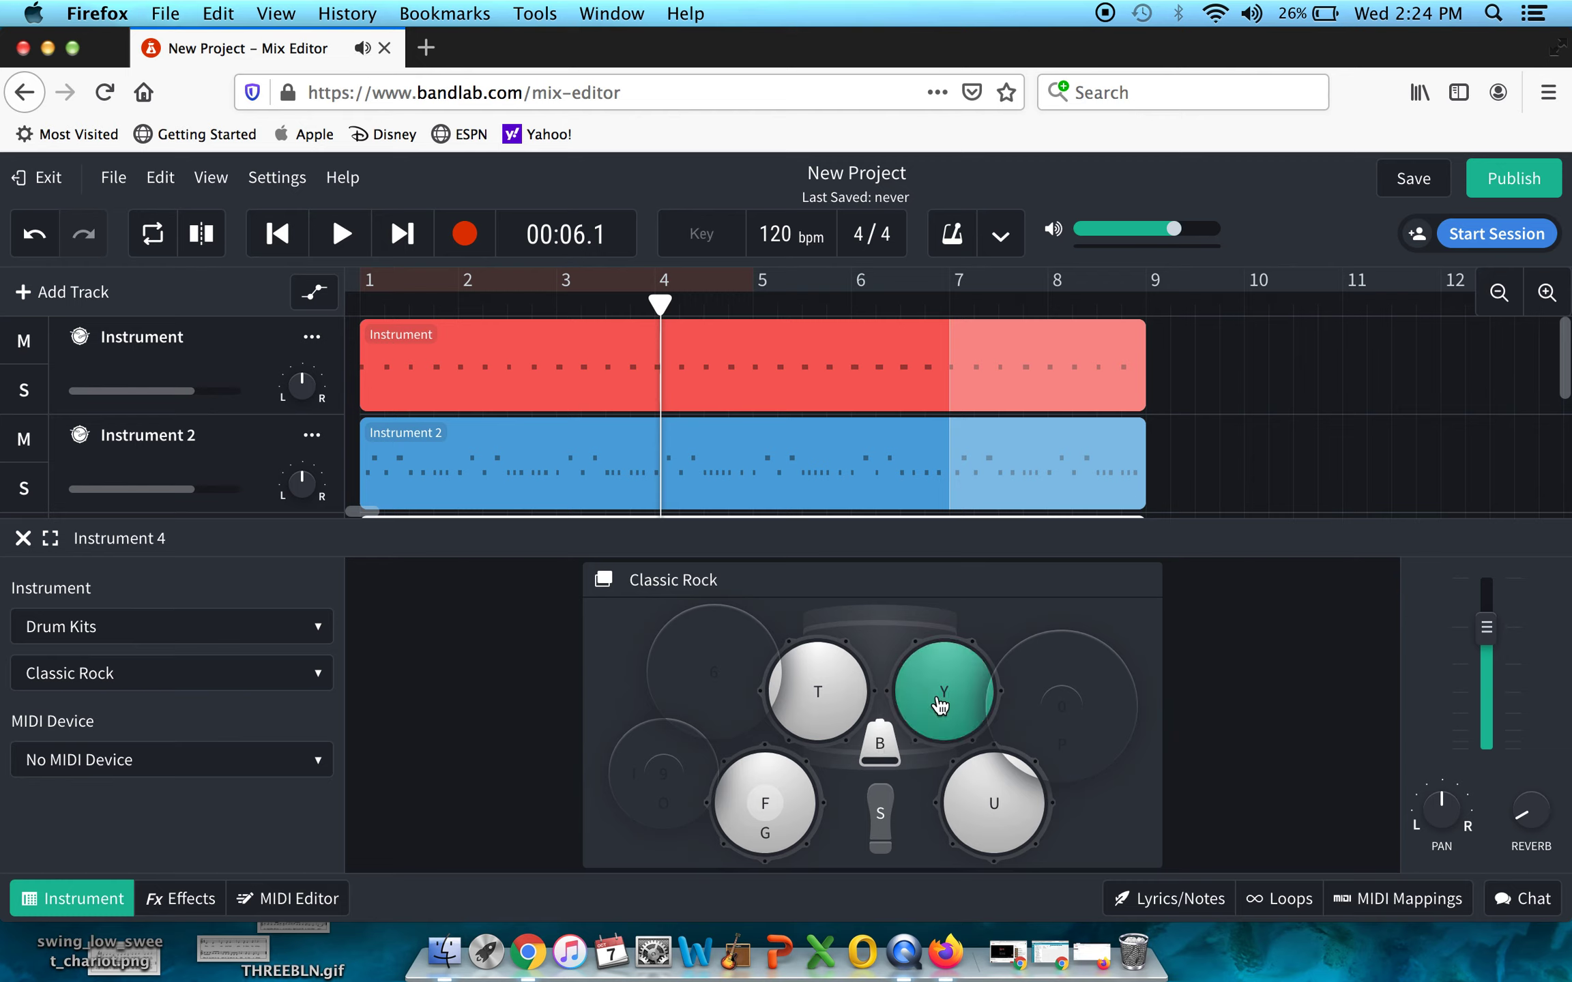
left_click(814, 700)
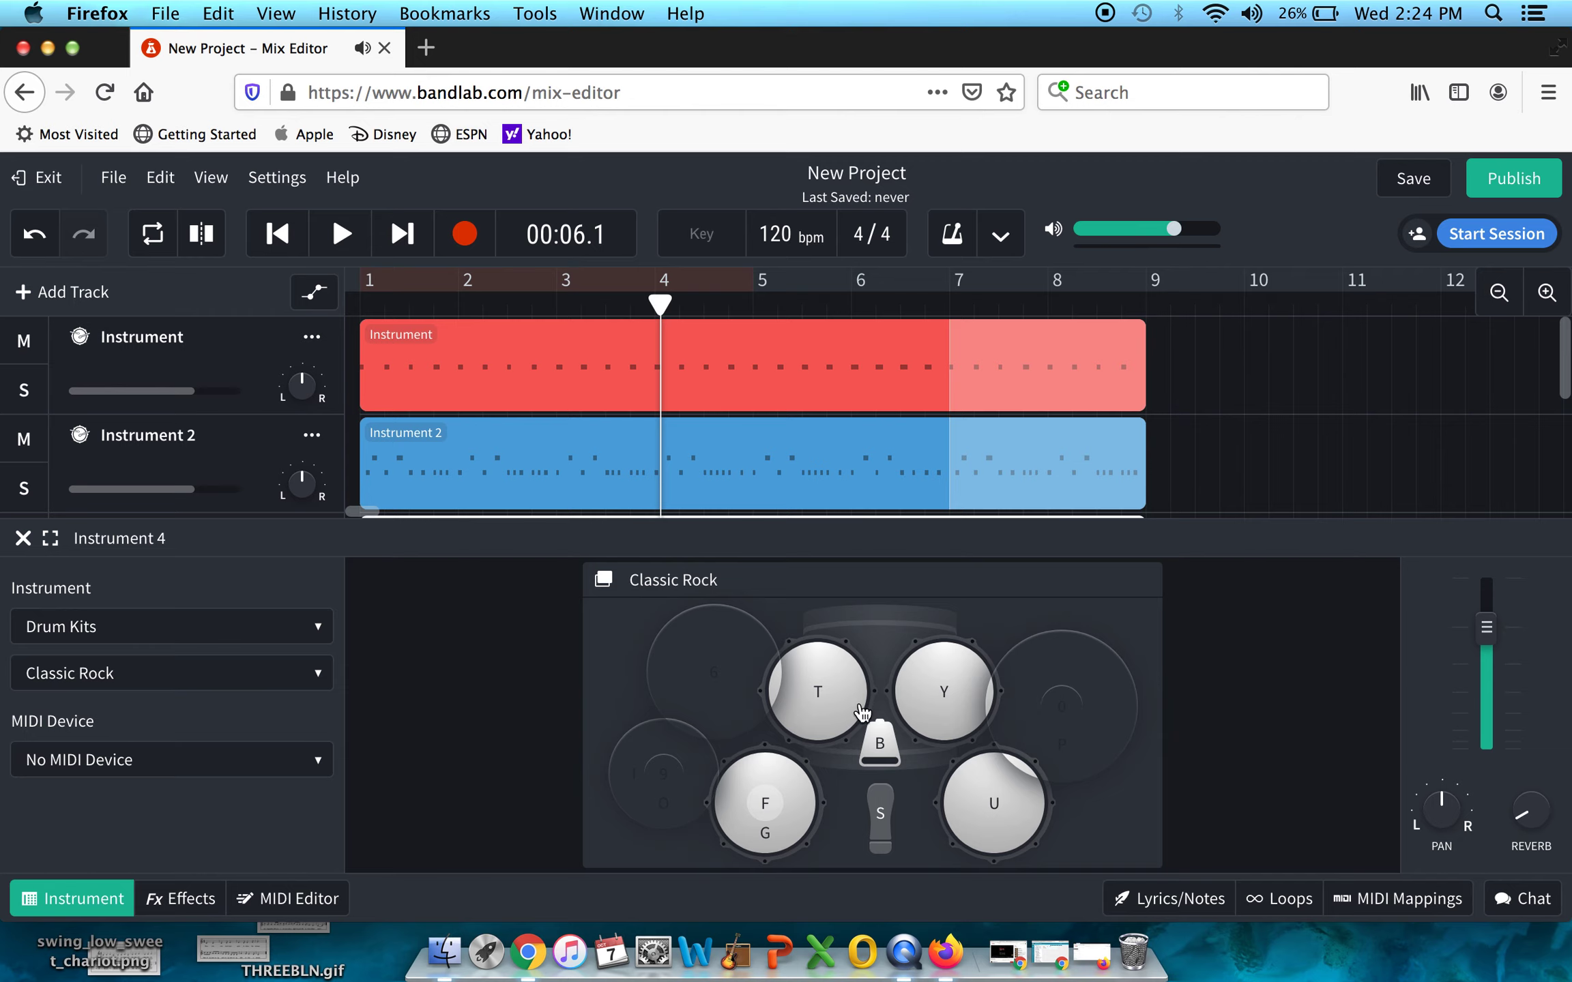
left_click(886, 763)
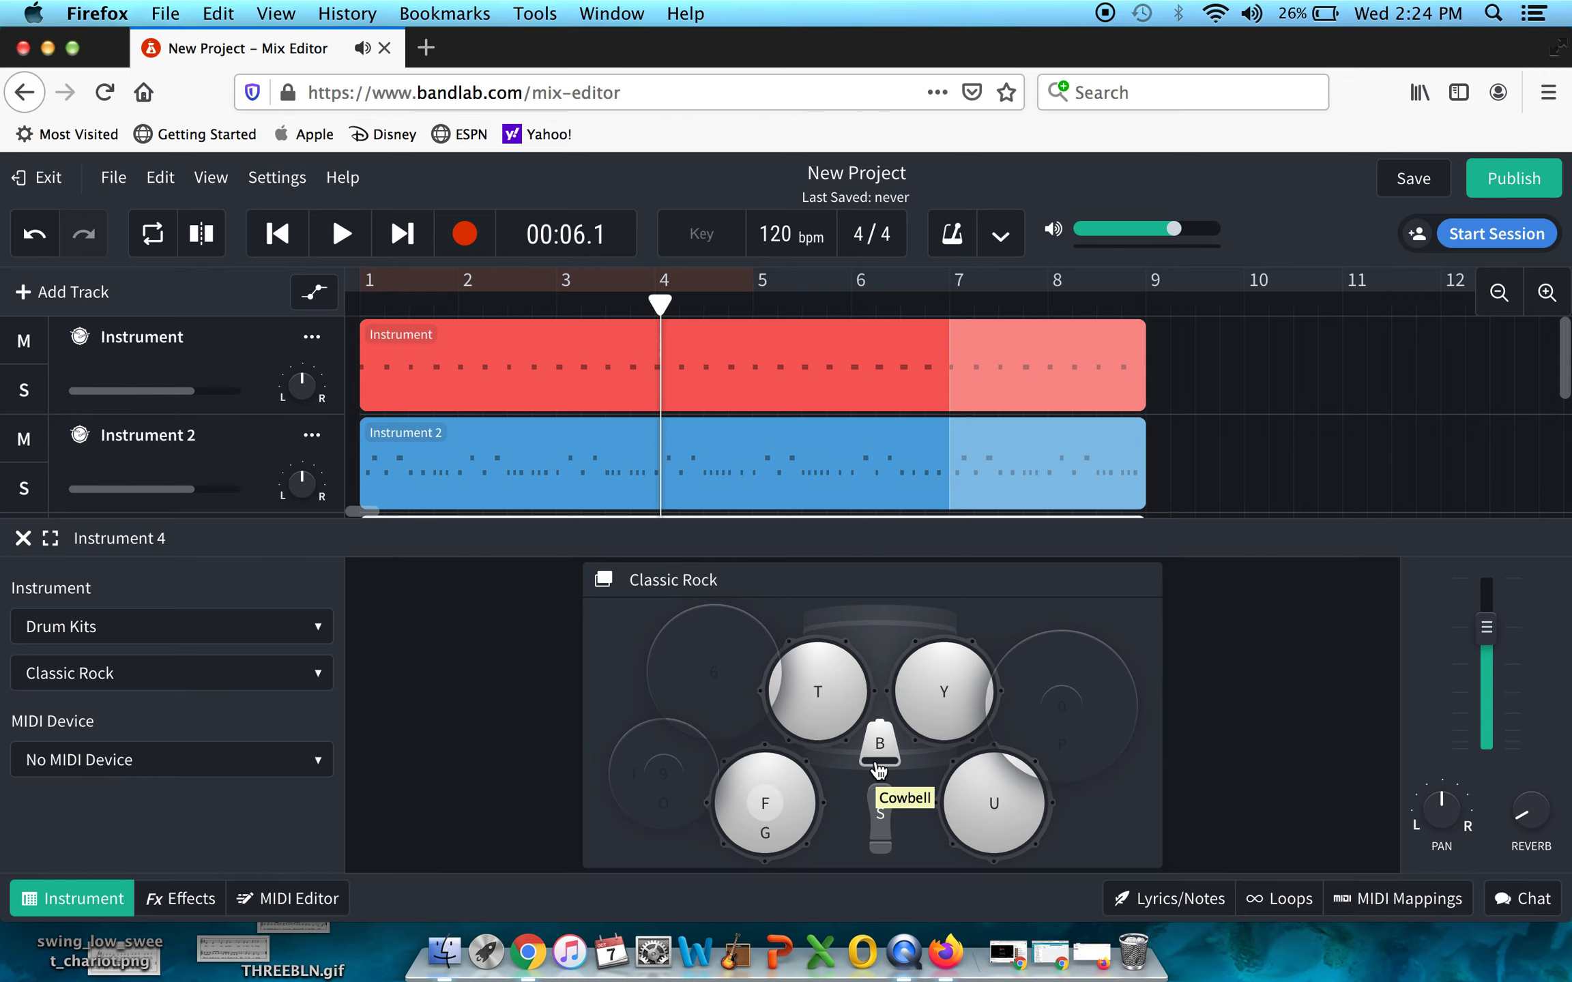
key("b")
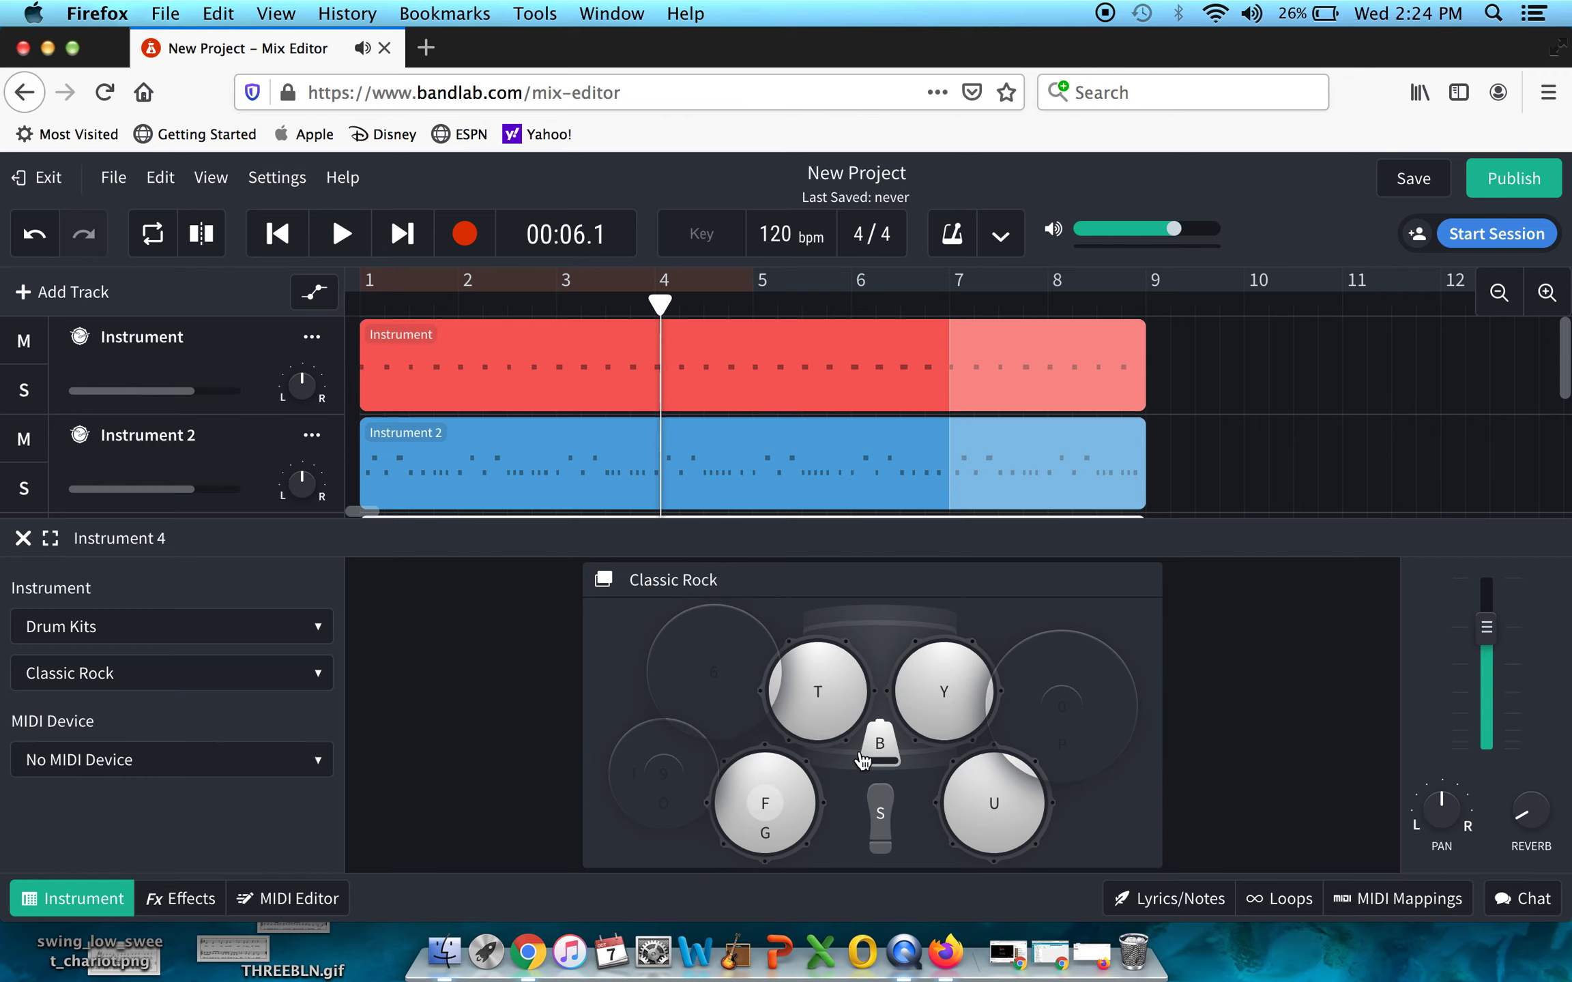
Step: Record a cowbell part of about eight bars on the fourth track, starting at bar 1
scroll(425, 368, "down", 3)
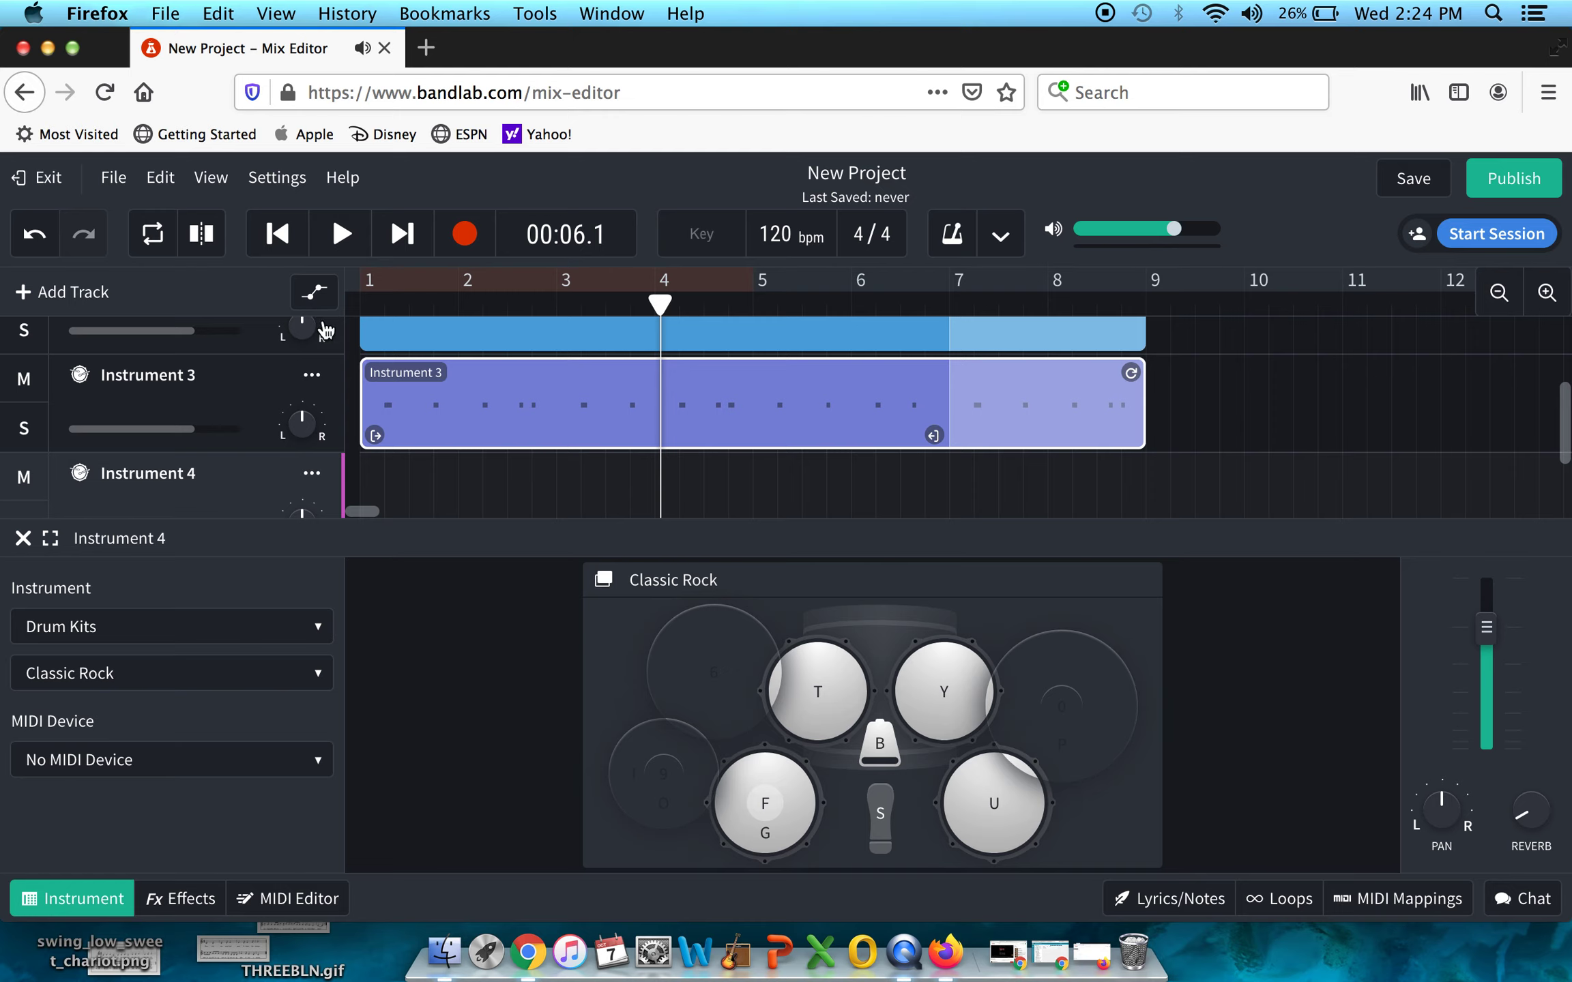
left_click(296, 237)
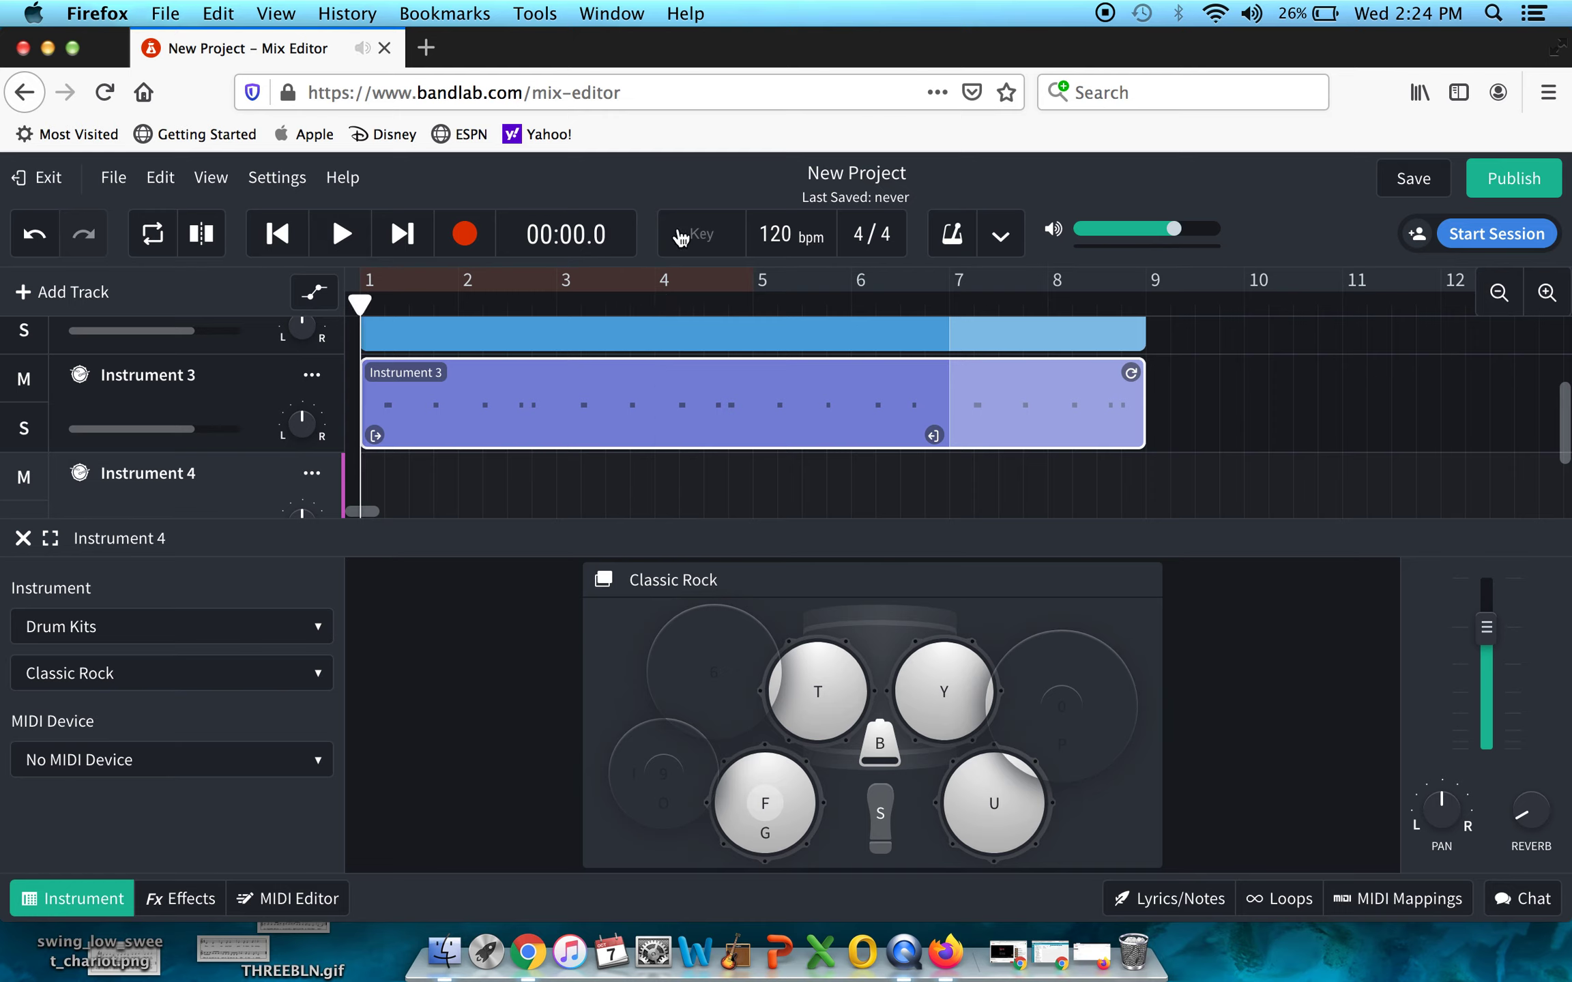
left_click(465, 237)
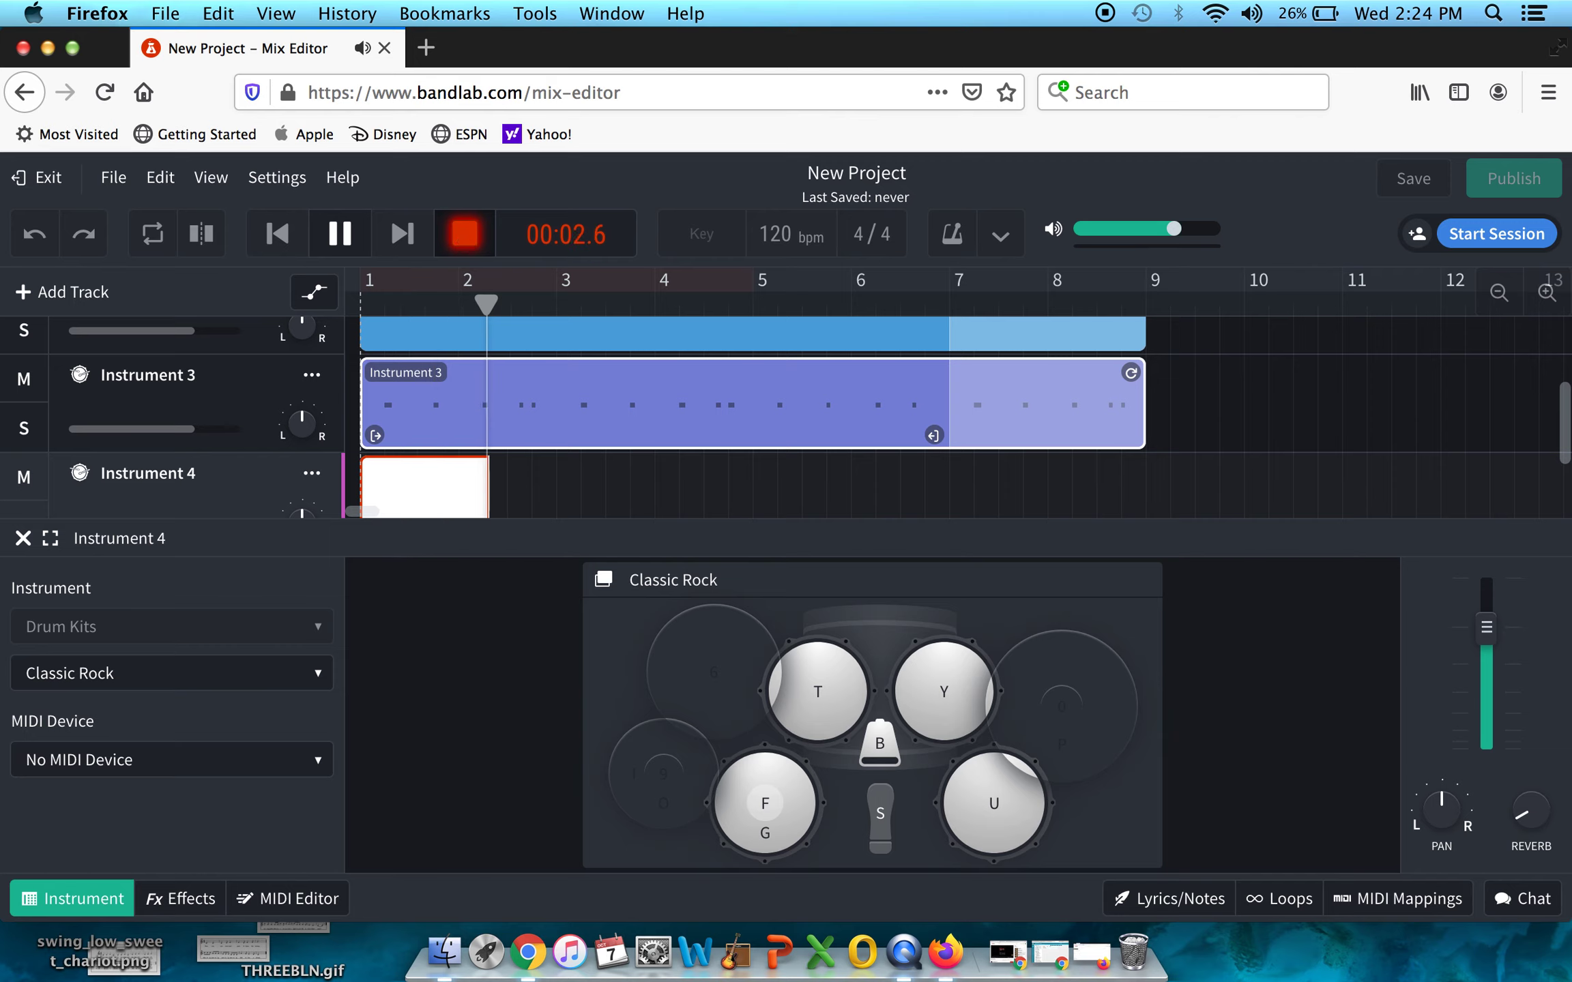
key("b")
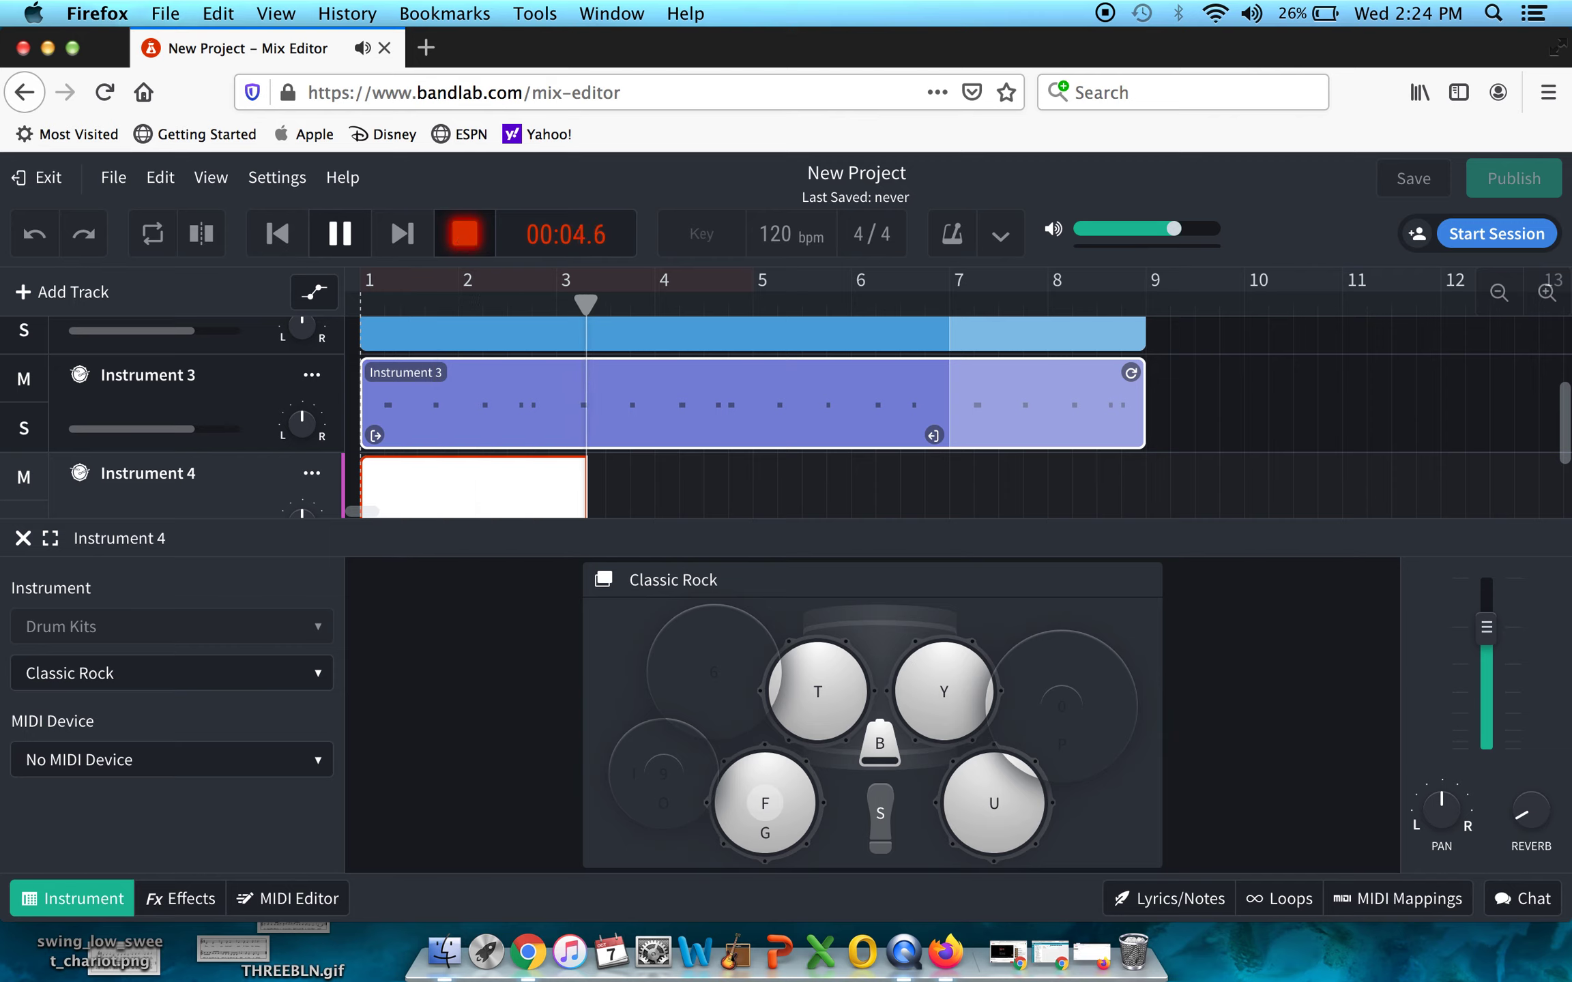
key("b")
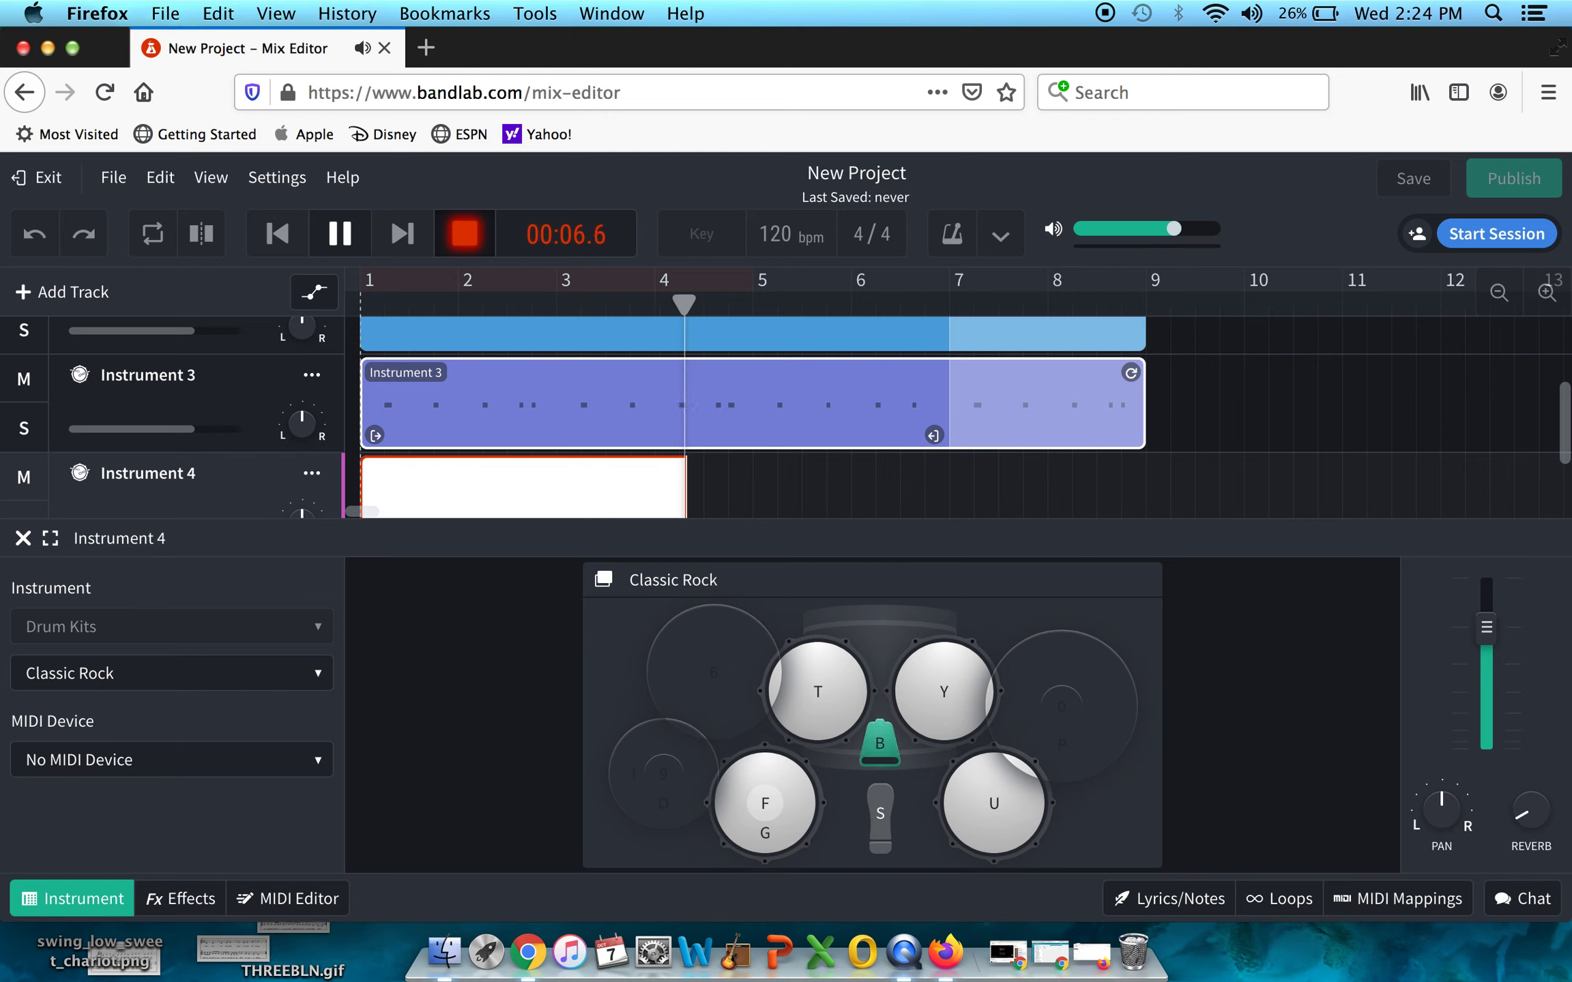
key("b")
key("b")
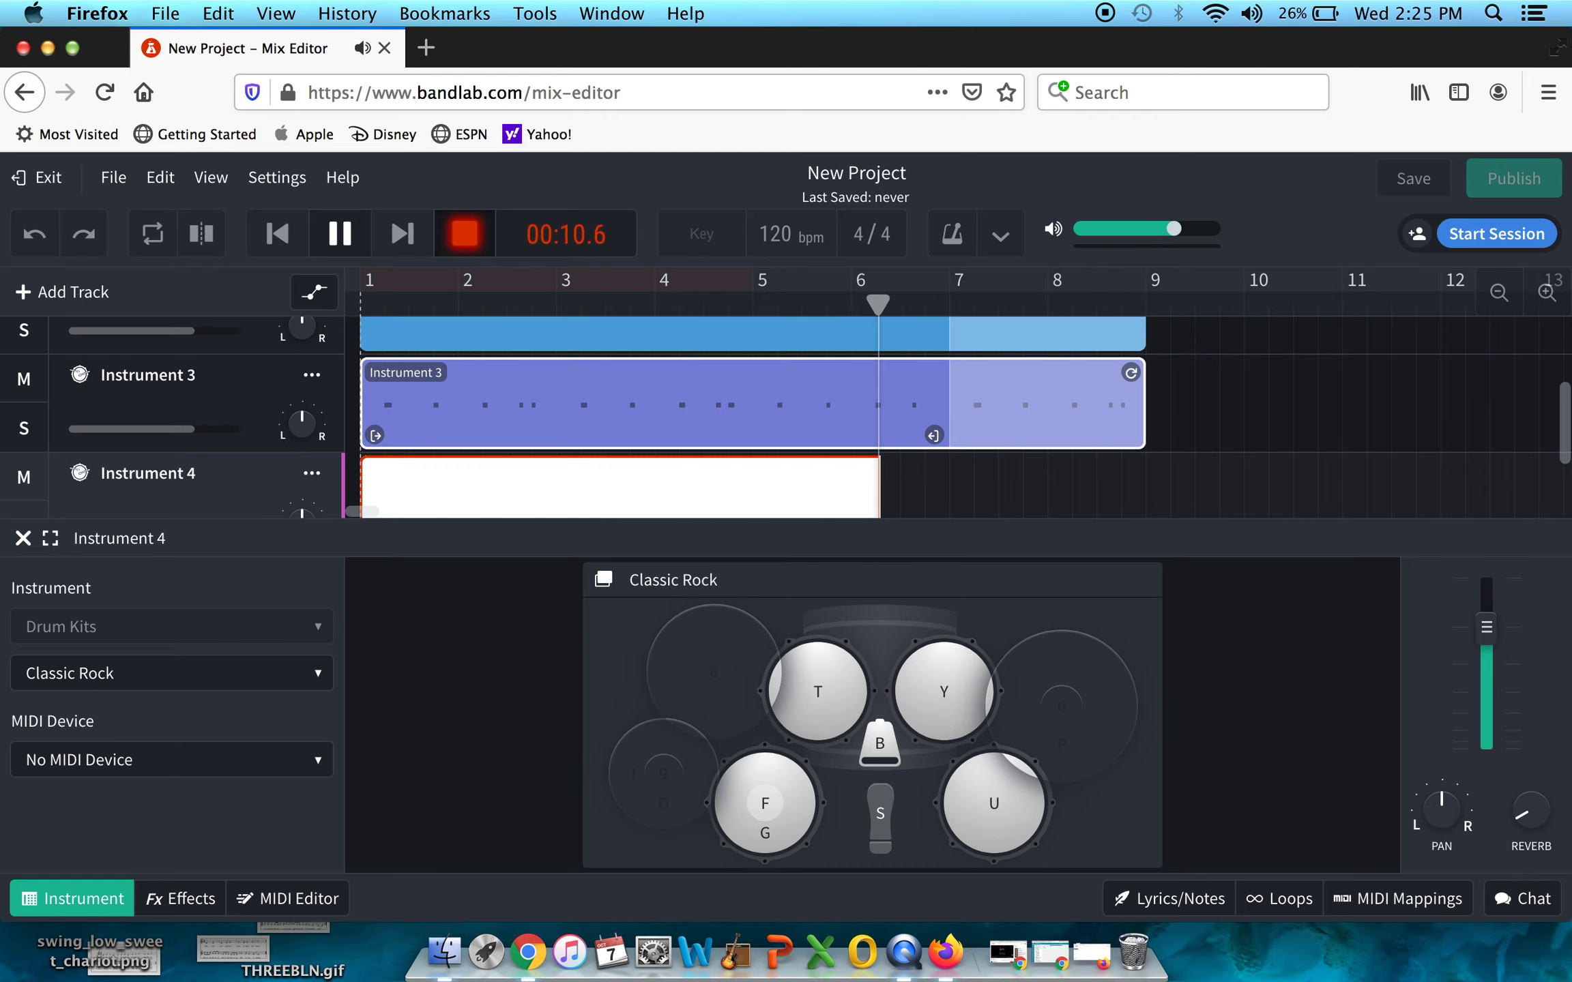
key("b")
key("b")
key("b")
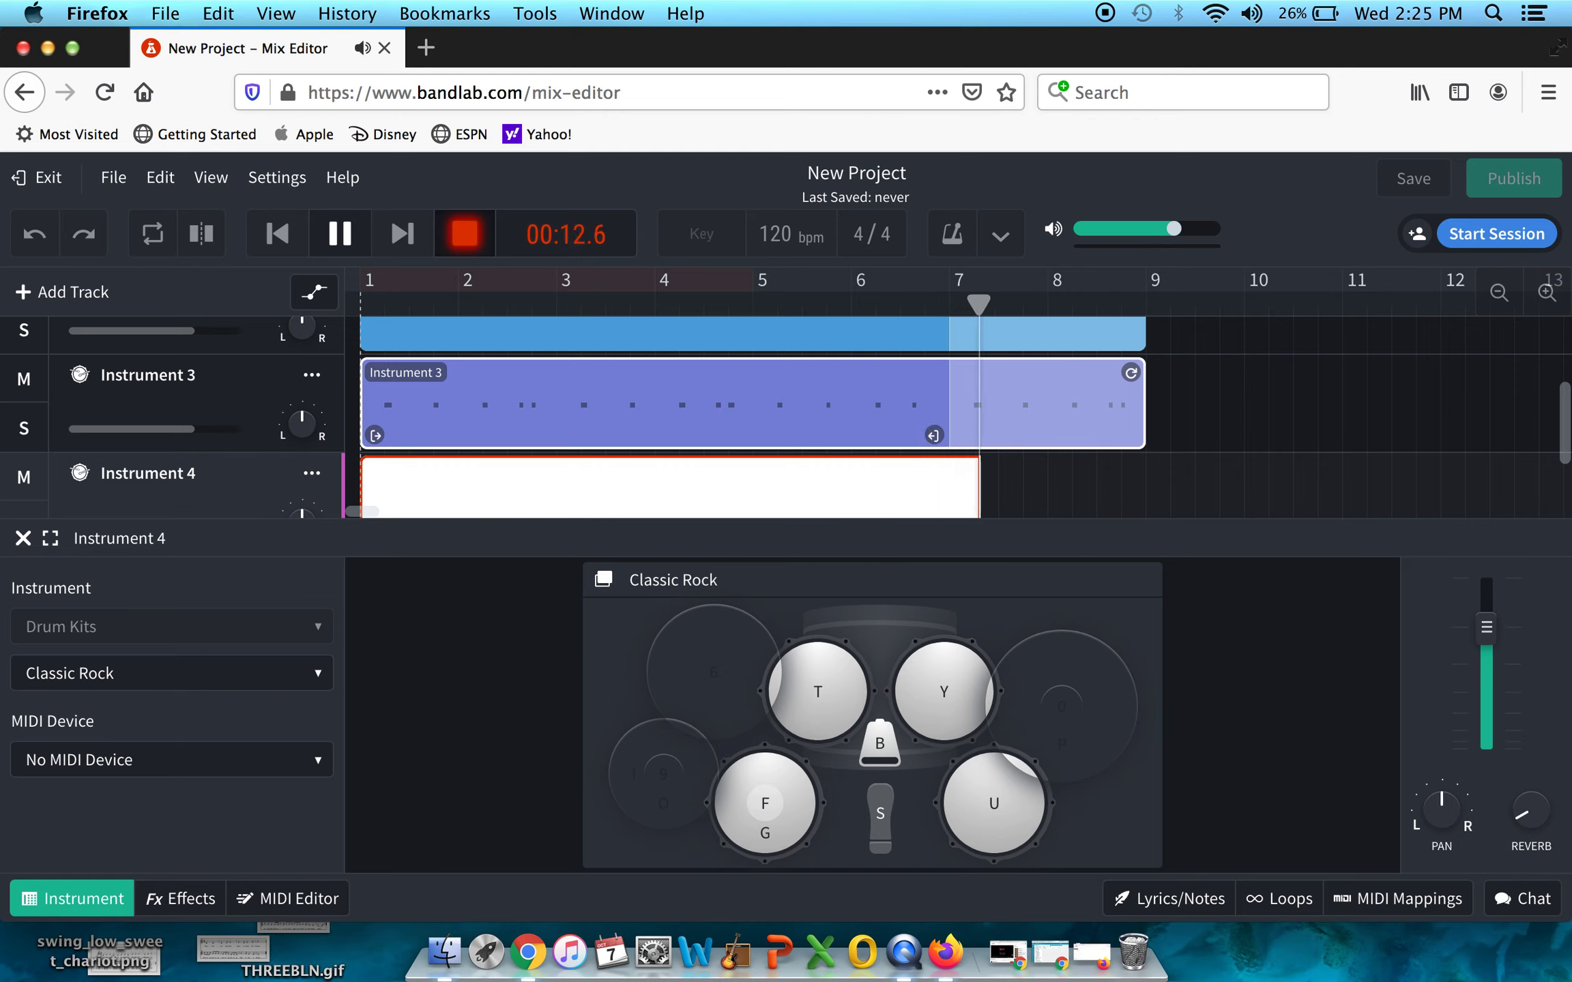
key("b")
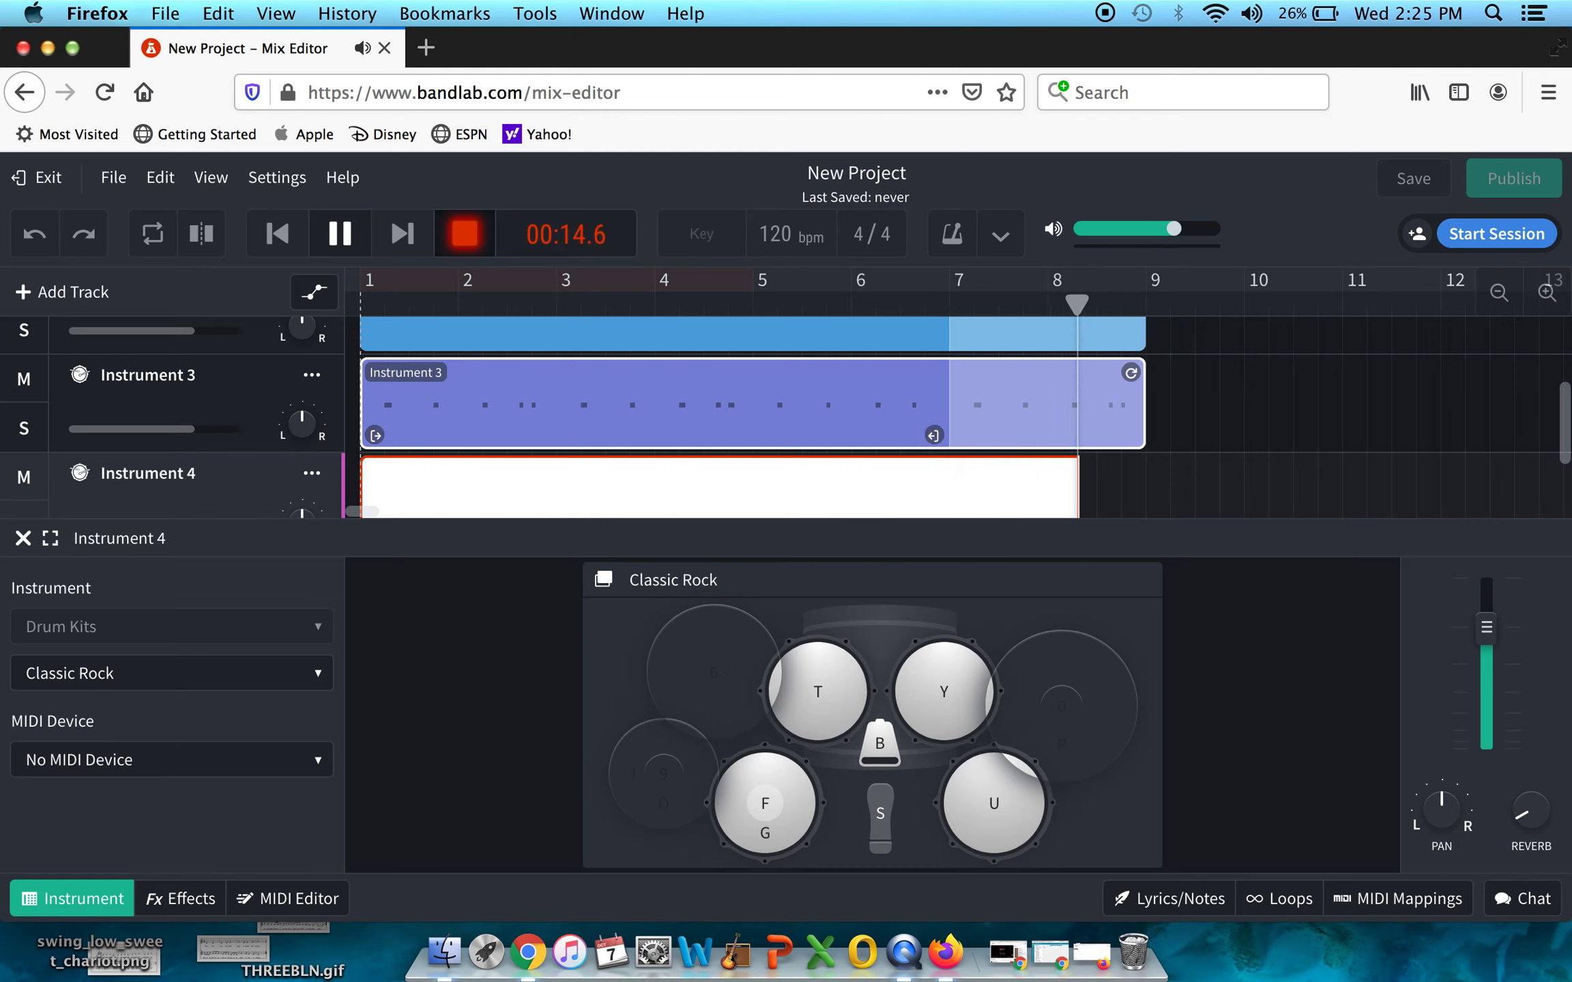
key("space")
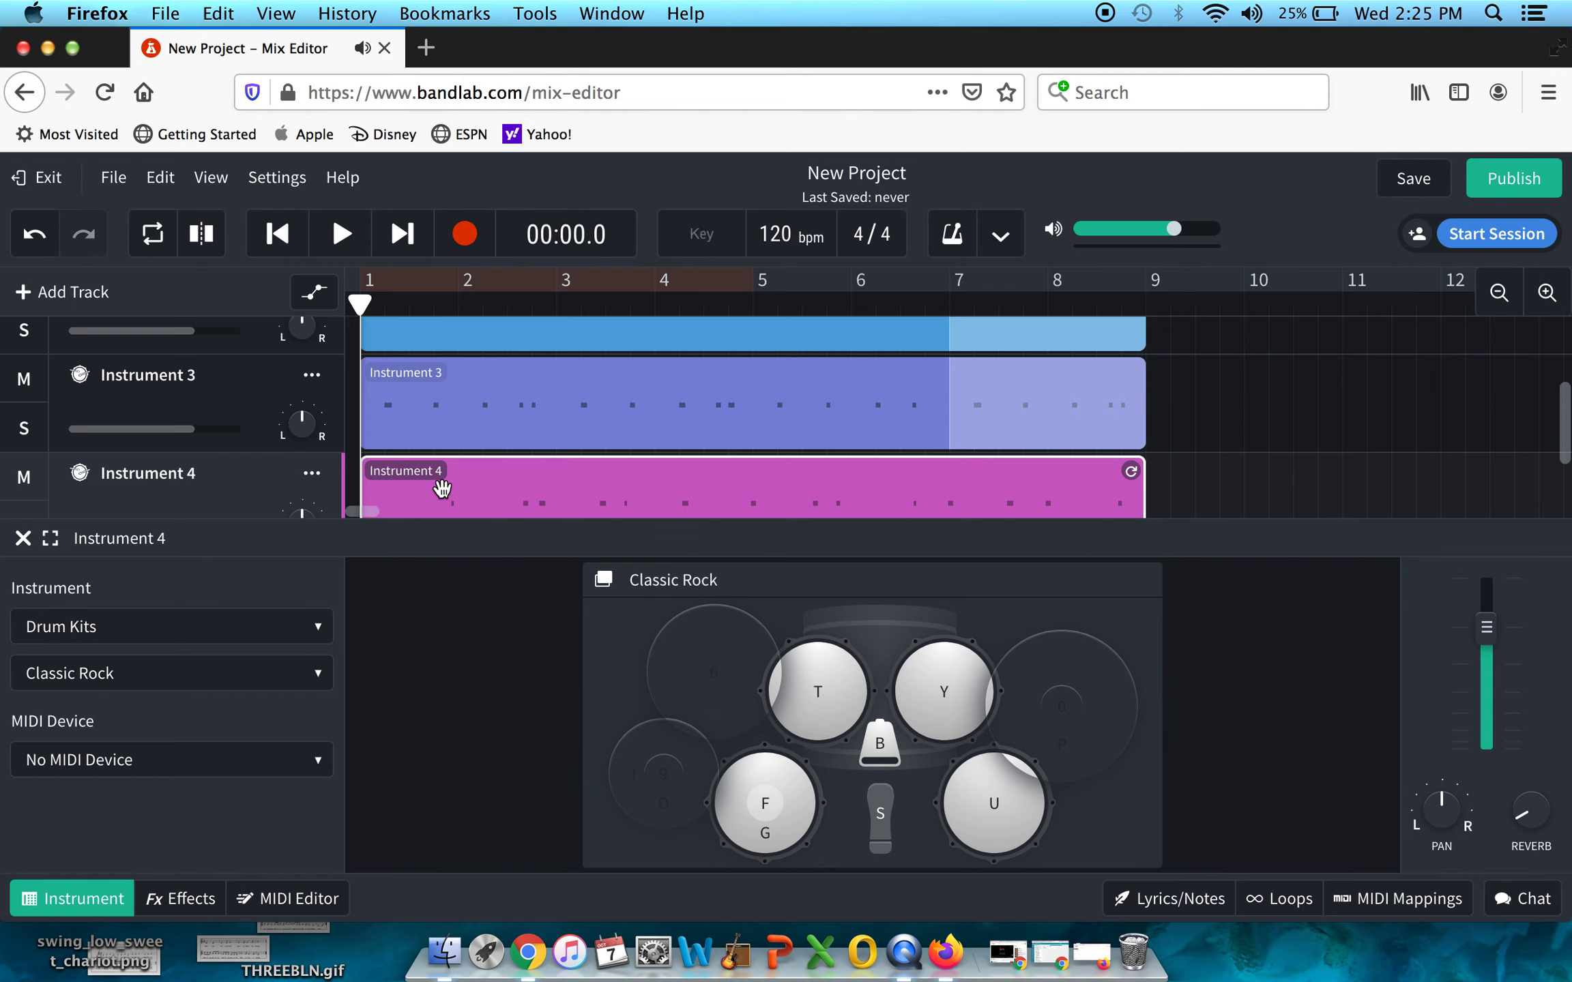
Step: Quantize all cowbell notes in the fourth track's region to 1/16
scroll(440, 489, "down", 3)
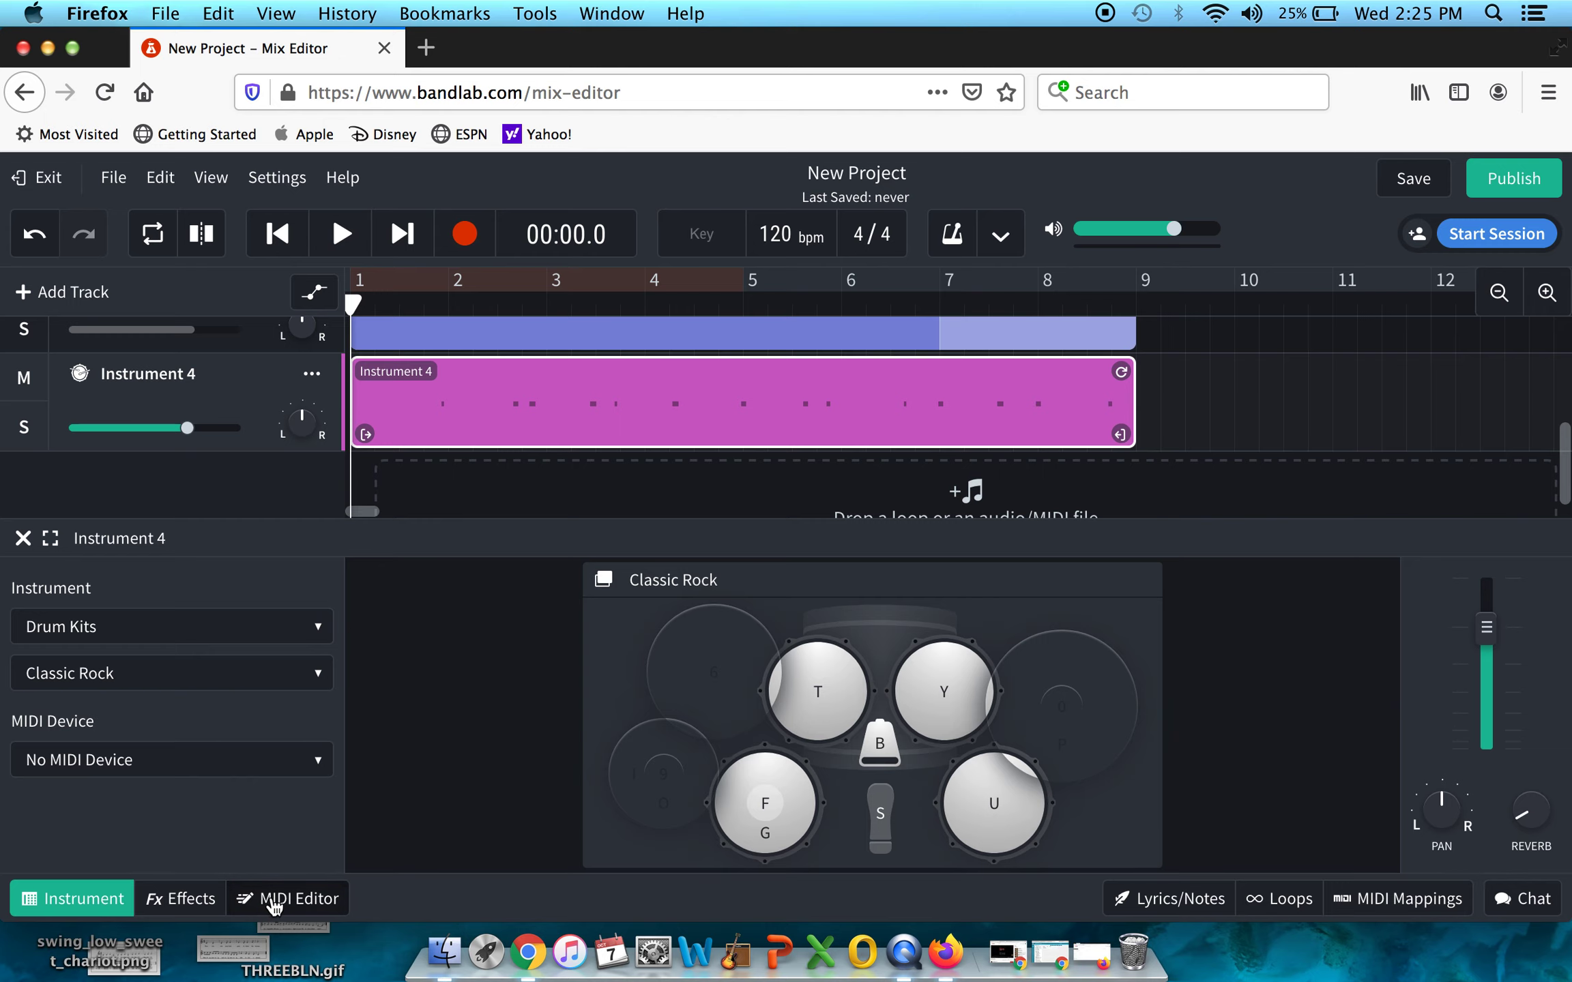
left_click(274, 902)
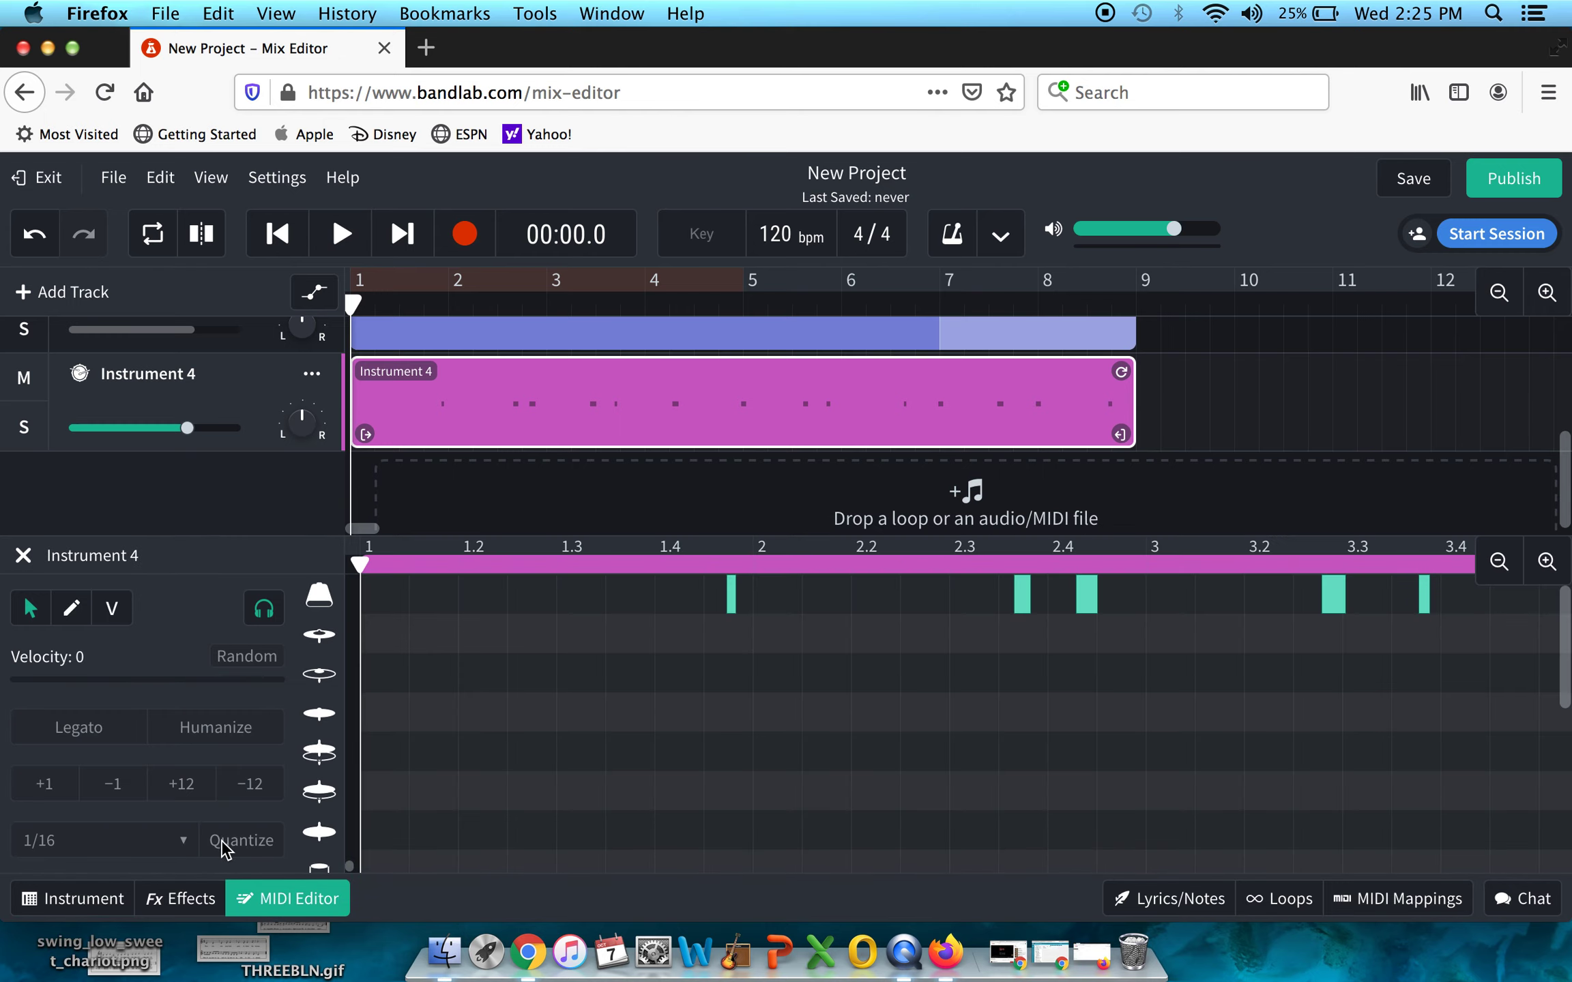
key("super+a")
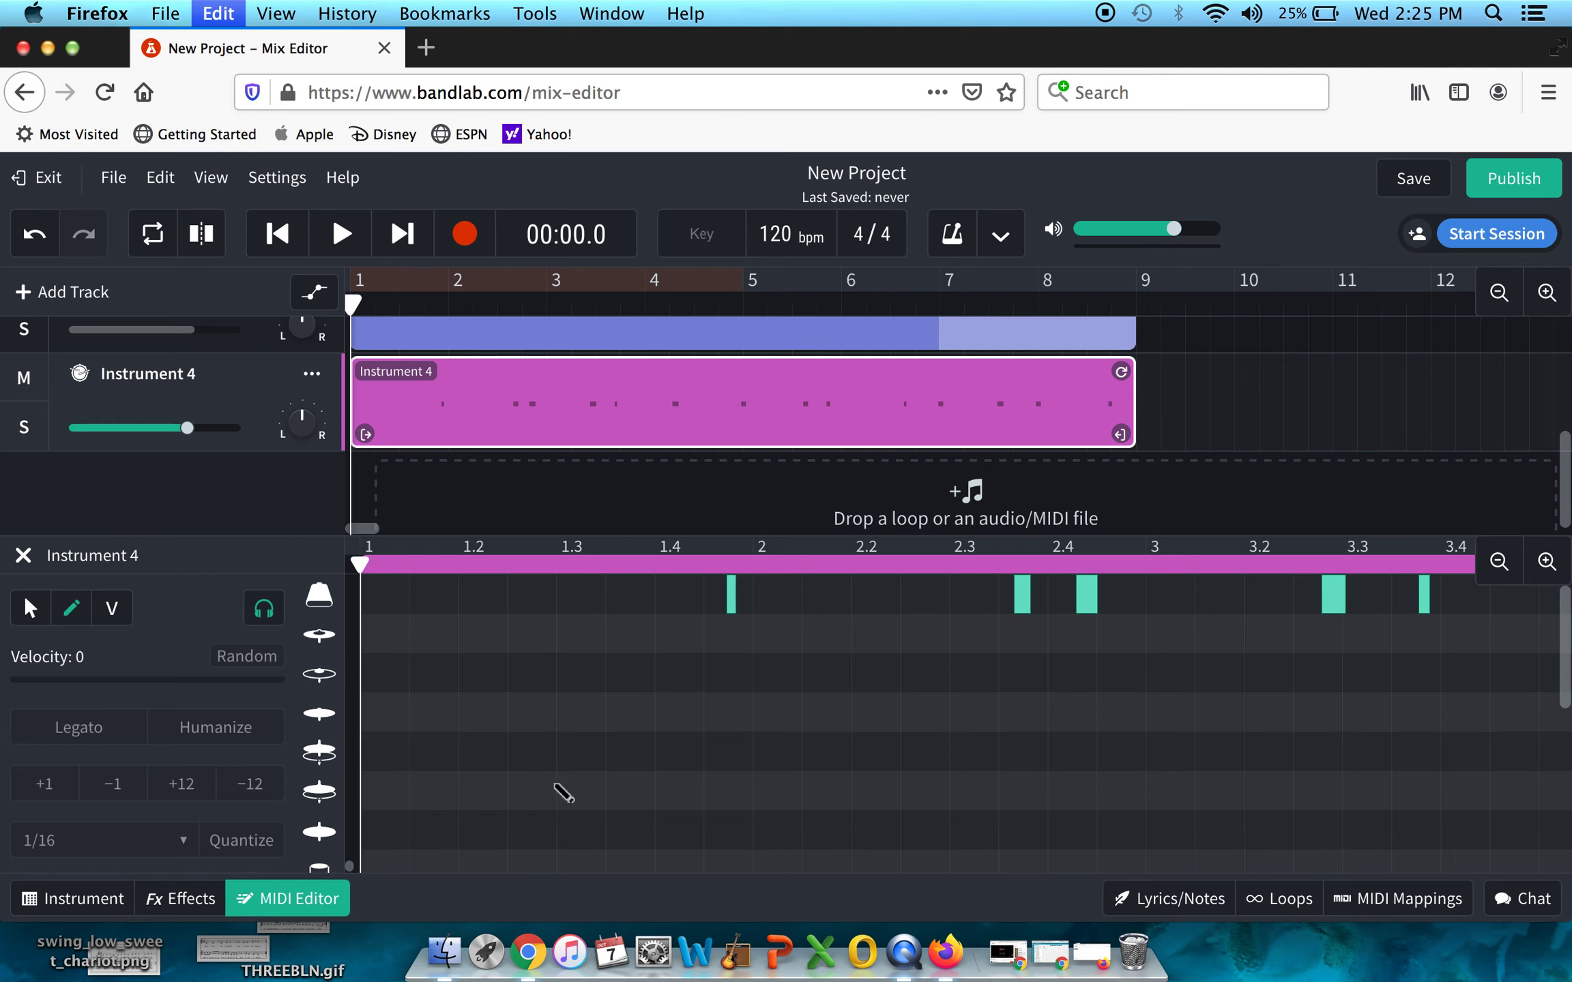
left_click(245, 846)
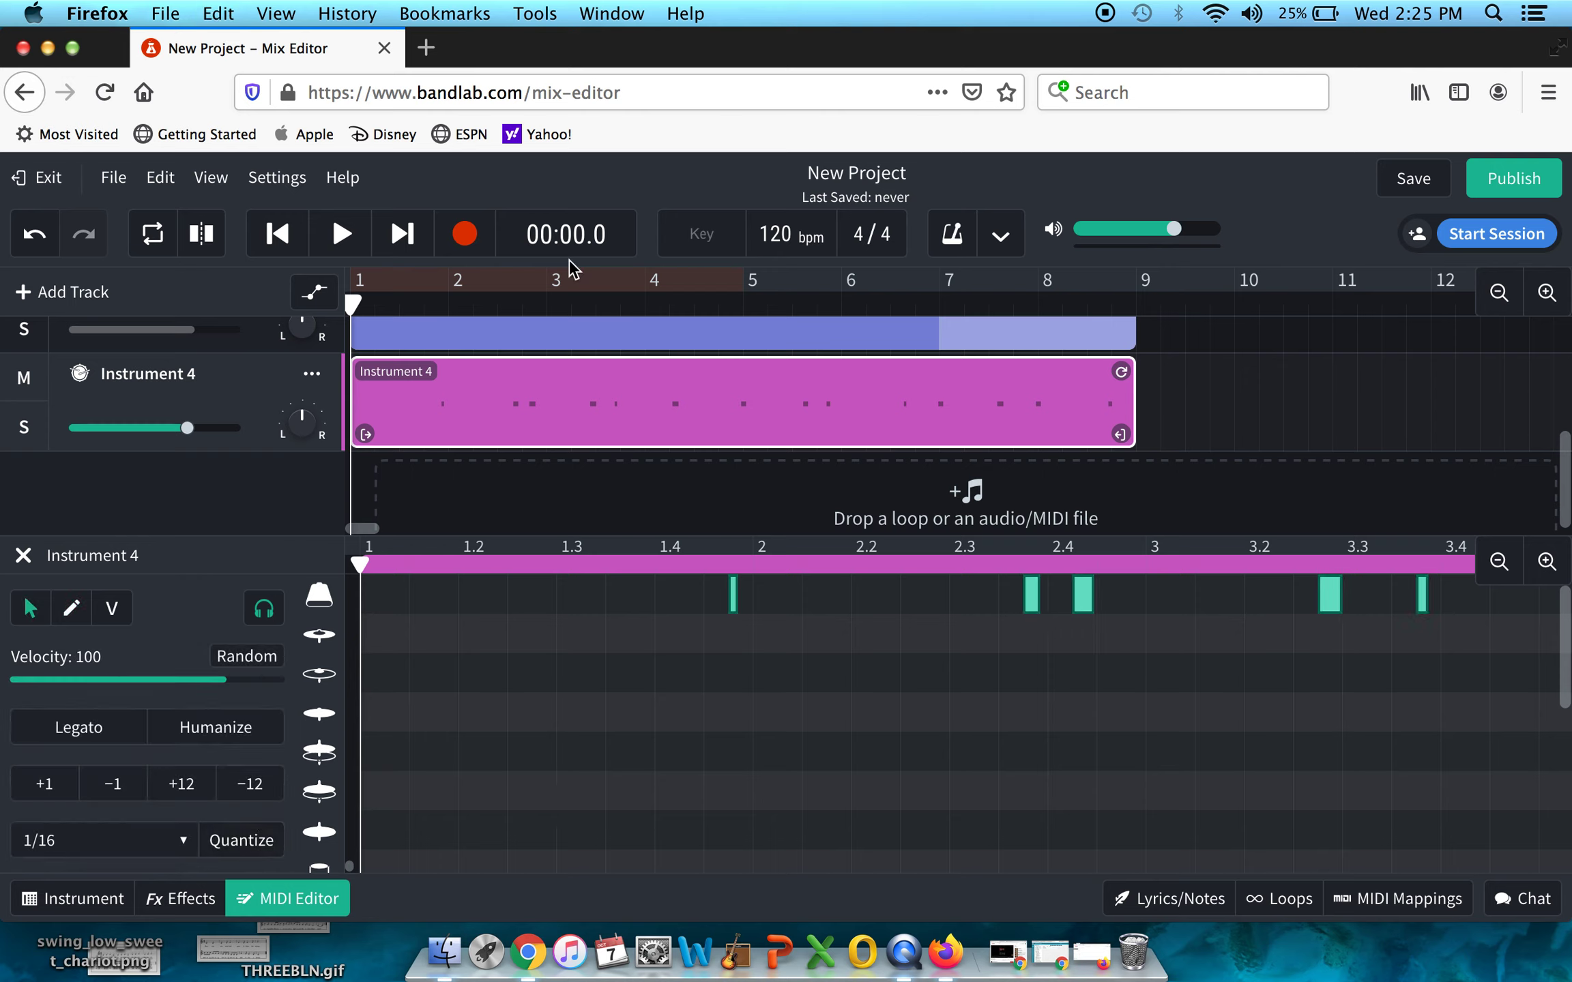
Step: Play the whole beat from bar 1 and slightly lower the fourth track's volume
left_click(275, 235)
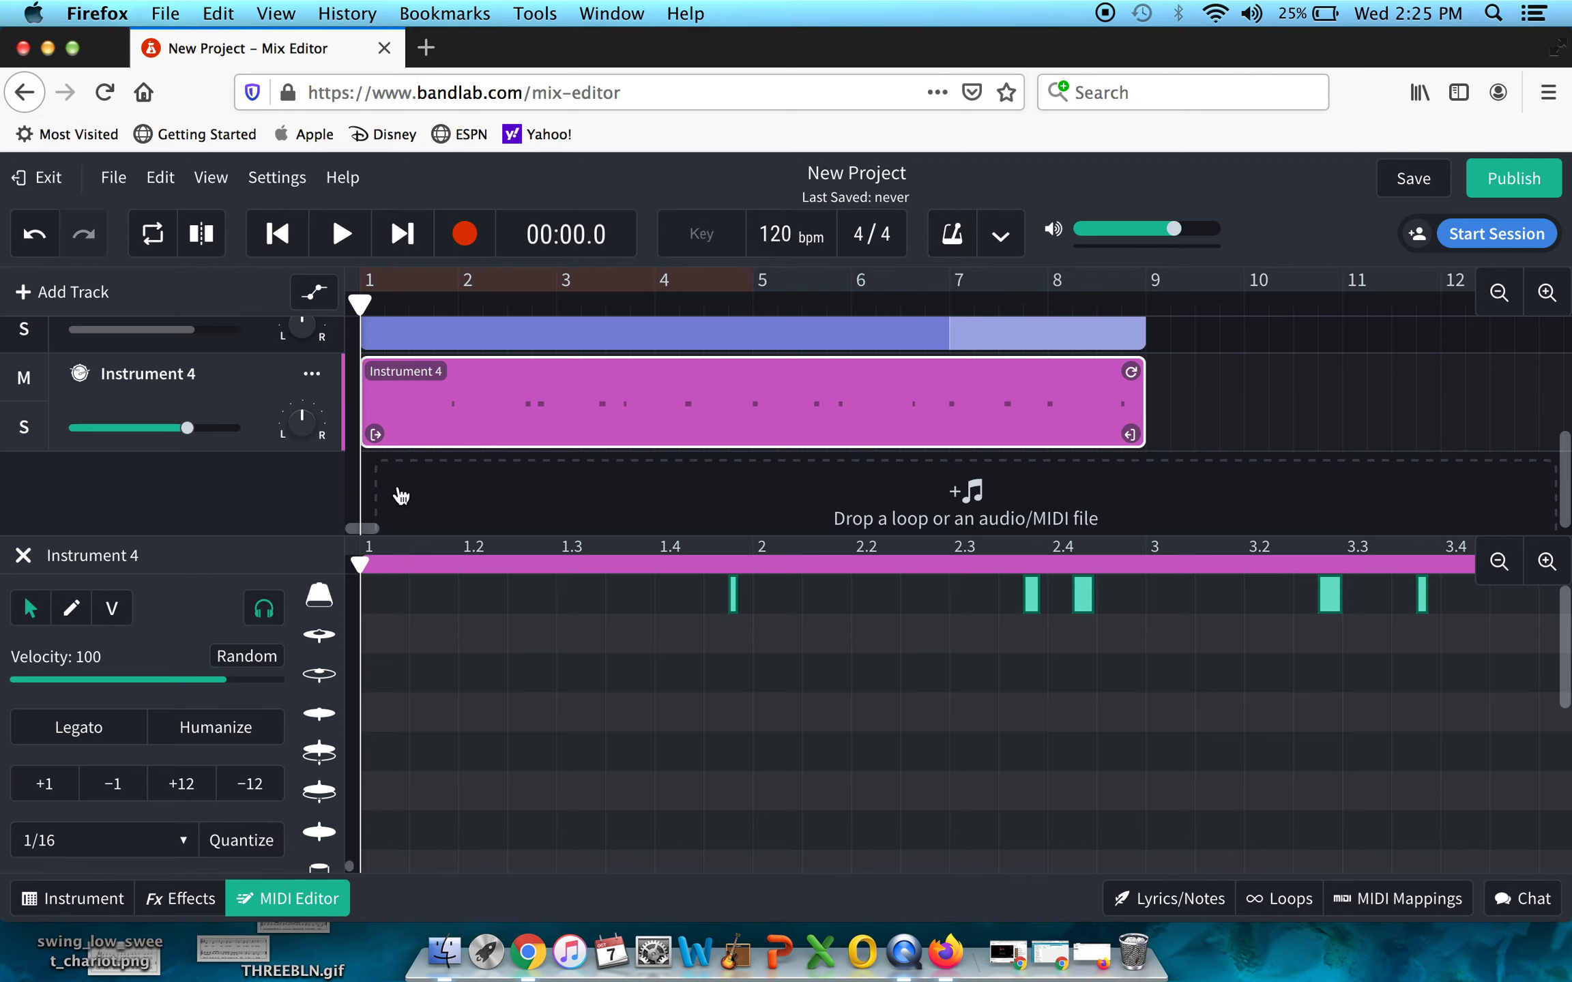
left_click(23, 555)
left_click(341, 235)
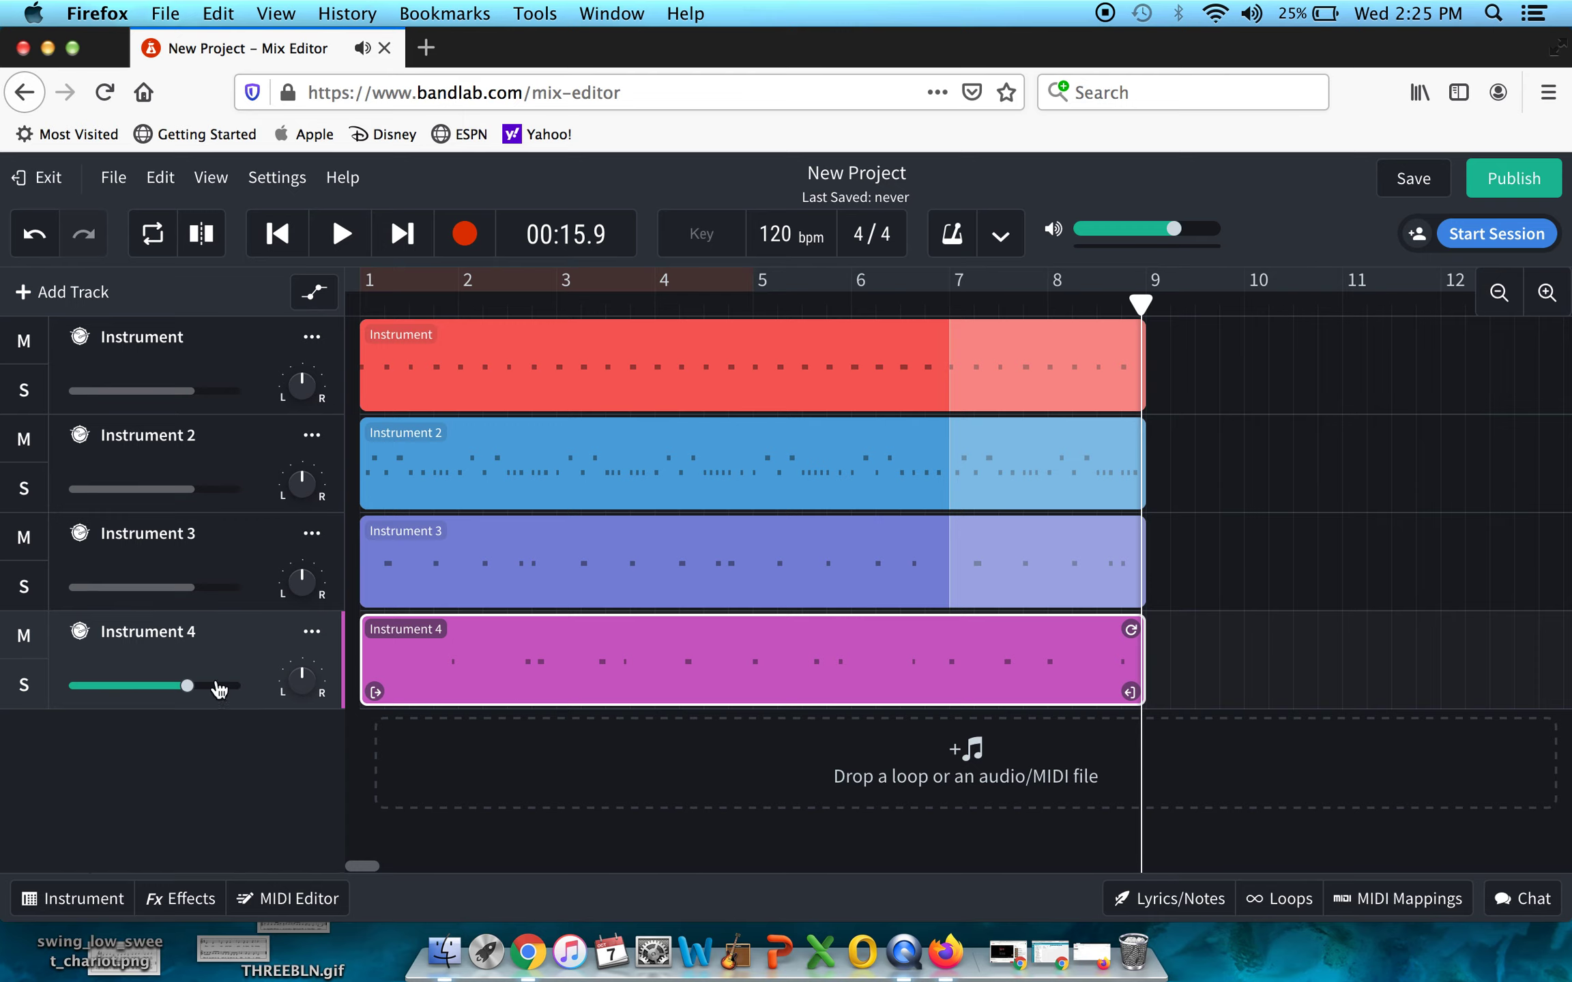
left_click_drag(184, 684, 165, 685)
Step: Delete the first four cowbell notes of the fourth track's region in the MIDI editor
left_click(301, 900)
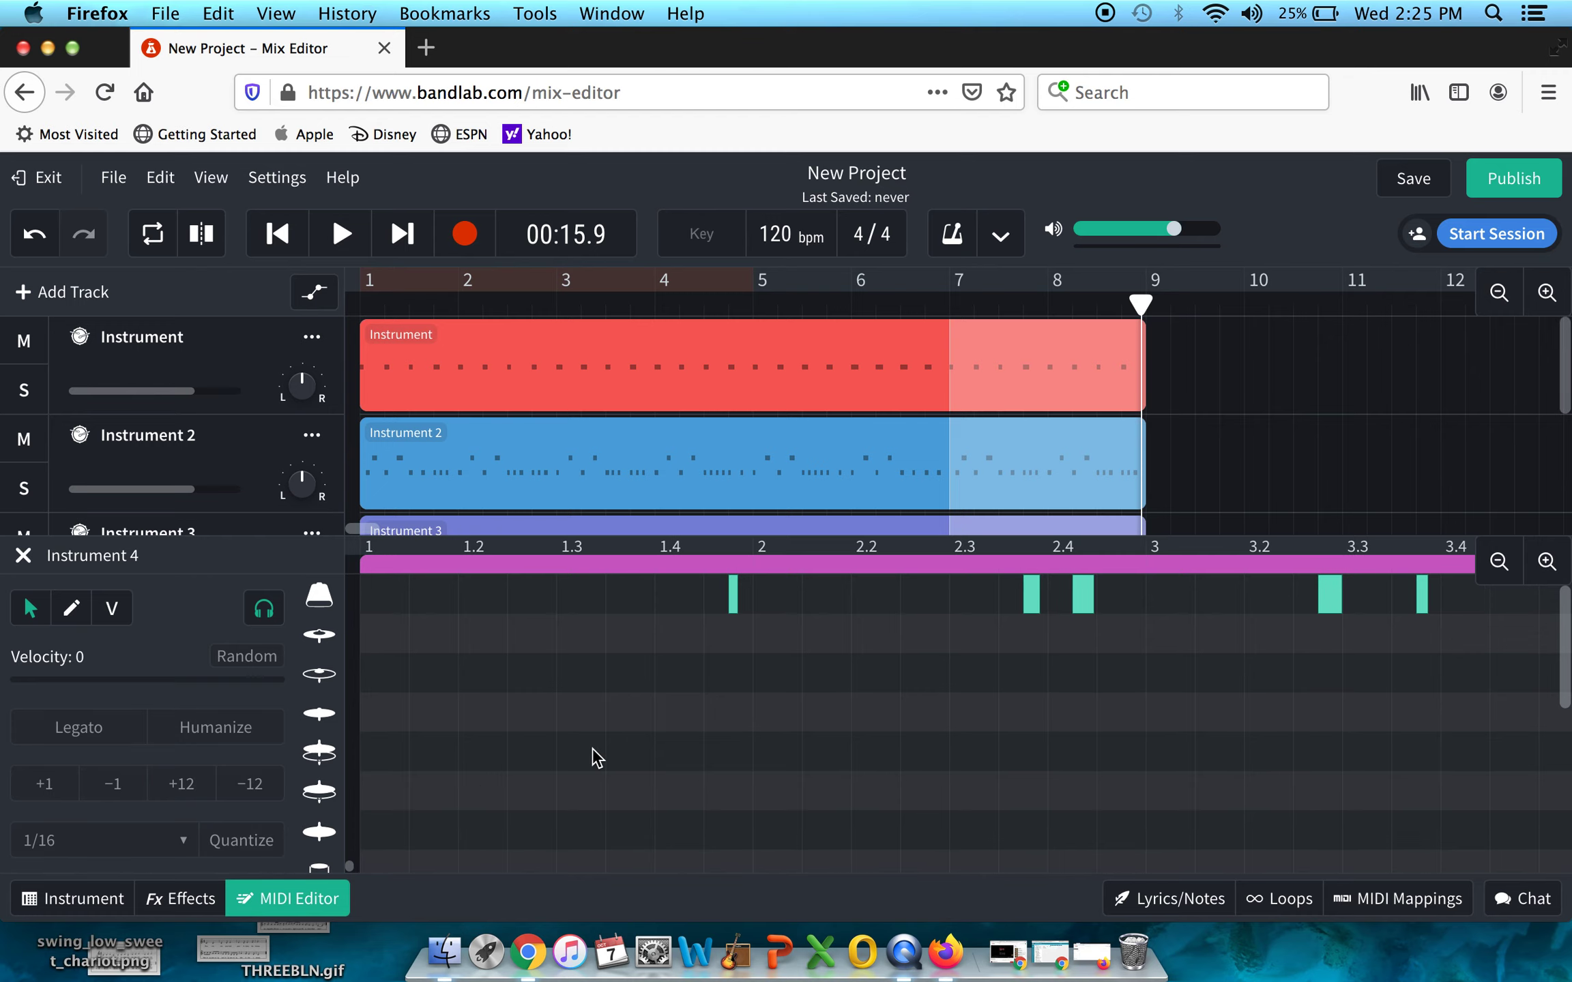
scroll(600, 754, "right", 2)
scroll(608, 747, "right", 1)
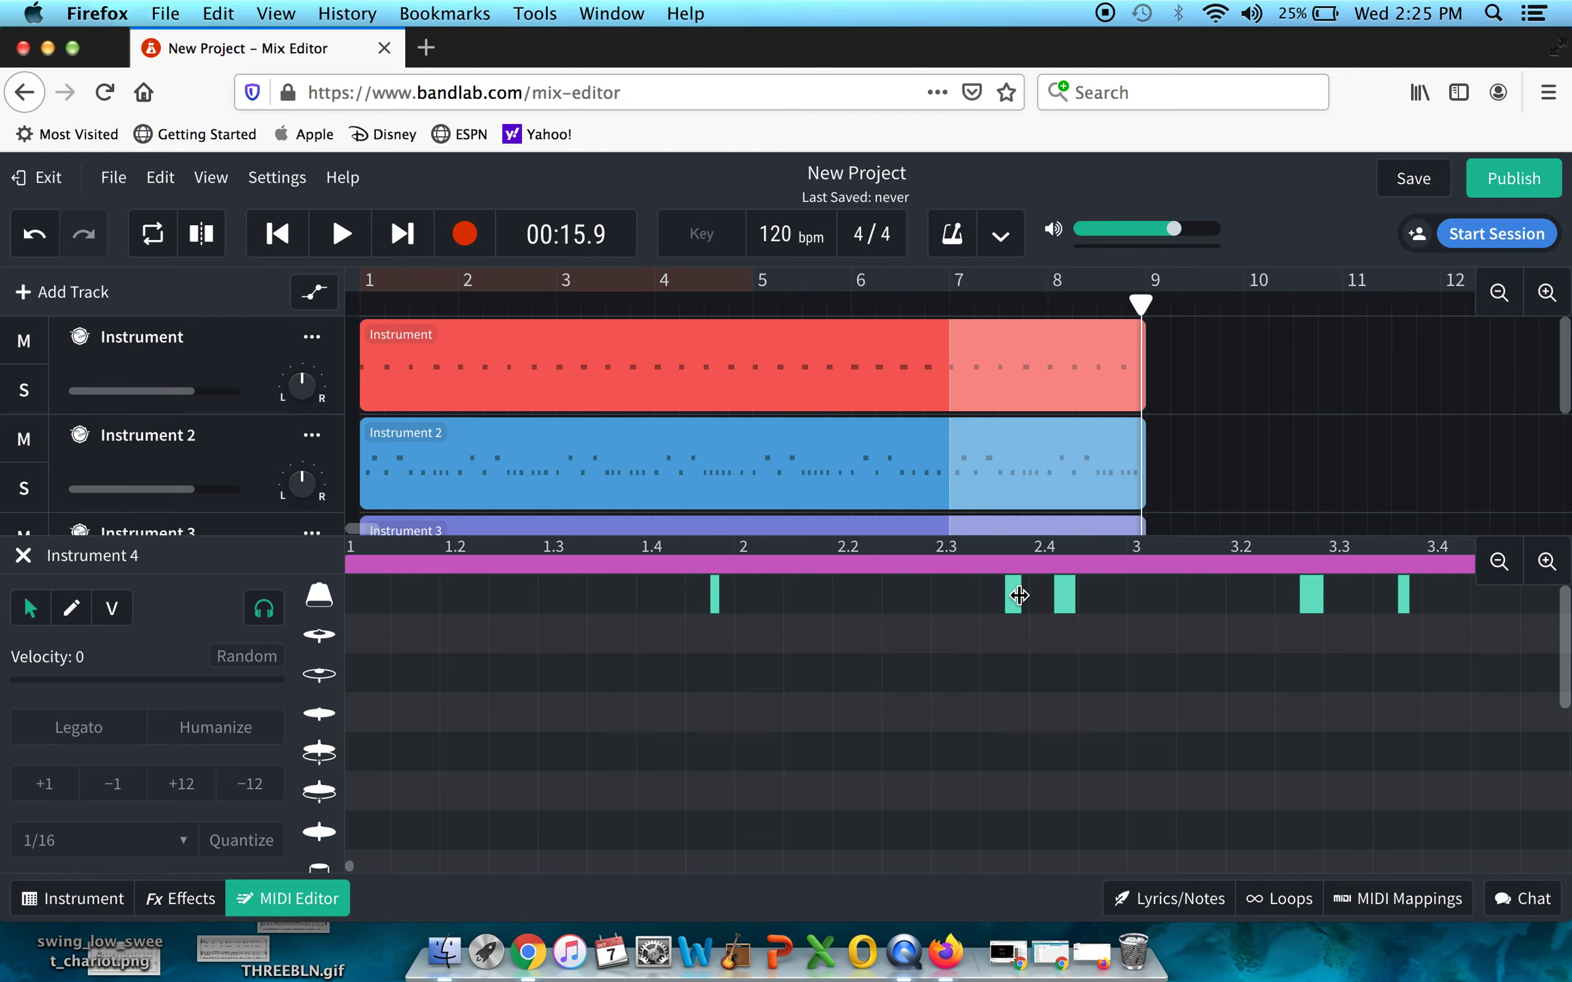
left_click(1011, 596)
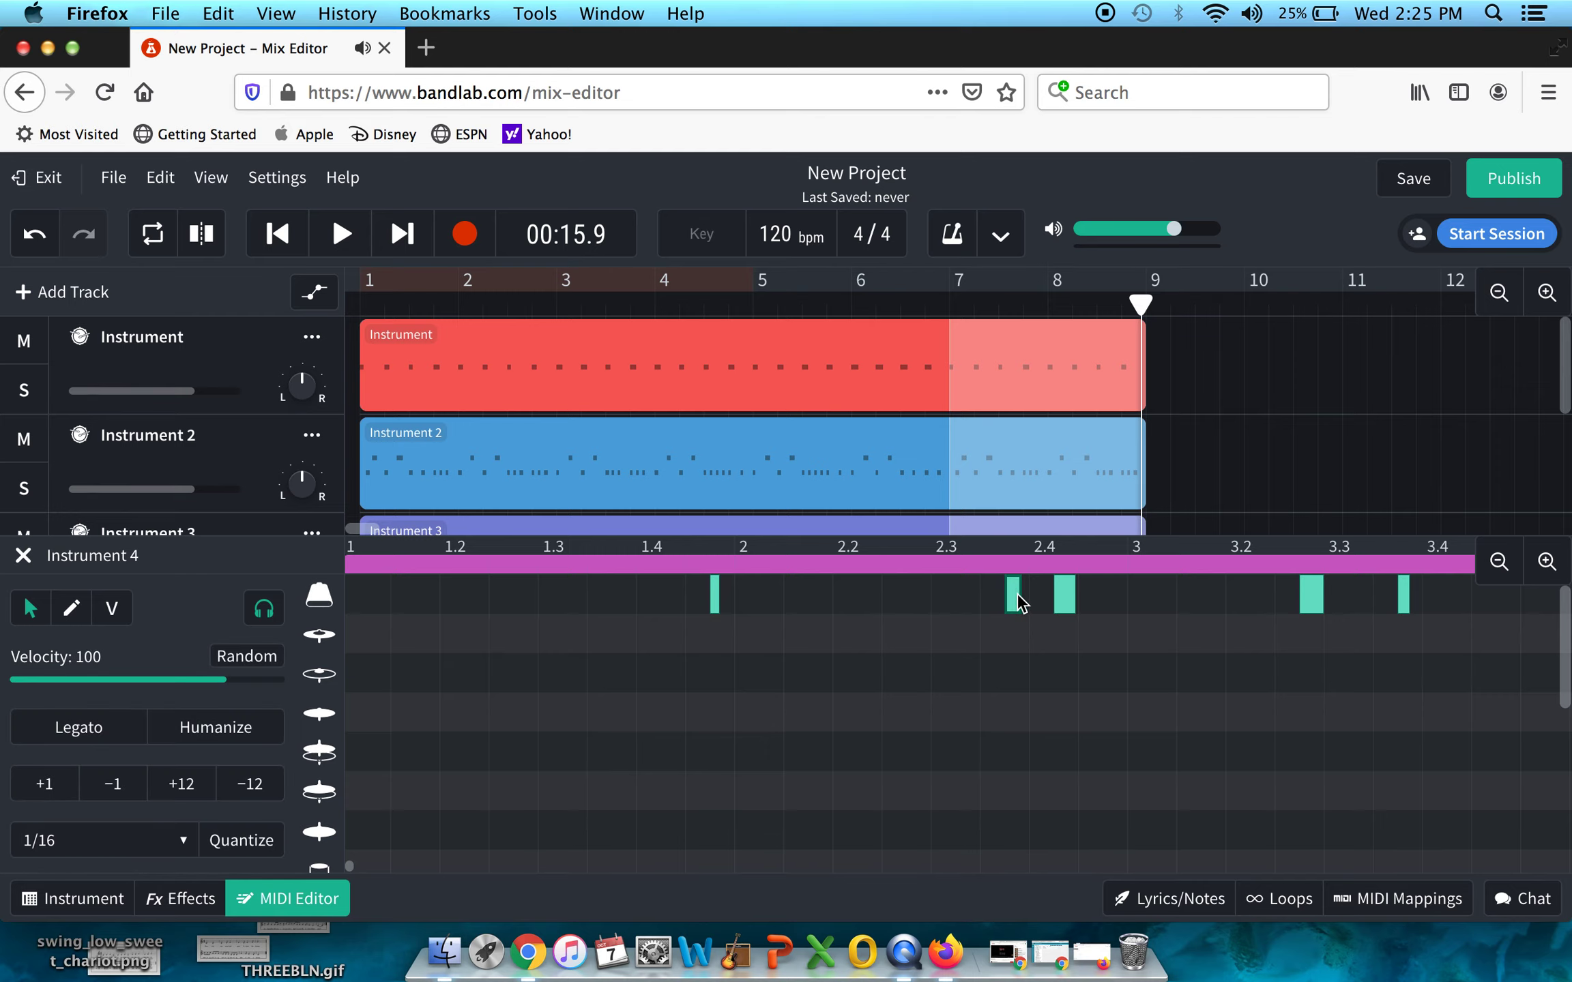
key("Delete")
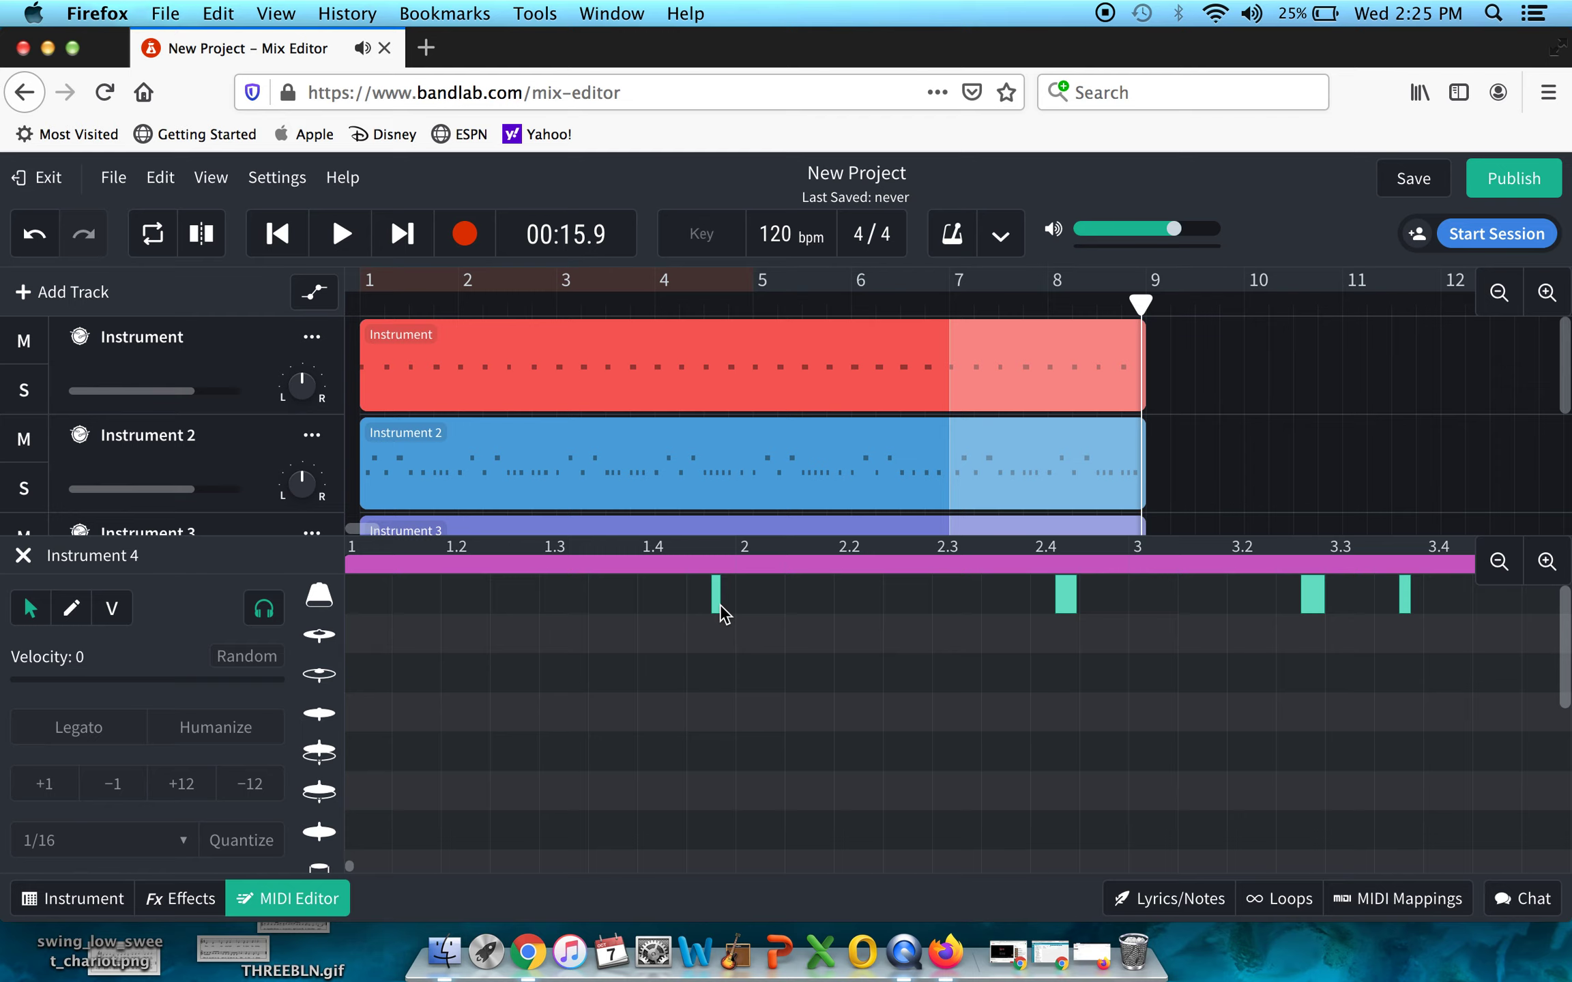
left_click(717, 603)
key("Delete")
left_click(1066, 597)
key("Delete")
left_click(1312, 604)
key("Delete")
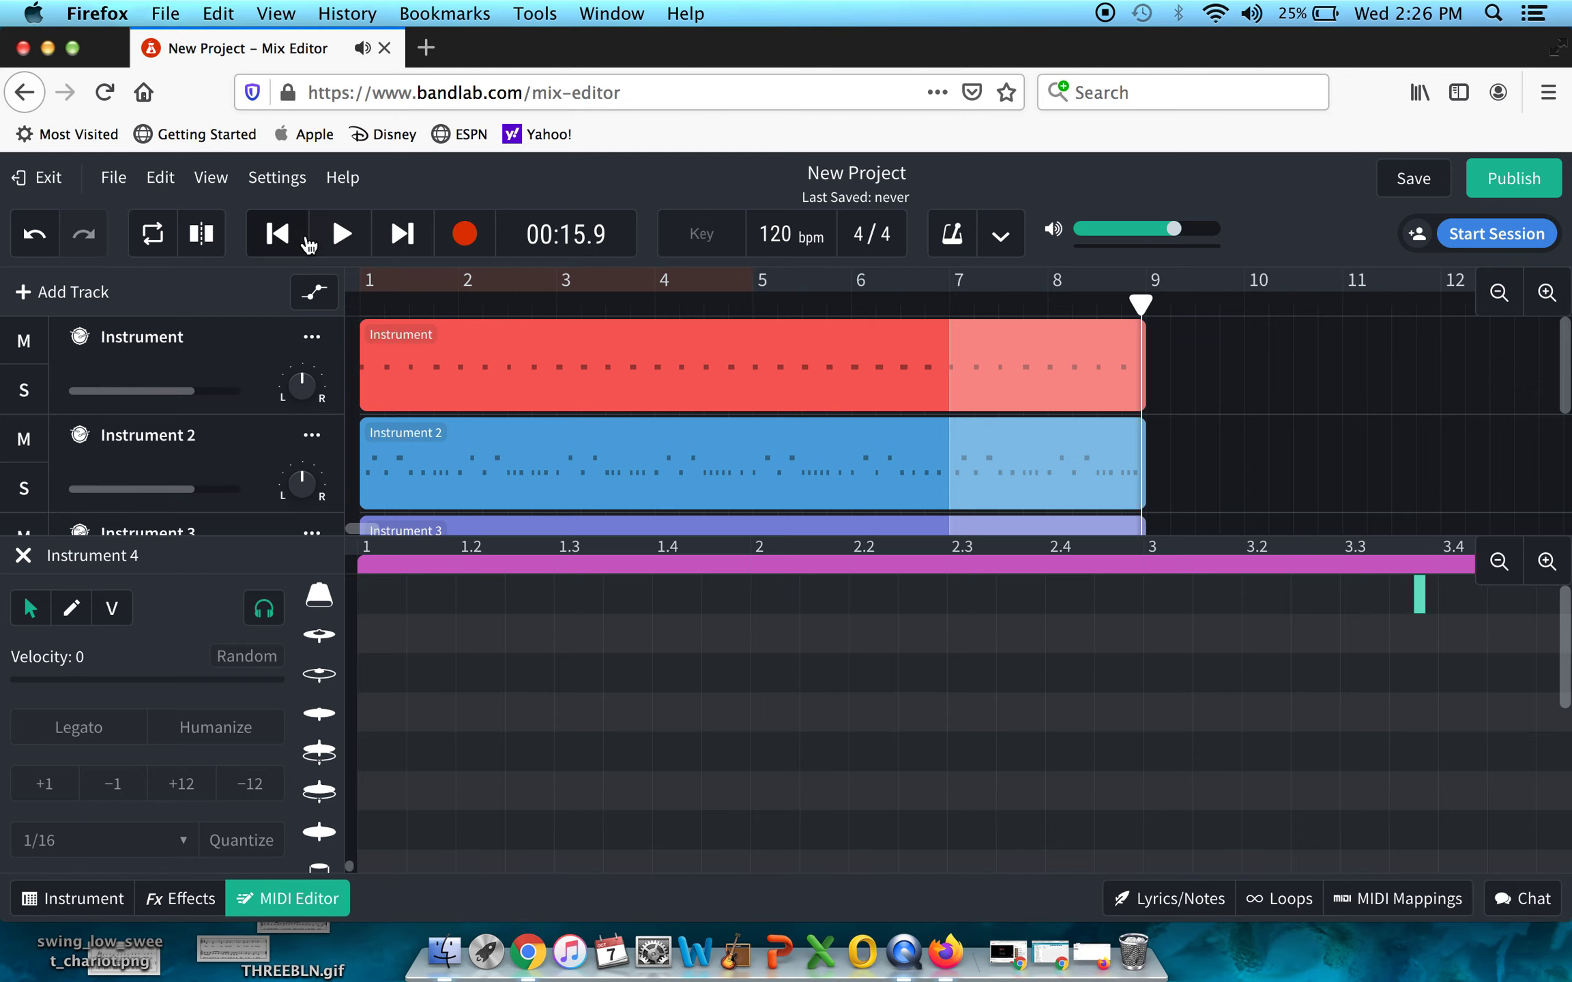
Step: Play the beat from bar 1 up to about bar 5
left_click(305, 239)
left_click(341, 236)
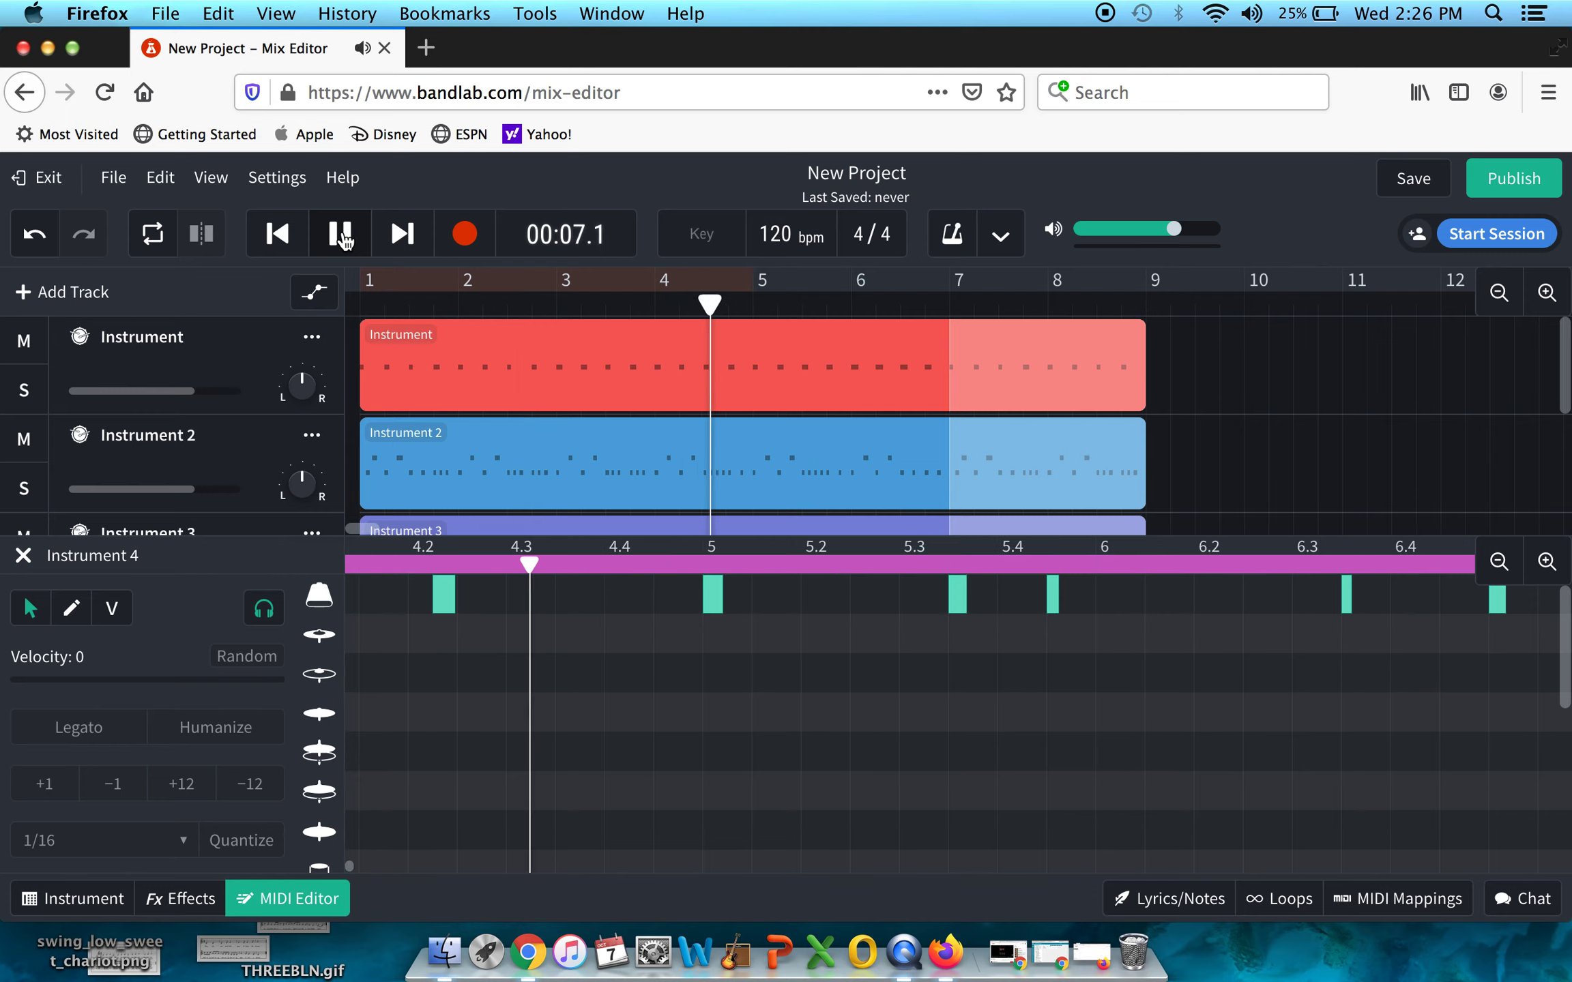
left_click(341, 234)
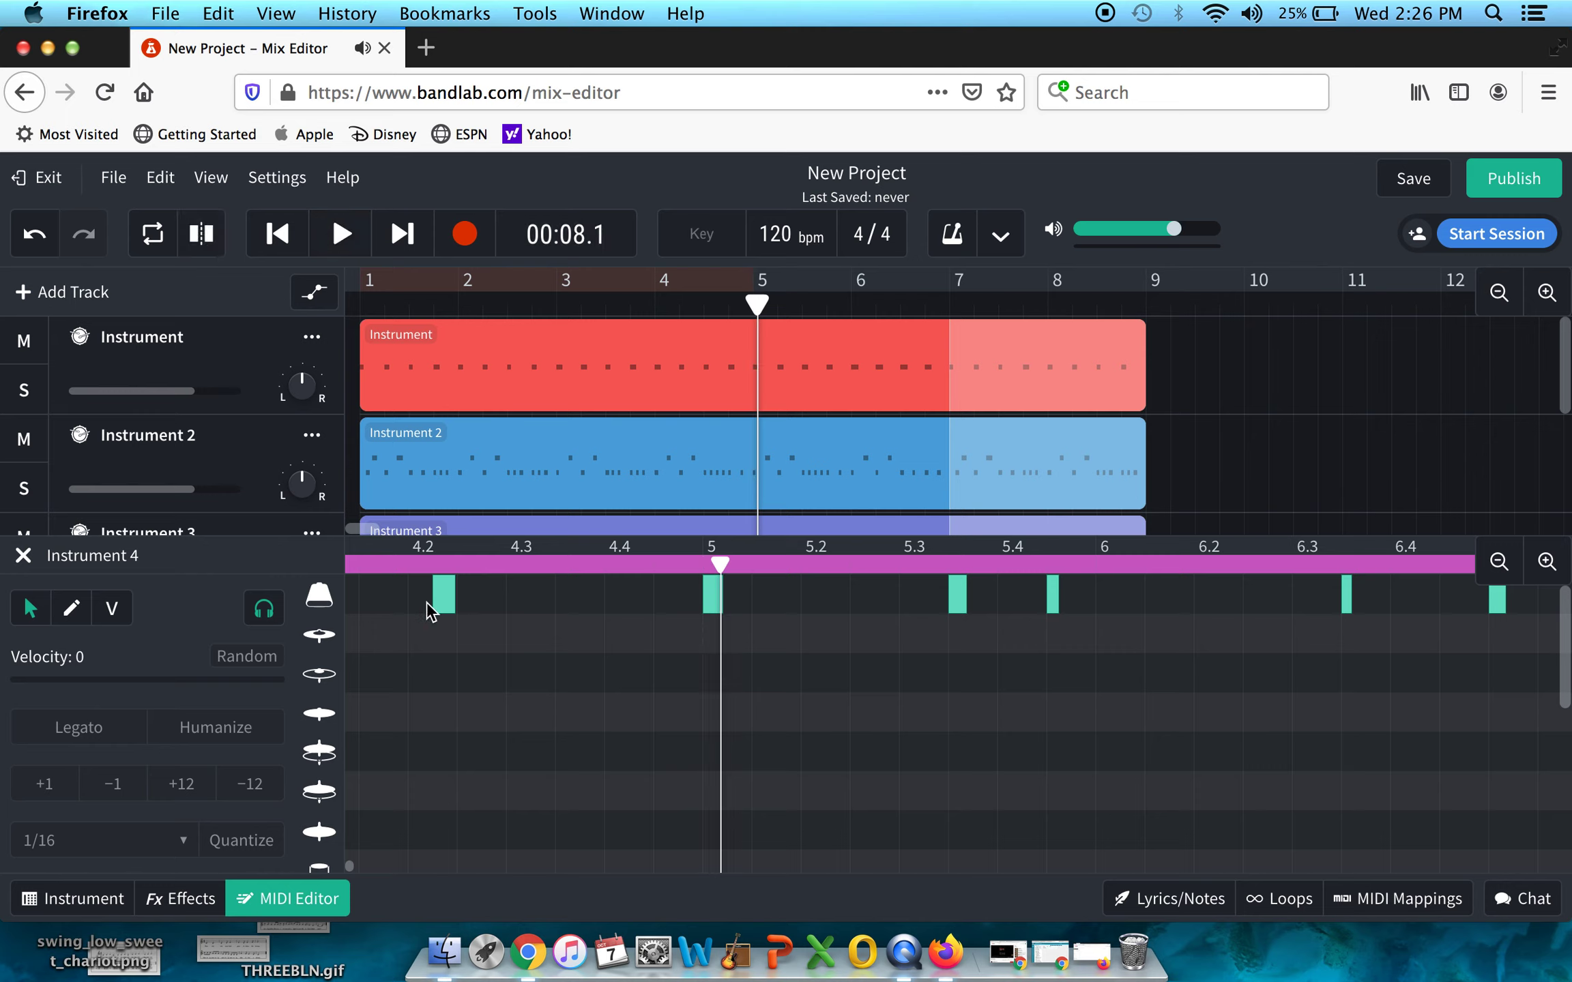
Step: Delete the two remaining cowbell notes before bar 5 on the fourth track and close the MIDI editor
left_click(442, 594)
key("Delete")
scroll(539, 687, "left", 5)
left_click(425, 594)
key("Delete")
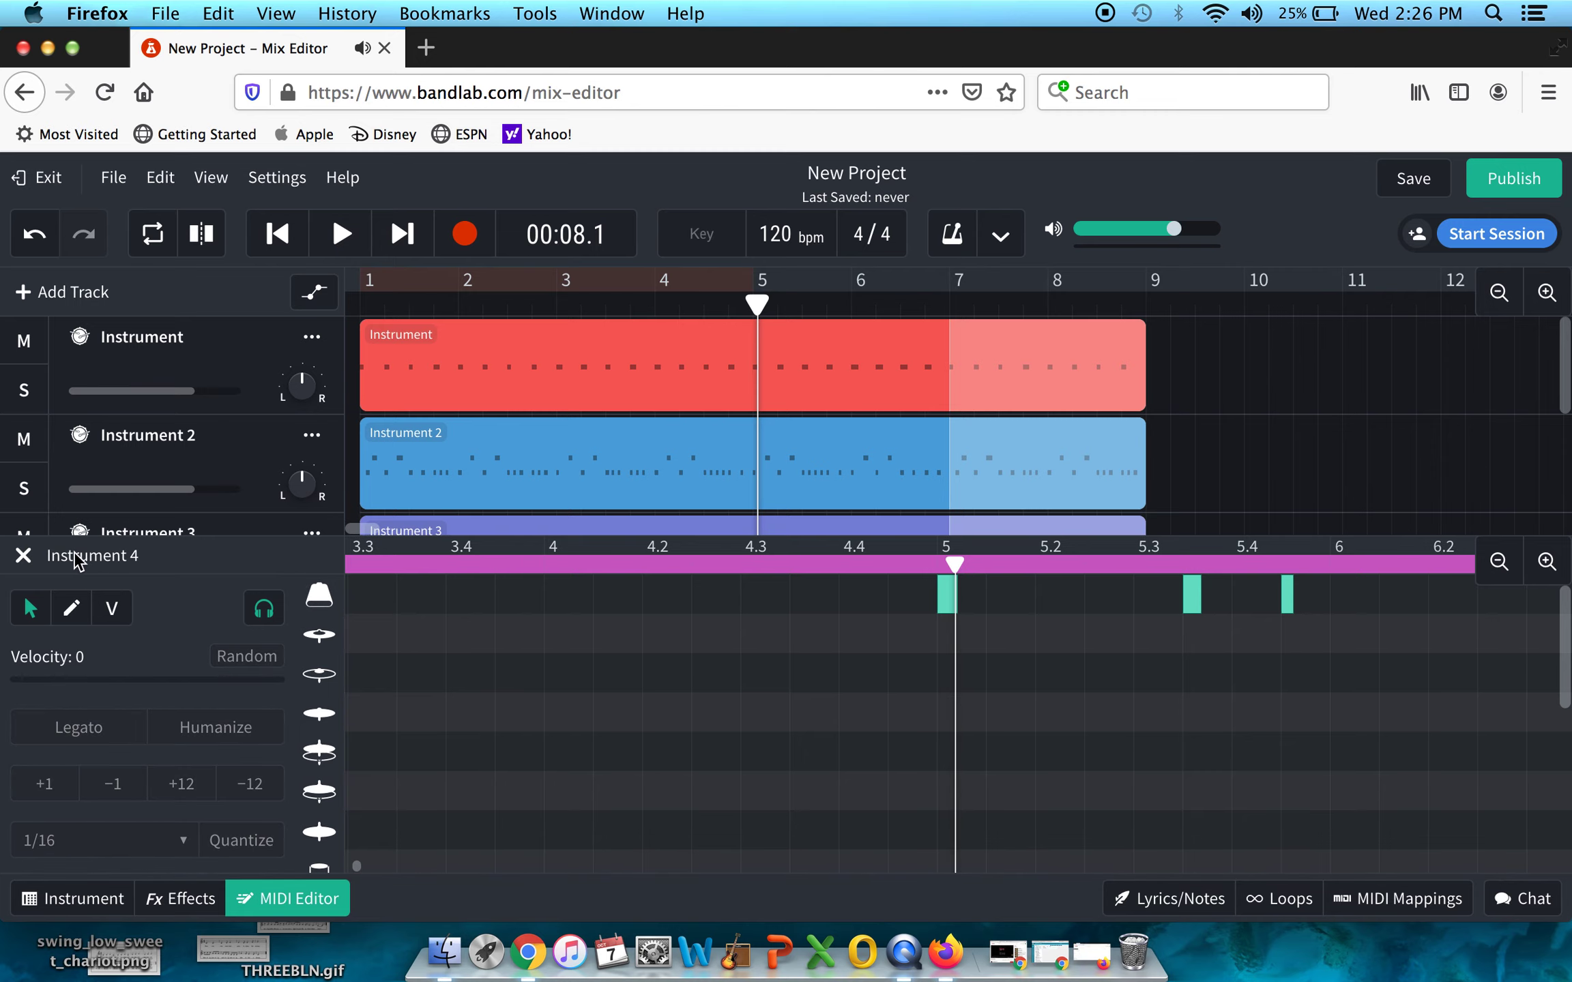
left_click(23, 559)
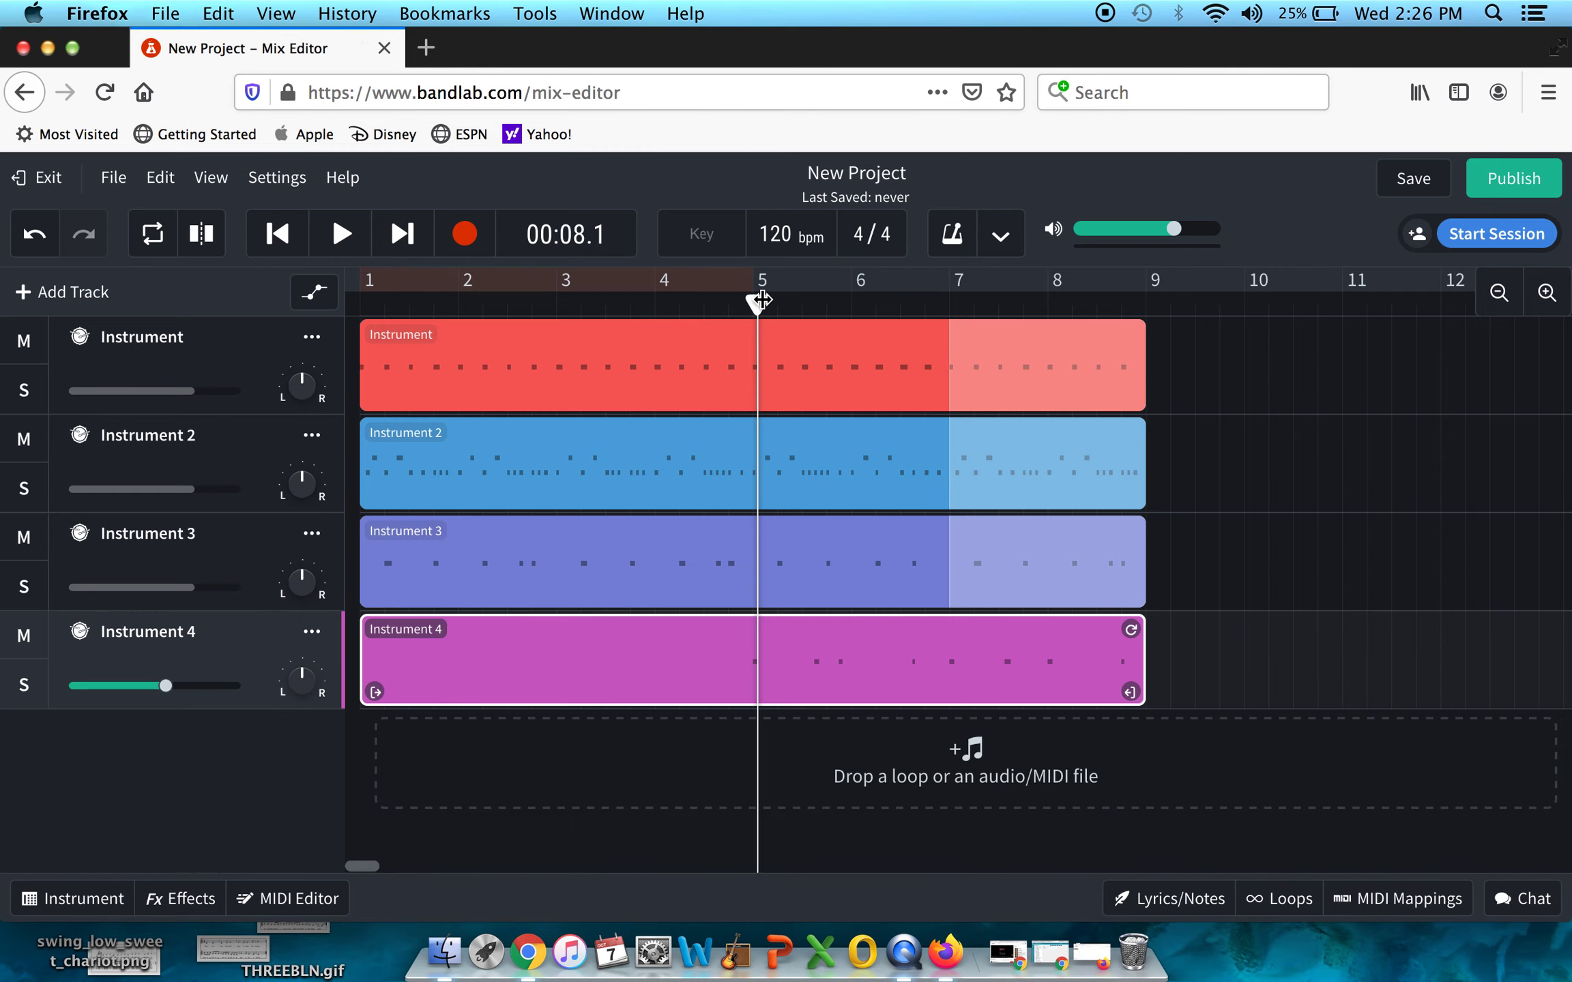
Step: Play the section from bar 5 to the end of the regions at bar 9
left_click_drag(756, 305, 752, 304)
key("space")
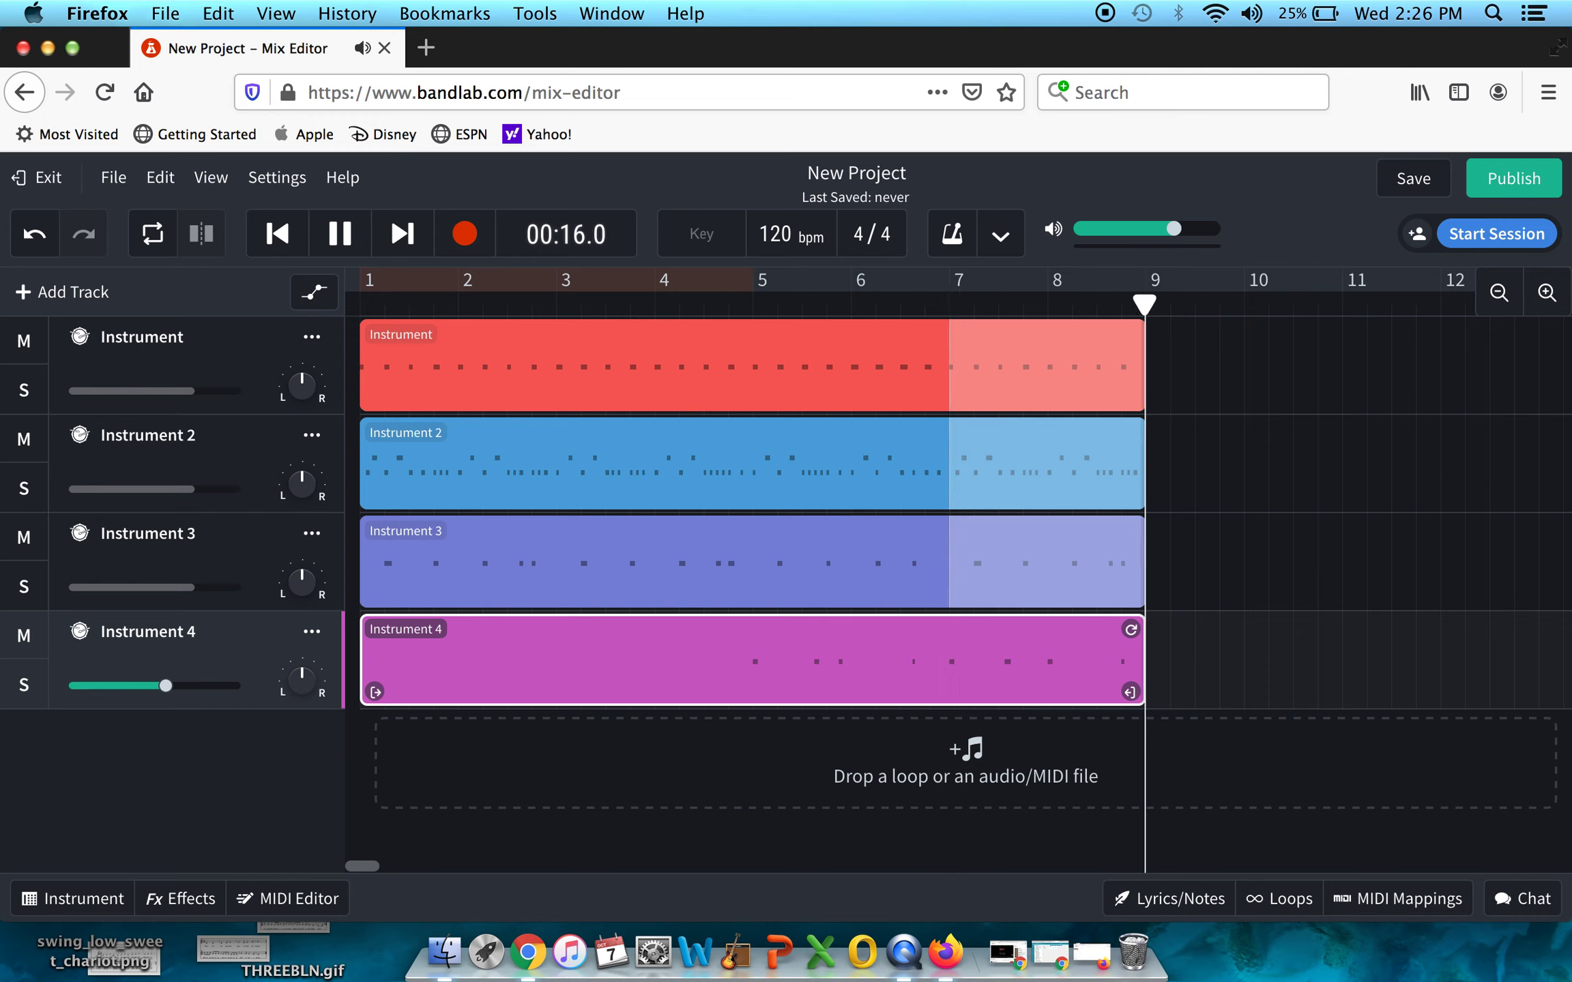
key("space")
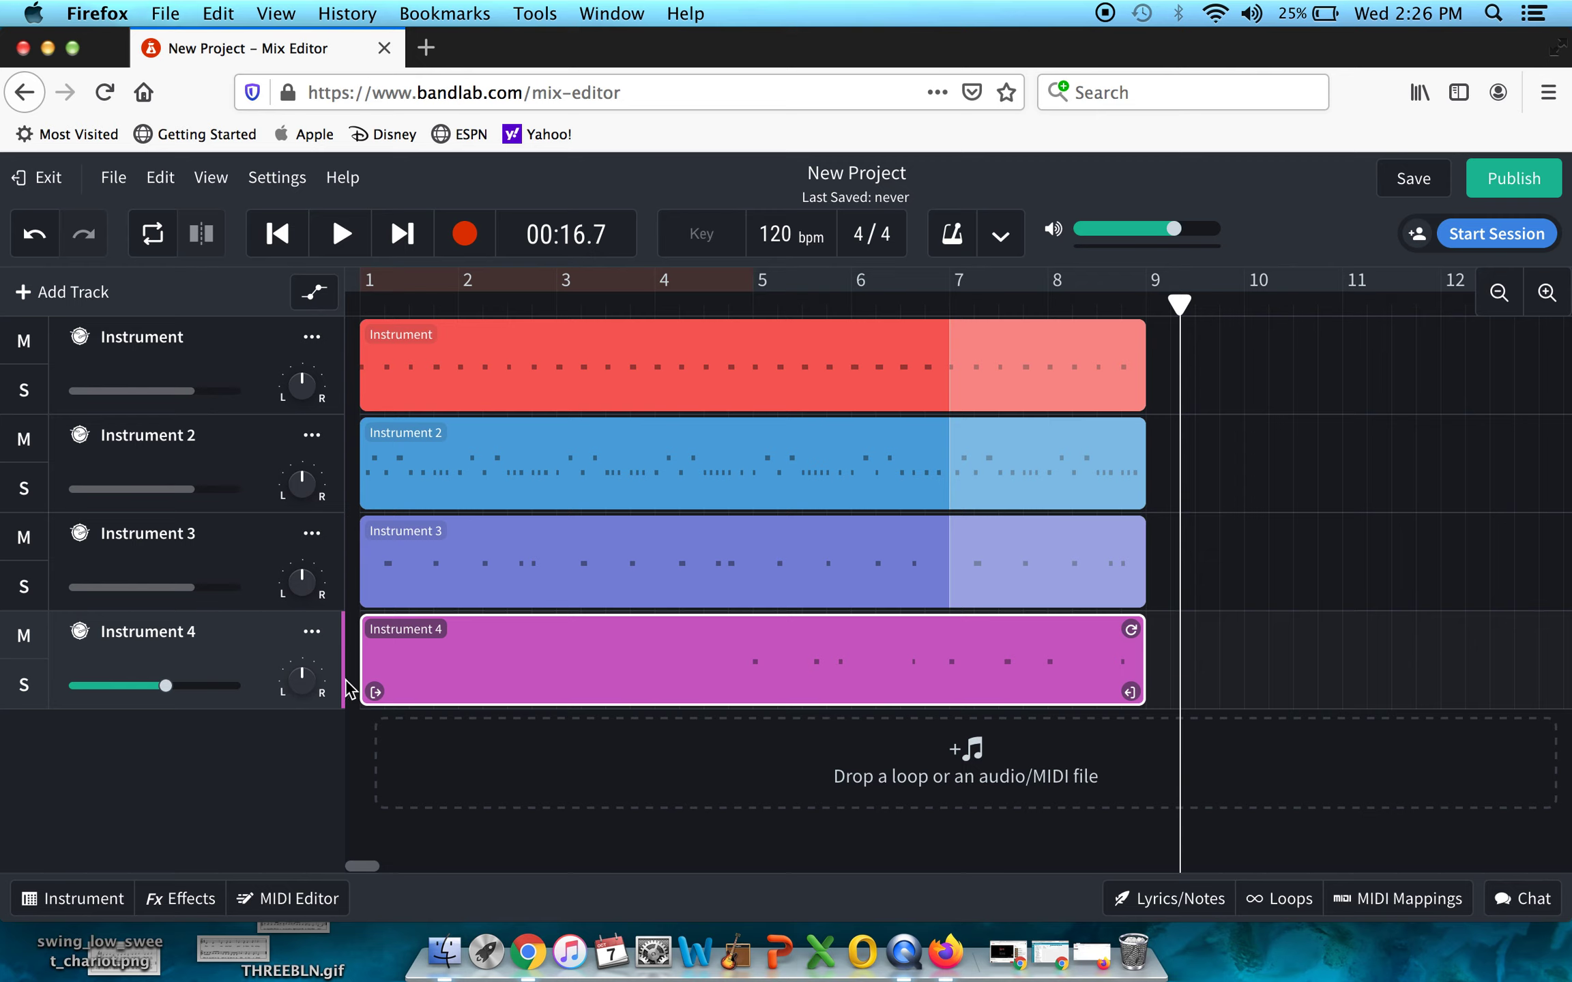
Step: Trim the start of the regions on all four tracks to bar 5
left_click_drag(375, 692, 755, 690)
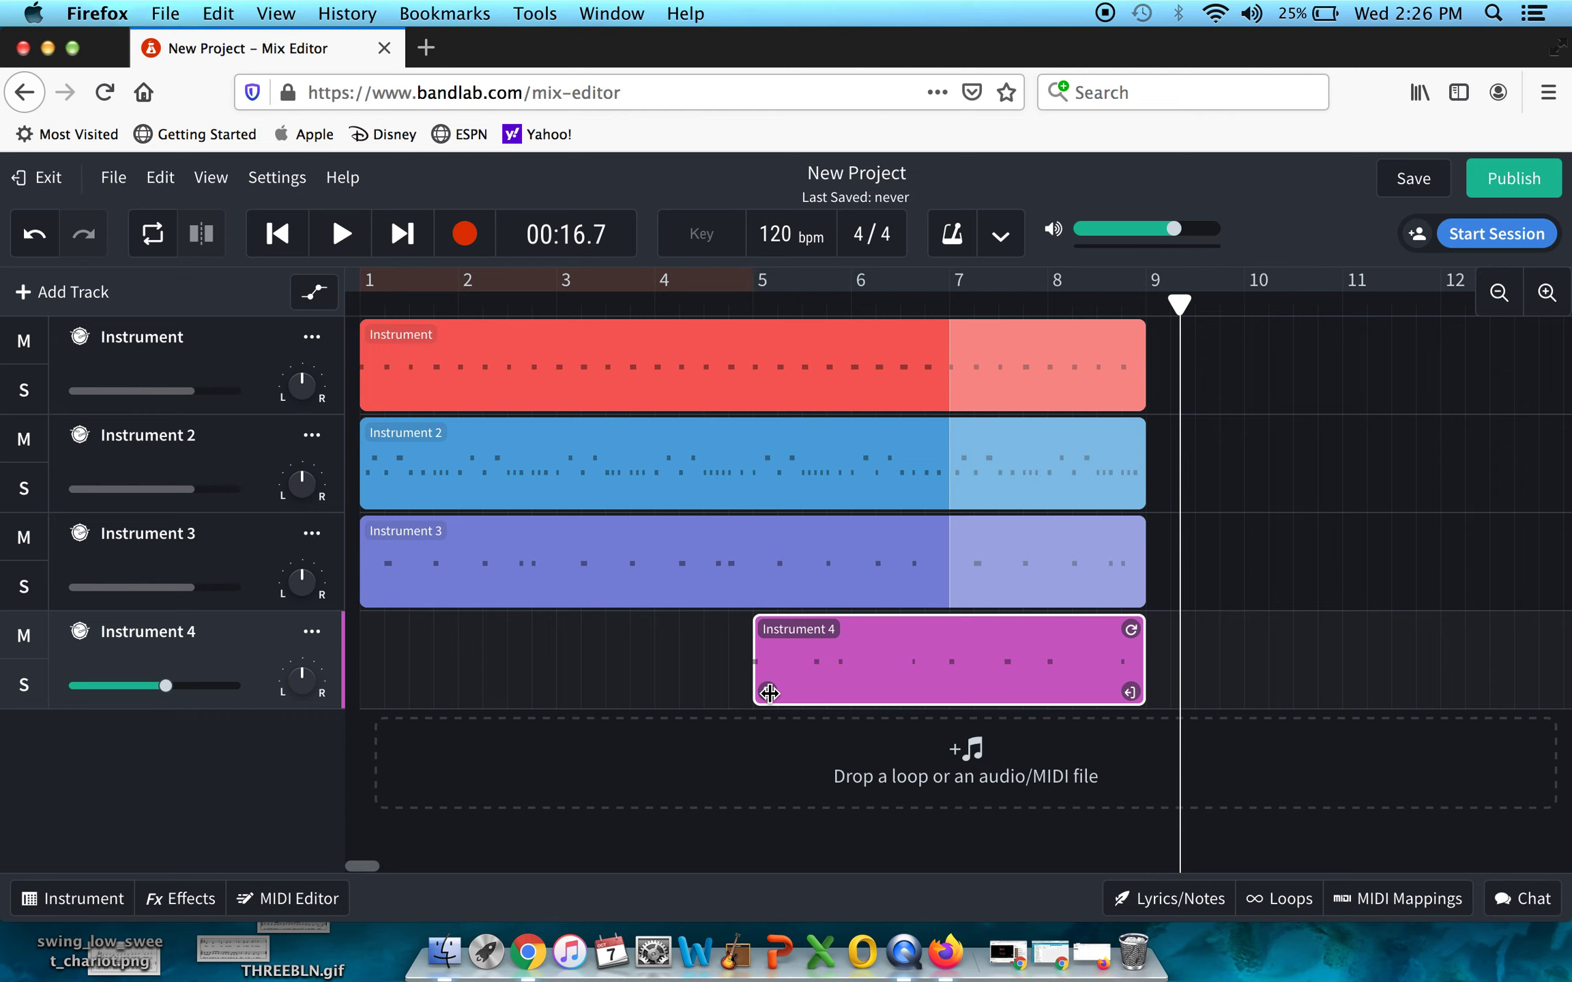
left_click(377, 593)
left_click_drag(376, 593, 769, 600)
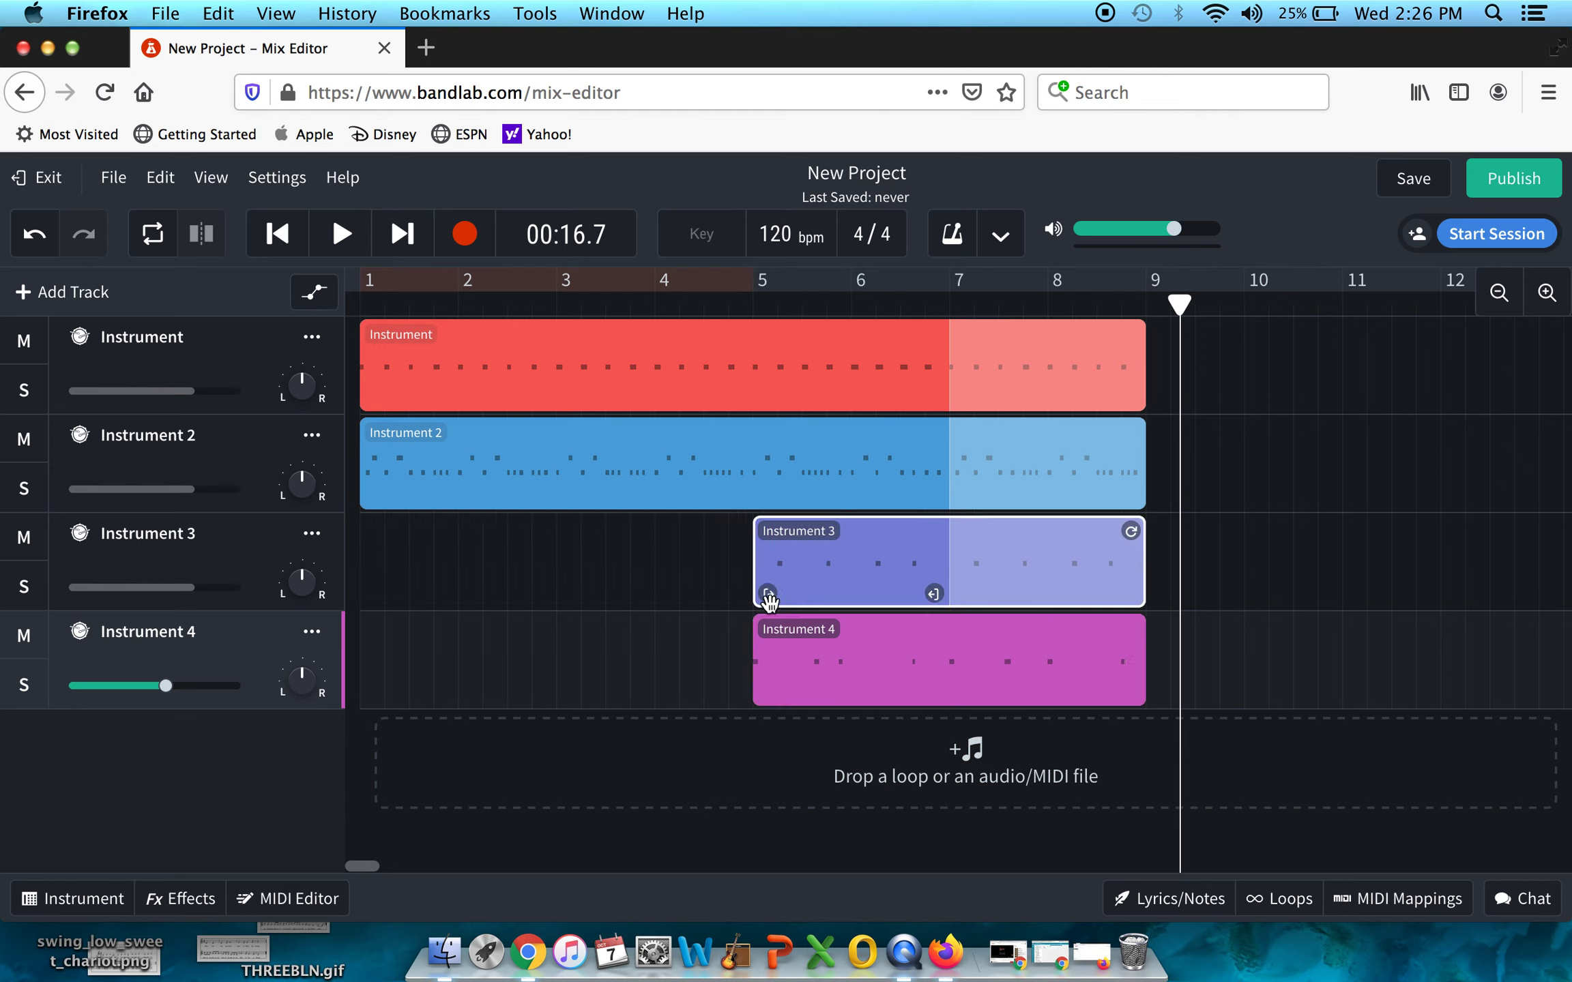
left_click(376, 495)
left_click_drag(376, 495, 770, 507)
left_click(377, 397)
left_click_drag(377, 397, 764, 400)
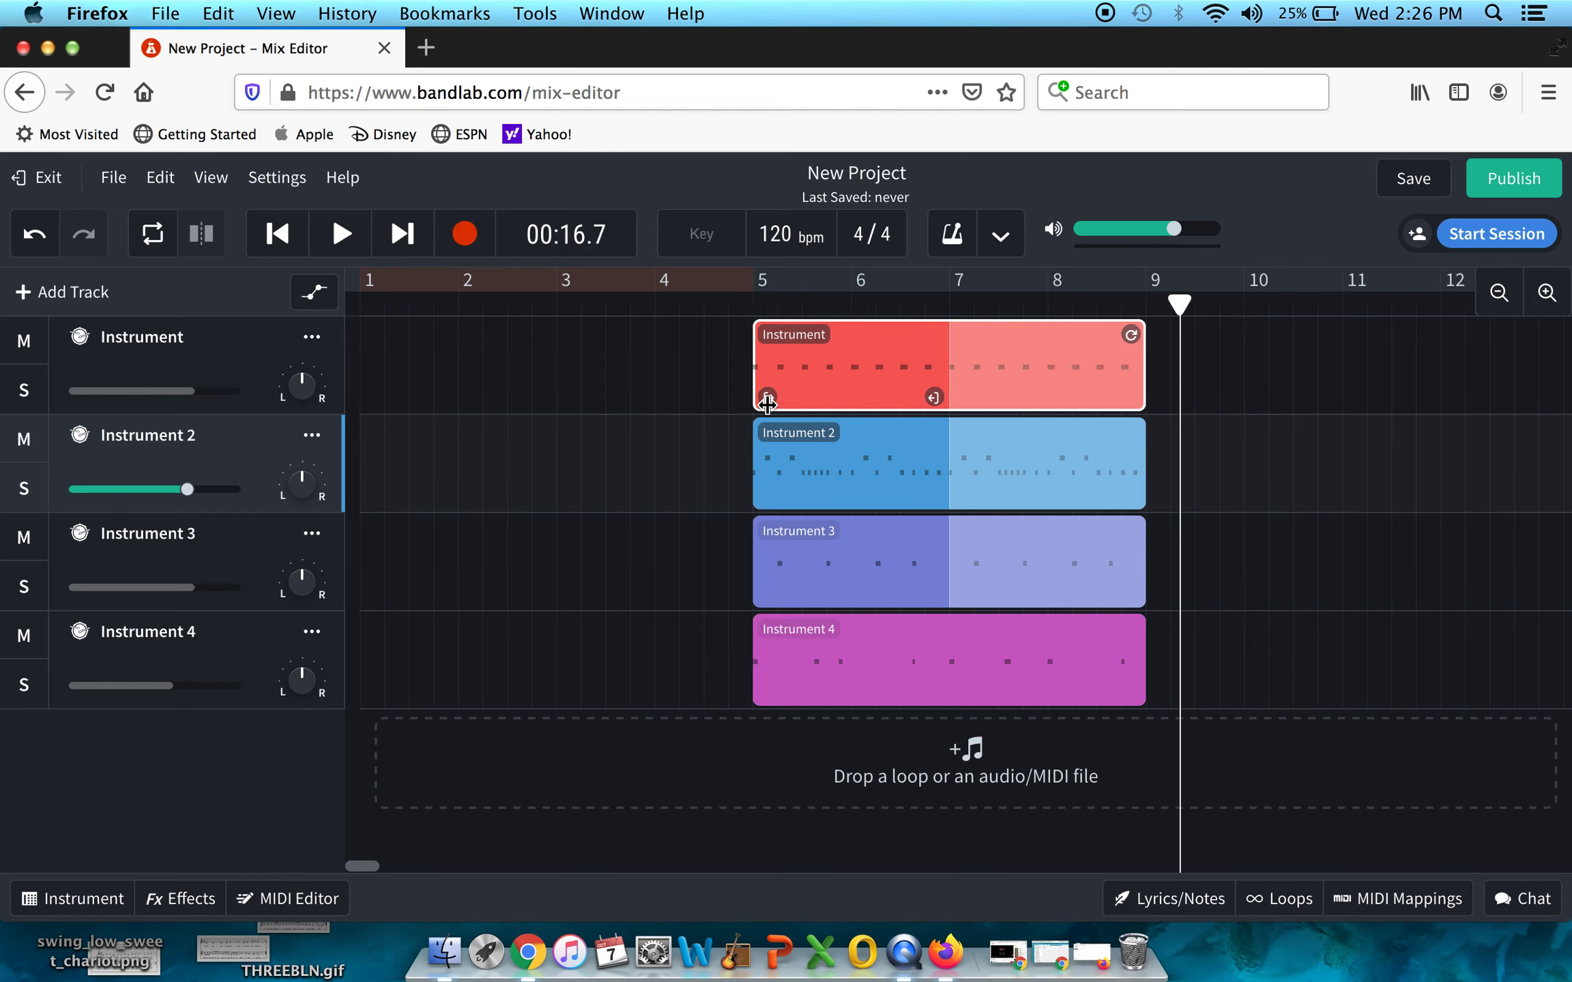
Step: Move the trimmed regions on all four tracks so they start at bar 1
left_click_drag(863, 362, 471, 362)
left_click_drag(971, 487, 464, 440)
left_click_drag(923, 582, 435, 543)
left_click_drag(887, 649, 427, 628)
Step: Loop the regions on all four tracks so each one extends to bar 9
left_click(730, 334)
left_click_drag(723, 335, 1129, 336)
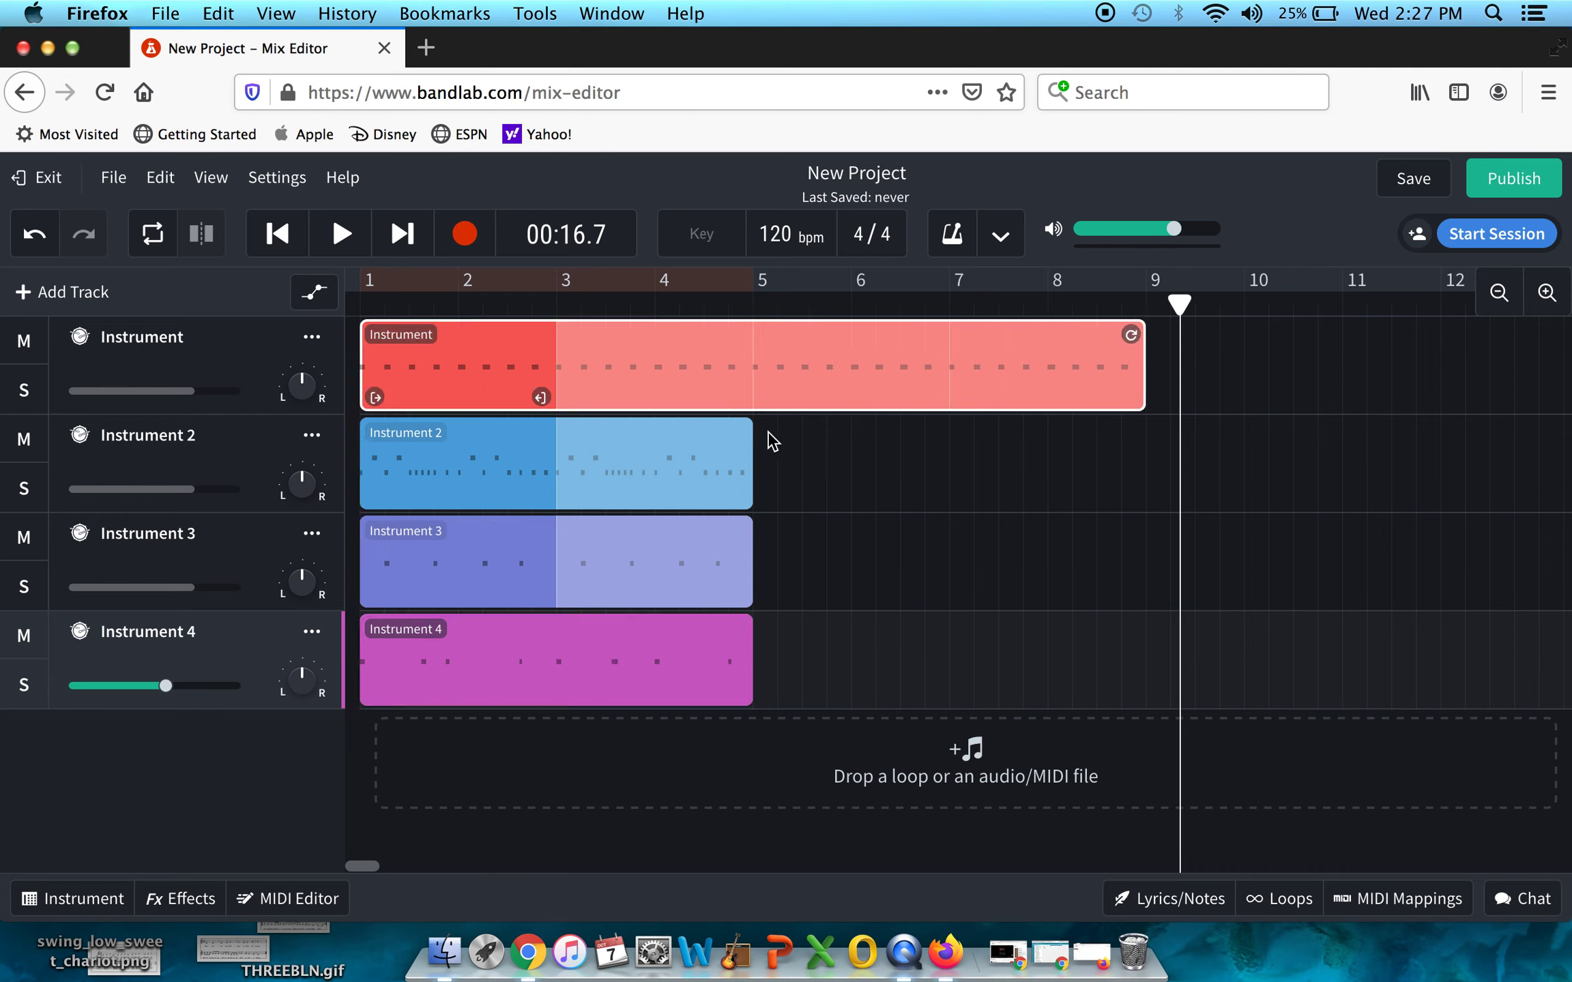
left_click_drag(738, 434, 1138, 442)
left_click_drag(734, 538, 1129, 533)
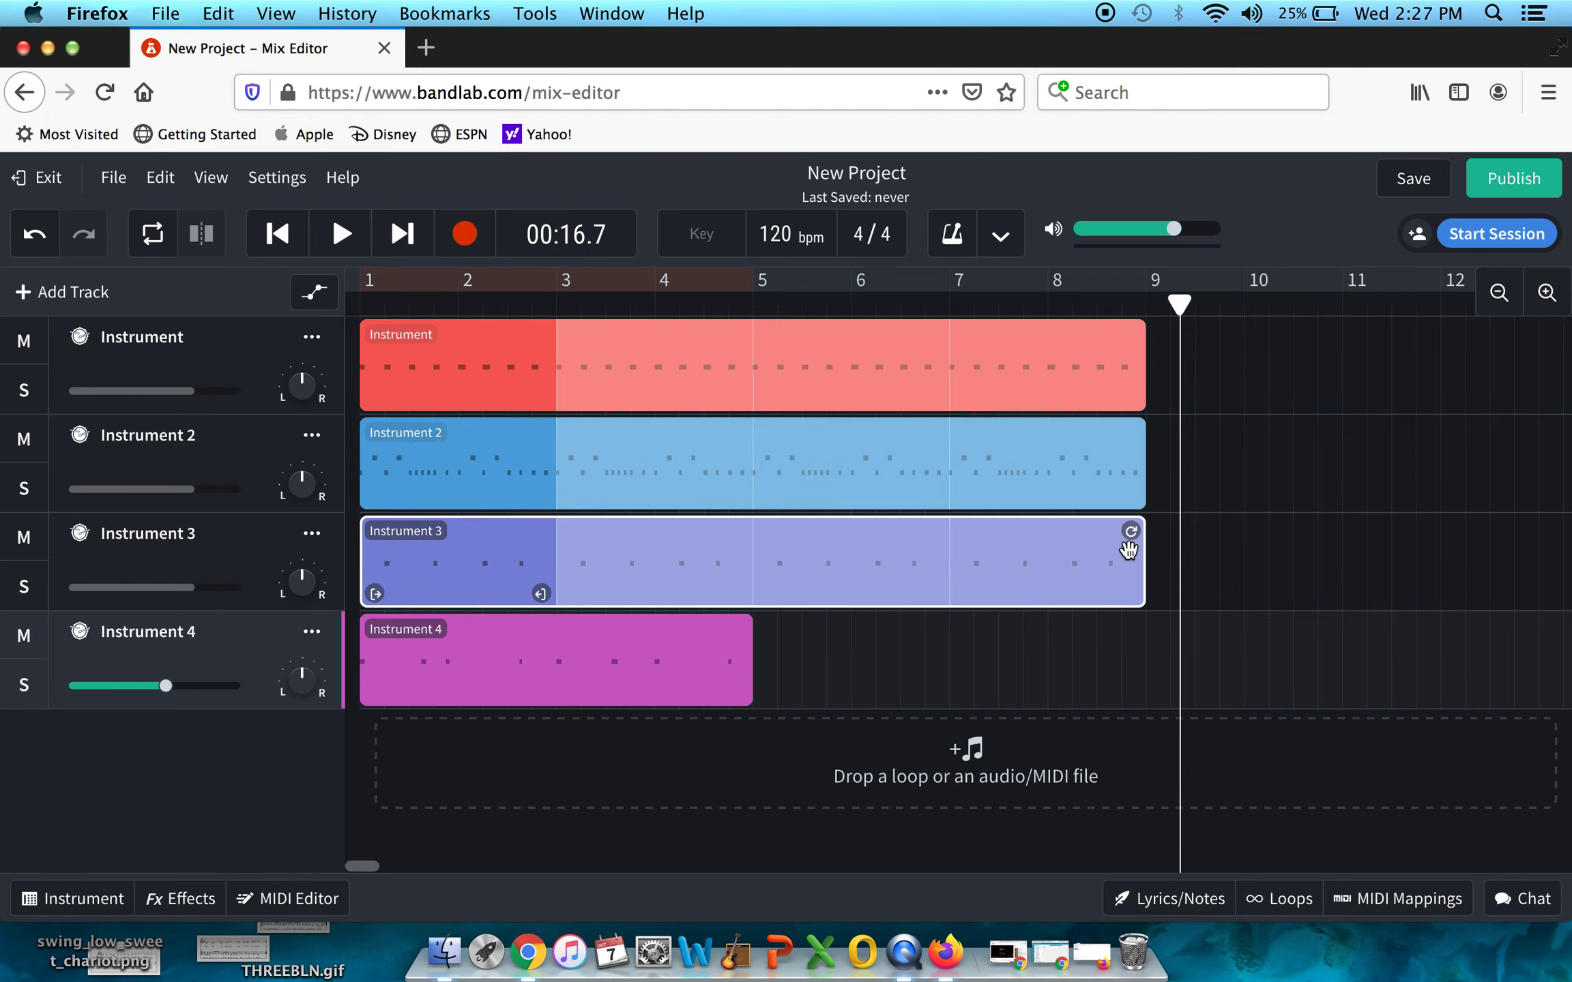
left_click(726, 625)
left_click_drag(737, 627, 1127, 641)
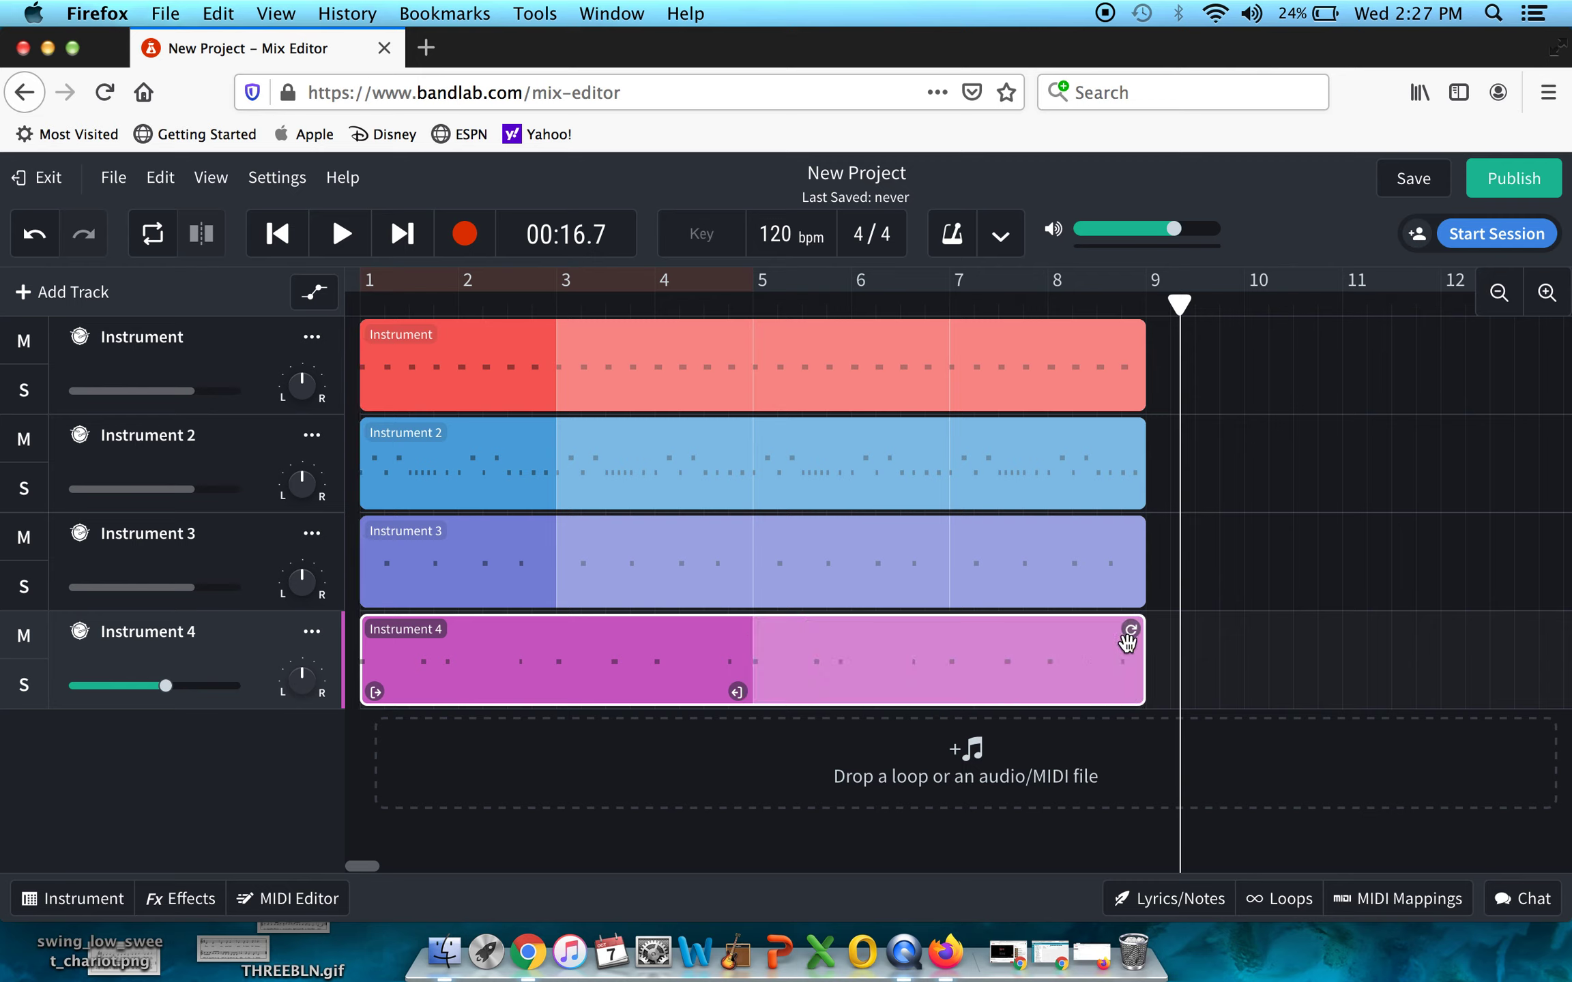
Step: Lower the fourth track's volume to about -7 dB and play the full beat from bar 1
left_click_drag(165, 686, 150, 688)
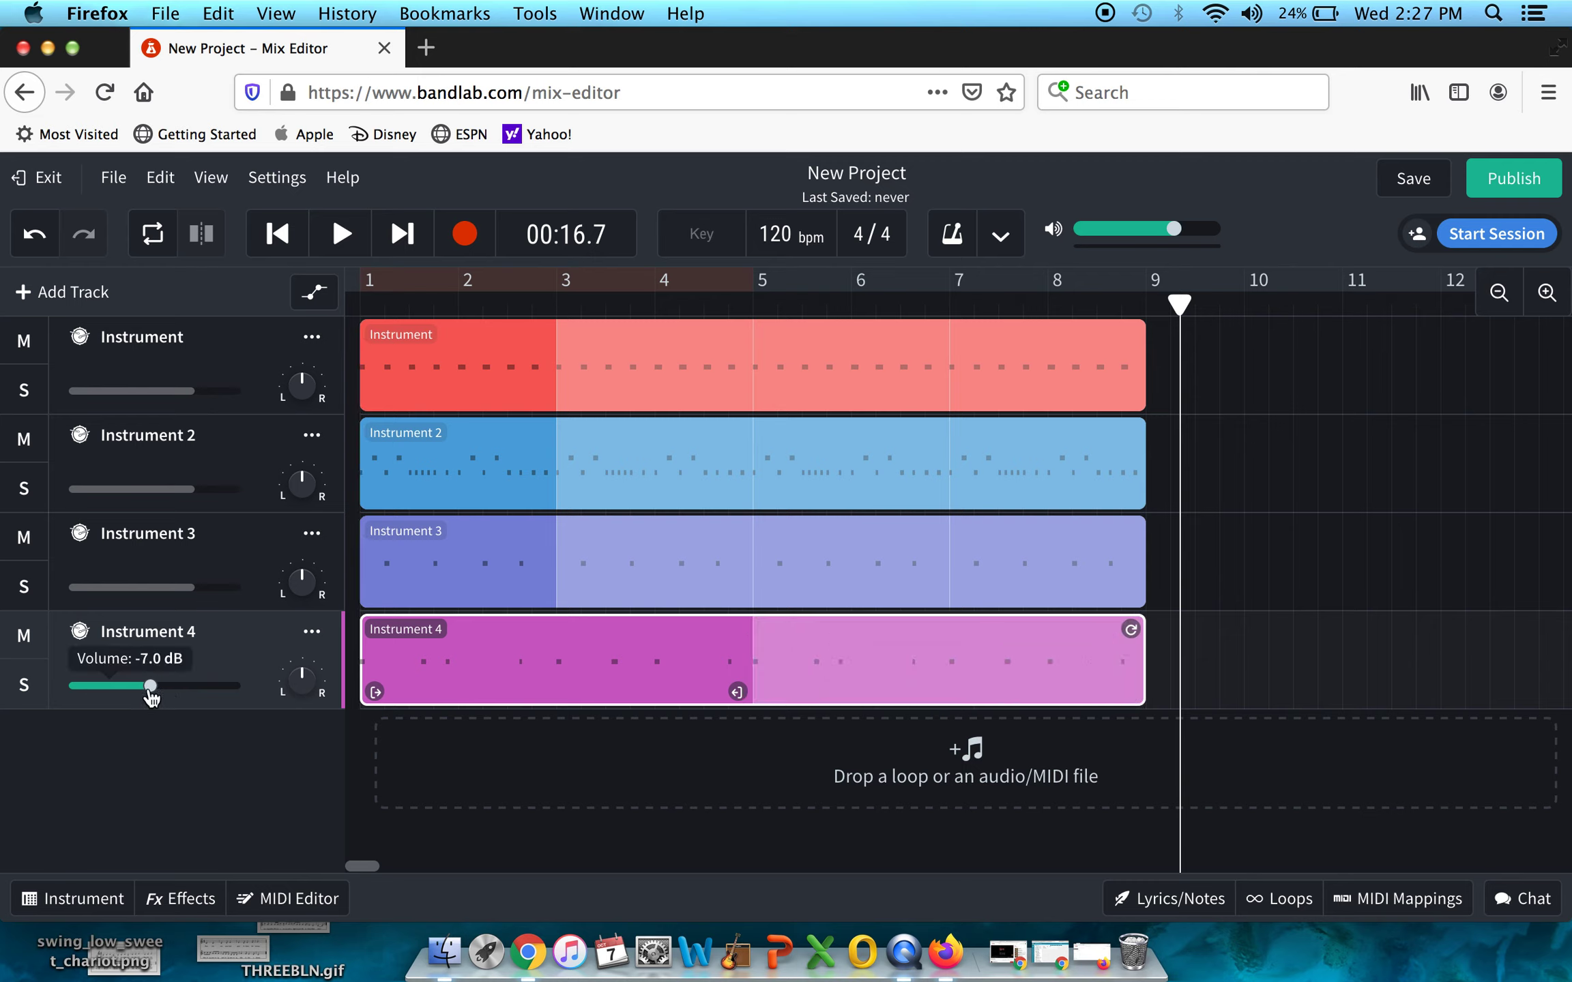
left_click(277, 236)
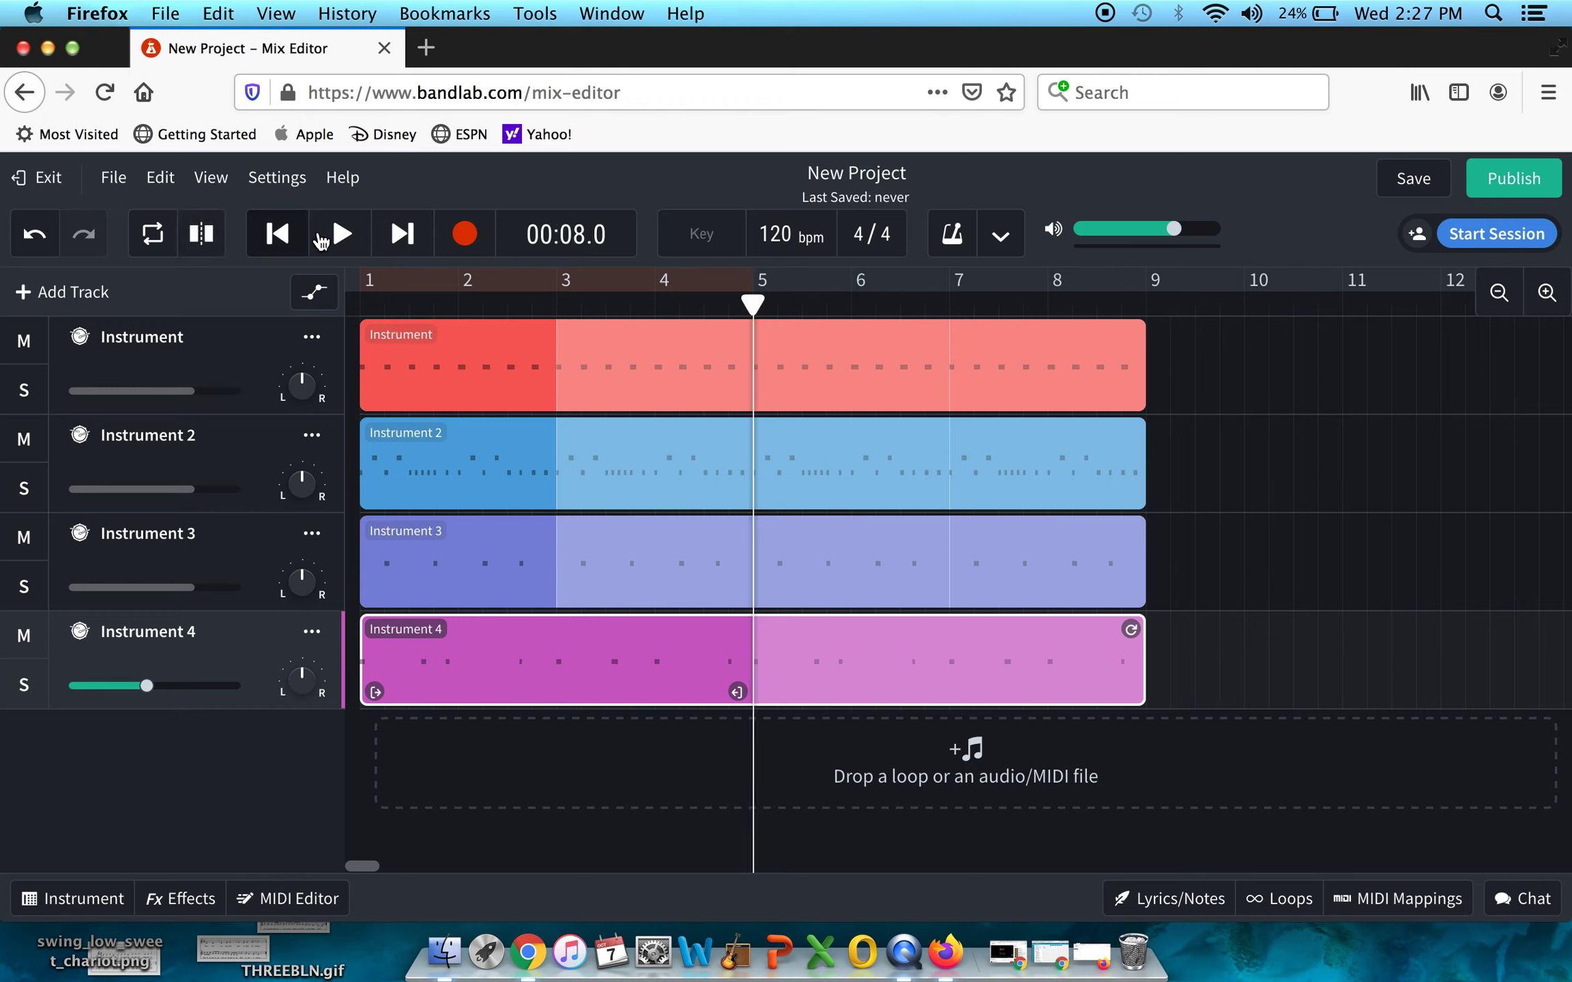
left_click(277, 234)
left_click(349, 235)
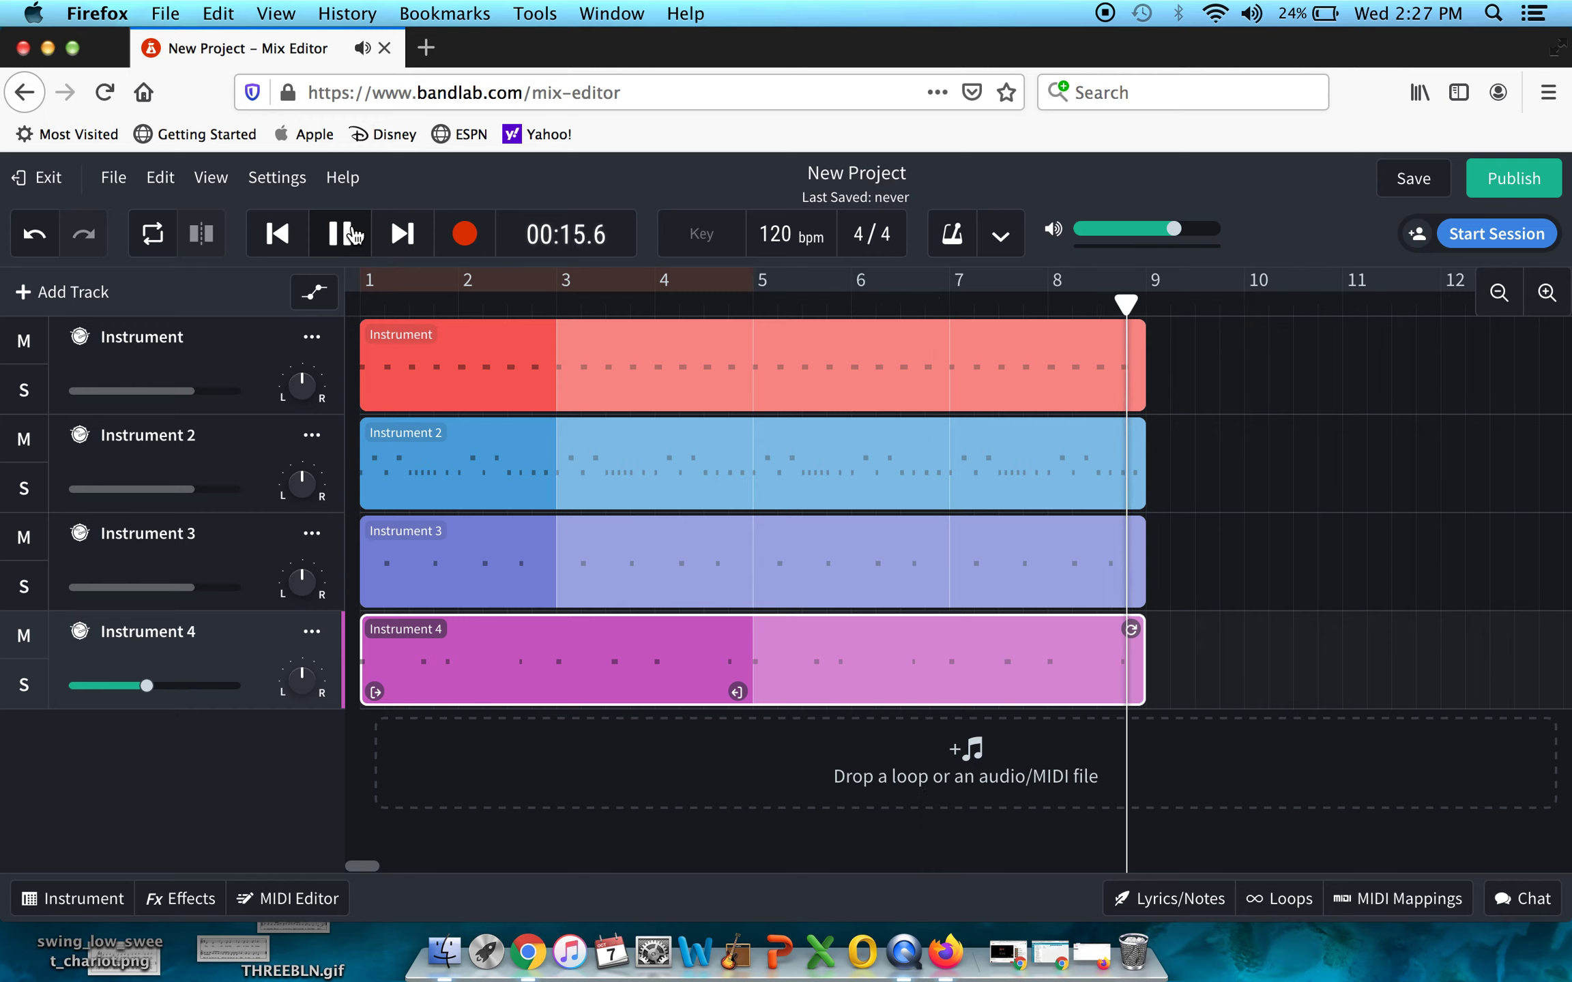
left_click(349, 234)
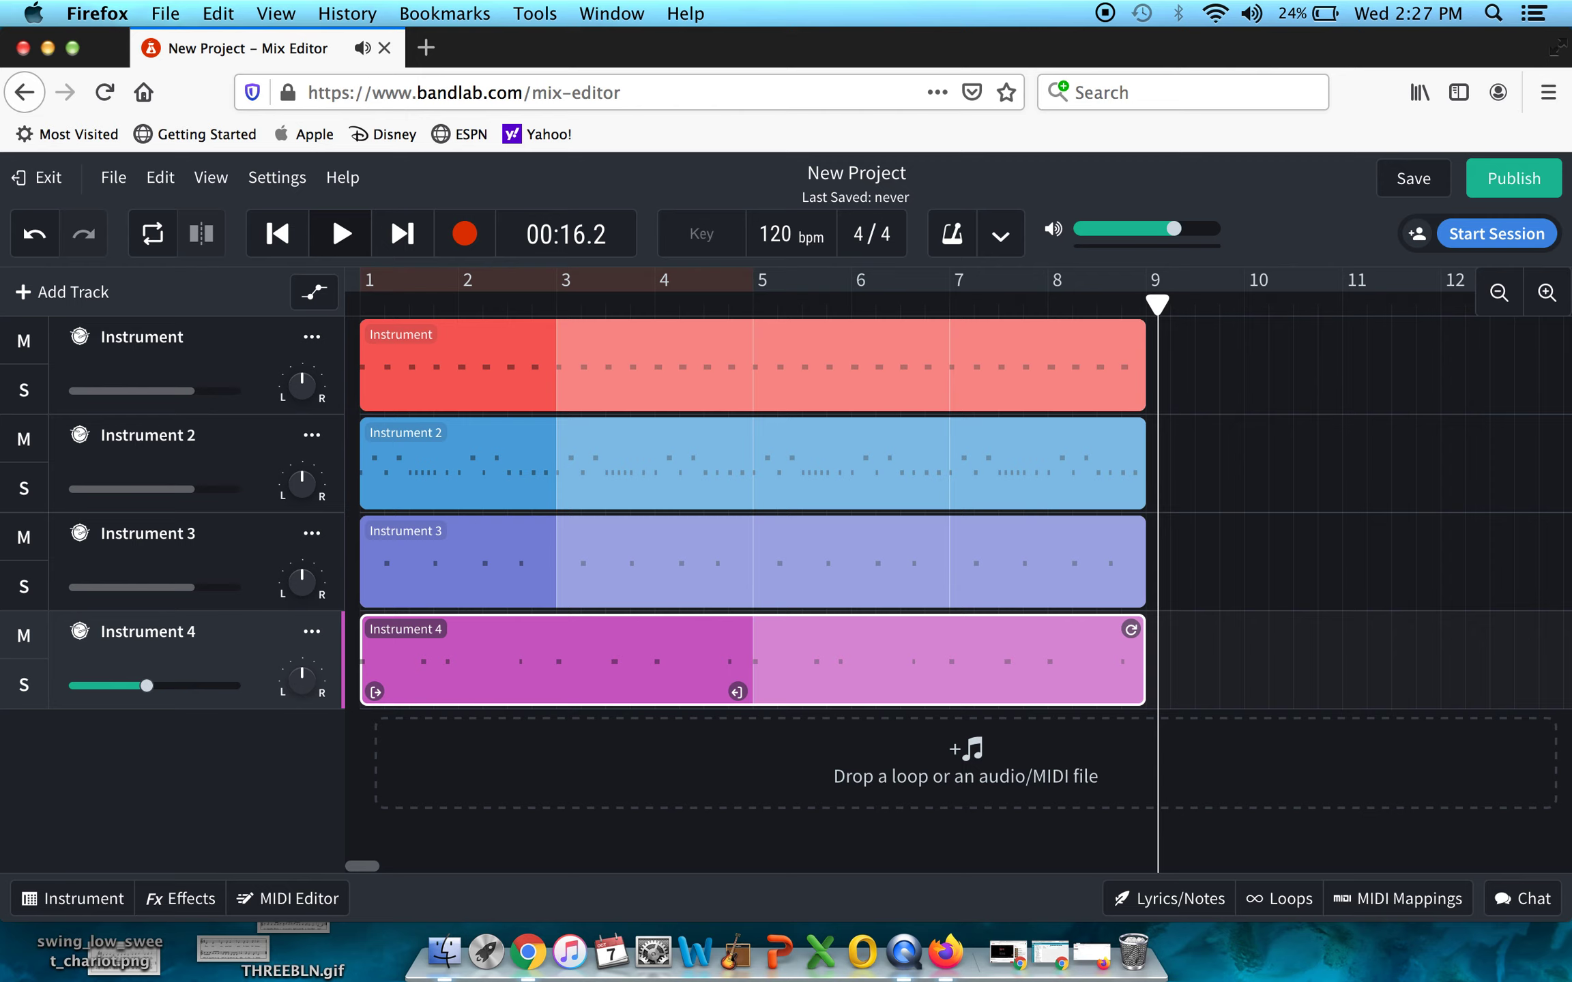
Step: Save the project and rename it "Project 3 Model"
left_click(1403, 176)
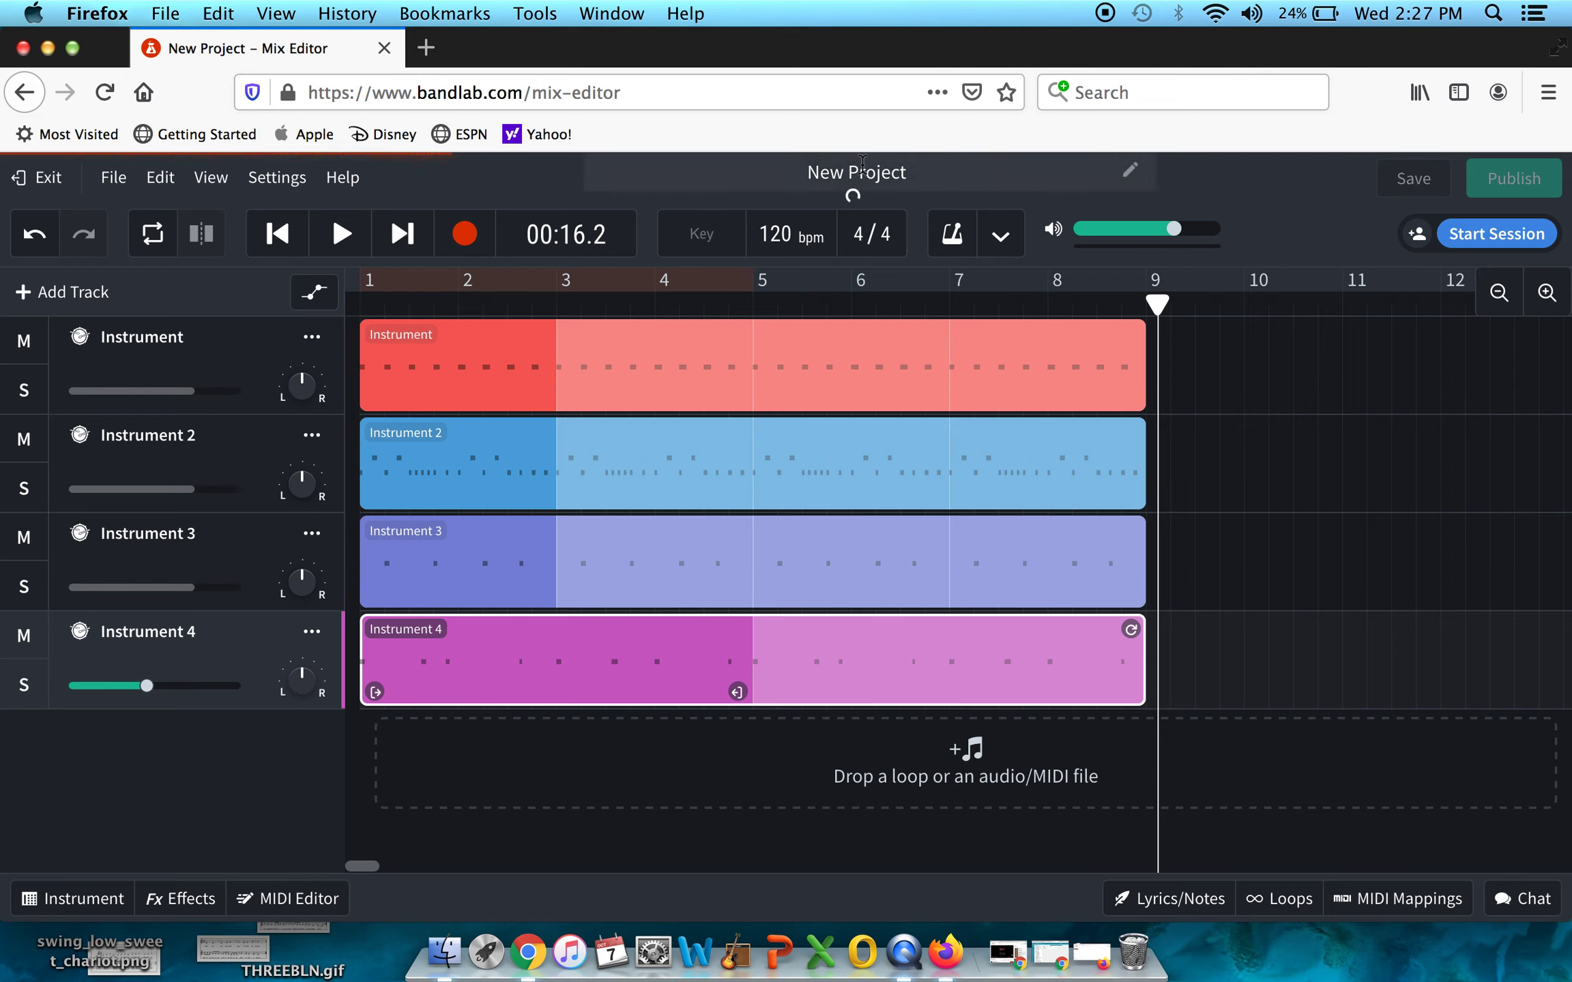
key("BackSpace")
key("BackSpace")
key("BackSpace")
key("BackSpace")
key("BackSpace")
key("BackSpace")
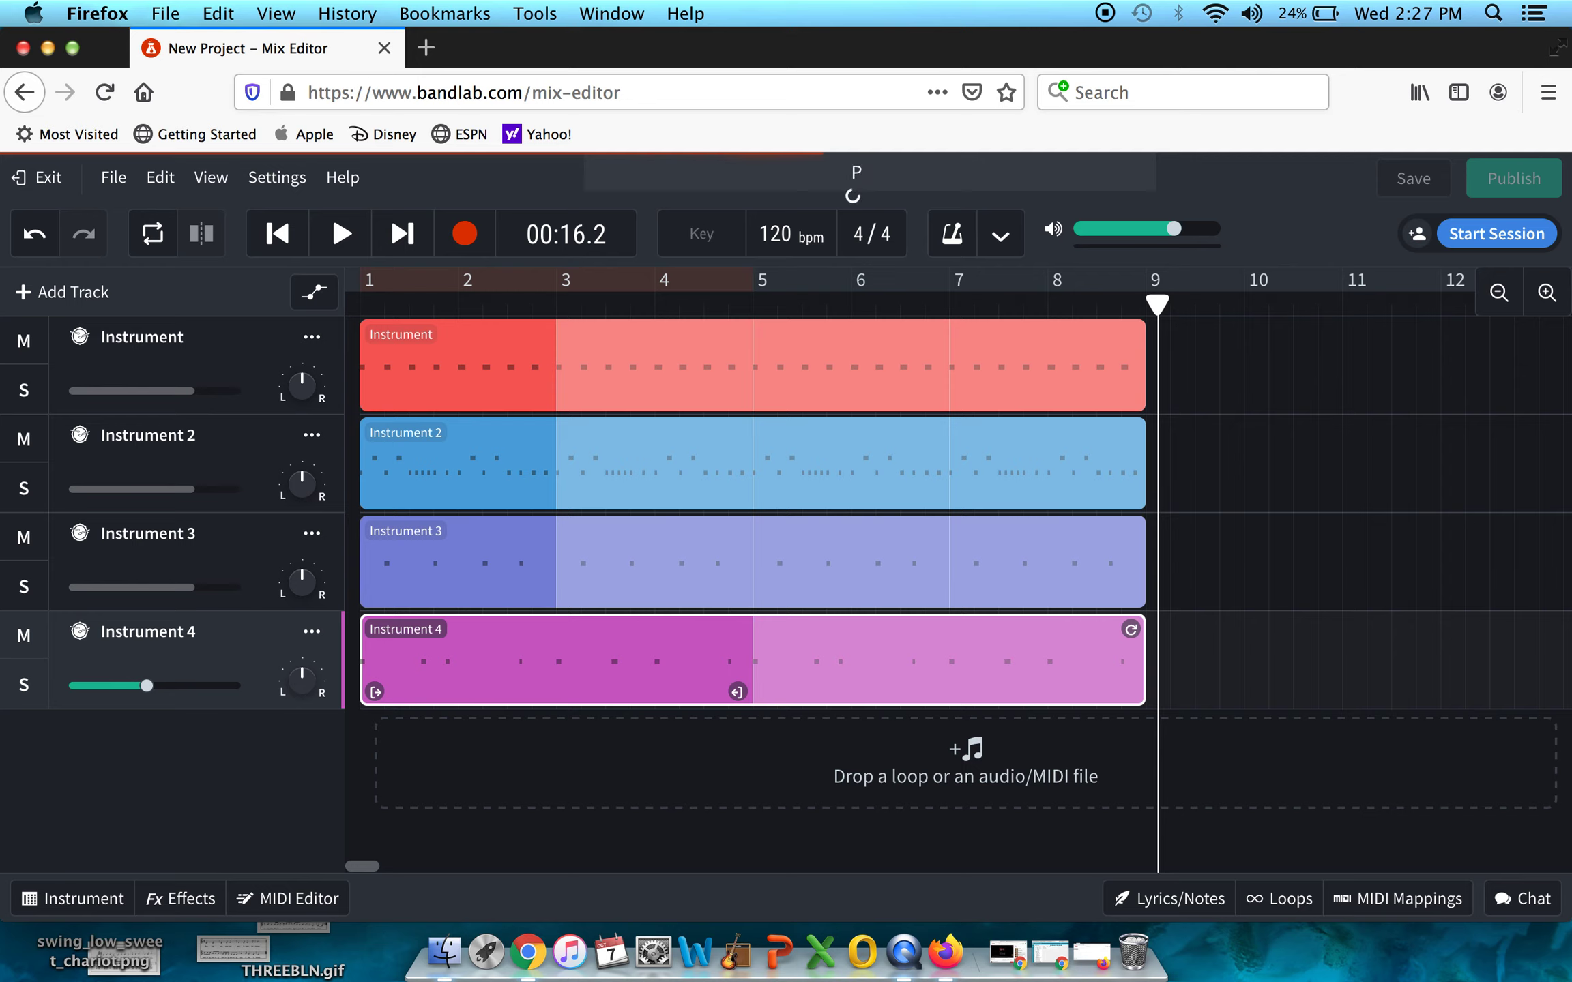
type("Project 3 Model")
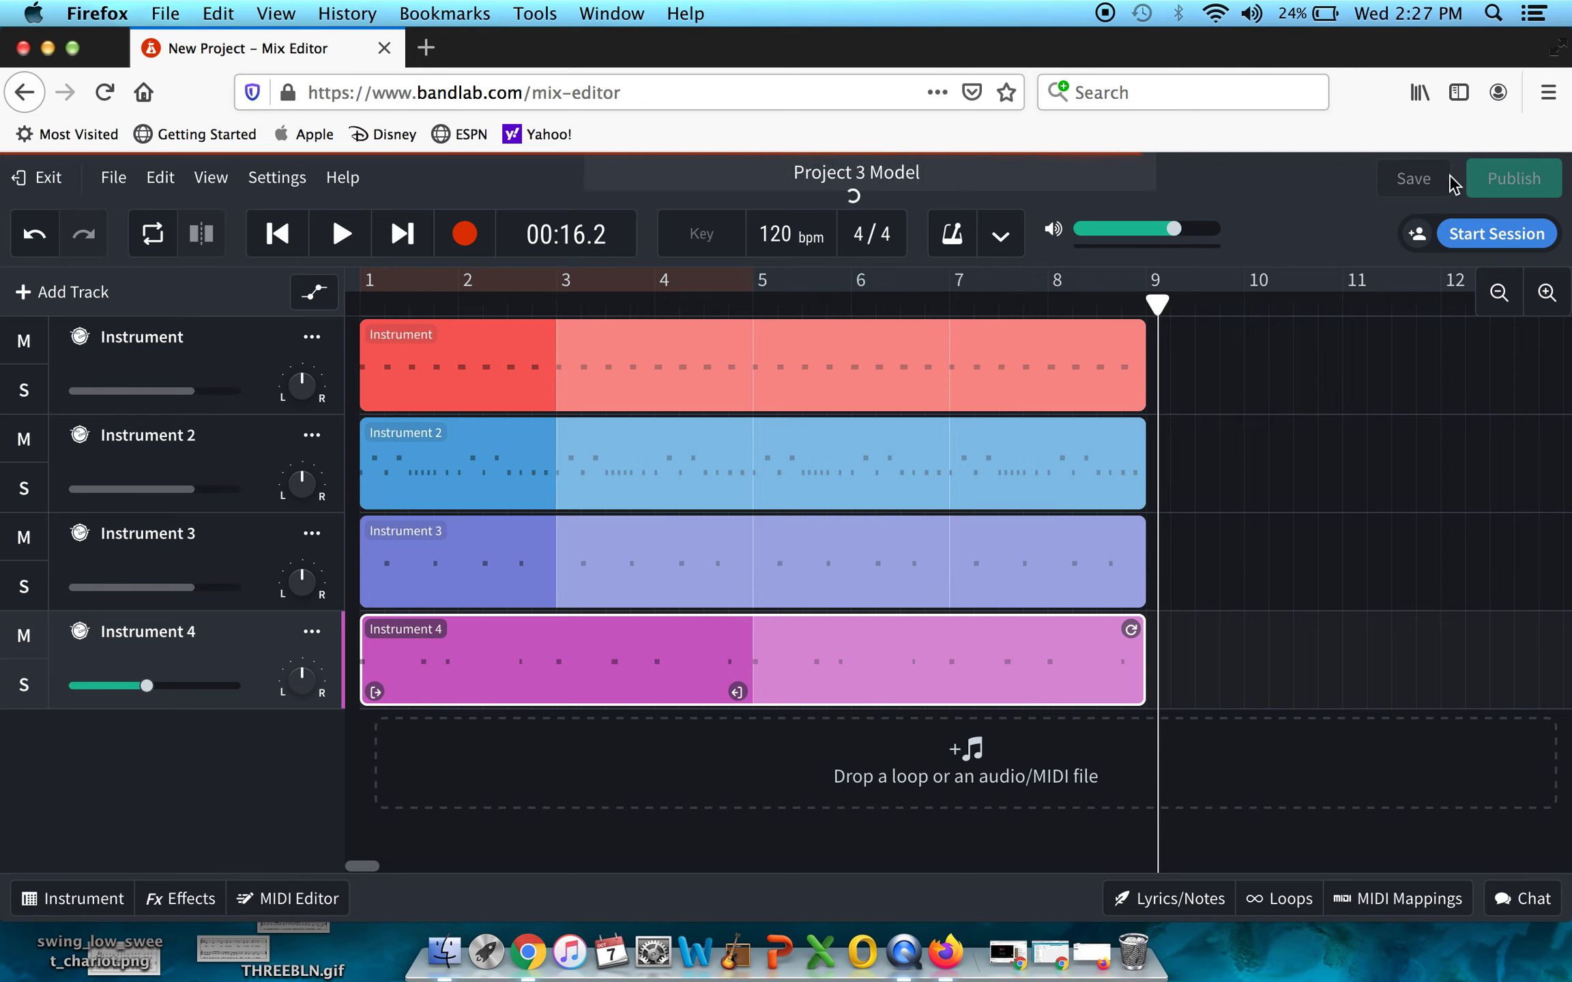
left_click(1422, 176)
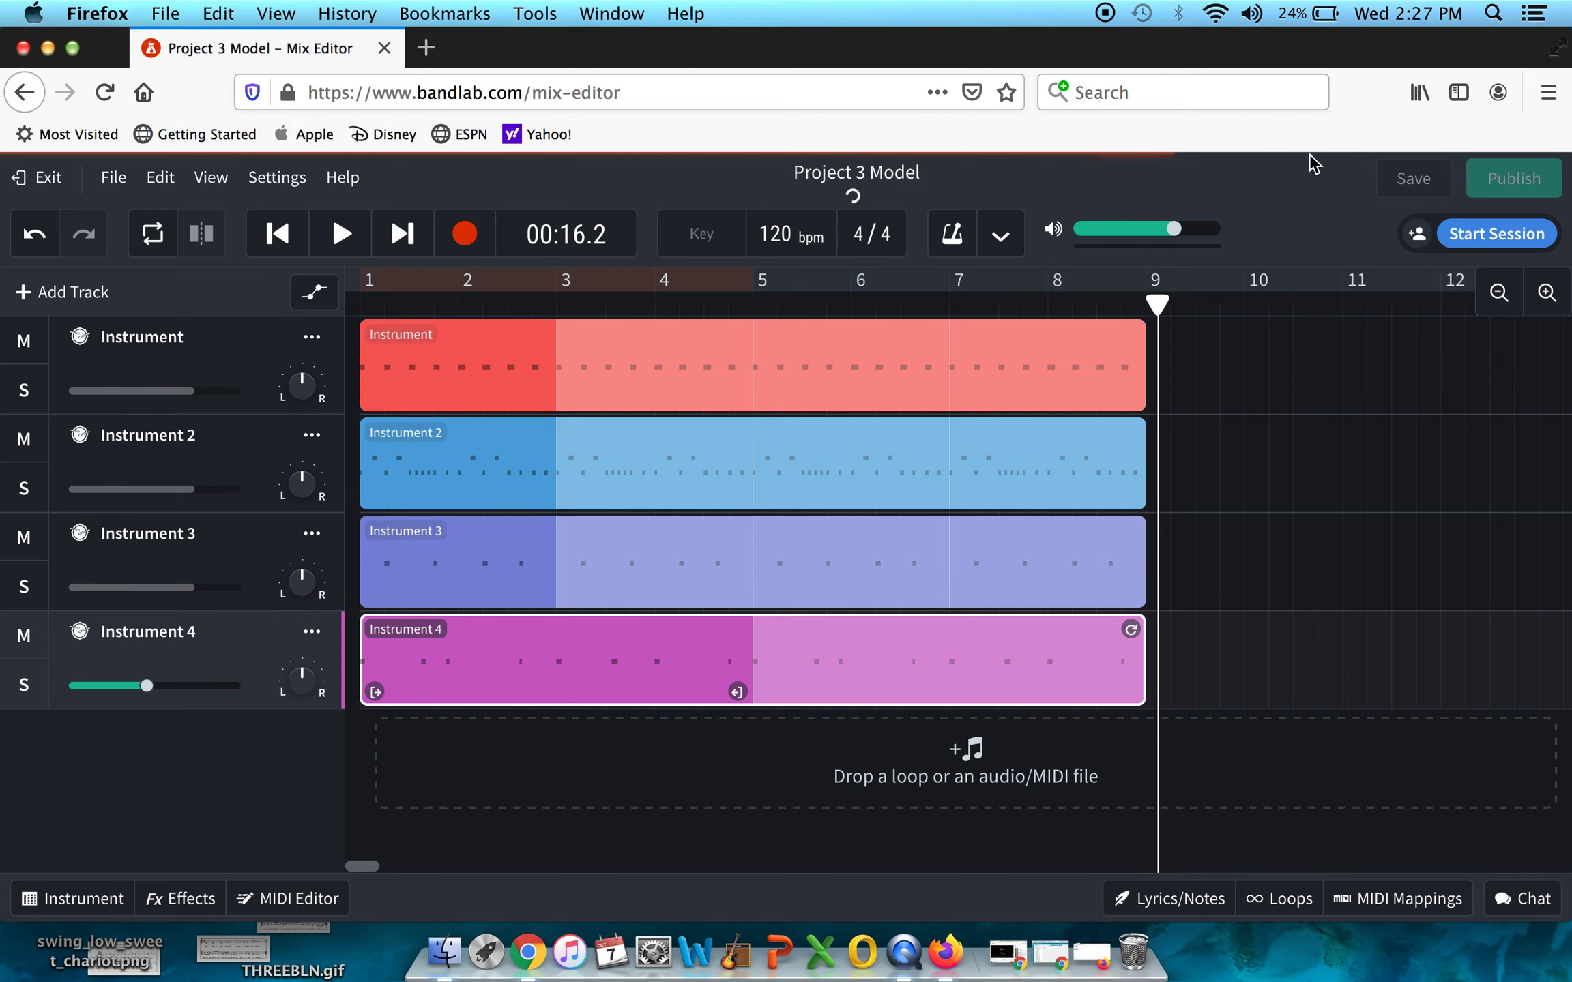
Step: Exit the Mix Editor to the project page, staying in the editor until saving is complete
left_click(45, 180)
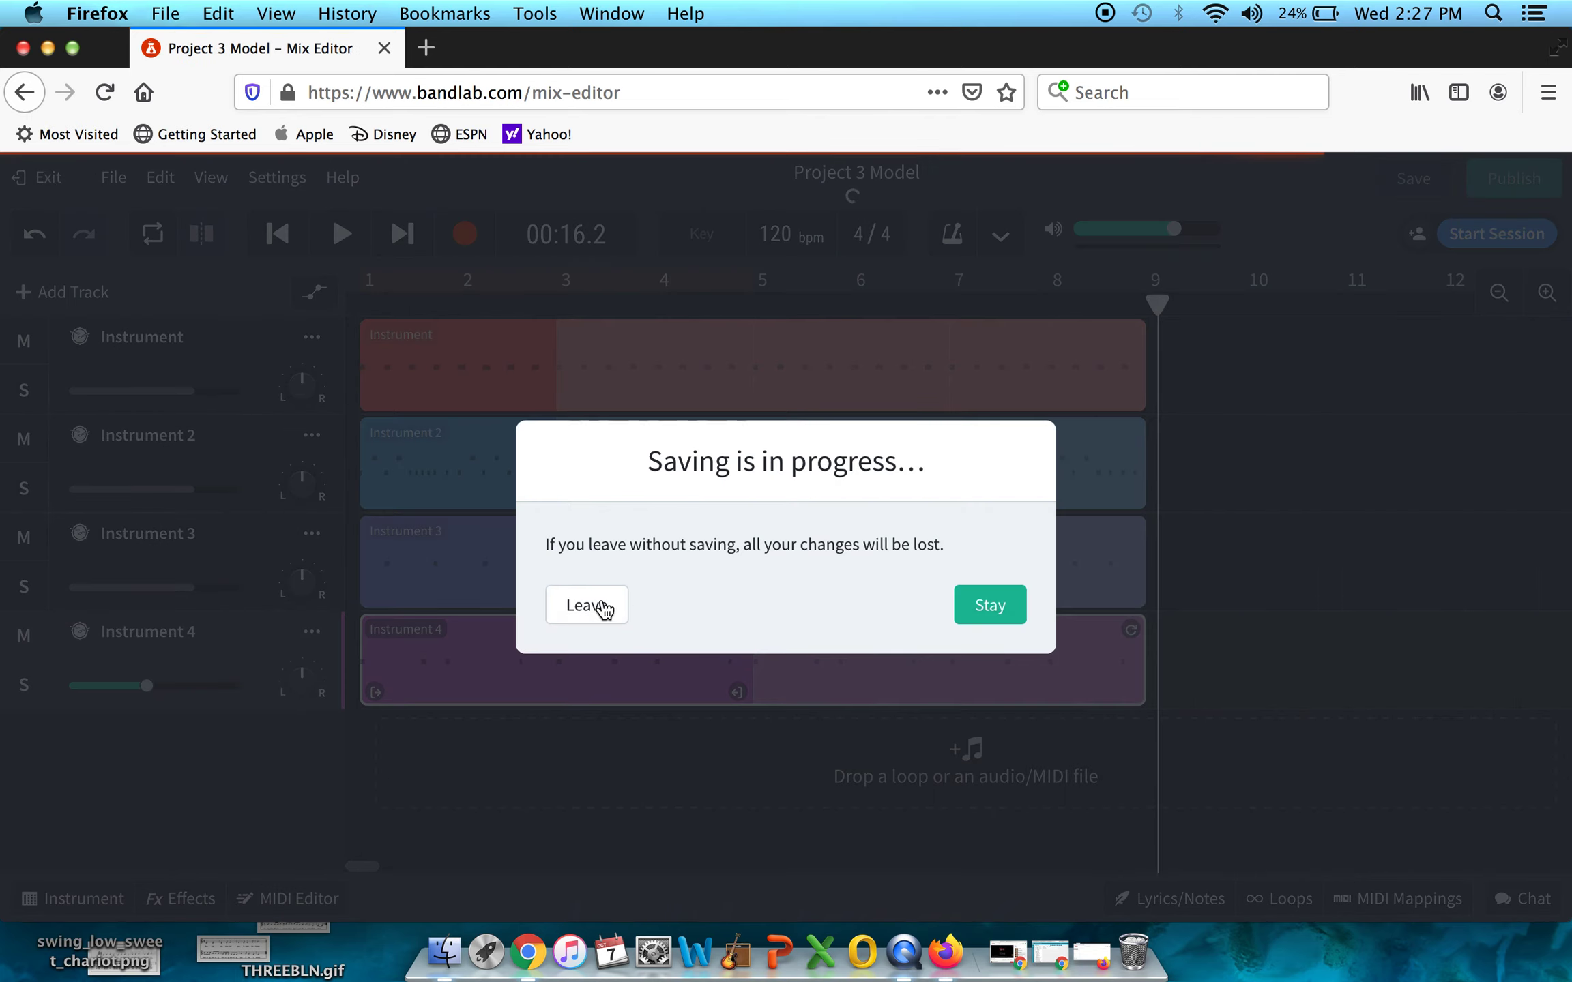
left_click(994, 614)
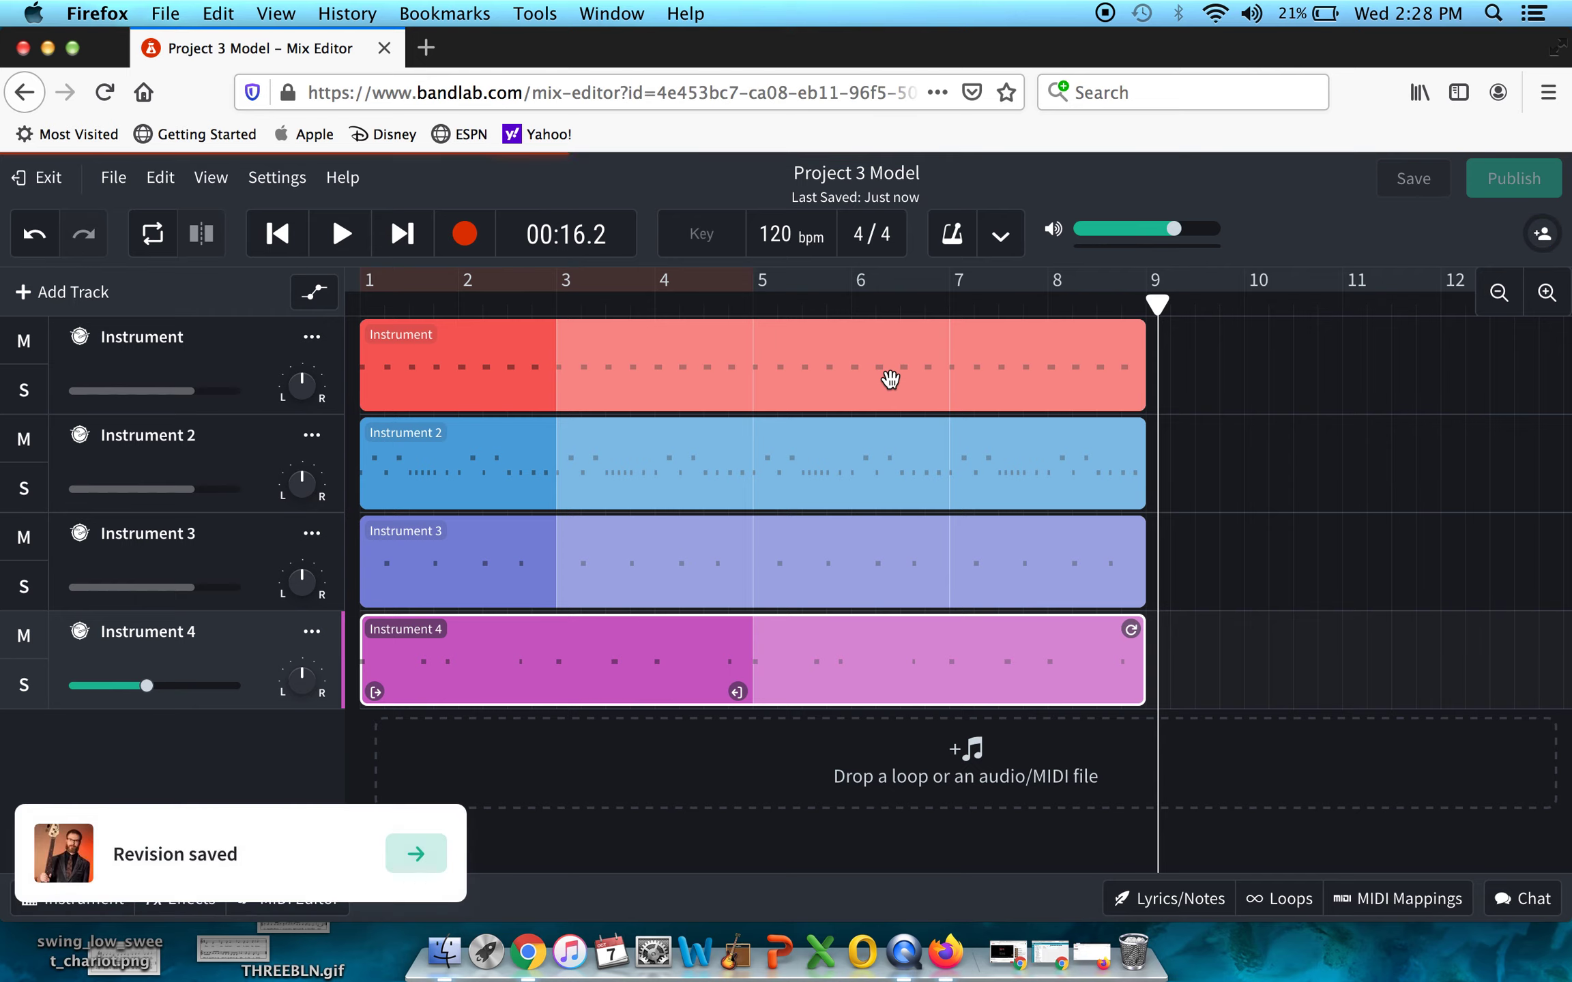
left_click(59, 184)
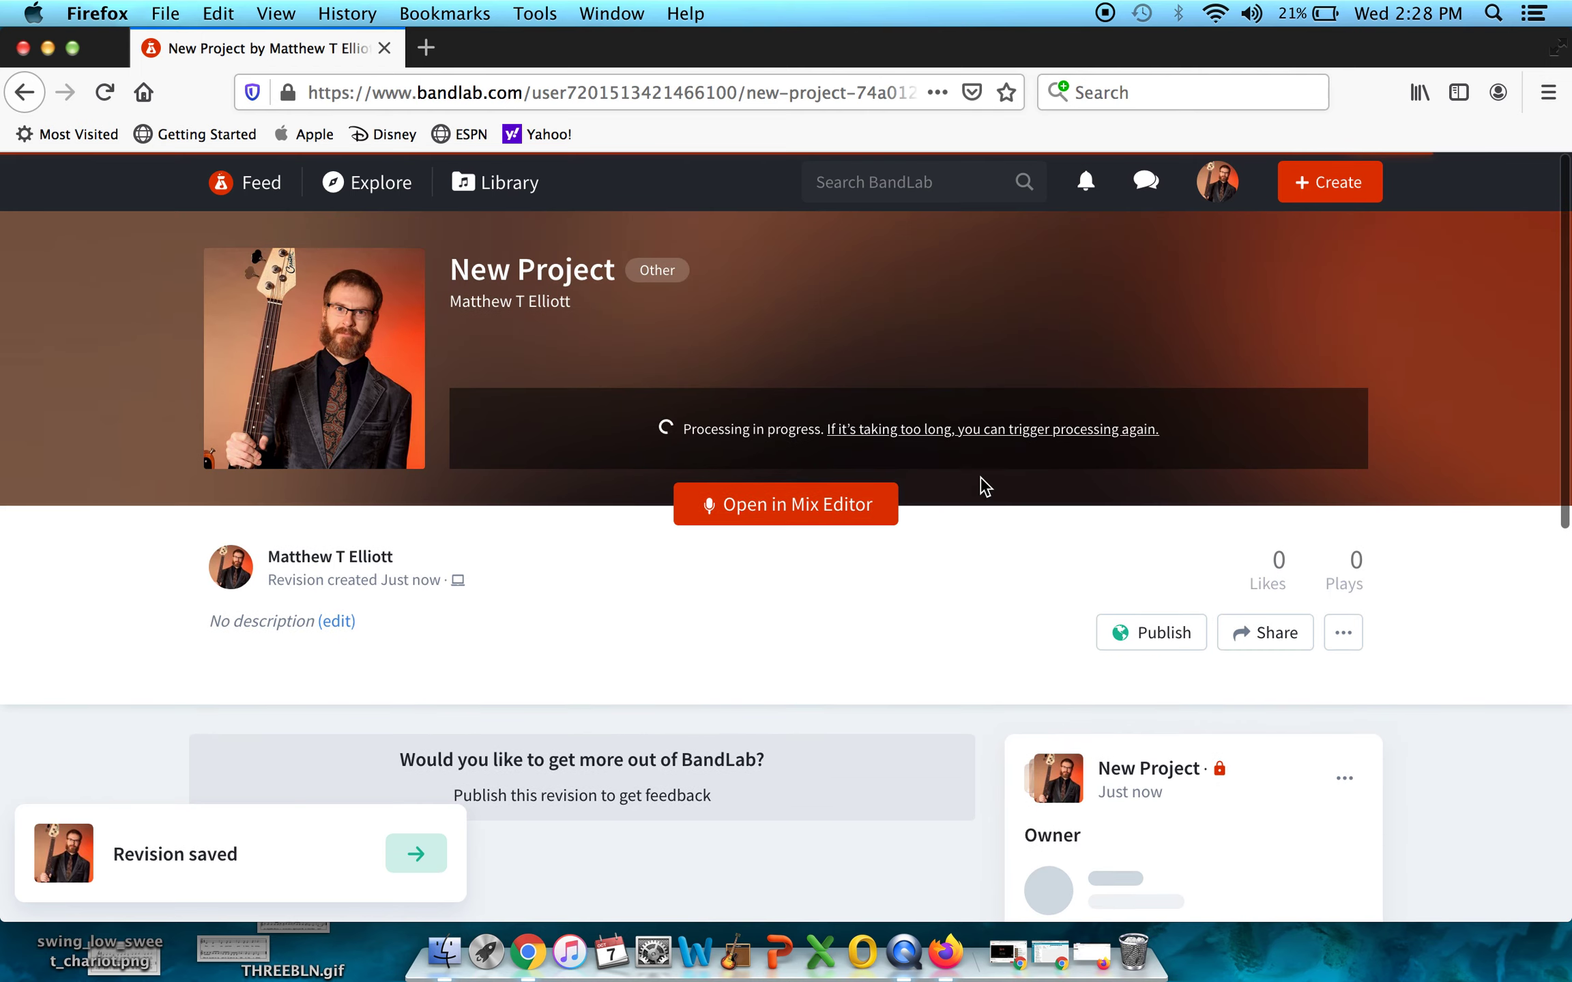
Step: View the saved project's title and its sharing options, and close the options again
mouse_move(590, 274)
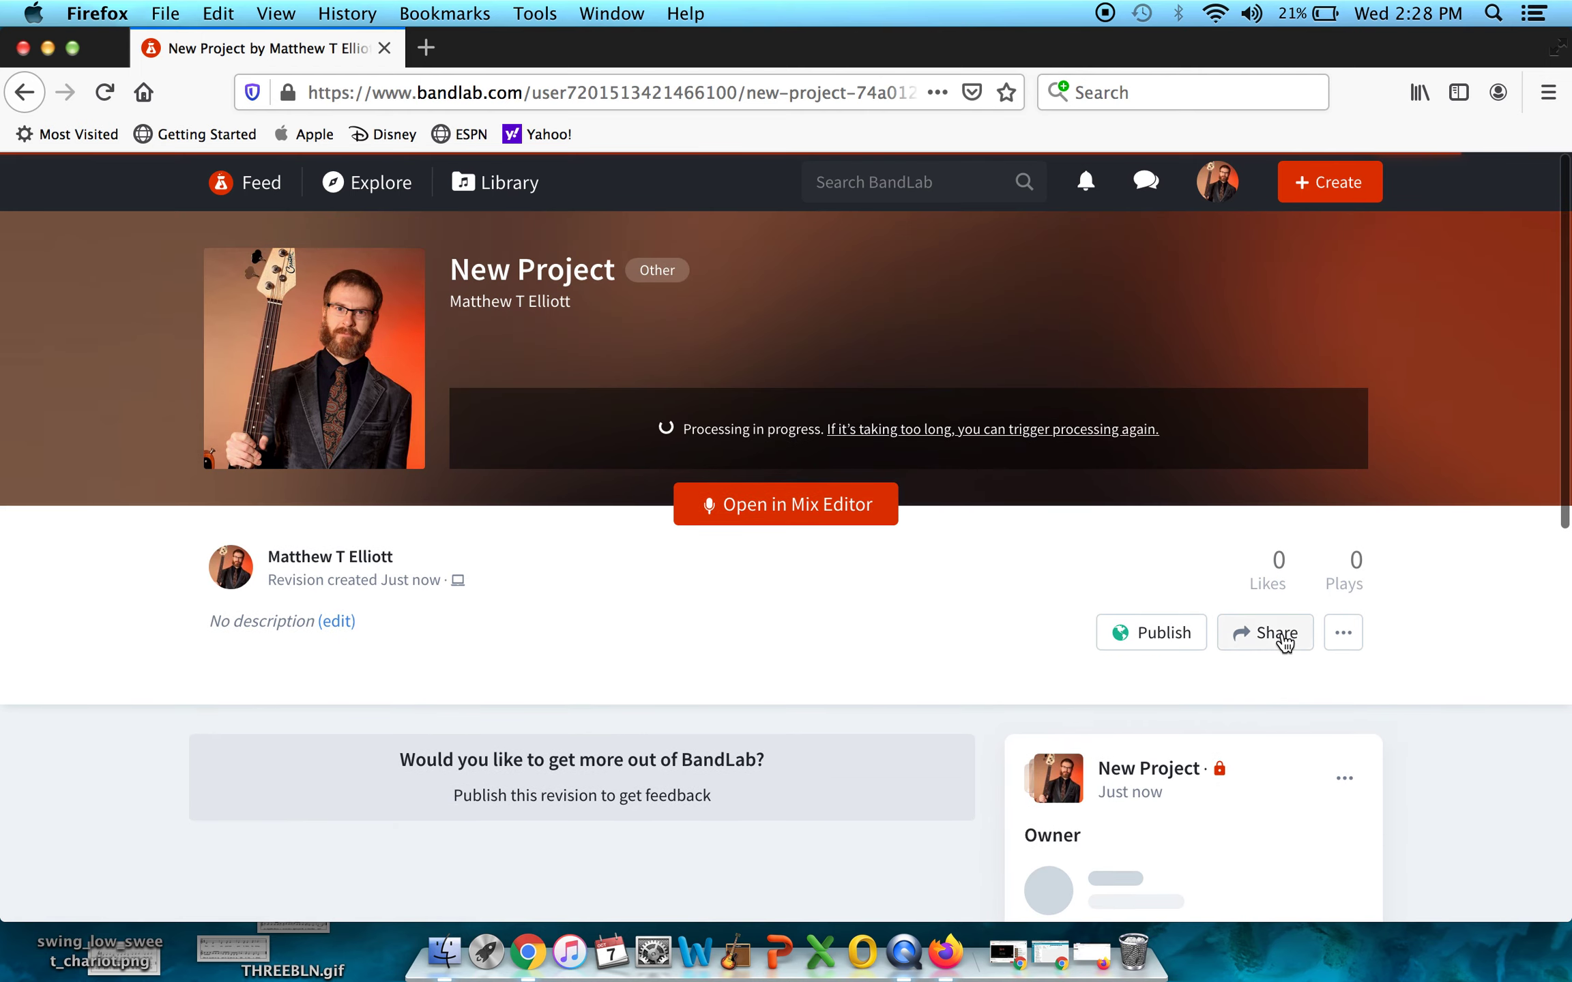
left_click(1283, 638)
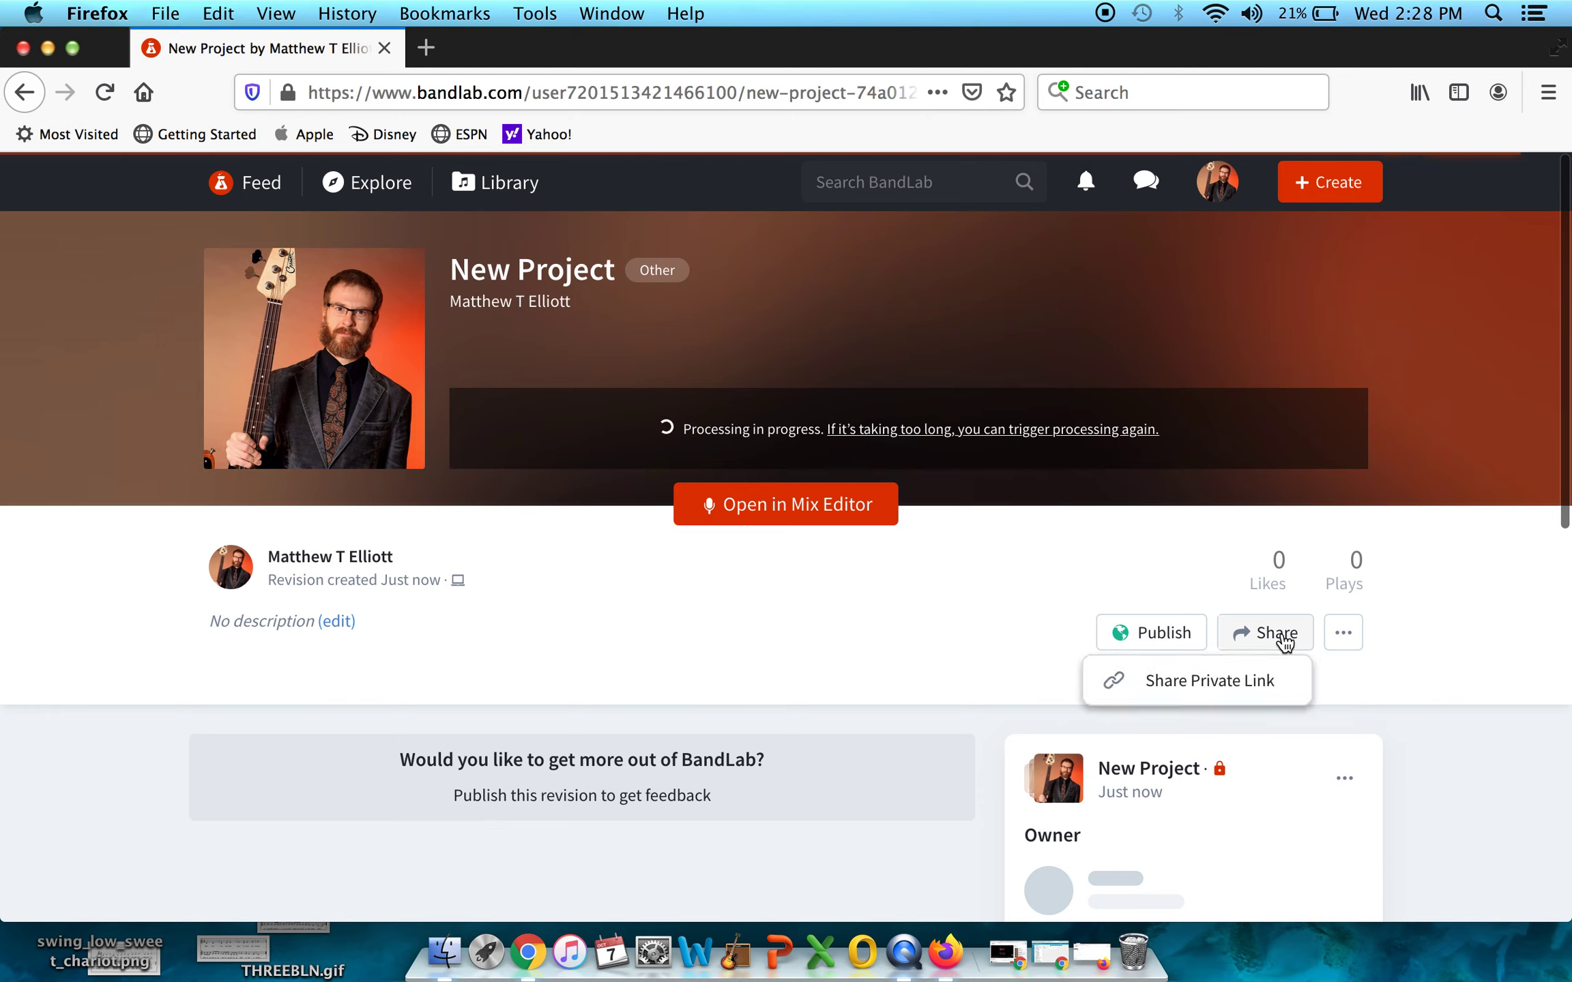
left_click(1270, 636)
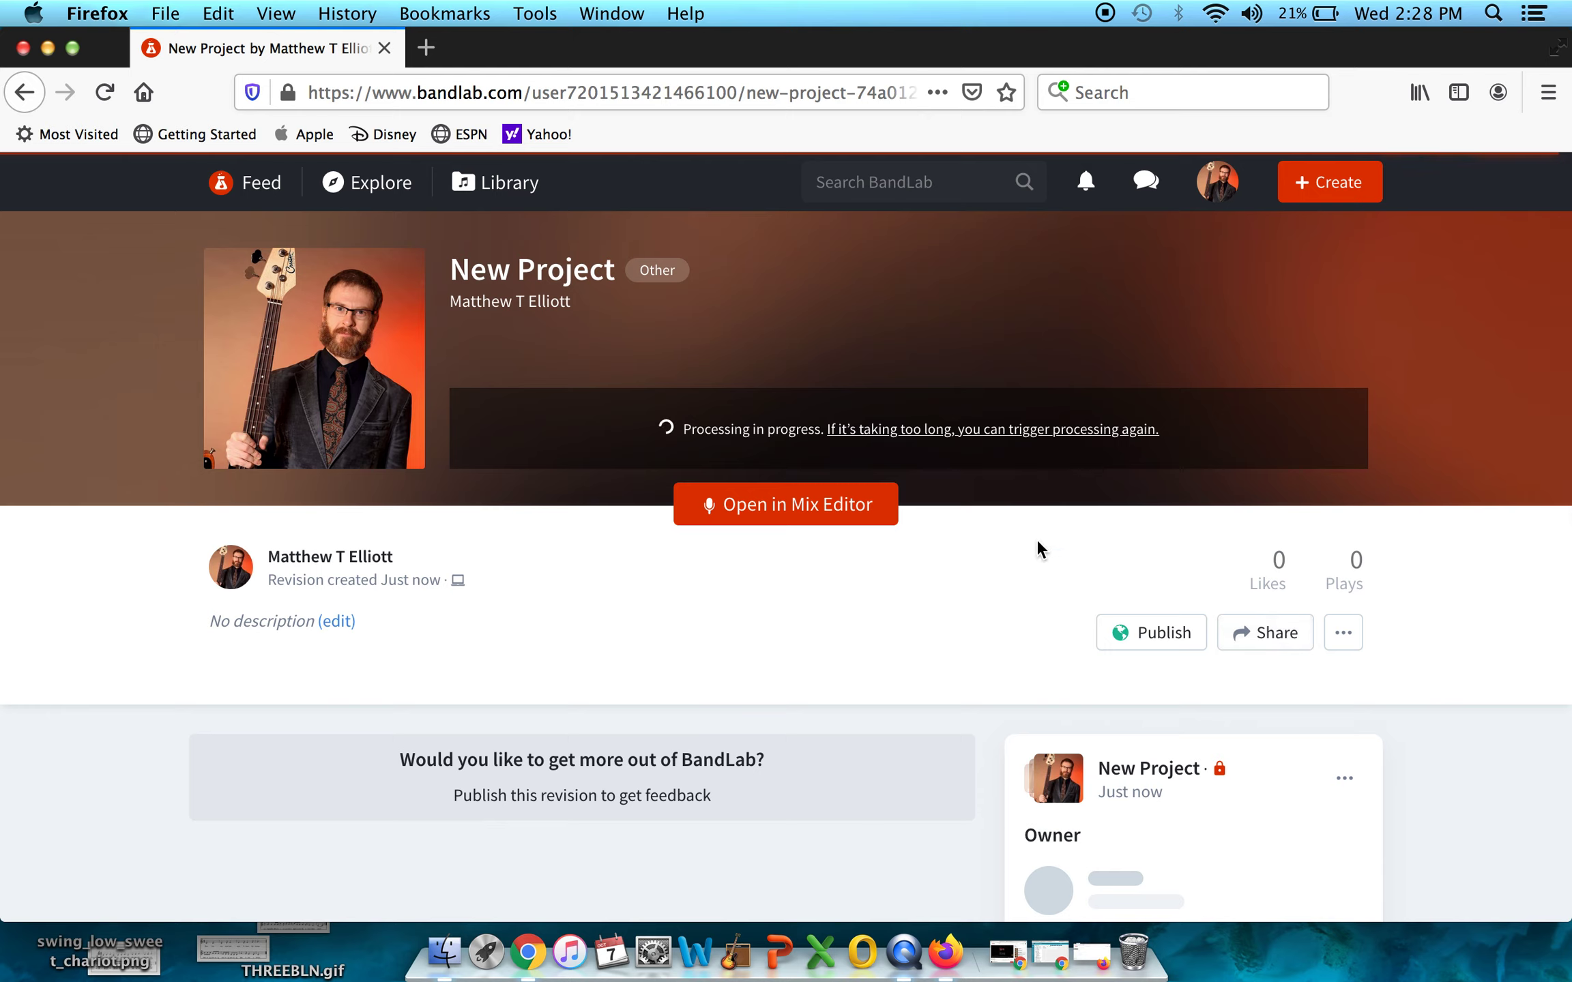